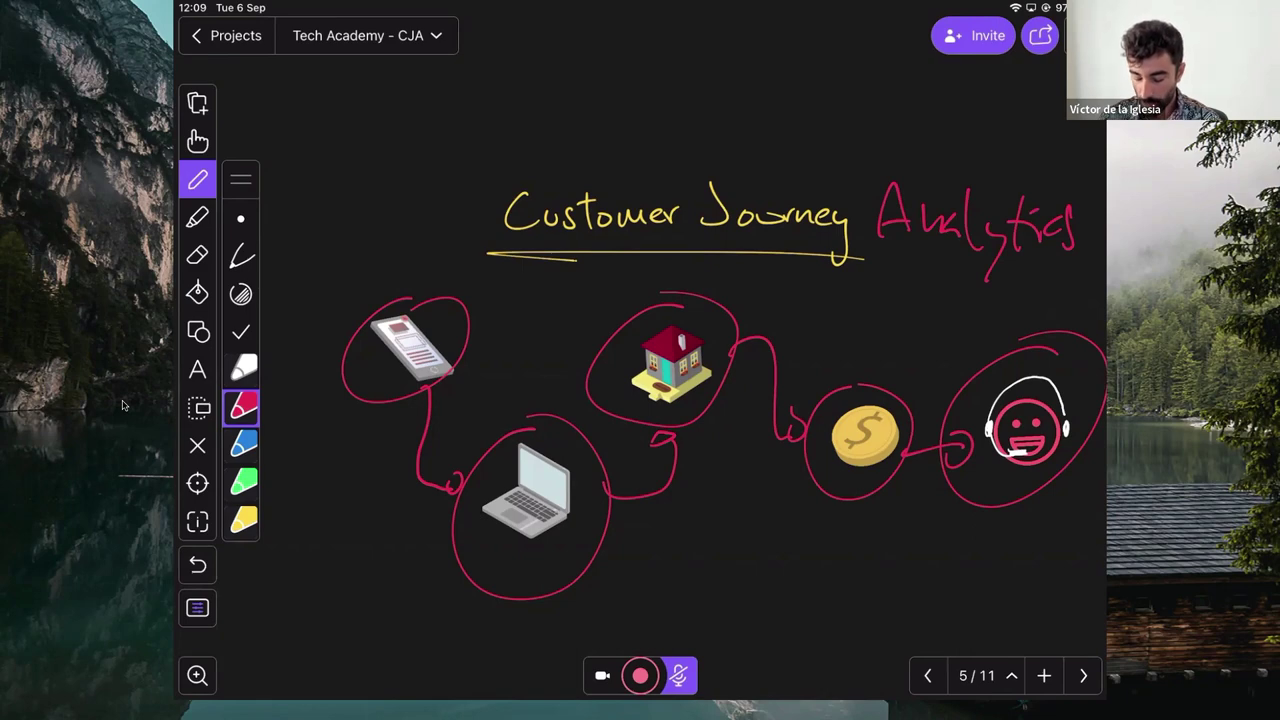
# Step: On page 6, undo the stray red stroke and draw two small yellow arrows pointing into the AEP box
pyautogui.press('Right')
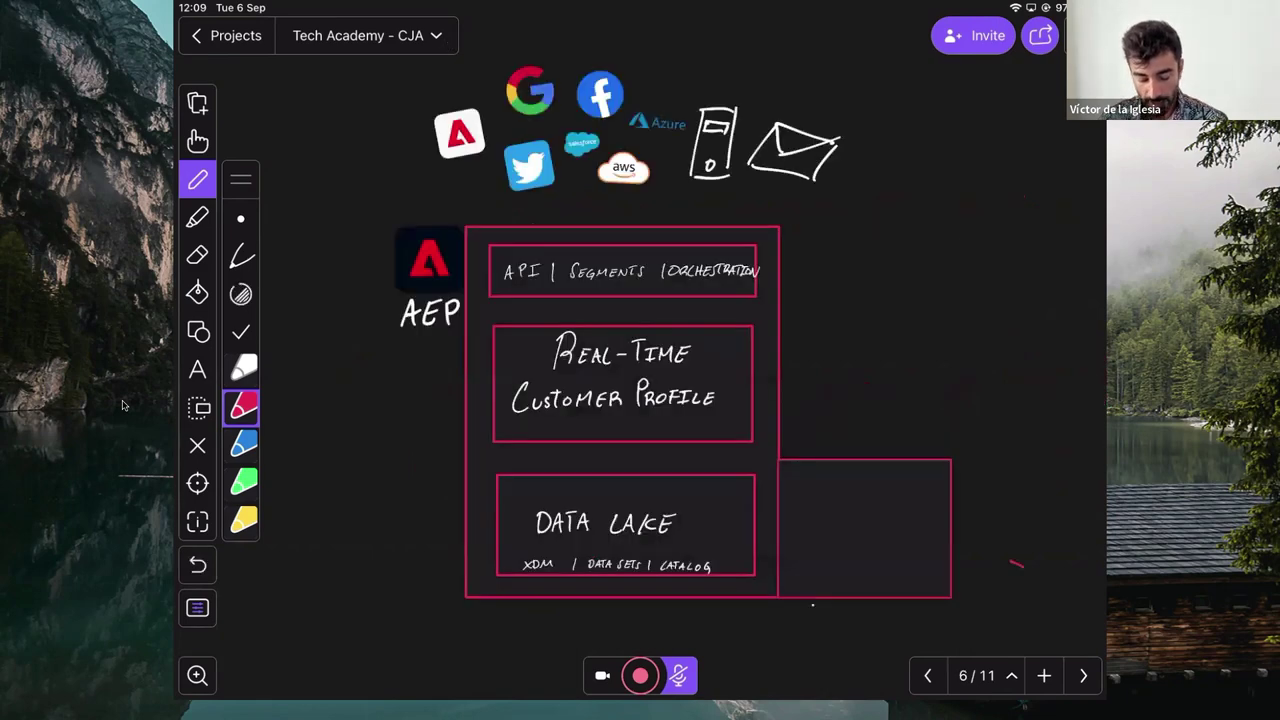
pyautogui.hotkey('ctrl', 'z')
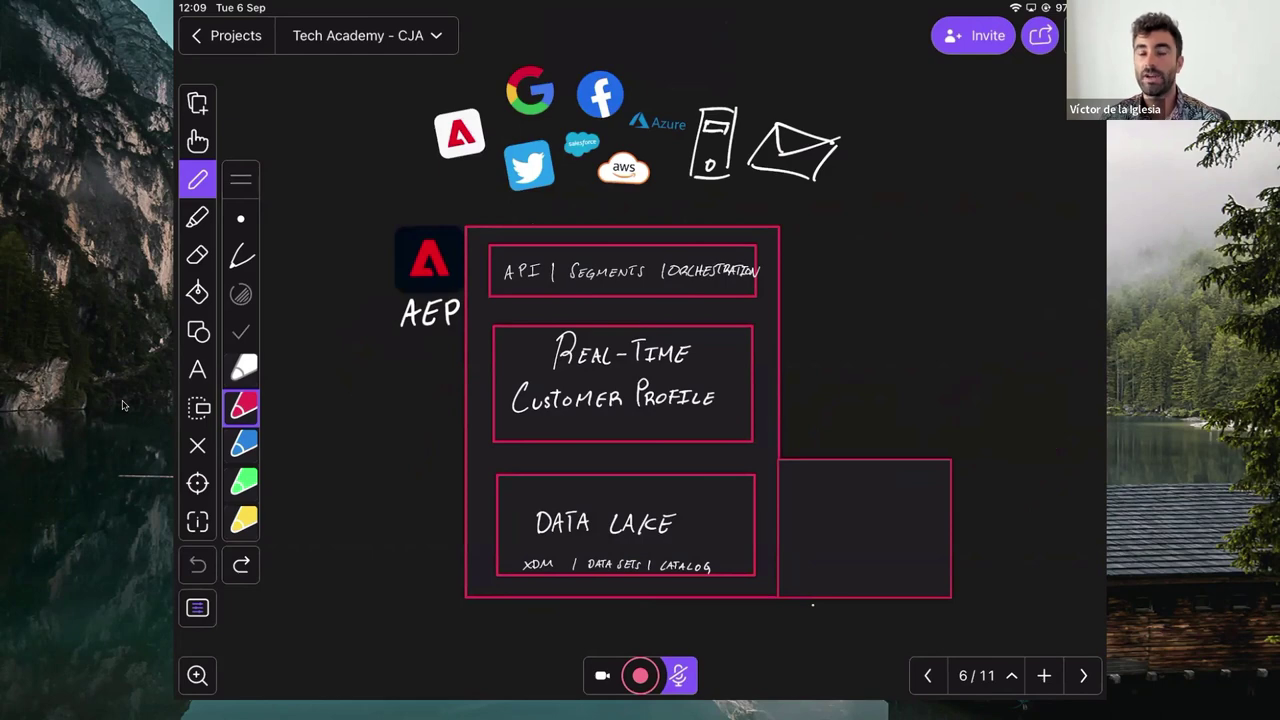
pyautogui.click(243, 520)
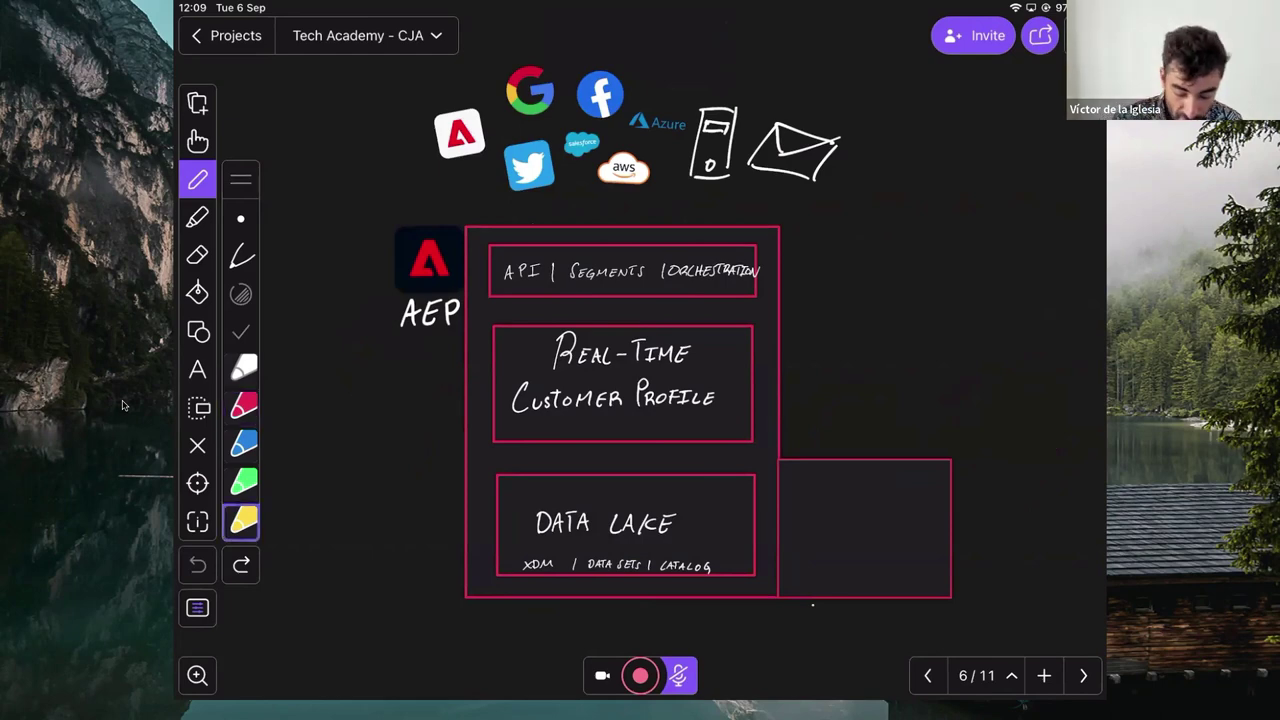
pyautogui.moveTo(396, 393); pyautogui.dragTo(440, 384)
pyautogui.moveTo(390, 476)
pyautogui.mouseDown()
pyautogui.moveTo(436, 455)
pyautogui.moveTo(420, 482)
pyautogui.mouseUp()
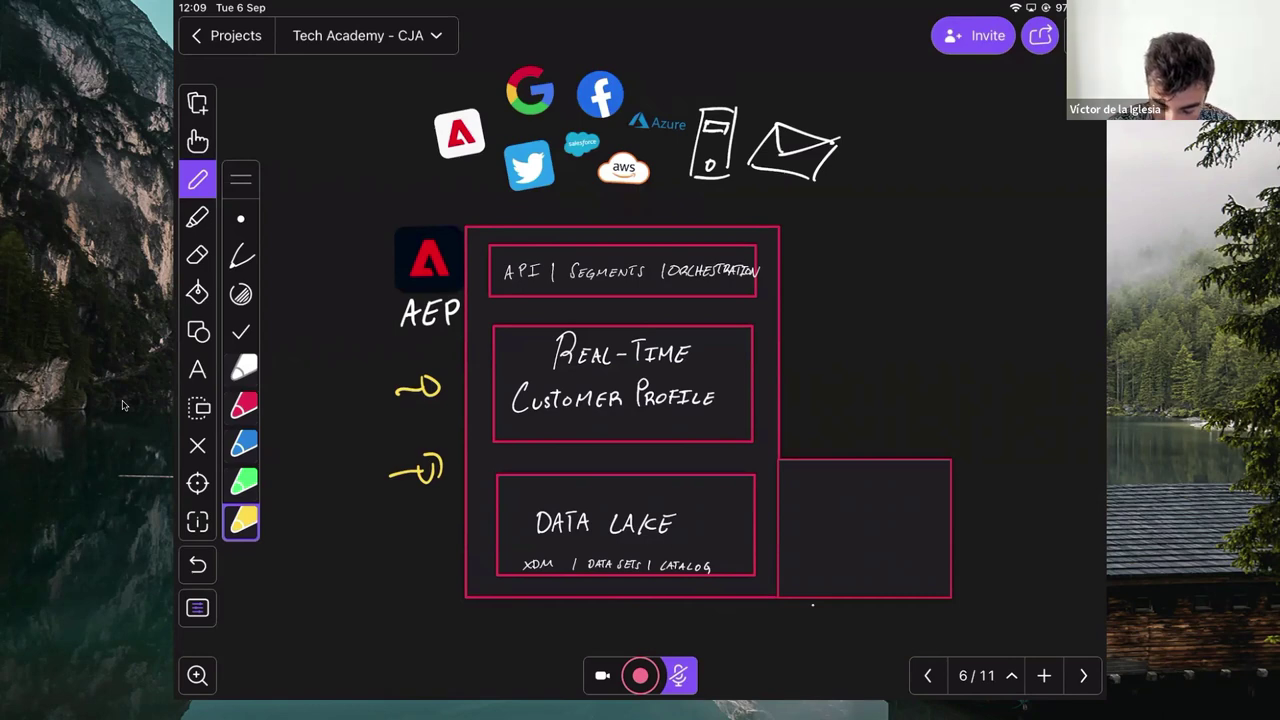
# Step: Circle the Real-Time Customer Profile box and the API, Segments and Orchestration box in yellow
pyautogui.moveTo(720, 312)
pyautogui.mouseDown()
pyautogui.moveTo(520, 440)
pyautogui.moveTo(700, 308)
pyautogui.mouseUp()
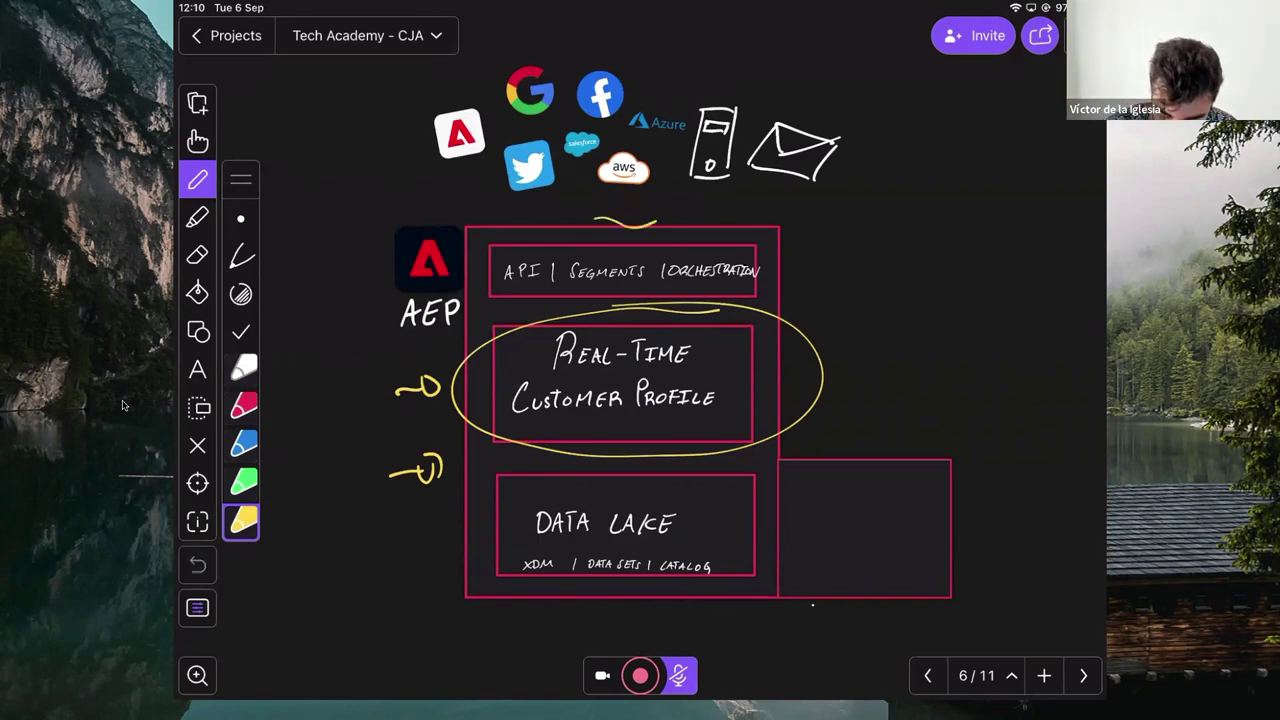
pyautogui.moveTo(656, 222)
pyautogui.mouseDown()
pyautogui.moveTo(722, 334)
pyautogui.moveTo(597, 250)
pyautogui.mouseUp()
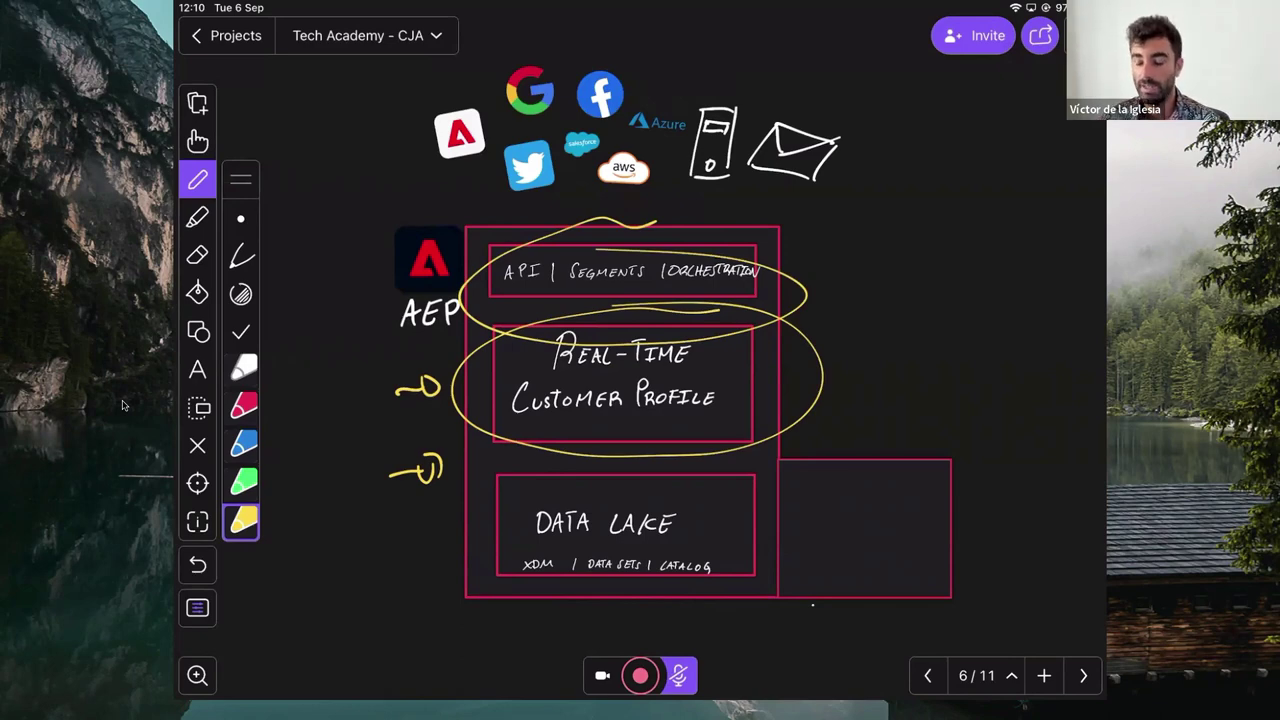
# Step: Draw three yellow arrows up from the API, Segments and Orchestration box and two down from Customer Profile to Data Lake
pyautogui.moveTo(530, 210); pyautogui.dragTo(521, 250)
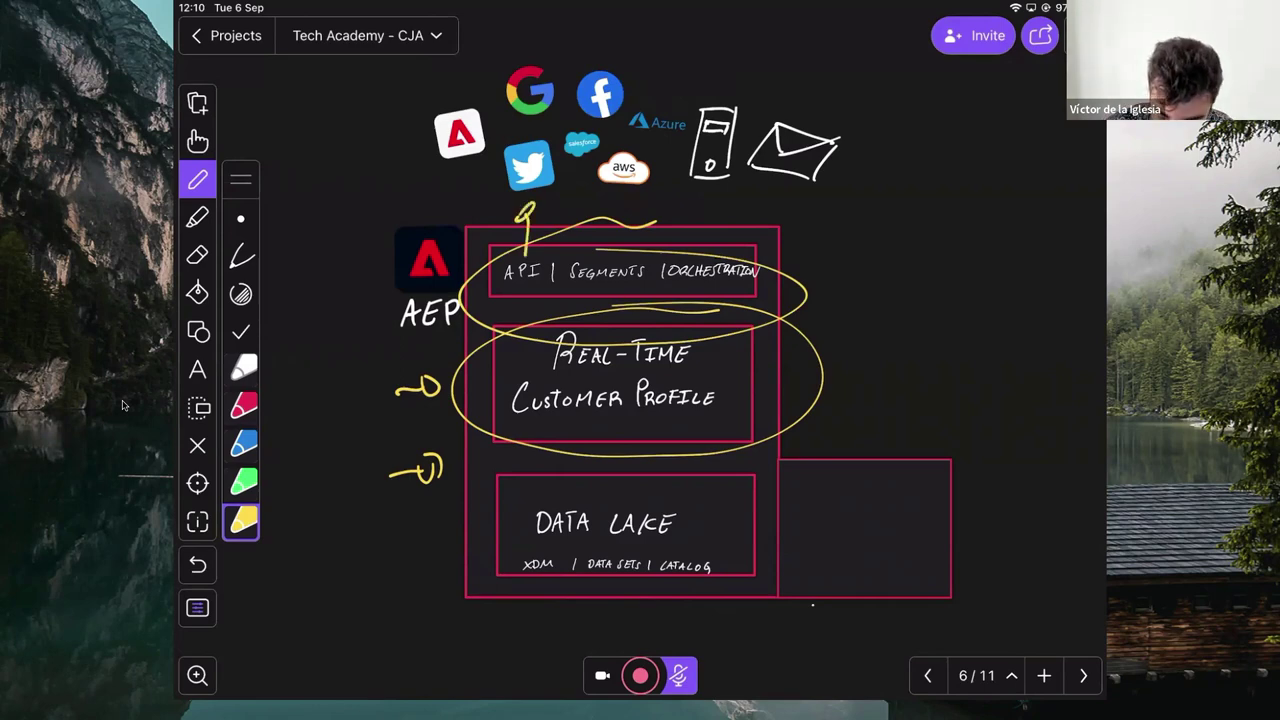
pyautogui.moveTo(632, 254)
pyautogui.mouseDown()
pyautogui.moveTo(640, 206)
pyautogui.moveTo(645, 222)
pyautogui.mouseUp()
pyautogui.moveTo(712, 258)
pyautogui.mouseDown()
pyautogui.moveTo(728, 212)
pyautogui.moveTo(735, 222)
pyautogui.mouseUp()
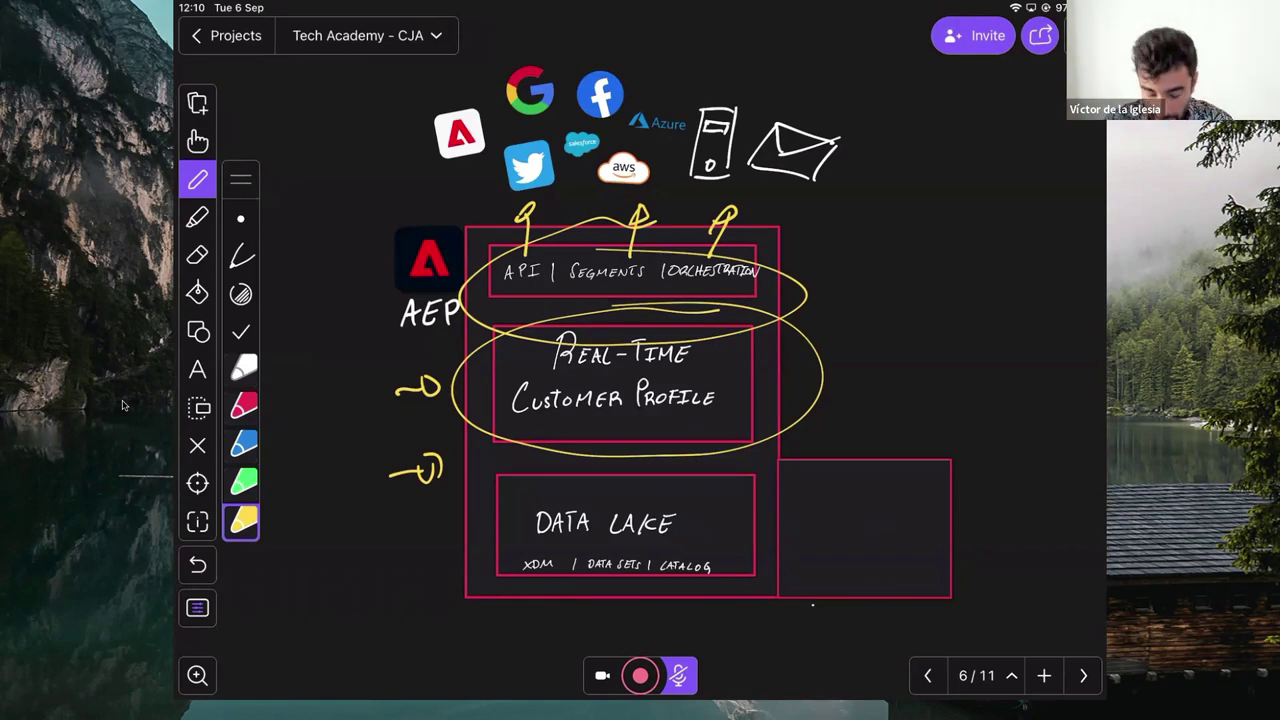
pyautogui.moveTo(558, 432)
pyautogui.mouseDown()
pyautogui.moveTo(556, 488)
pyautogui.moveTo(570, 462)
pyautogui.mouseUp()
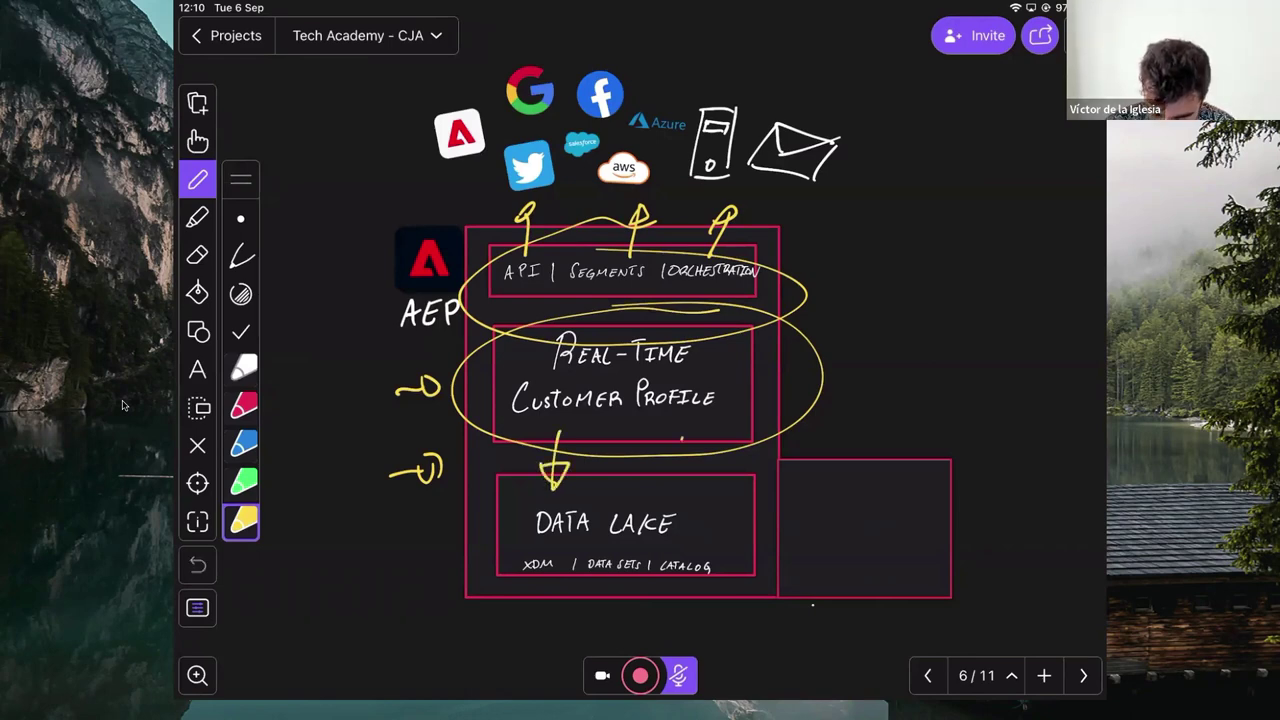
pyautogui.moveTo(682, 434)
pyautogui.mouseDown()
pyautogui.moveTo(679, 488)
pyautogui.moveTo(690, 466)
pyautogui.mouseUp()
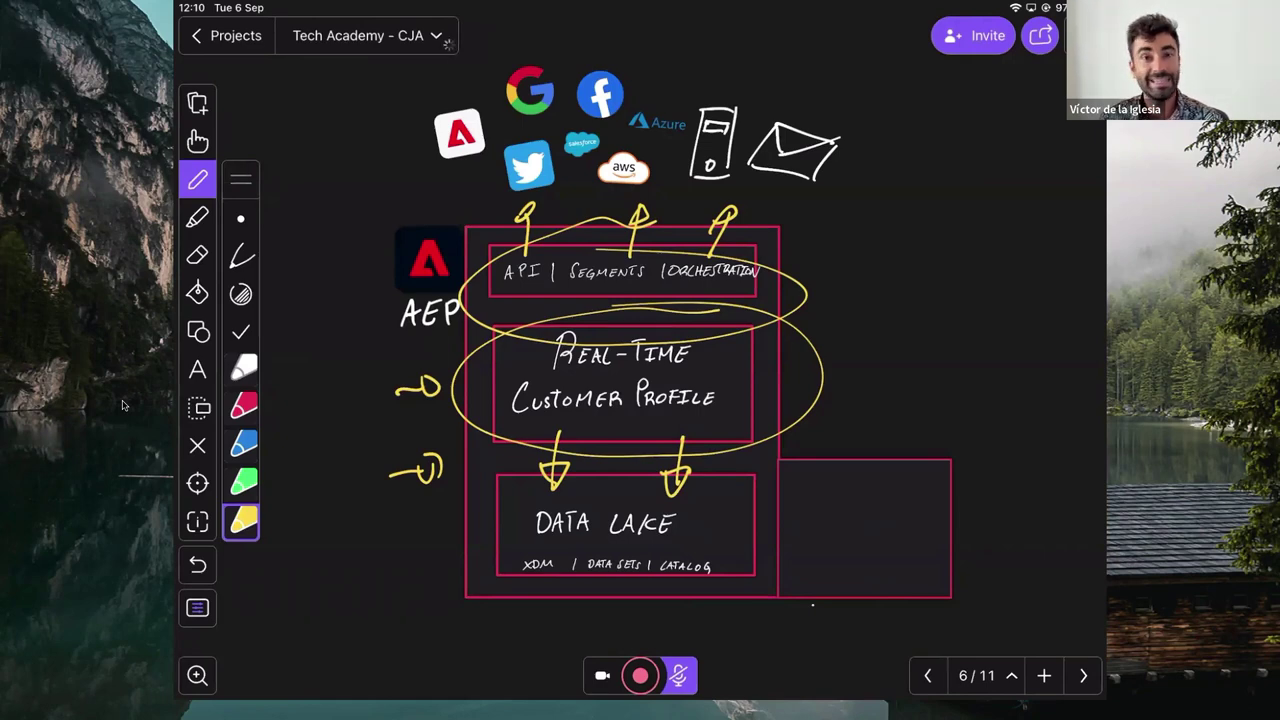
# Step: Draw a yellow arrow from Data Lake to a circled BI label and another arrow on to a circled QS label
pyautogui.moveTo(735, 490)
pyautogui.mouseDown()
pyautogui.moveTo(856, 362)
pyautogui.moveTo(900, 350)
pyautogui.moveTo(906, 372)
pyautogui.mouseUp()
pyautogui.moveTo(940, 330)
pyautogui.mouseDown()
pyautogui.moveTo(930, 374)
pyautogui.moveTo(960, 316)
pyautogui.mouseUp()
pyautogui.moveTo(950, 304)
pyautogui.mouseDown()
pyautogui.moveTo(878, 375)
pyautogui.moveTo(963, 307)
pyautogui.moveTo(985, 342)
pyautogui.moveTo(1010, 331)
pyautogui.moveTo(1054, 340)
pyautogui.moveTo(1063, 307)
pyautogui.moveTo(1066, 344)
pyautogui.mouseUp()
pyautogui.click(984, 340)
pyautogui.moveTo(1086, 298); pyautogui.dragTo(1068, 340)
pyautogui.moveTo(1022, 296); pyautogui.dragTo(1080, 280)
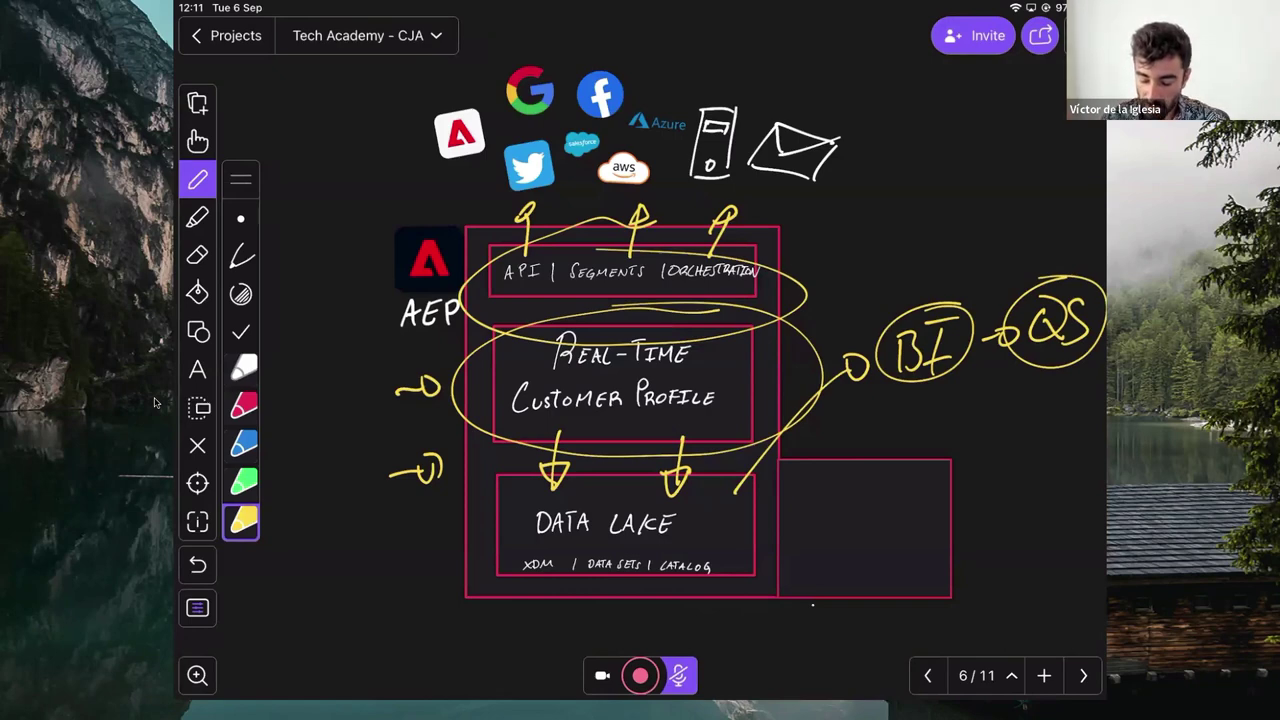
pyautogui.scroll(3, 552, 421)
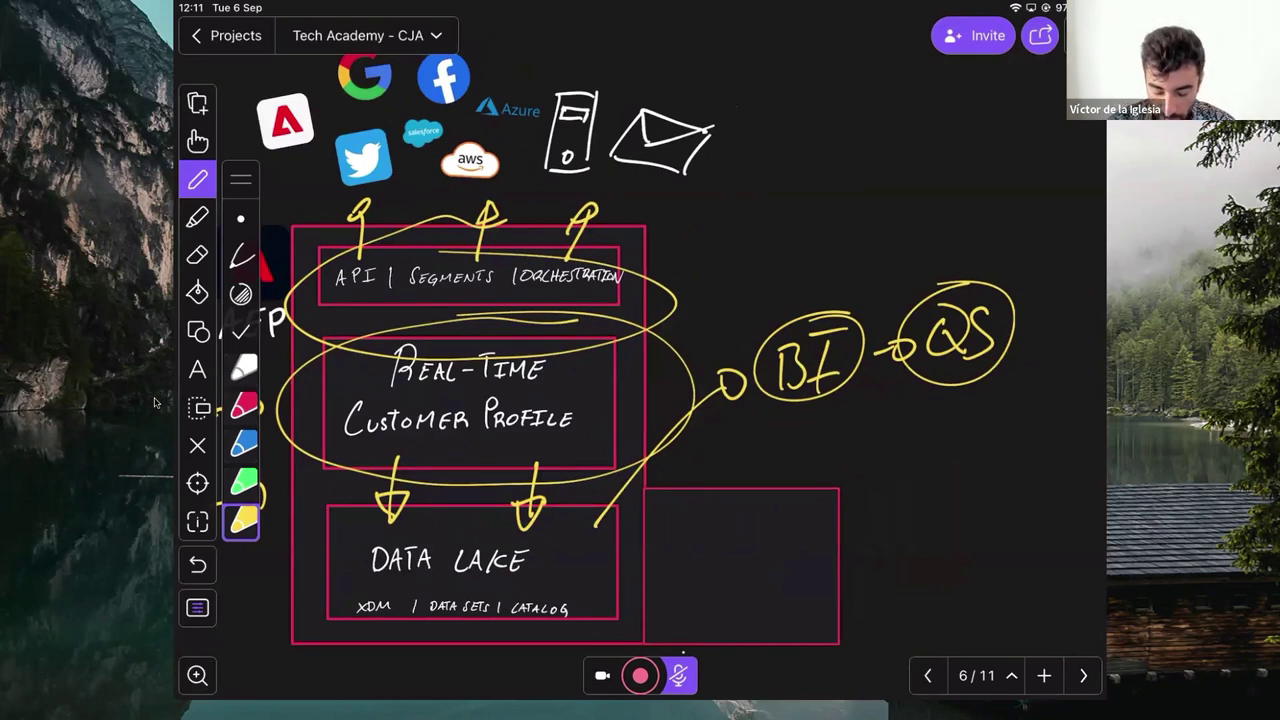
pyautogui.moveTo(575, 318)
pyautogui.mouseDown()
pyautogui.moveTo(330, 378)
pyautogui.moveTo(630, 380)
pyautogui.mouseUp()
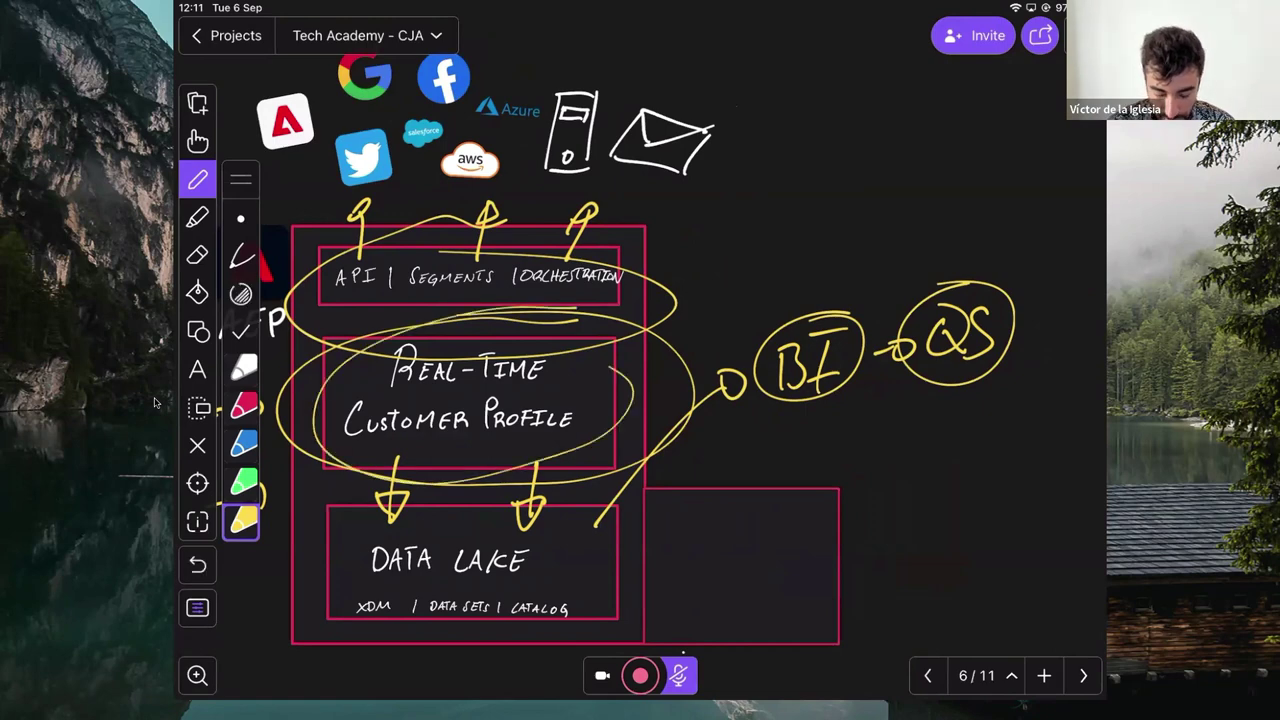
pyautogui.click(197, 522)
pyautogui.click(197, 565)
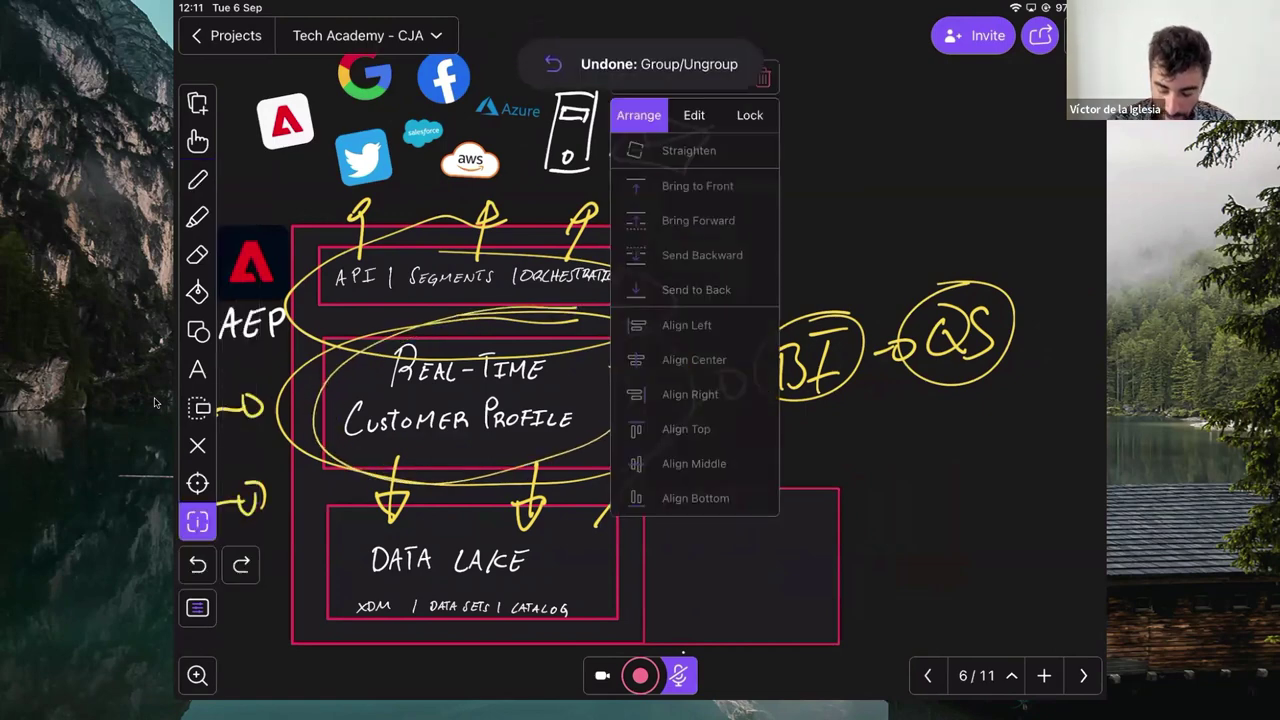
pyautogui.hotkey('ctrl', 'z')
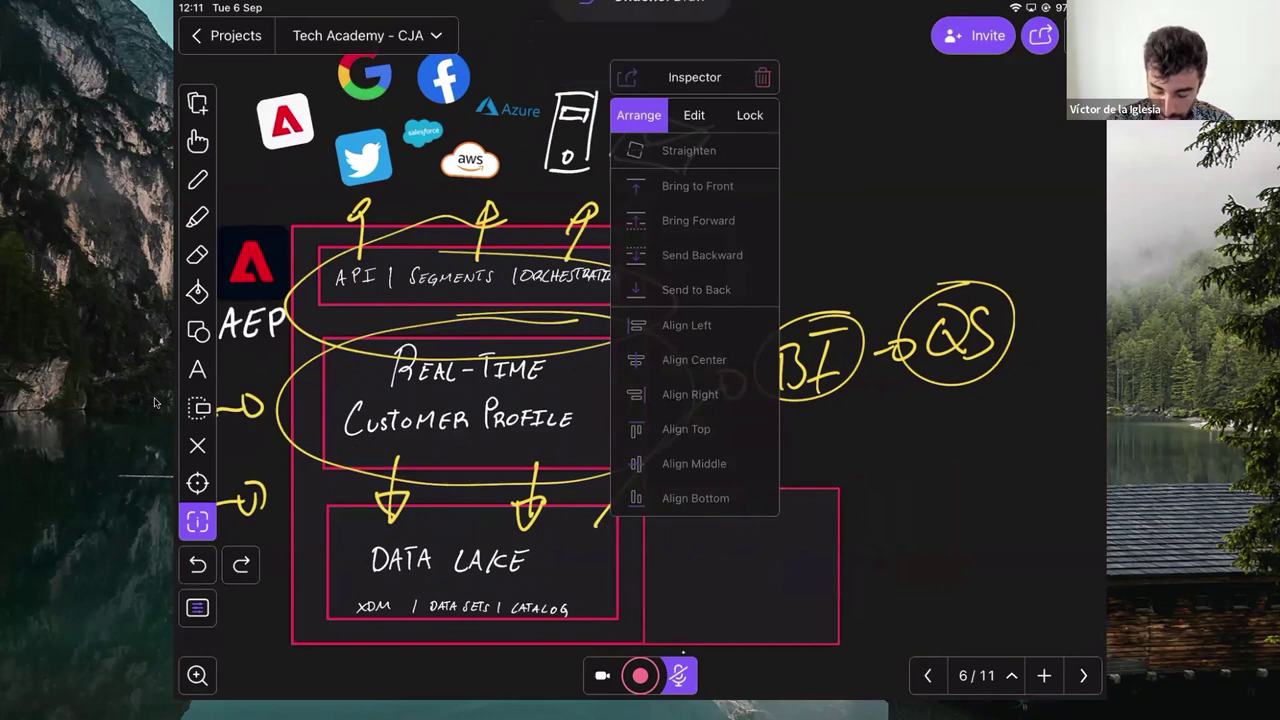
pyautogui.press('p')
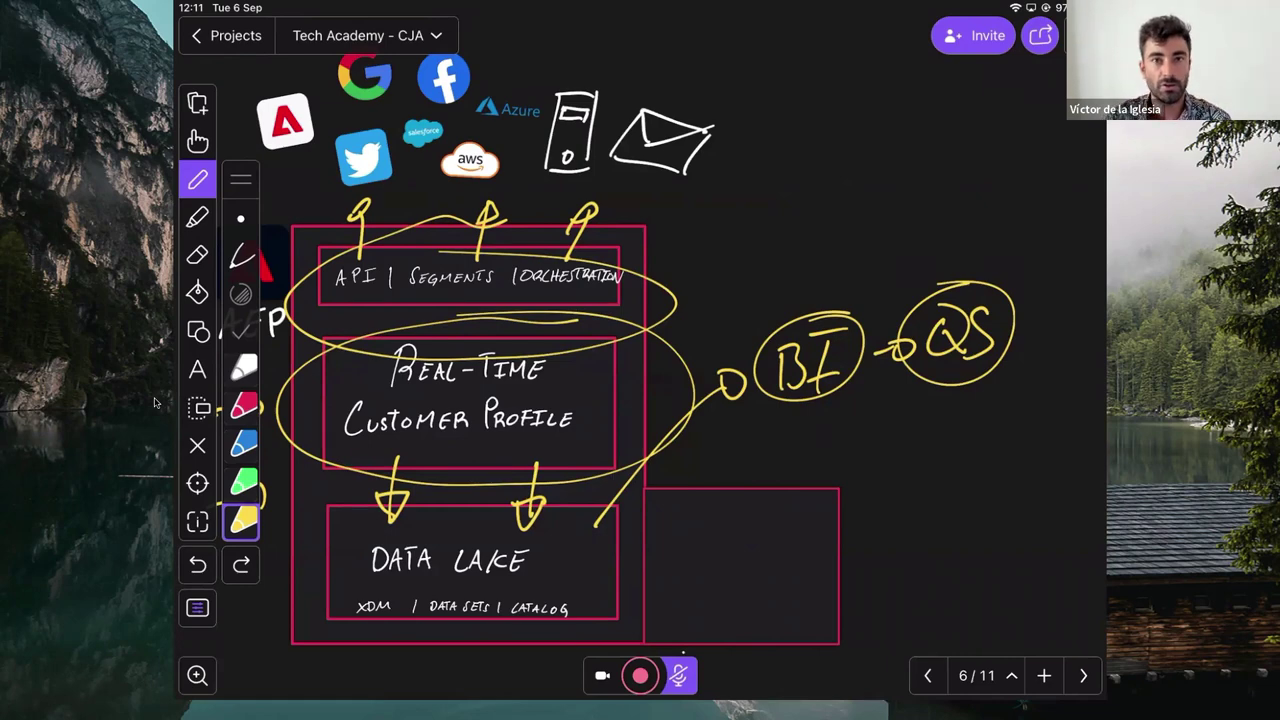
# Step: Draw a second yellow arrow out of Data Lake and label it CI
pyautogui.moveTo(600, 535)
pyautogui.mouseDown()
pyautogui.moveTo(700, 455)
pyautogui.moveTo(718, 465)
pyautogui.moveTo(766, 454)
pyautogui.mouseUp()
pyautogui.moveTo(744, 432); pyautogui.dragTo(771, 421)
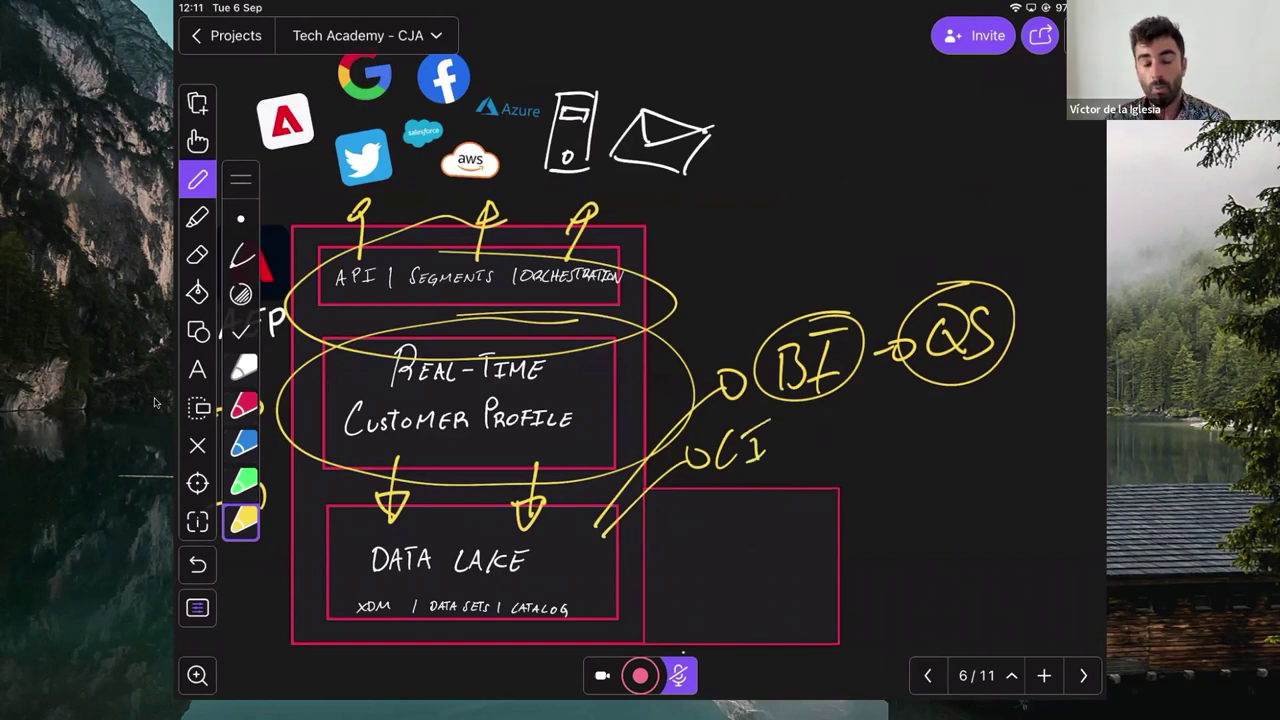
# Step: Write CJA in white inside the empty box next to Data Lake on page 6
pyautogui.click(242, 368)
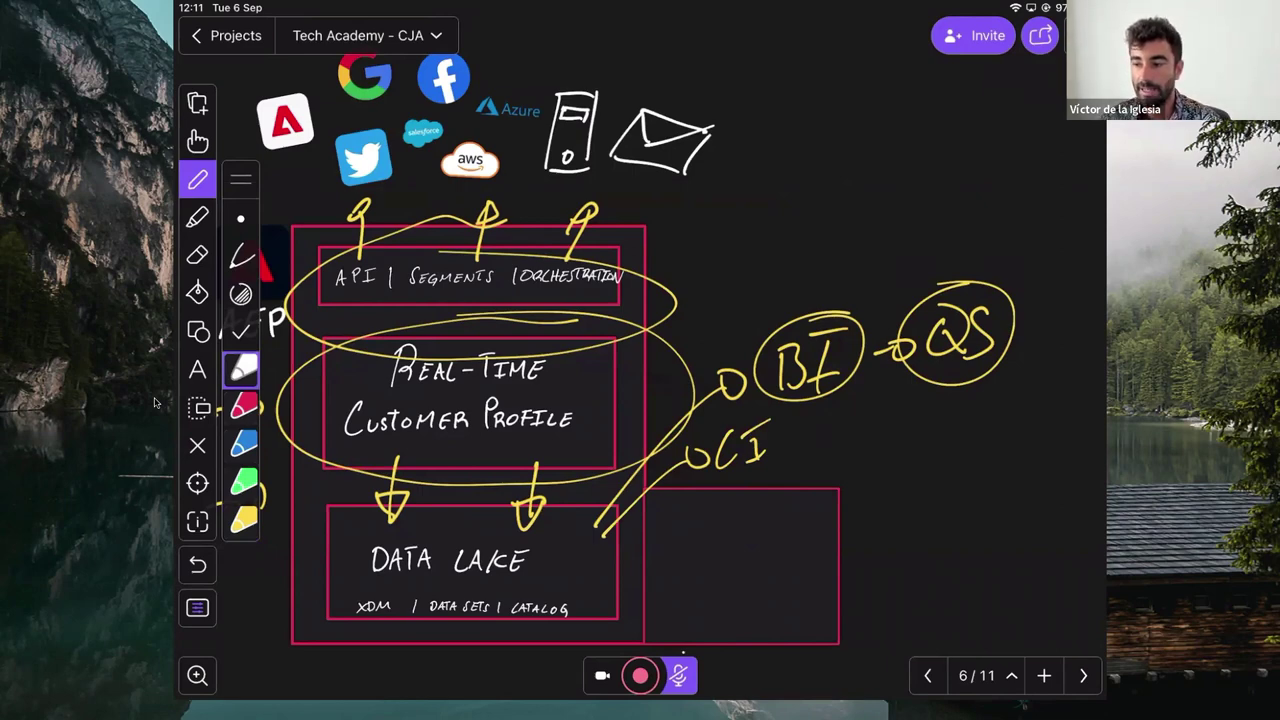
pyautogui.click(1083, 675)
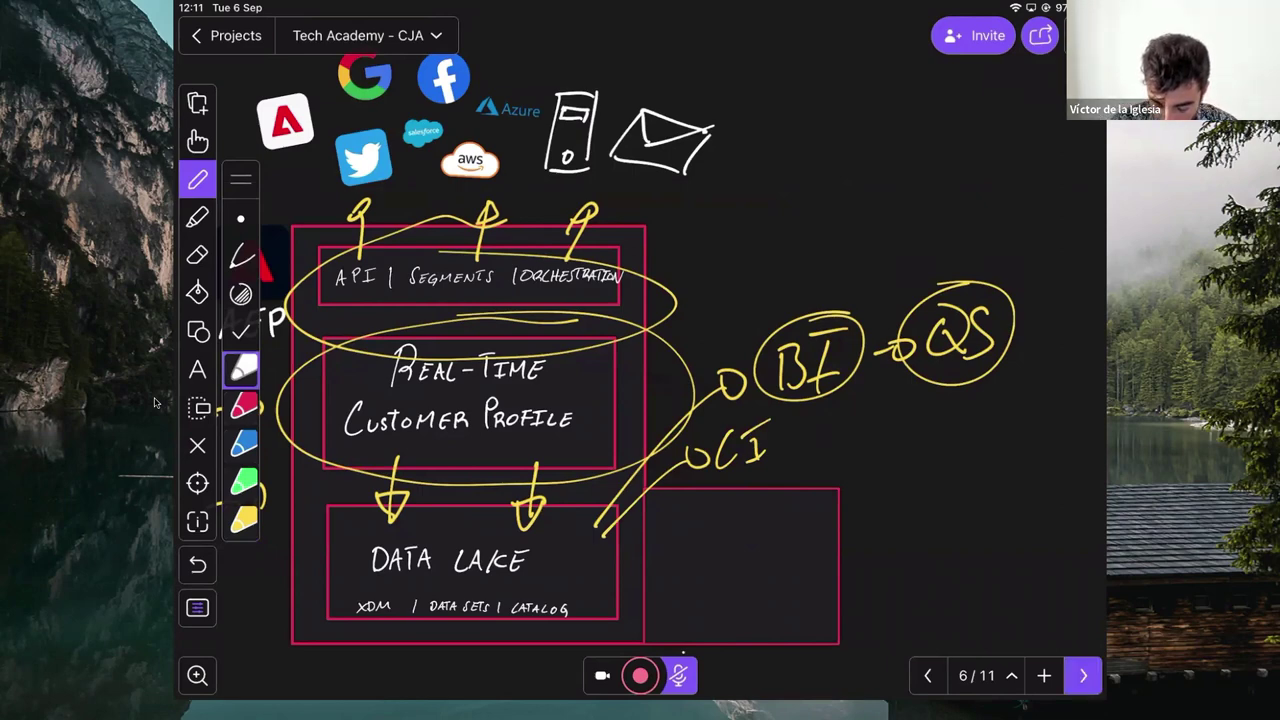
pyautogui.press('Right')
pyautogui.press('Left')
pyautogui.press('Left')
pyautogui.press('Left')
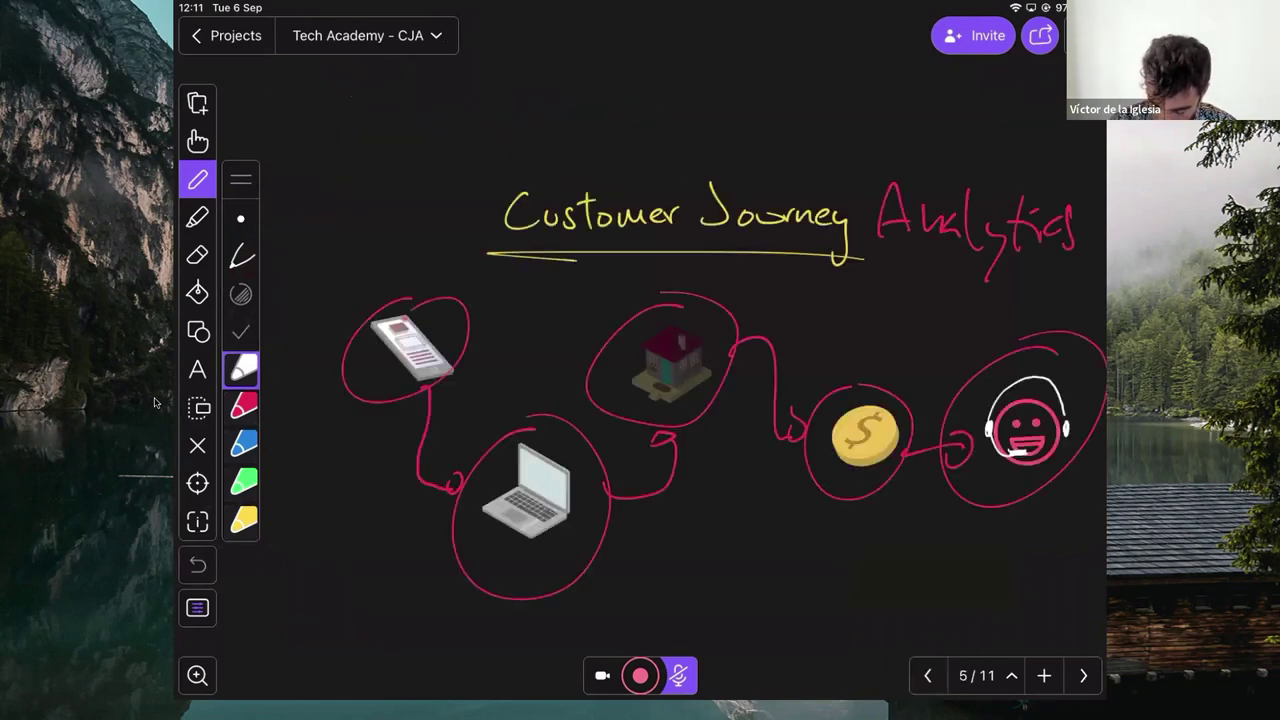
pyautogui.press('Right')
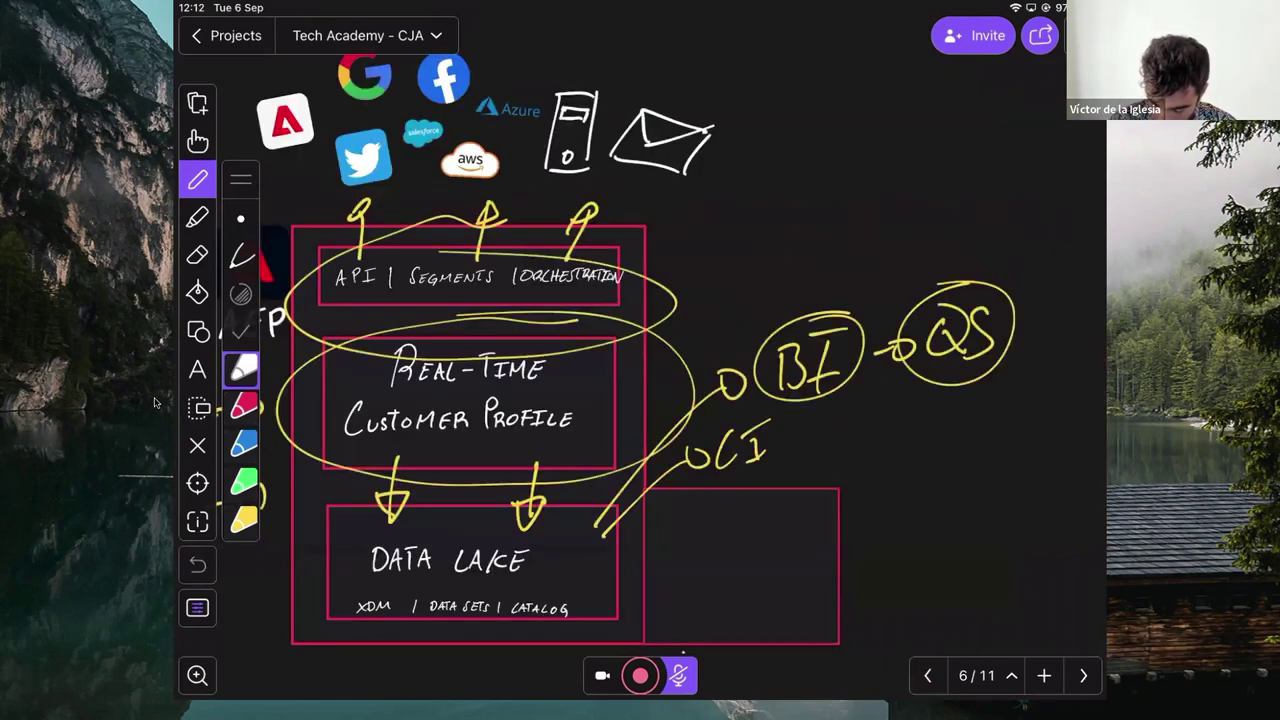
pyautogui.moveTo(718, 538)
pyautogui.mouseDown()
pyautogui.moveTo(706, 582)
pyautogui.moveTo(782, 574)
pyautogui.moveTo(791, 557)
pyautogui.mouseUp()
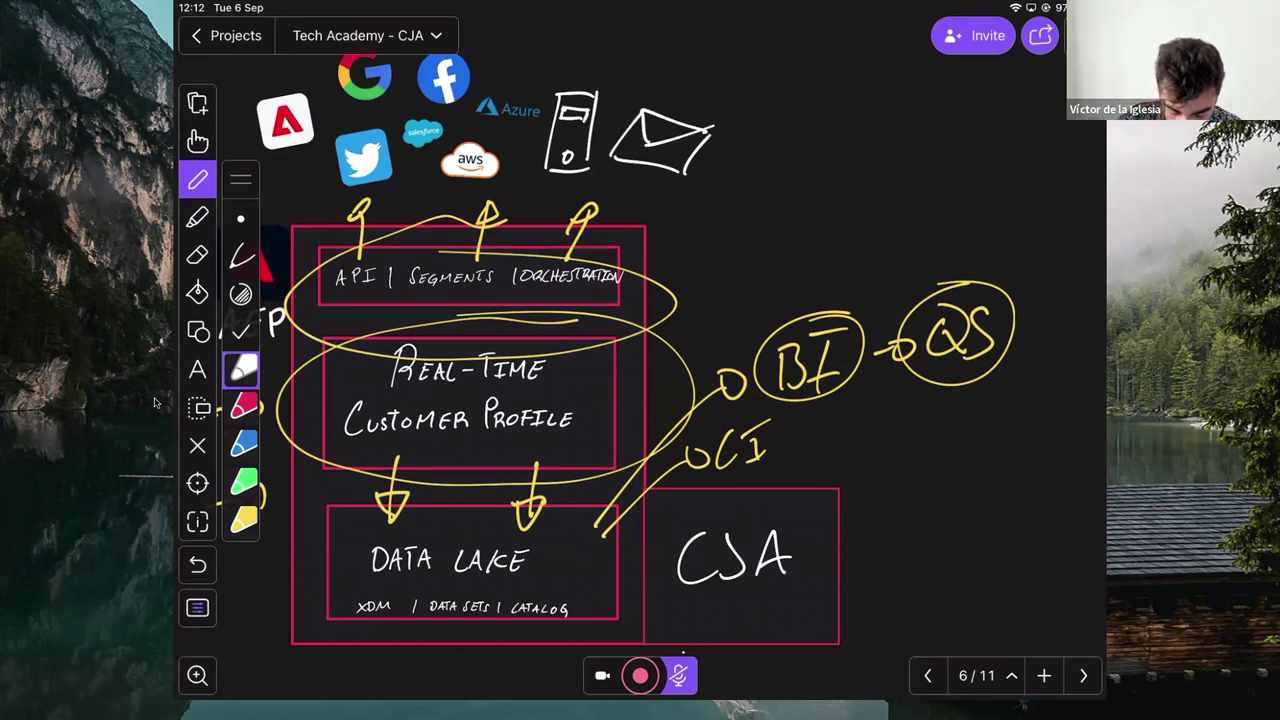
# Step: Circle Data Sets in yellow and draw a curved yellow arrow between the Data Lake and CJA boxes
pyautogui.click(243, 520)
pyautogui.moveTo(407, 622)
pyautogui.mouseDown()
pyautogui.moveTo(478, 585)
pyautogui.moveTo(410, 600)
pyautogui.mouseUp()
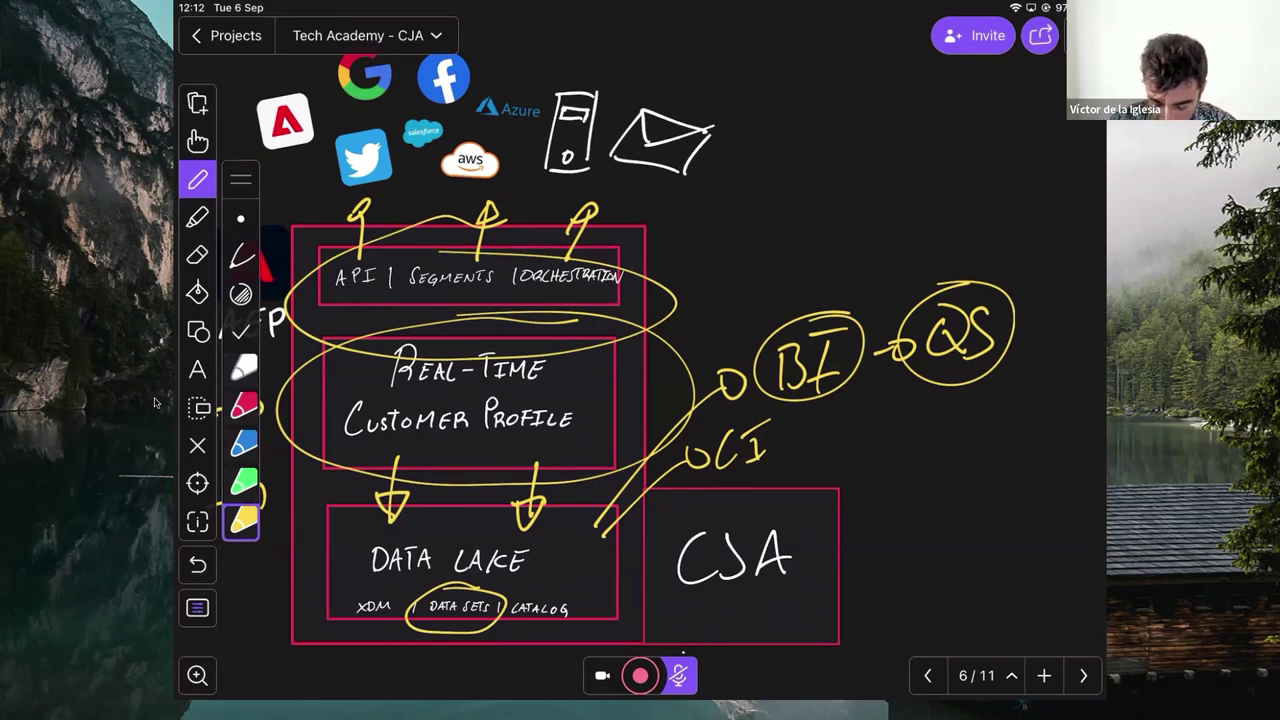
pyautogui.moveTo(655, 537)
pyautogui.mouseDown()
pyautogui.moveTo(587, 564)
pyautogui.moveTo(599, 590)
pyautogui.moveTo(658, 590)
pyautogui.mouseUp()
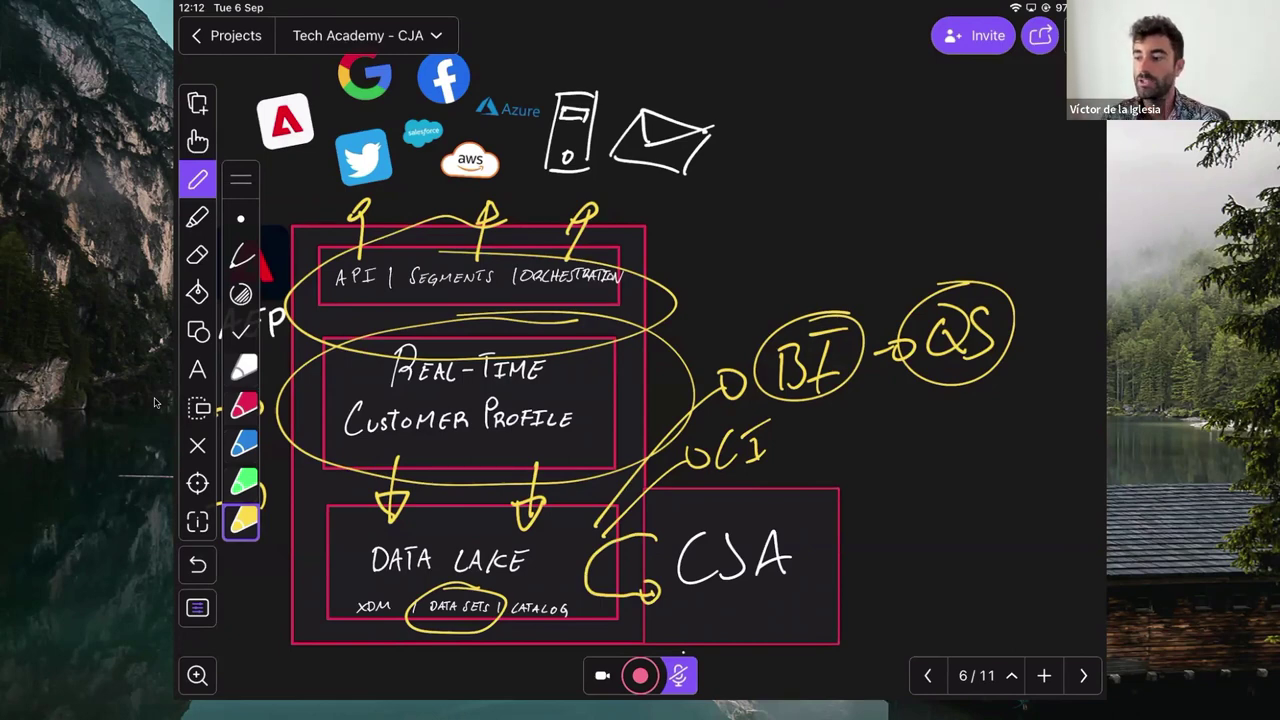
# Step: Draw a yellow arrowhead at the outer edge of the CJA box and write DATA VIEW beside it
pyautogui.moveTo(832, 552)
pyautogui.mouseDown()
pyautogui.moveTo(835, 580)
pyautogui.moveTo(888, 578)
pyautogui.mouseUp()
pyautogui.moveTo(888, 550)
pyautogui.mouseDown()
pyautogui.moveTo(888, 578)
pyautogui.moveTo(944, 578)
pyautogui.moveTo(974, 547)
pyautogui.mouseUp()
pyautogui.click(960, 549)
pyautogui.moveTo(958, 548); pyautogui.dragTo(958, 578)
pyautogui.moveTo(972, 578)
pyautogui.mouseDown()
pyautogui.moveTo(999, 557)
pyautogui.moveTo(1014, 573)
pyautogui.moveTo(1042, 540)
pyautogui.mouseUp()
pyautogui.moveTo(1048, 545)
pyautogui.mouseDown()
pyautogui.moveTo(1061, 580)
pyautogui.moveTo(1070, 542)
pyautogui.mouseUp()
pyautogui.moveTo(1066, 545)
pyautogui.mouseDown()
pyautogui.moveTo(1066, 580)
pyautogui.moveTo(1080, 578)
pyautogui.mouseUp()
pyautogui.moveTo(1082, 542); pyautogui.dragTo(1106, 578)
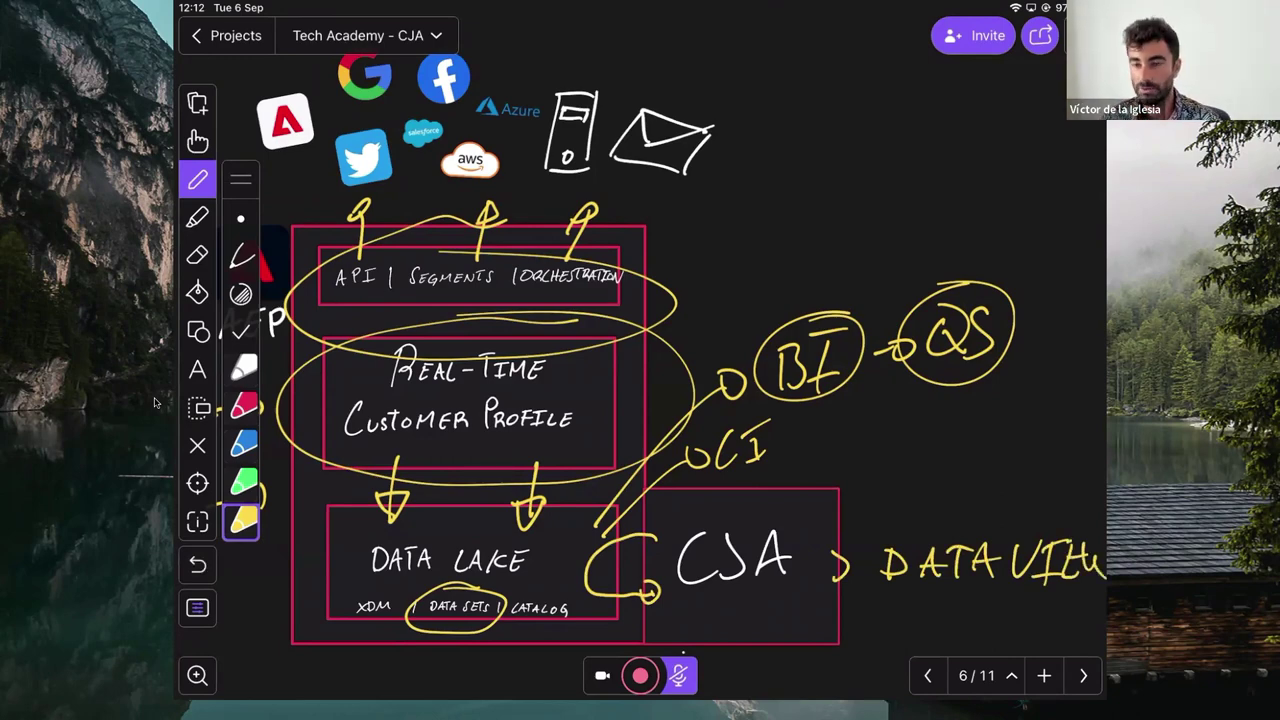
# Step: Switch to Customer Journey Analytics in the browser and bring up the FSI demo project
pyautogui.hotkey('ctrl', 'Right')
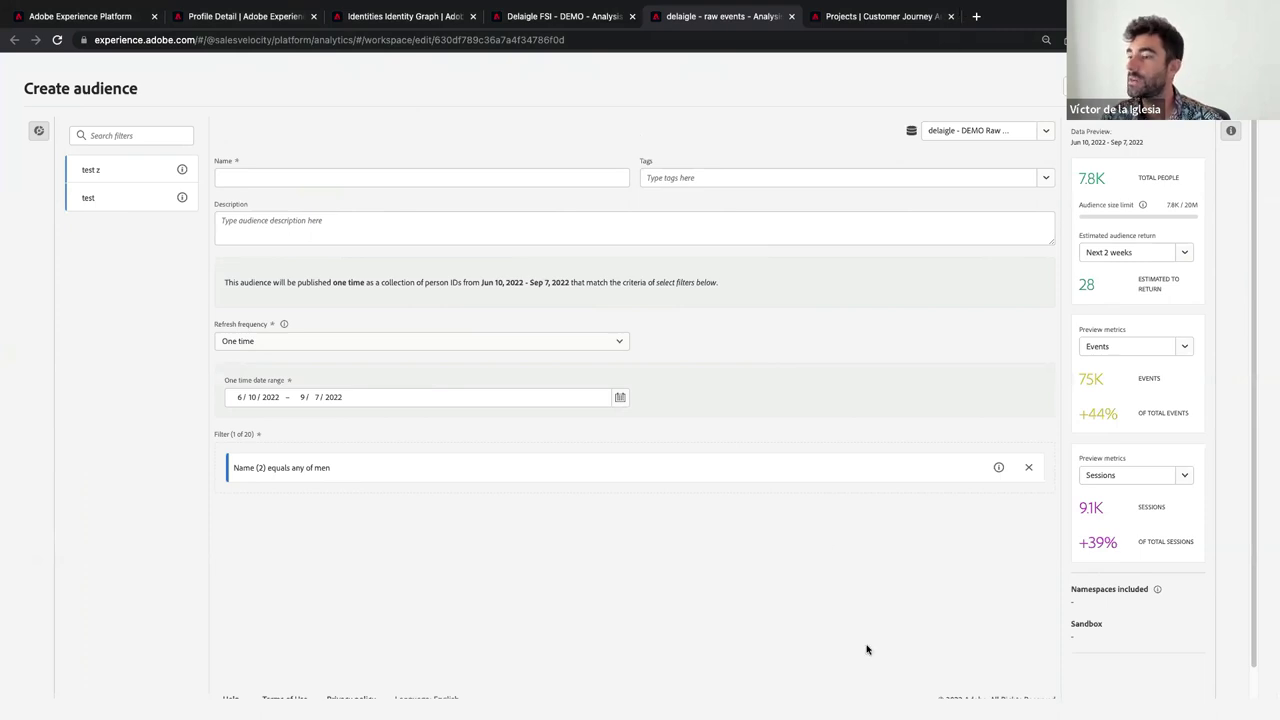
pyautogui.click(578, 18)
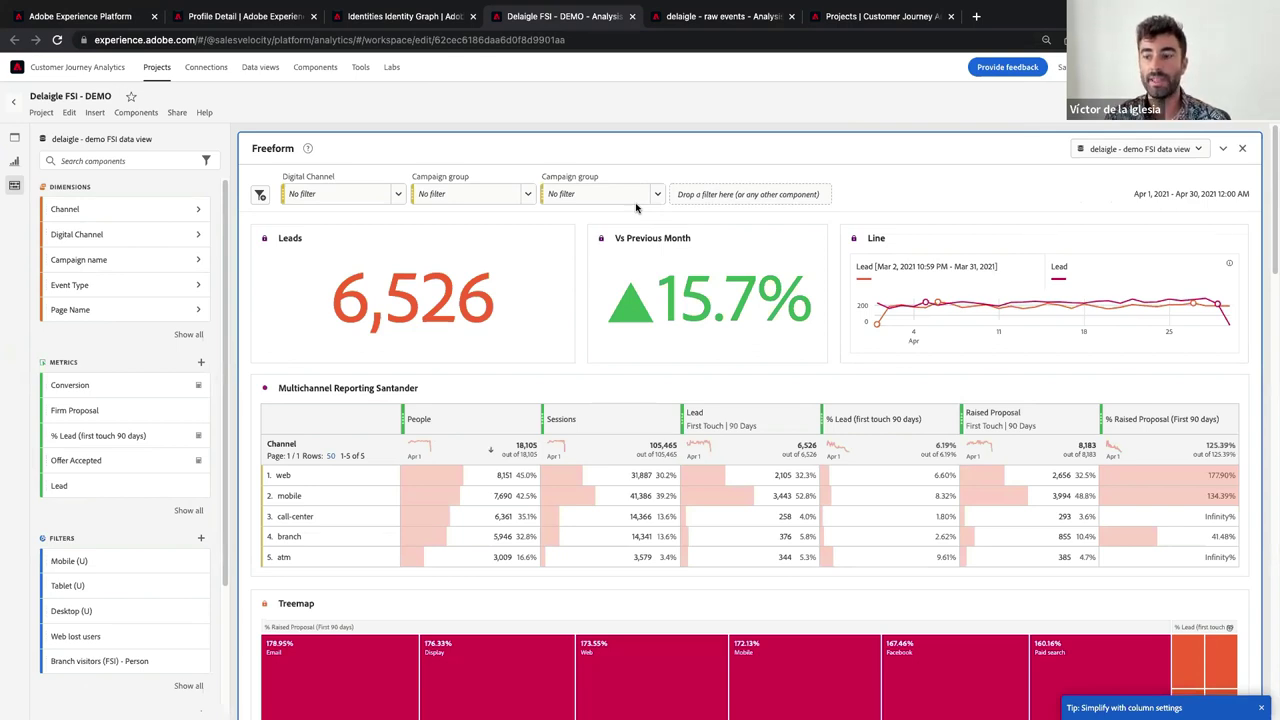
pyautogui.hotkey('ctrl', 'Right')
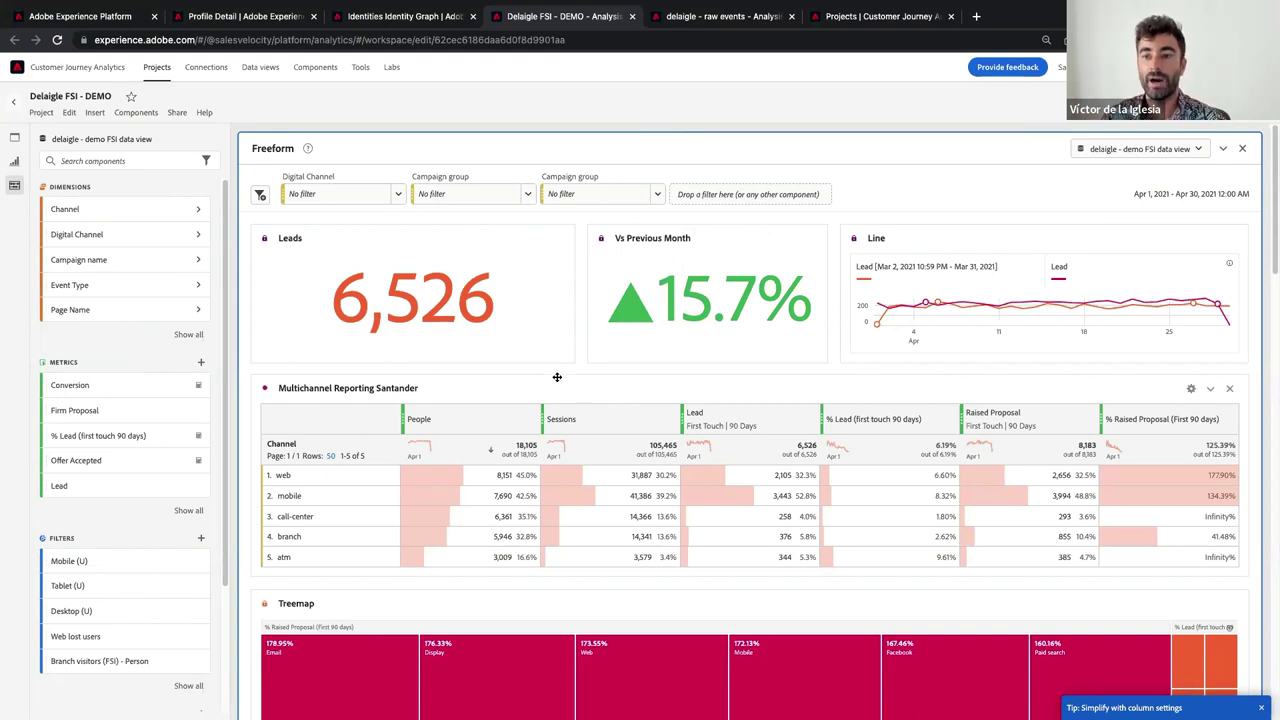
# Step: In the Multichannel Reporting table, break down mobile by Campaign name and add Firm Proposal between the Sessions and Lead columns
pyautogui.scroll(-1, 420, 441)
pyautogui.scroll(-2, 420, 441)
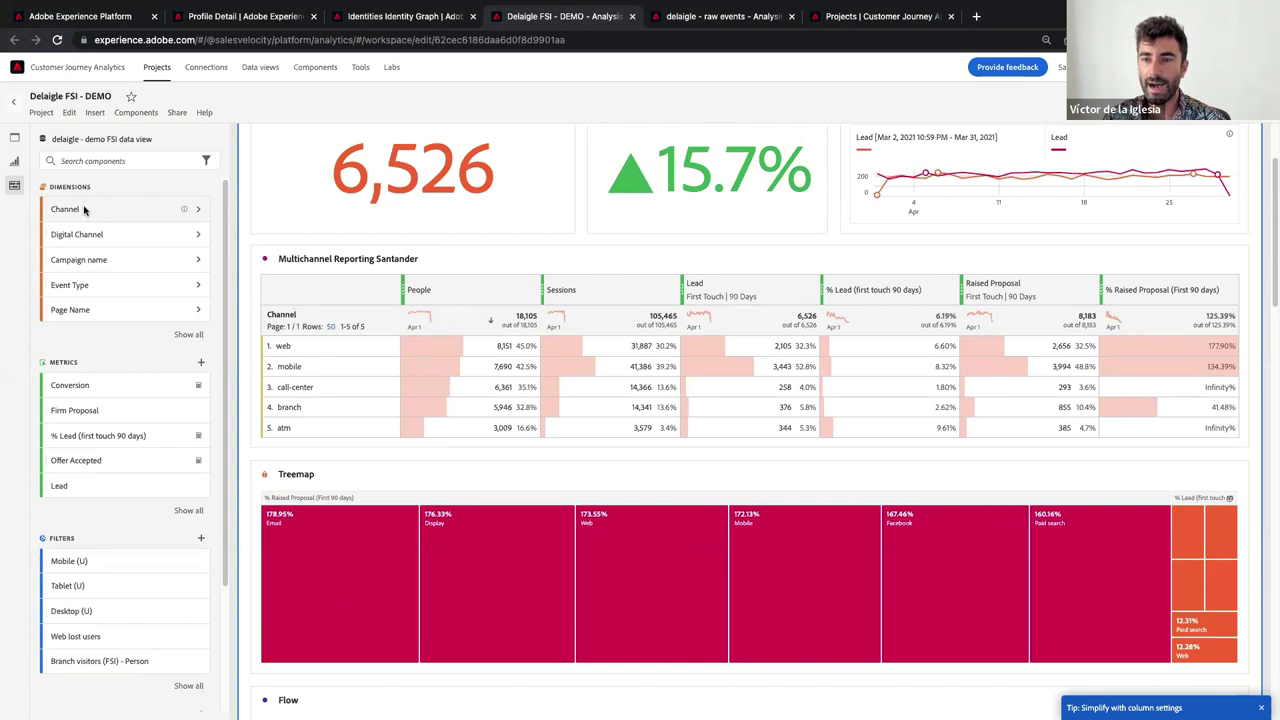
pyautogui.moveTo(283, 276); pyautogui.dragTo(320, 367)
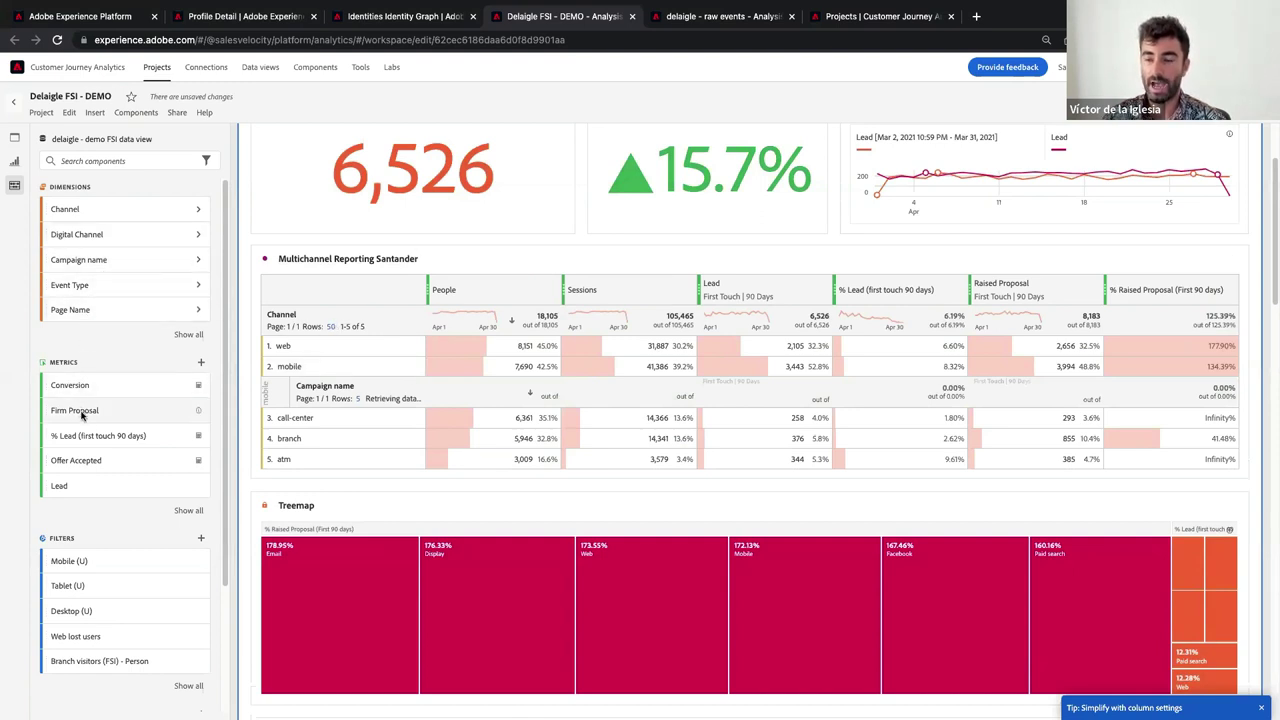
pyautogui.moveTo(83, 415); pyautogui.dragTo(684, 302)
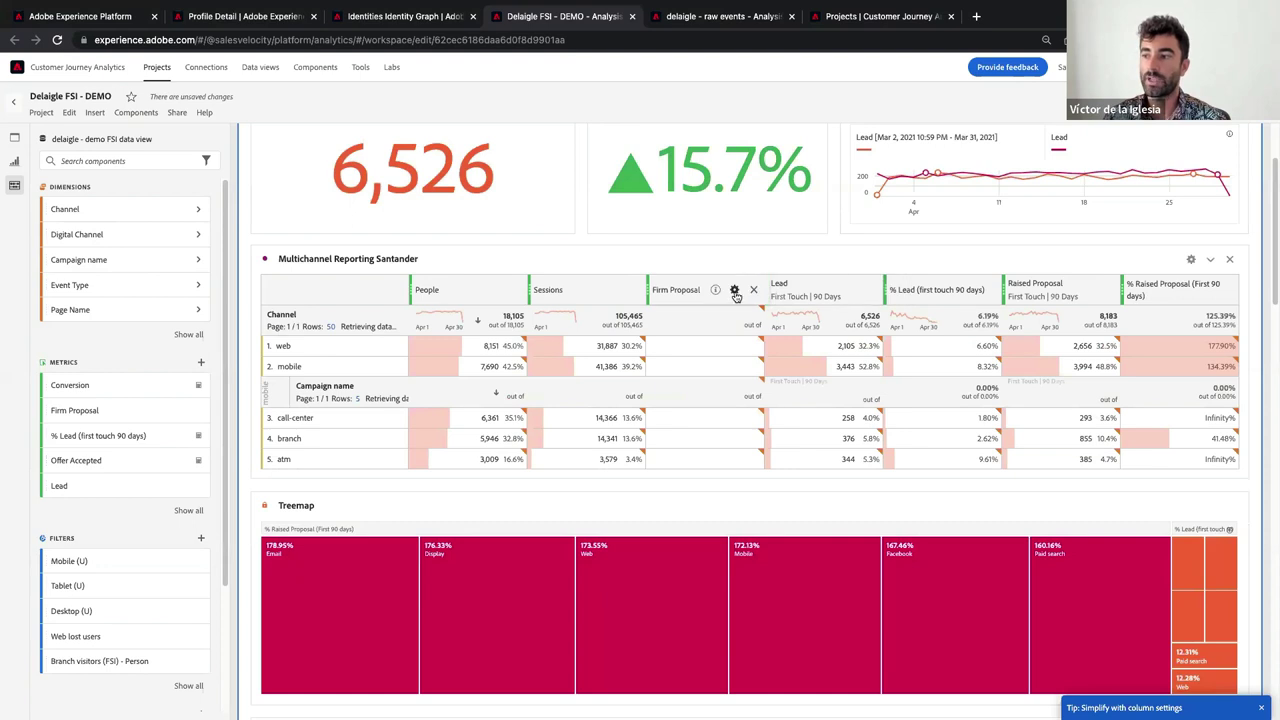
# Step: Review the Firm Proposal column settings and examine the Flow visualizations further down the project
pyautogui.click(734, 289)
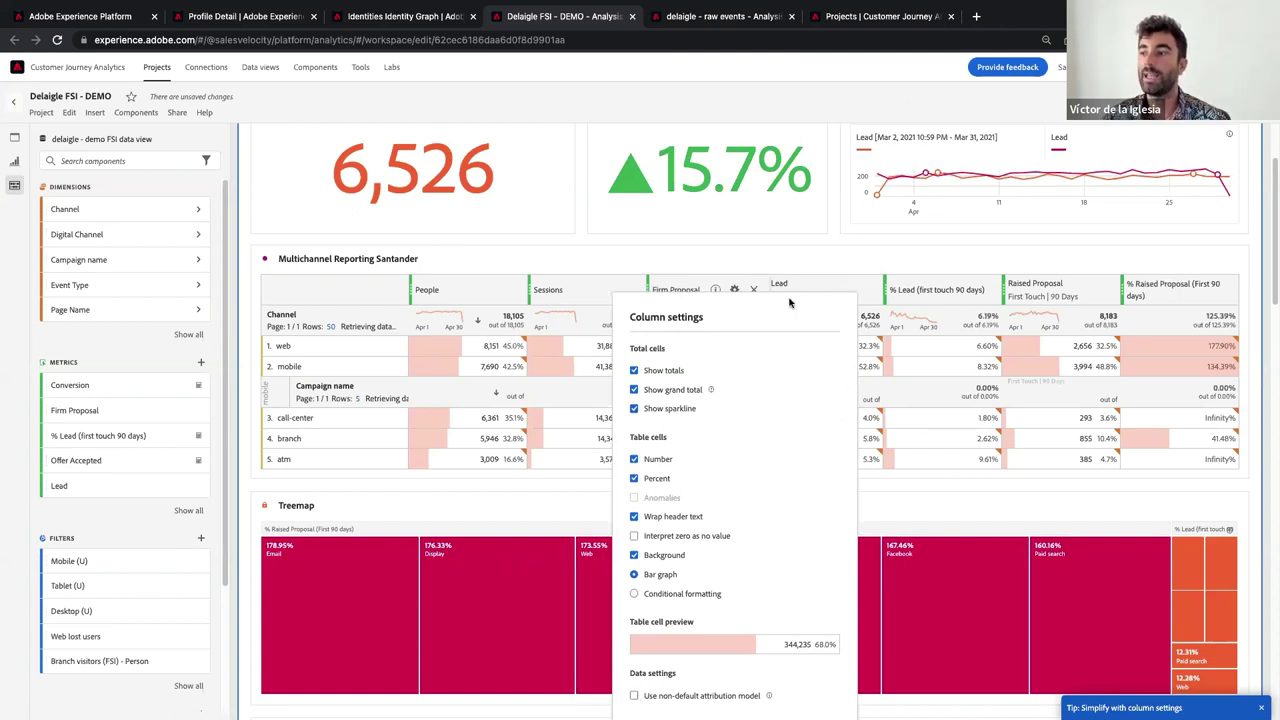
pyautogui.click(719, 248)
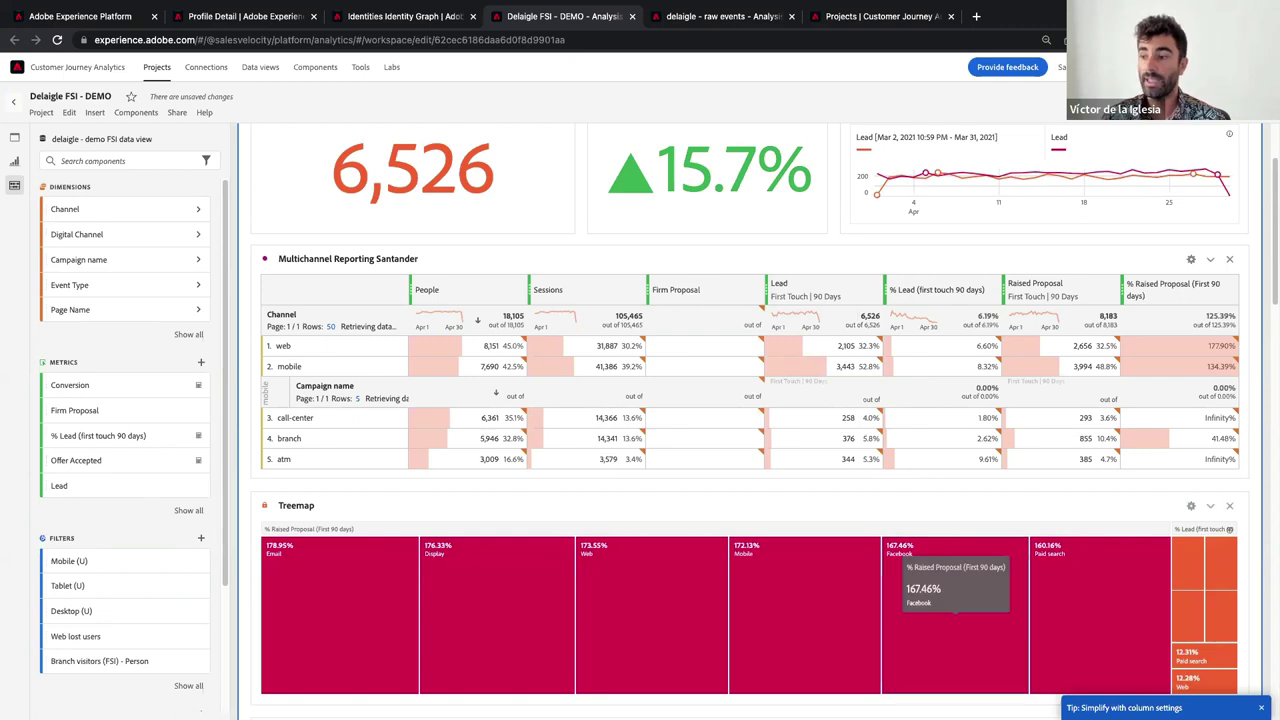
pyautogui.scroll(-2, 714, 320)
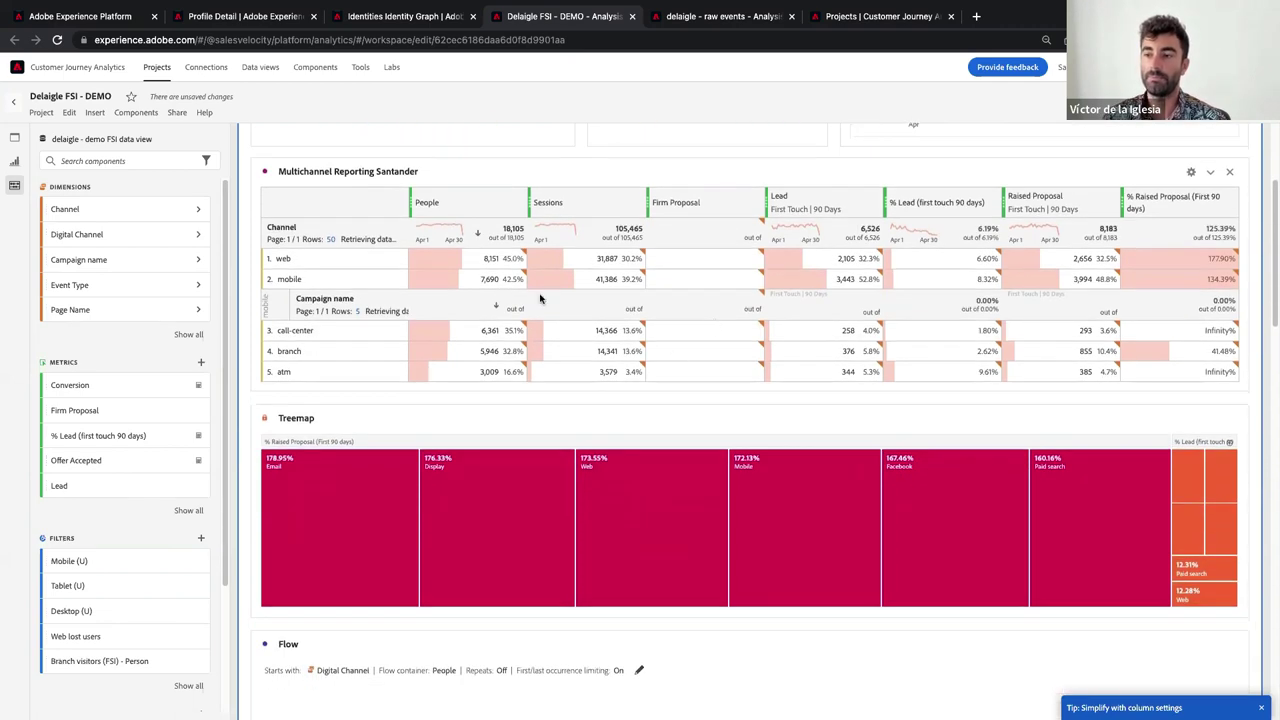
pyautogui.scroll(-10, 702, 314)
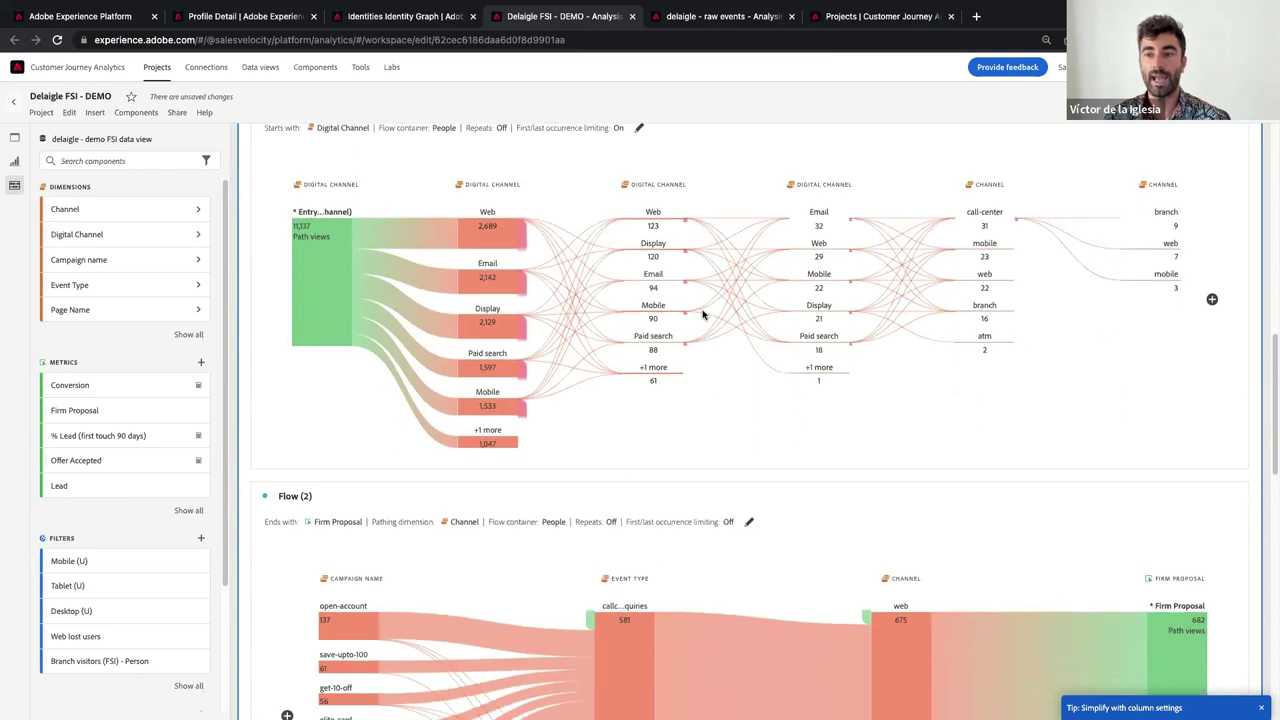
# Step: Review the Flow ending with Firm Proposal, and switch to the whiteboard's DATA SETS - CONNECTION page
pyautogui.scroll(-4, 702, 314)
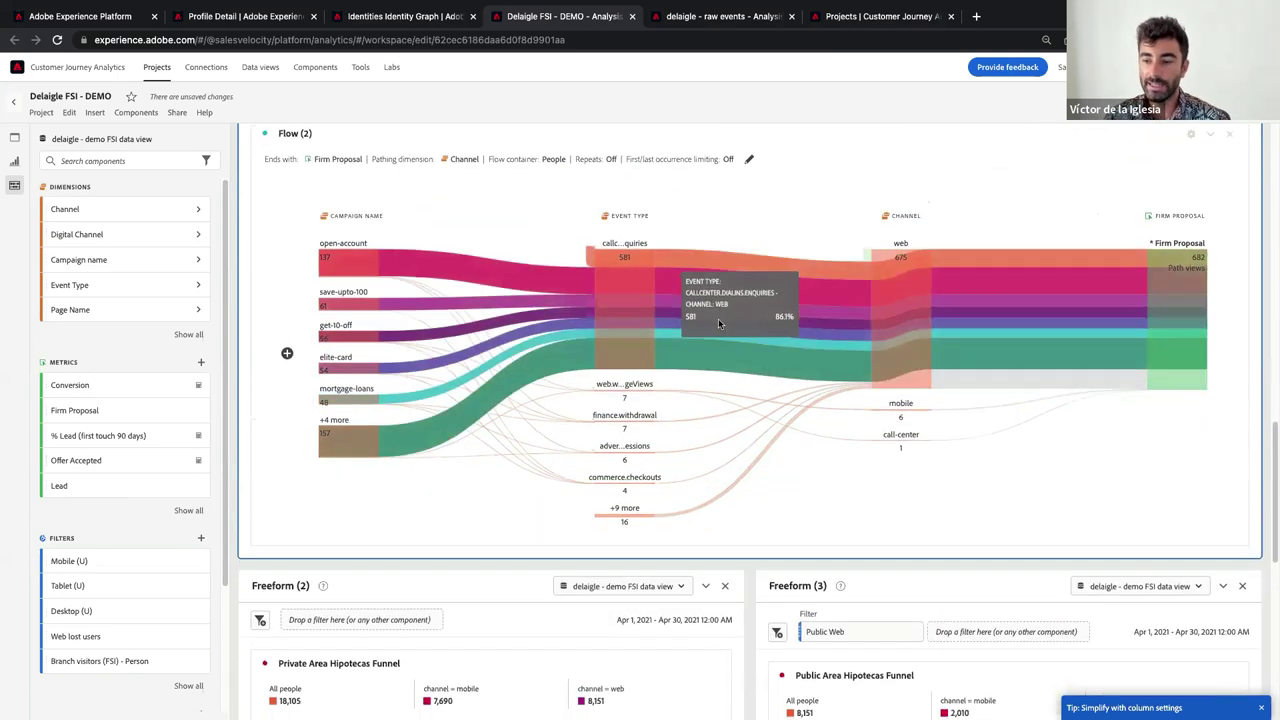
pyautogui.scroll(-2, 718, 318)
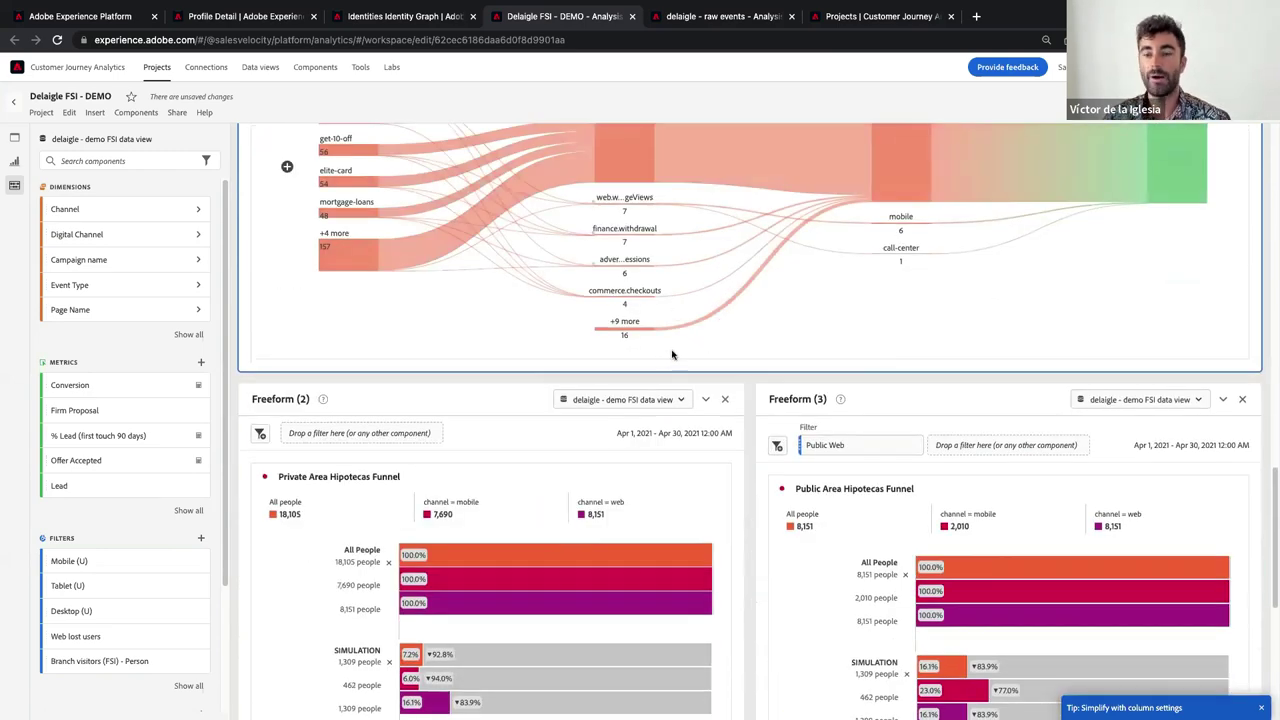
pyautogui.hotkey('ctrl', 'Left')
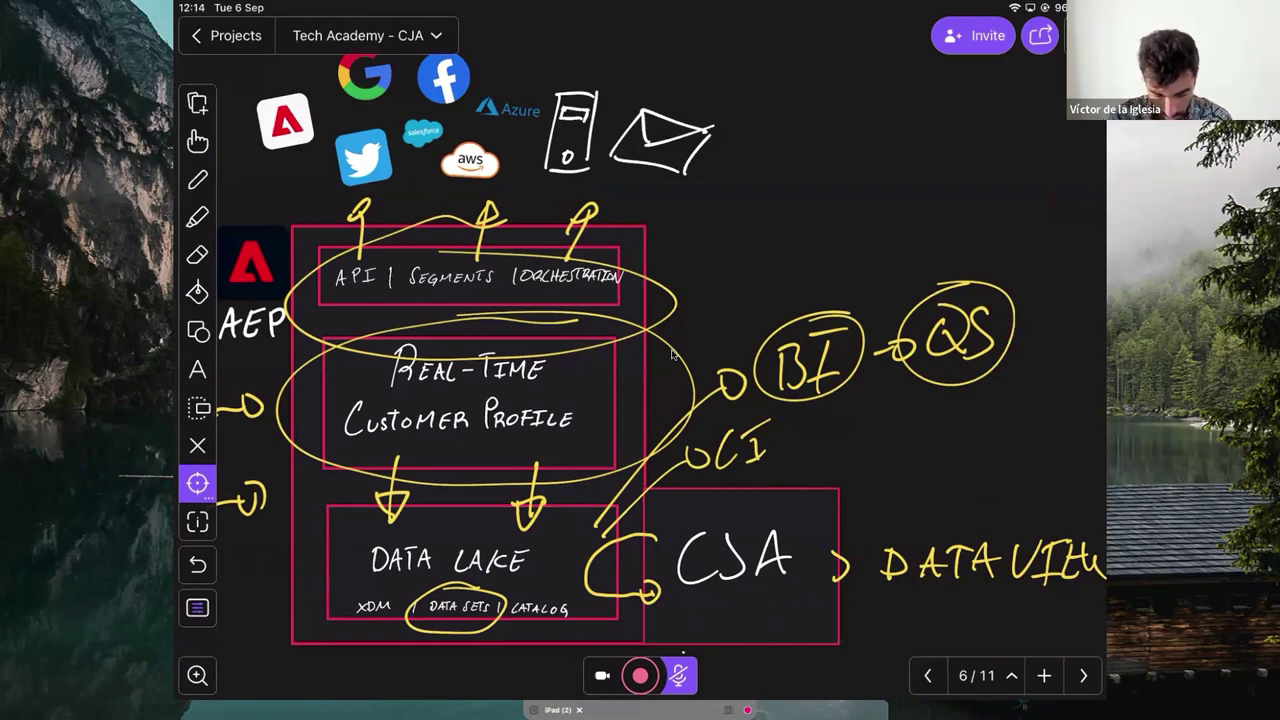
pyautogui.press('Right')
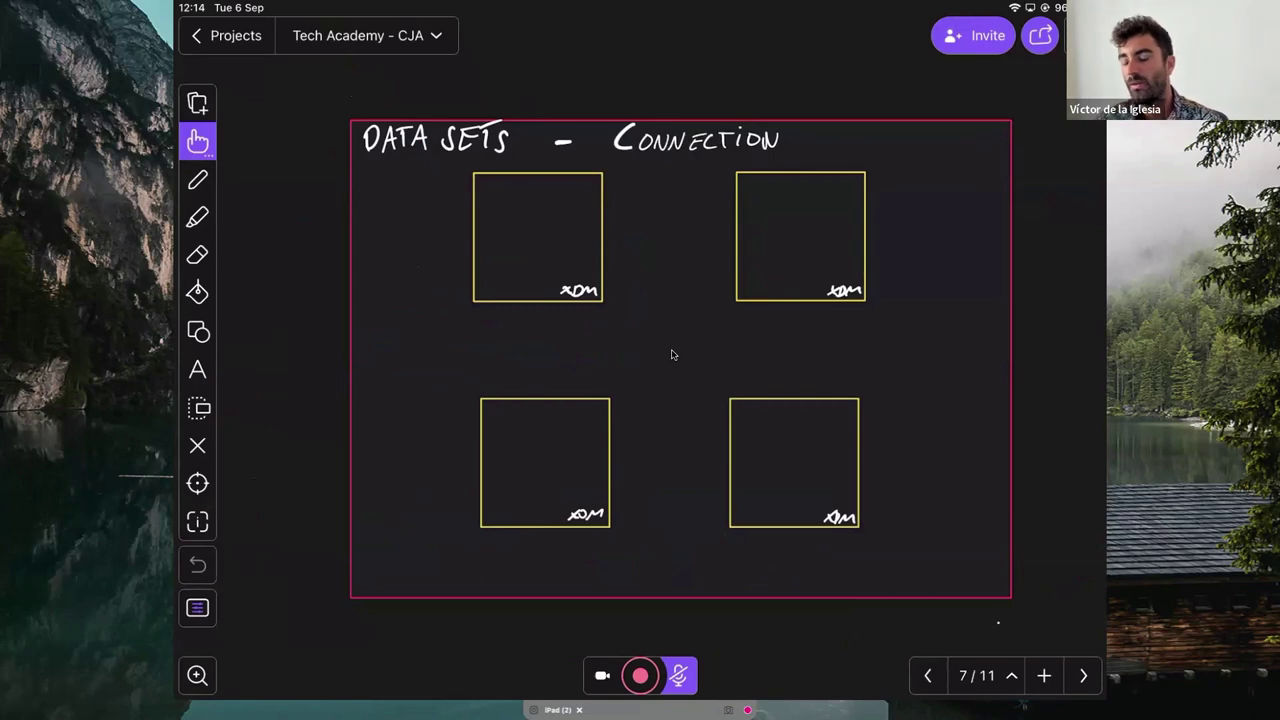
# Step: Label the four XDM boxes in yellow pen: Web and Call Center under the upper pair, Mobi and CRM under the lower pair
pyautogui.press('p')
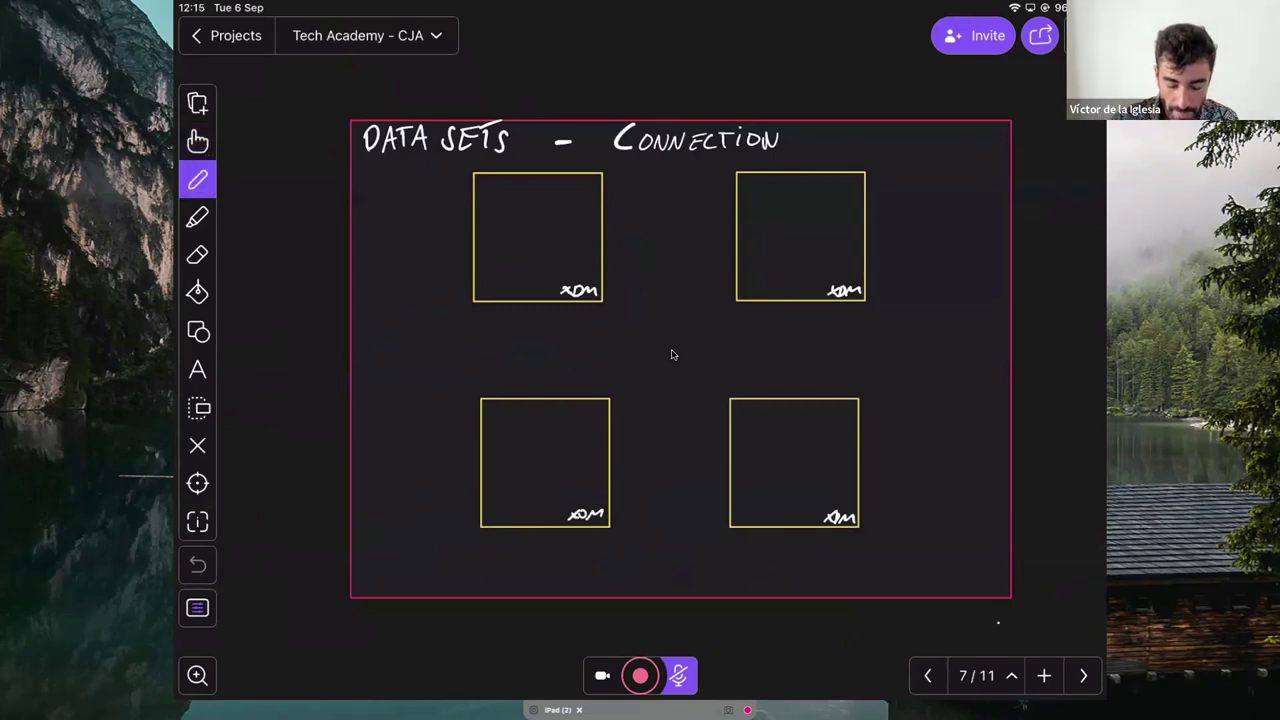
pyautogui.press('p')
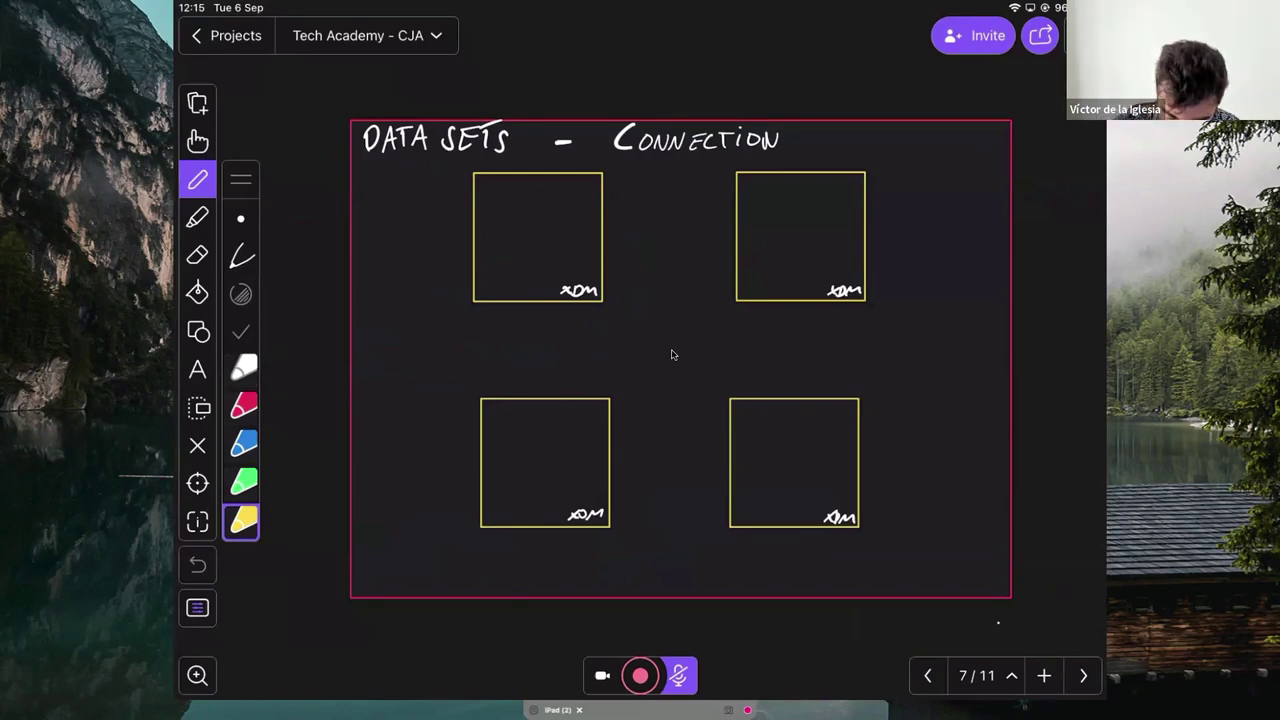
pyautogui.moveTo(502, 321)
pyautogui.mouseDown()
pyautogui.moveTo(531, 320)
pyautogui.moveTo(551, 340)
pyautogui.mouseUp()
pyautogui.moveTo(553, 318); pyautogui.dragTo(566, 338)
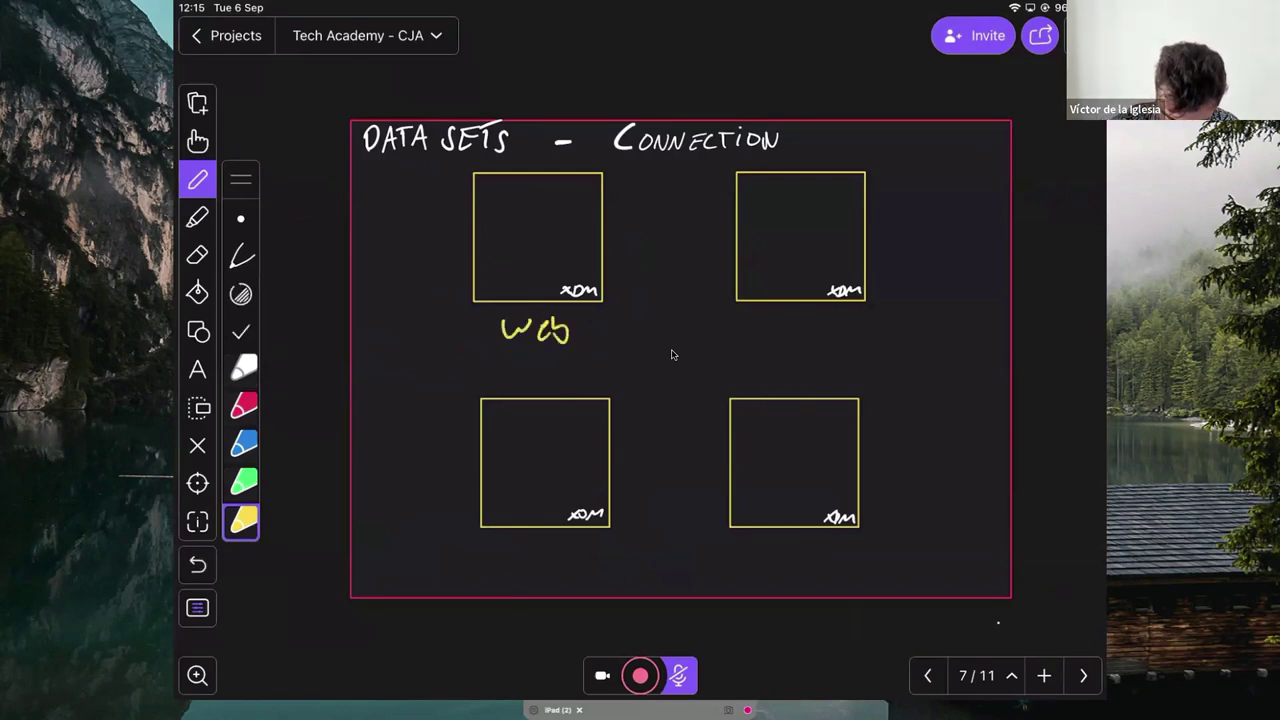
pyautogui.moveTo(507, 567)
pyautogui.mouseDown()
pyautogui.moveTo(519, 539)
pyautogui.moveTo(543, 567)
pyautogui.moveTo(578, 568)
pyautogui.mouseUp()
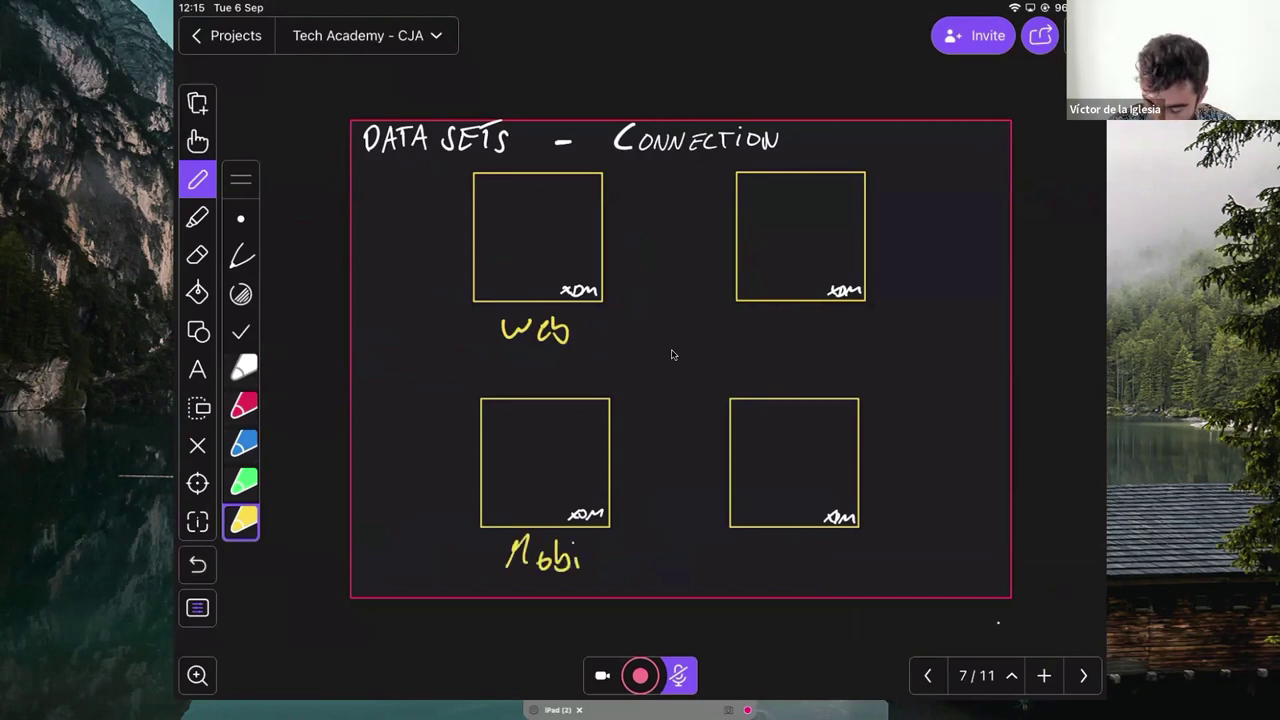
pyautogui.moveTo(776, 317)
pyautogui.mouseDown()
pyautogui.moveTo(768, 333)
pyautogui.moveTo(826, 338)
pyautogui.moveTo(906, 320)
pyautogui.mouseUp()
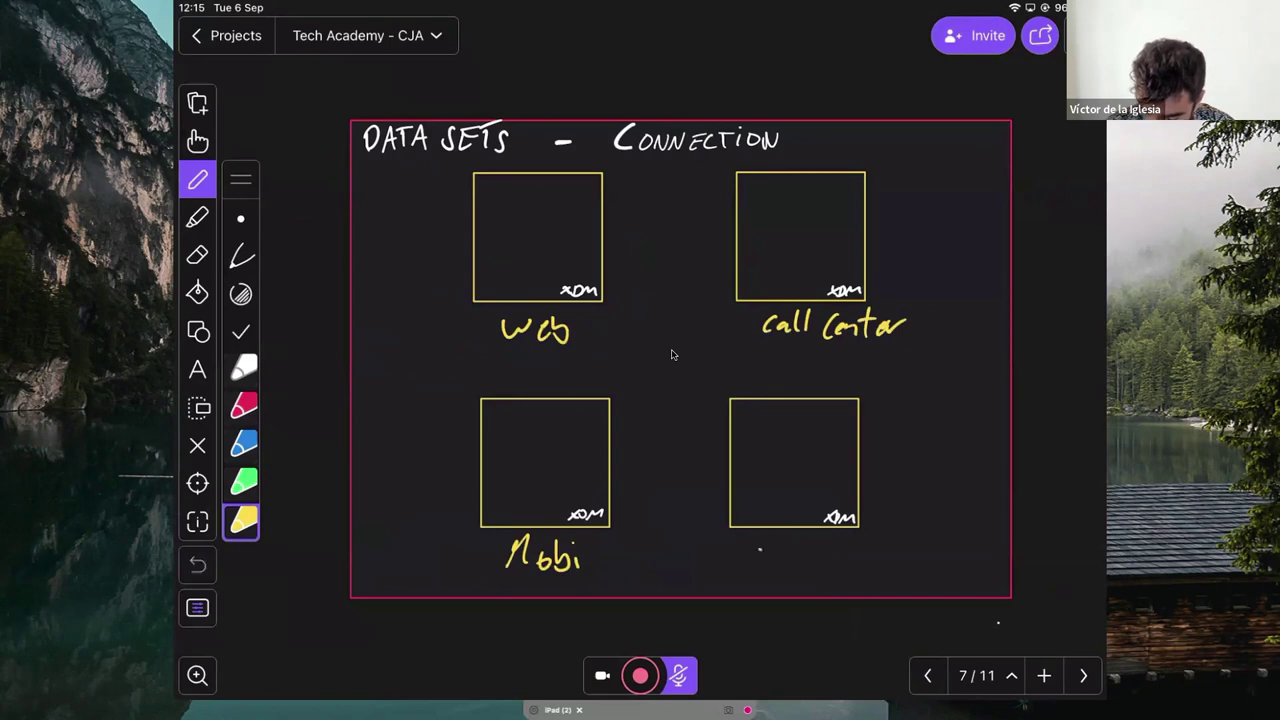
pyautogui.moveTo(760, 549); pyautogui.dragTo(751, 561)
pyautogui.moveTo(775, 565)
pyautogui.mouseDown()
pyautogui.moveTo(787, 542)
pyautogui.moveTo(789, 565)
pyautogui.mouseUp()
pyautogui.moveTo(802, 566)
pyautogui.mouseDown()
pyautogui.moveTo(822, 540)
pyautogui.moveTo(828, 570)
pyautogui.mouseUp()
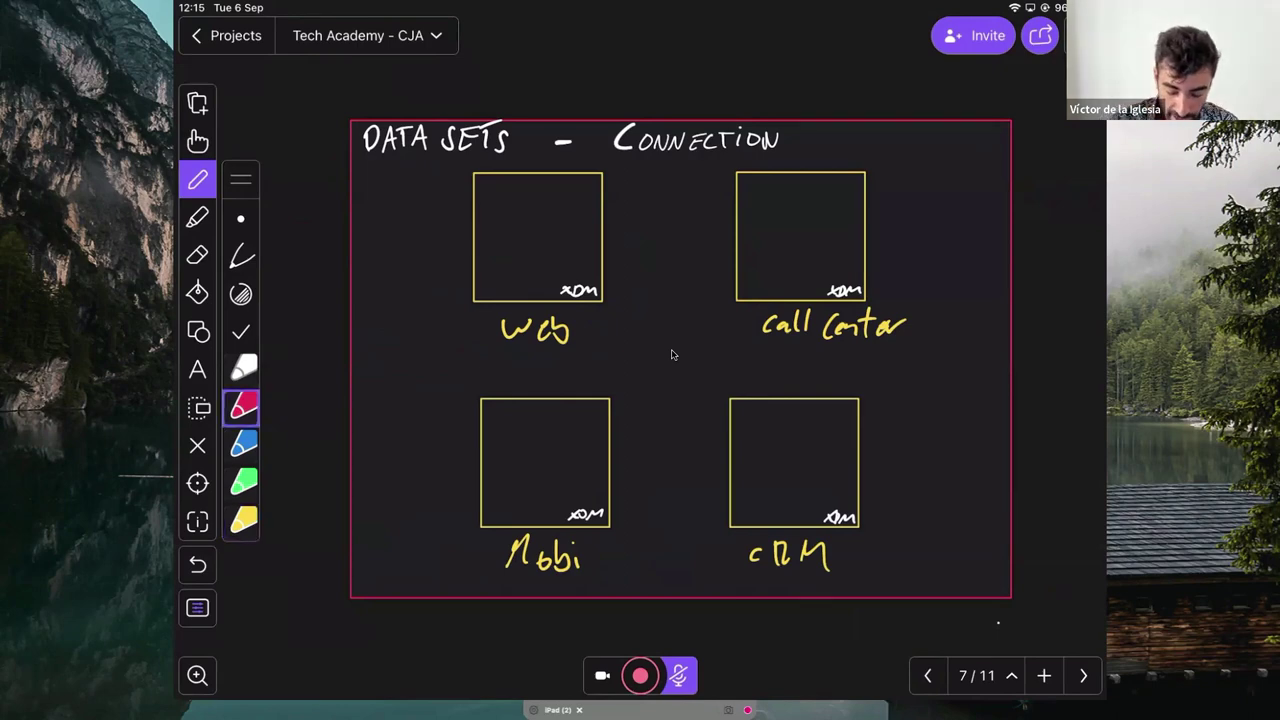
# Step: Draw a red person figure between the four dataset boxes and link it to each box with a curved line
pyautogui.moveTo(668, 325)
pyautogui.mouseDown()
pyautogui.moveTo(694, 378)
pyautogui.moveTo(674, 322)
pyautogui.mouseUp()
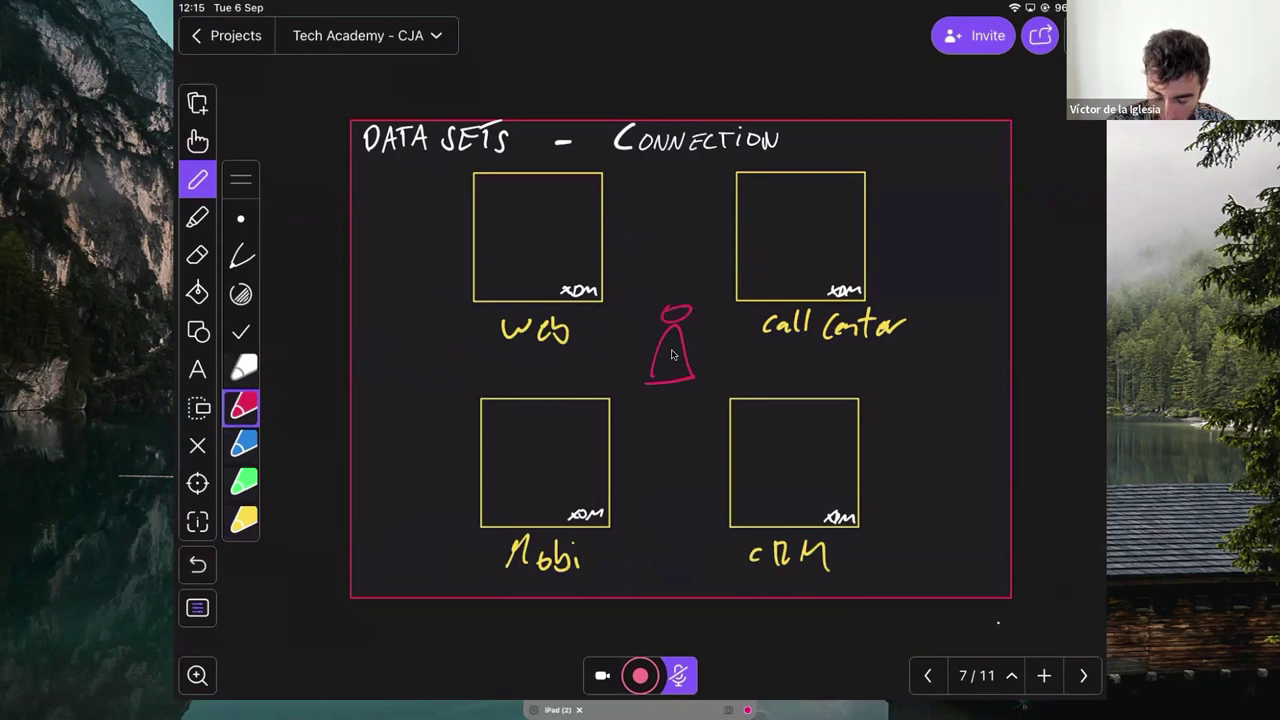
pyautogui.moveTo(602, 268)
pyautogui.mouseDown()
pyautogui.moveTo(660, 305)
pyautogui.moveTo(740, 260)
pyautogui.mouseUp()
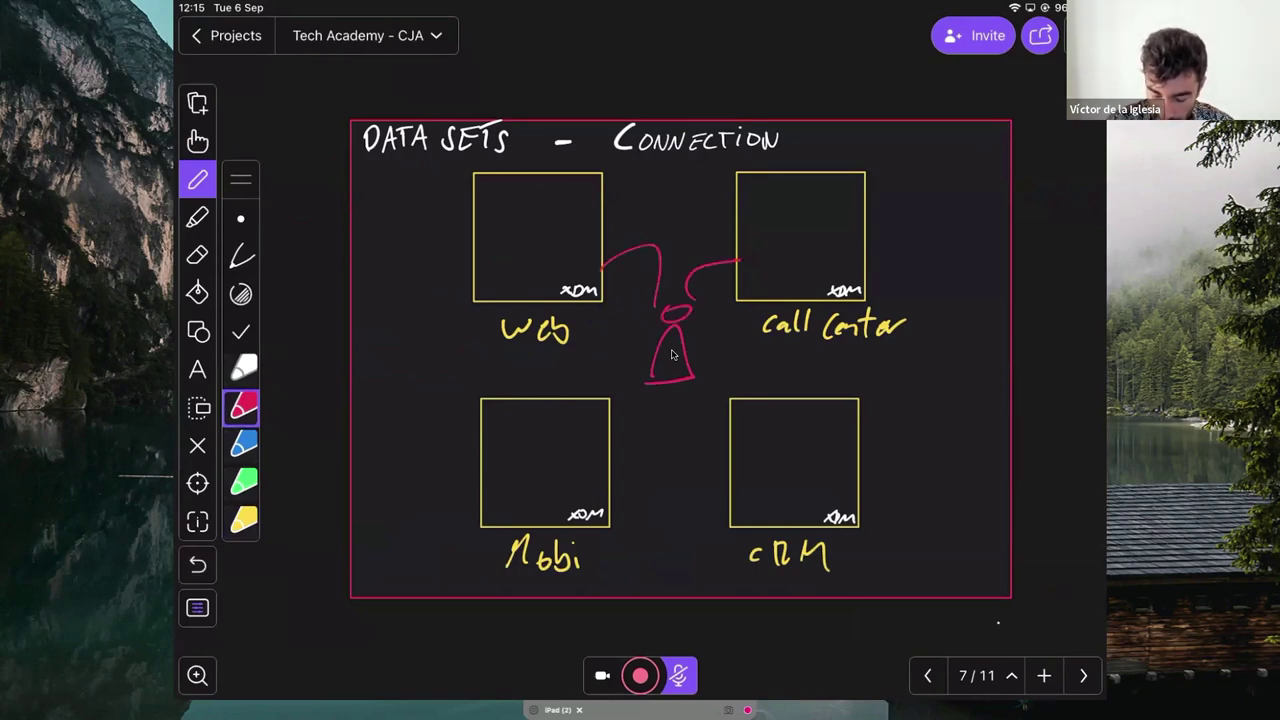
pyautogui.moveTo(668, 400)
pyautogui.mouseDown()
pyautogui.moveTo(612, 462)
pyautogui.moveTo(718, 432)
pyautogui.mouseUp()
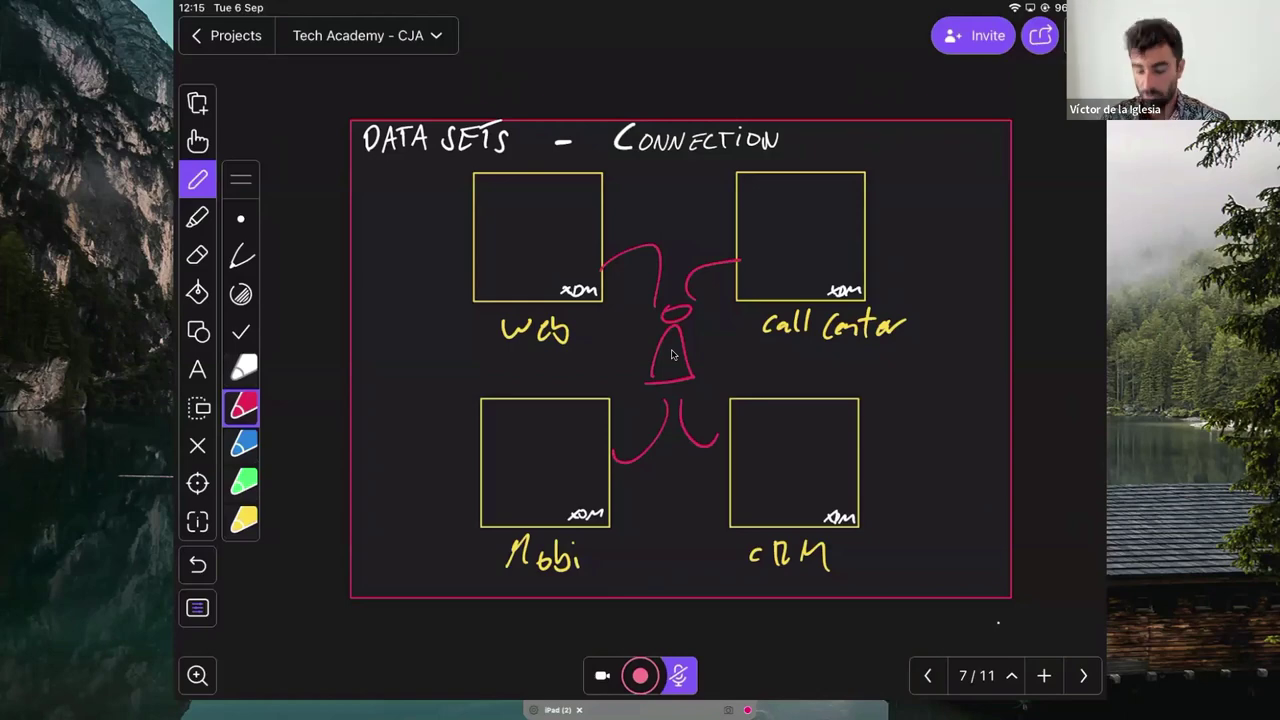
# Step: Revisit the Customer Journey Analytics drawing on whiteboard page 5 and return to the DATA SETS - CONNECTION page
pyautogui.click(985, 675)
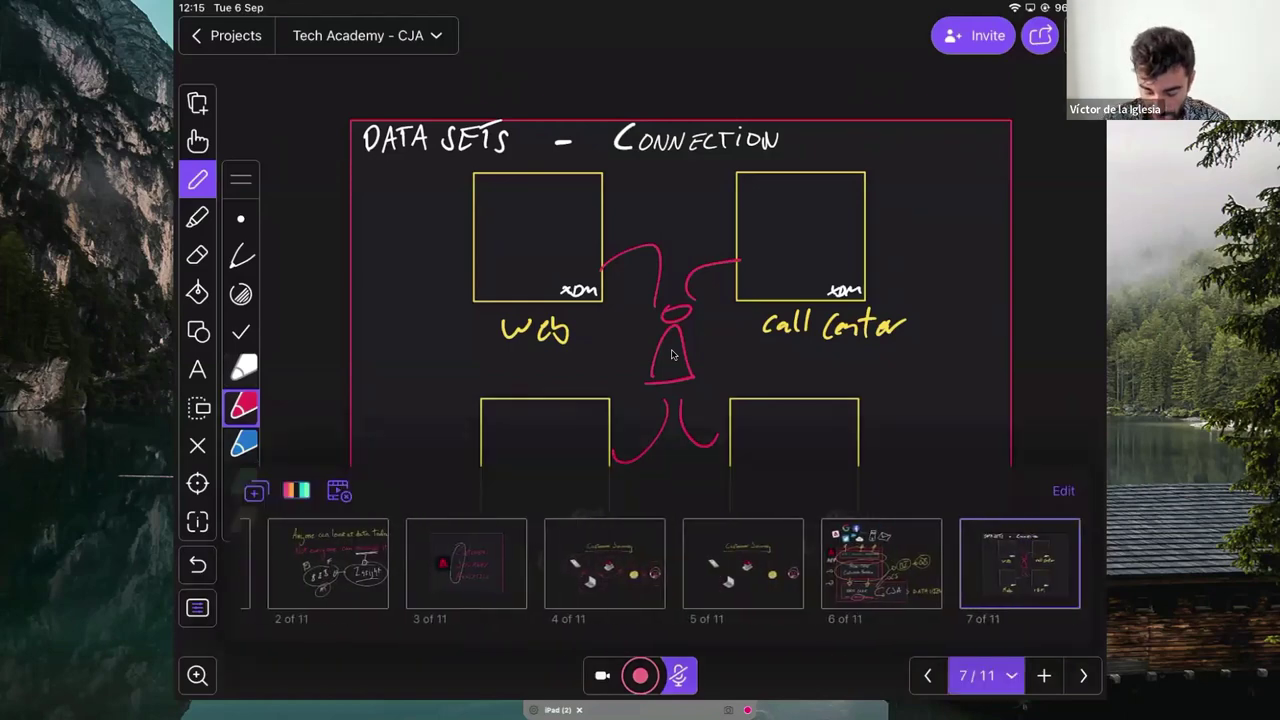
pyautogui.click(742, 563)
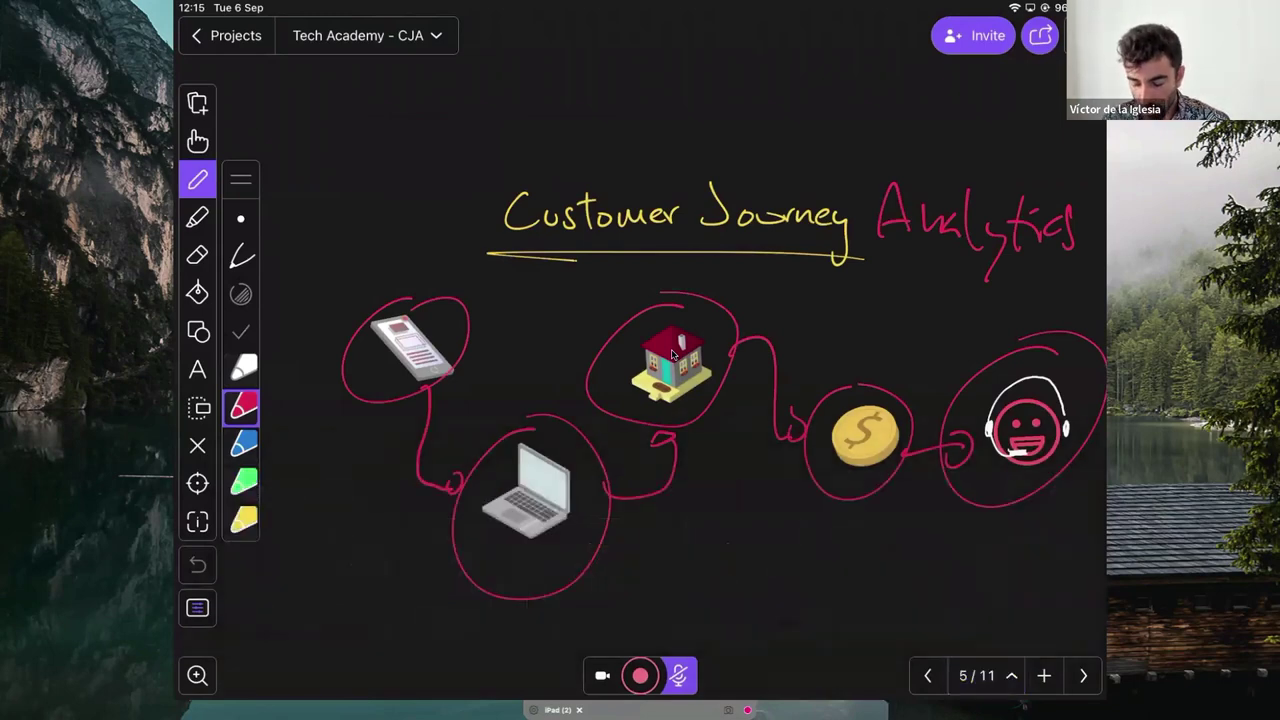
pyautogui.click(985, 675)
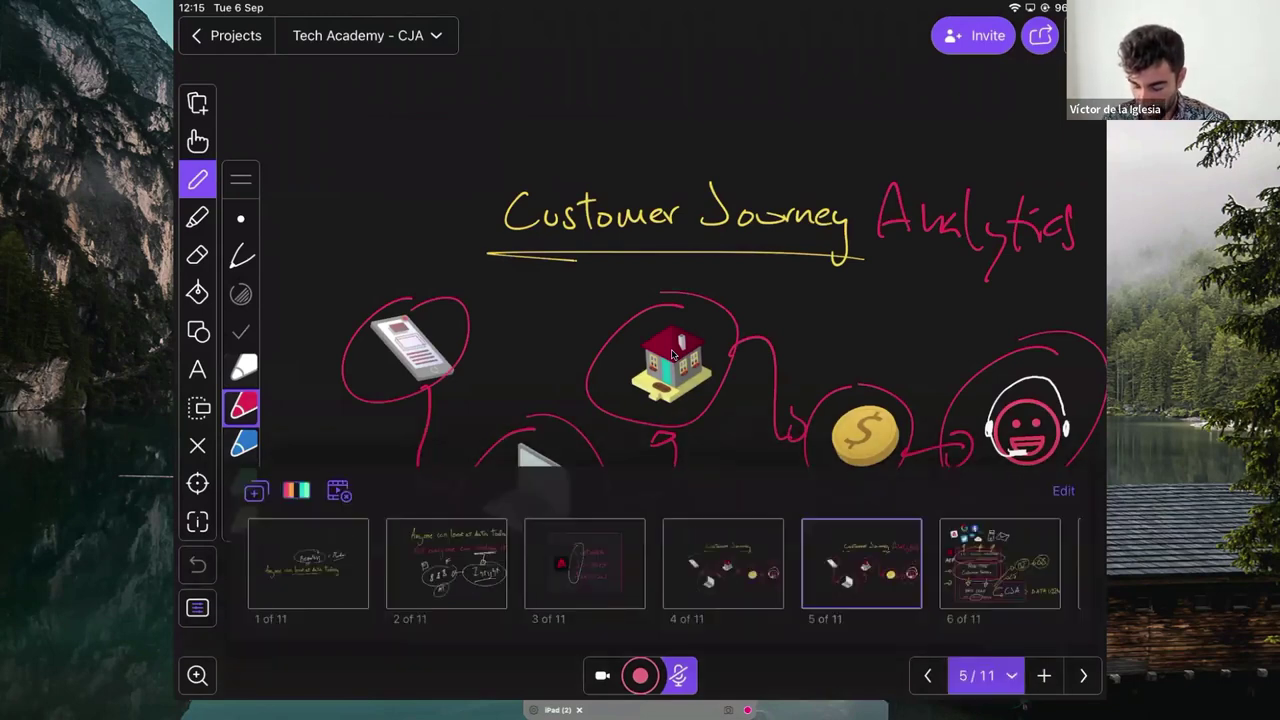
pyautogui.click(953, 563)
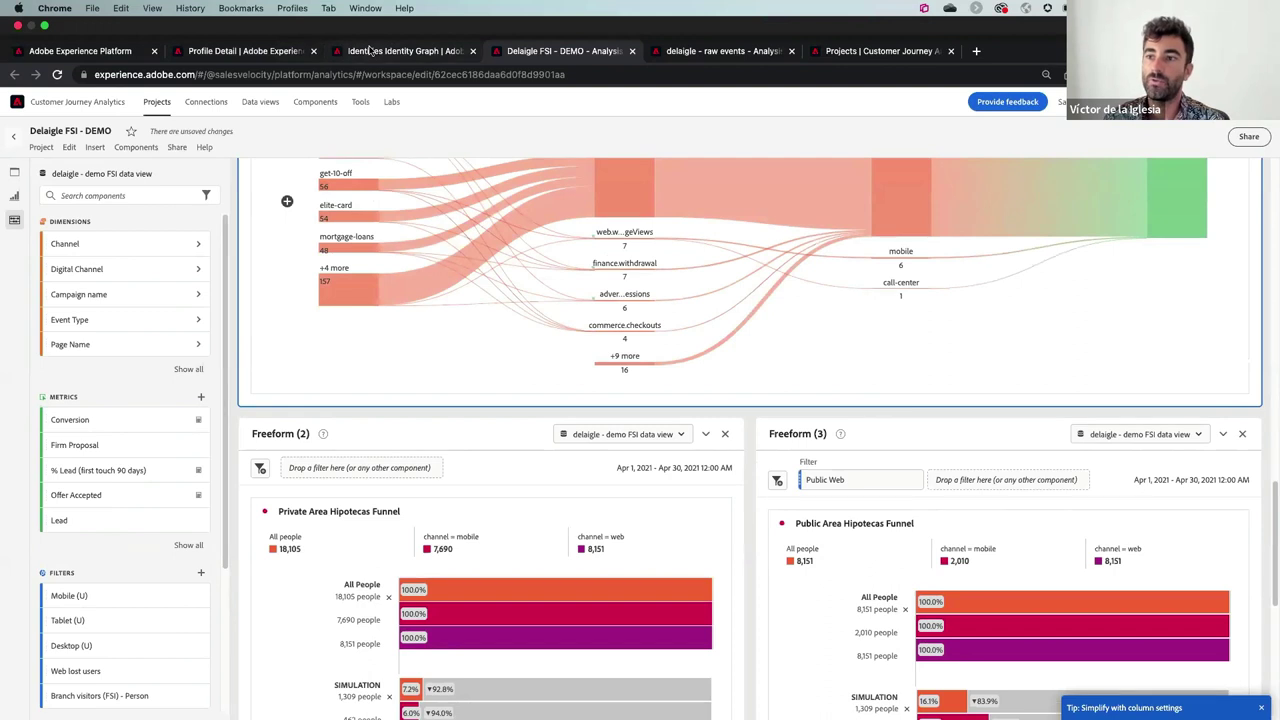
# Step: Show the Experience Platform Identity Graph in the browser, and return to the whiteboard
pyautogui.click(370, 50)
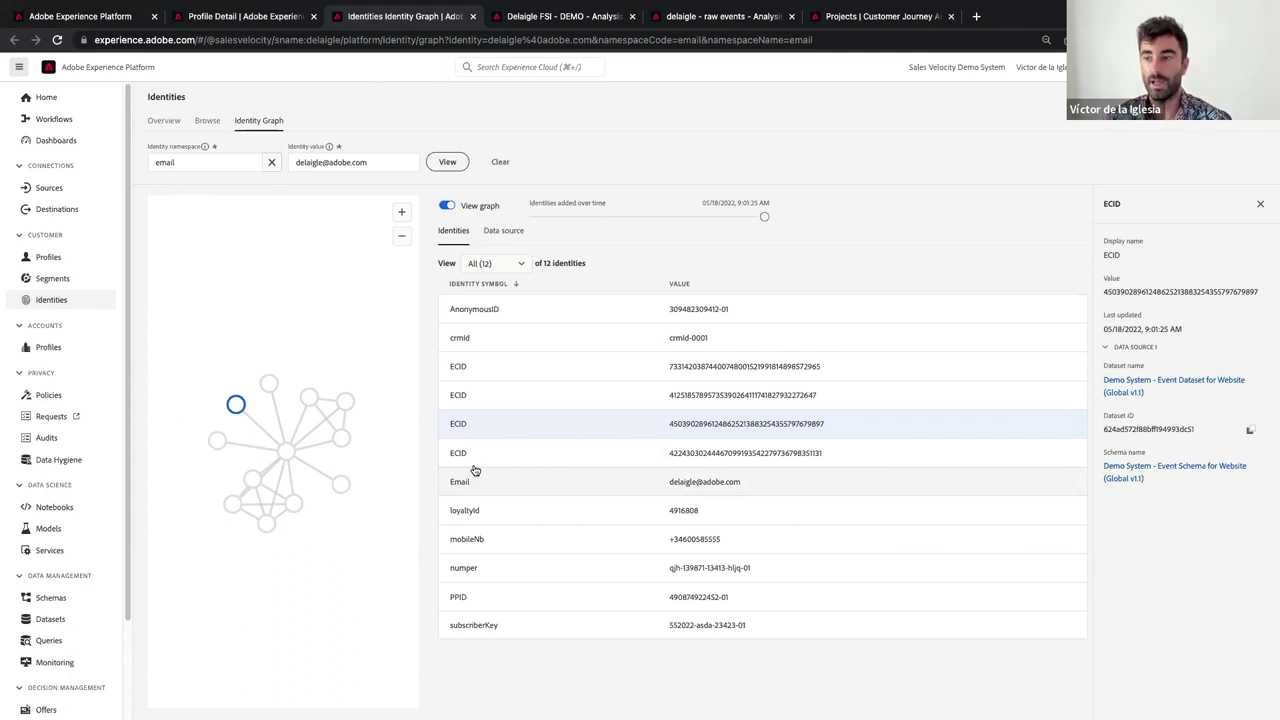
pyautogui.hotkey('ctrl', 'Left')
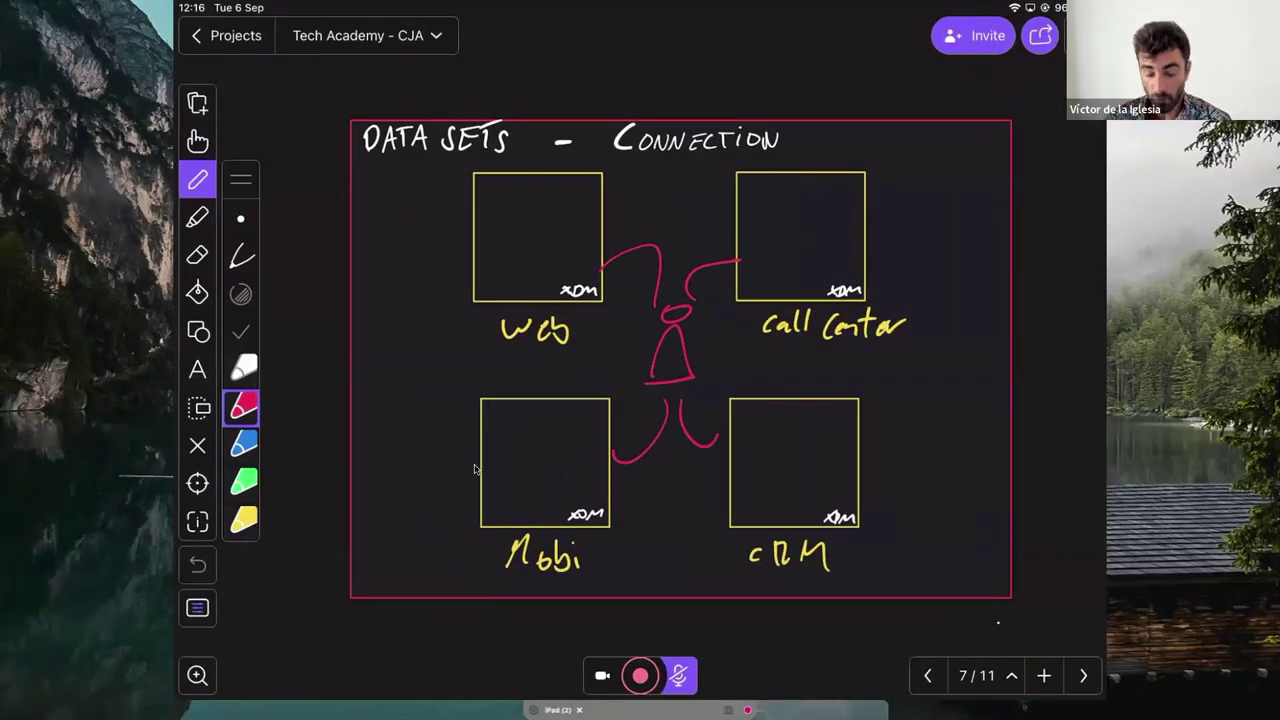
# Step: Draw a pair of red vertical lines through each of the four dataset boxes and write C.ID beside the person figure
pyautogui.moveTo(502, 302)
pyautogui.mouseDown()
pyautogui.moveTo(504, 170)
pyautogui.moveTo(524, 172)
pyautogui.mouseUp()
pyautogui.moveTo(762, 310)
pyautogui.mouseDown()
pyautogui.moveTo(763, 166)
pyautogui.moveTo(779, 174)
pyautogui.mouseUp()
pyautogui.moveTo(751, 532)
pyautogui.mouseDown()
pyautogui.moveTo(751, 406)
pyautogui.moveTo(768, 460)
pyautogui.moveTo(769, 402)
pyautogui.mouseUp()
pyautogui.moveTo(514, 530)
pyautogui.mouseDown()
pyautogui.moveTo(515, 404)
pyautogui.moveTo(527, 394)
pyautogui.mouseUp()
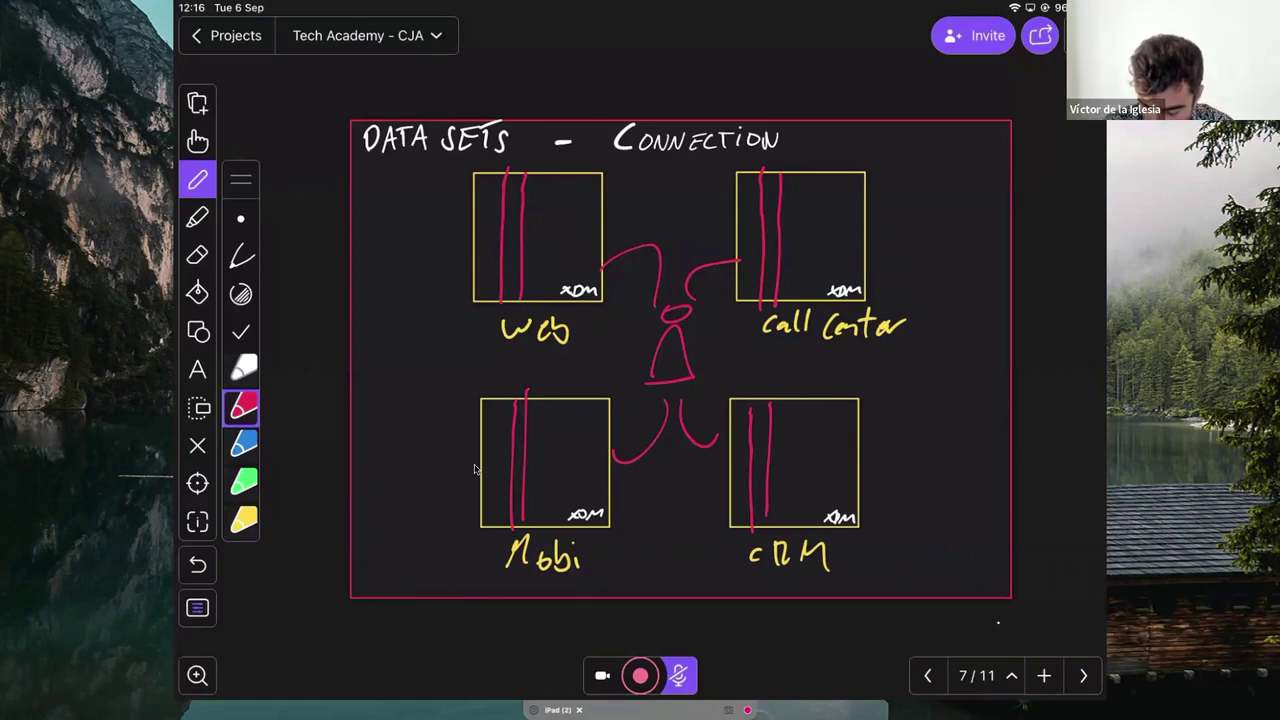
pyautogui.moveTo(744, 350)
pyautogui.mouseDown()
pyautogui.moveTo(742, 372)
pyautogui.moveTo(766, 372)
pyautogui.moveTo(776, 348)
pyautogui.mouseUp()
pyautogui.click(754, 368)
pyautogui.moveTo(784, 370)
pyautogui.mouseDown()
pyautogui.moveTo(796, 348)
pyautogui.moveTo(786, 372)
pyautogui.mouseUp()
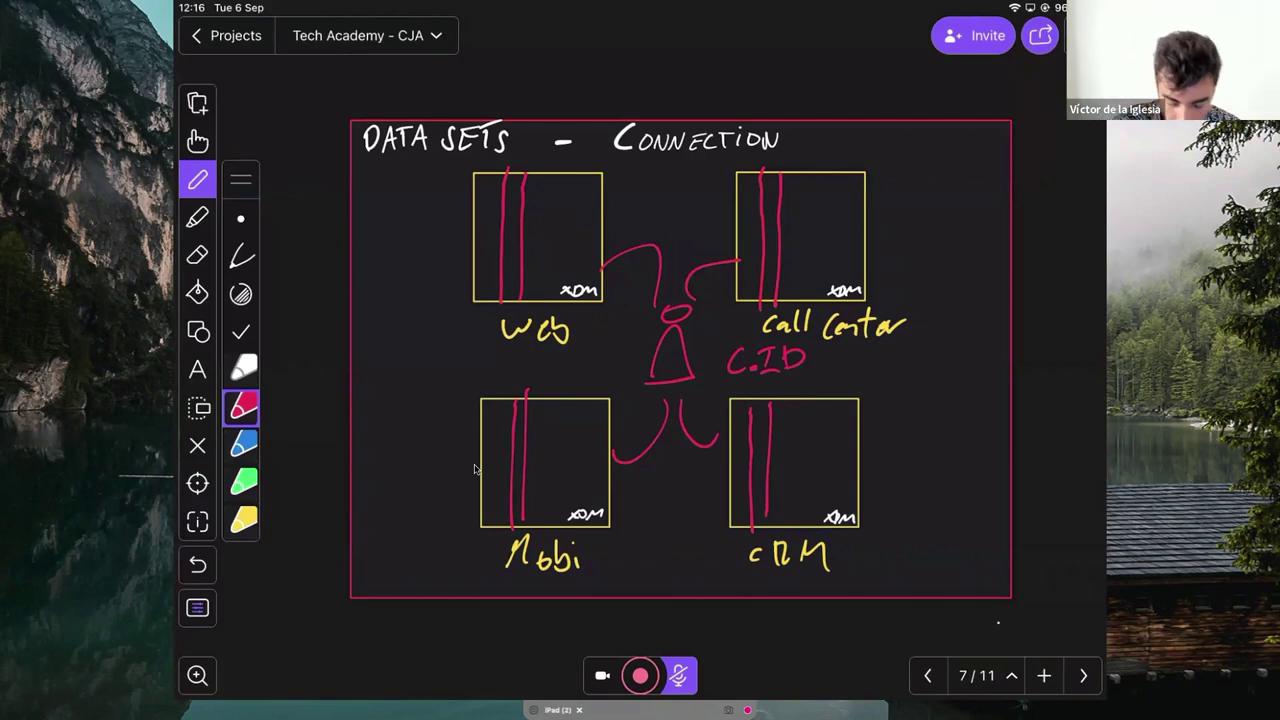
# Step: Write EE in yellow beside the Web, Mobi and Call Center boxes
pyautogui.click(243, 520)
pyautogui.moveTo(420, 224)
pyautogui.mouseDown()
pyautogui.moveTo(418, 250)
pyautogui.moveTo(430, 248)
pyautogui.mouseUp()
pyautogui.moveTo(442, 212)
pyautogui.mouseDown()
pyautogui.moveTo(436, 246)
pyautogui.moveTo(438, 232)
pyautogui.mouseUp()
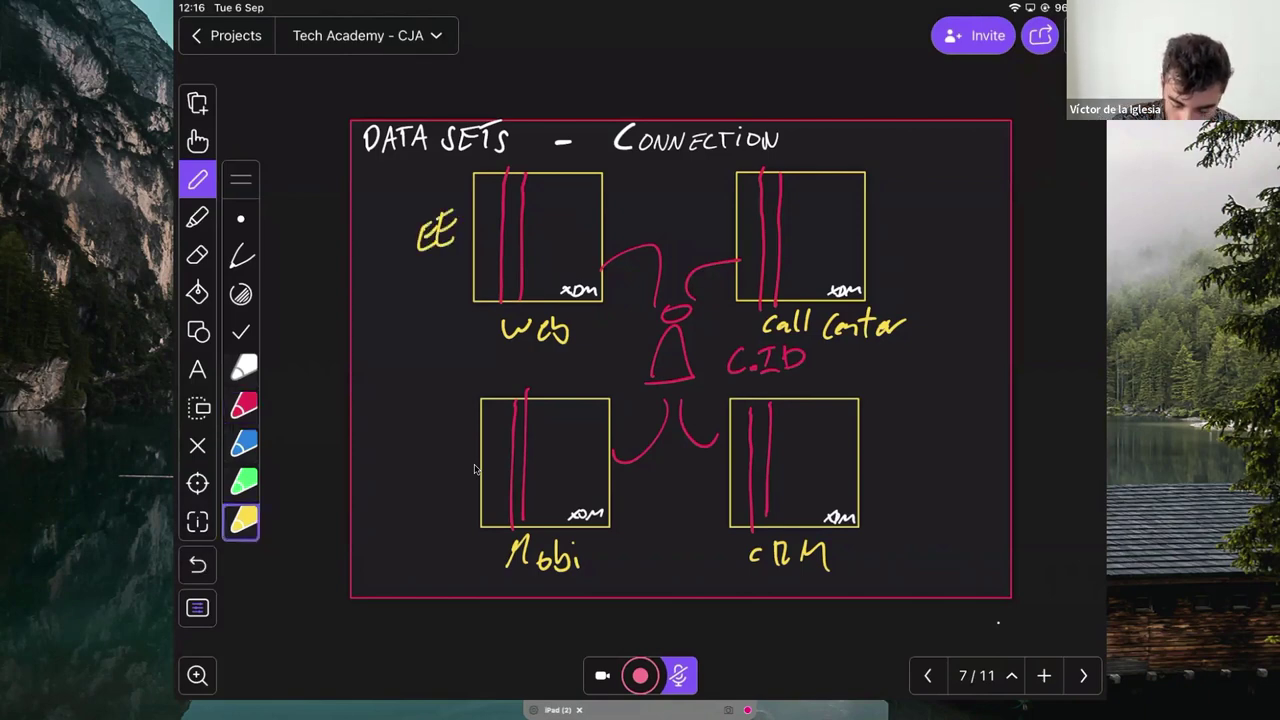
pyautogui.moveTo(446, 460); pyautogui.dragTo(432, 488)
pyautogui.moveTo(438, 464); pyautogui.dragTo(456, 446)
pyautogui.moveTo(461, 440); pyautogui.dragTo(458, 478)
pyautogui.moveTo(458, 444); pyautogui.dragTo(468, 434)
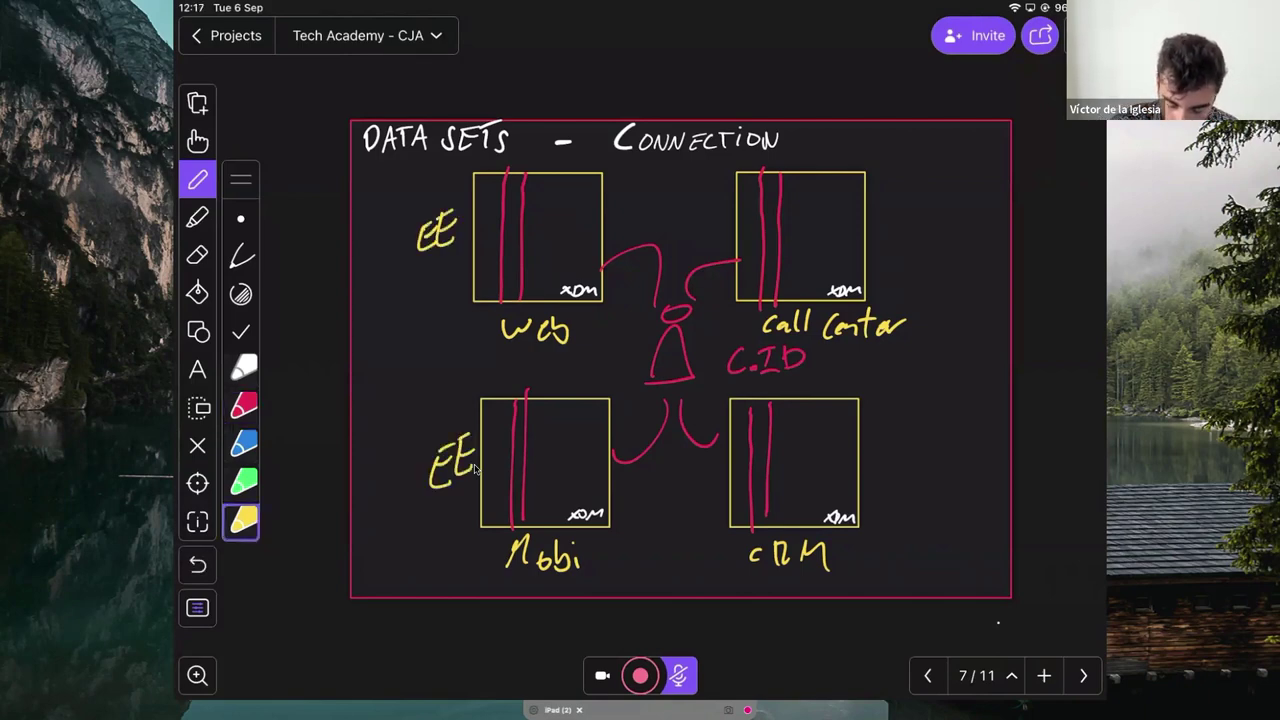
pyautogui.moveTo(904, 224)
pyautogui.mouseDown()
pyautogui.moveTo(892, 250)
pyautogui.moveTo(922, 248)
pyautogui.mouseUp()
pyautogui.moveTo(920, 250); pyautogui.dragTo(942, 234)
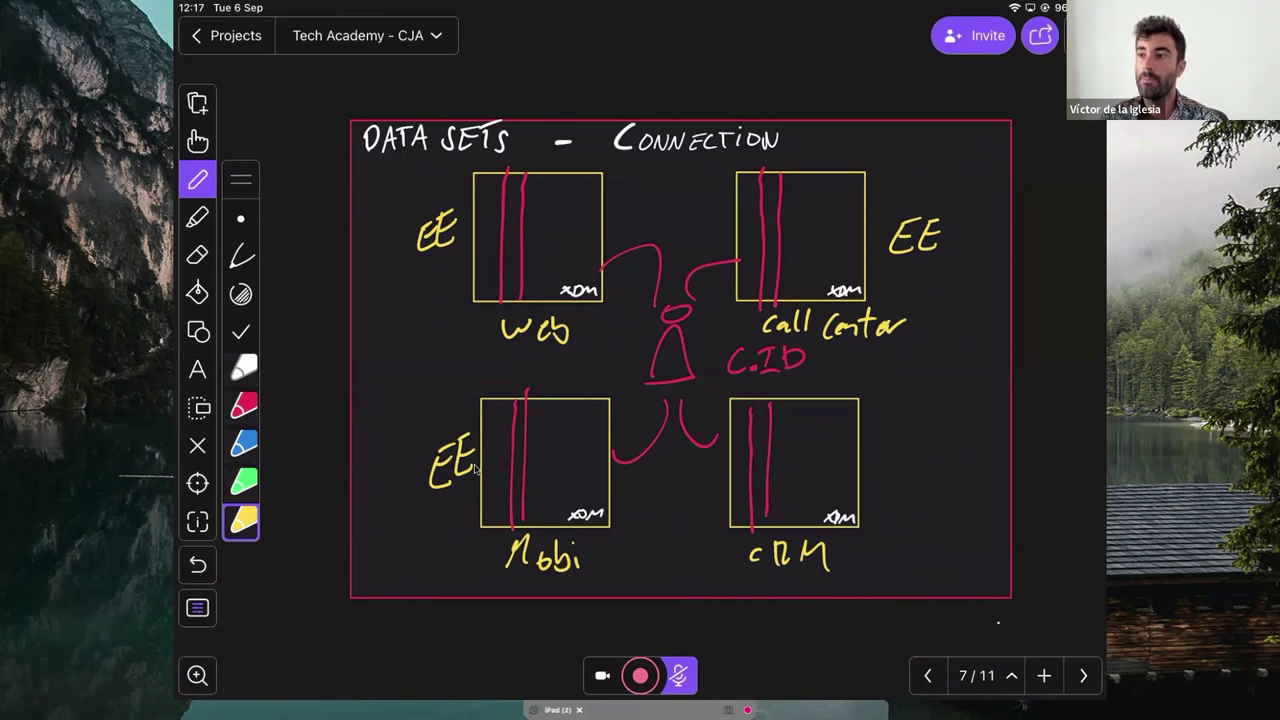
# Step: Write CCA in blue above the Connection frame, circle it, and add a dash leading to CID
pyautogui.click(243, 445)
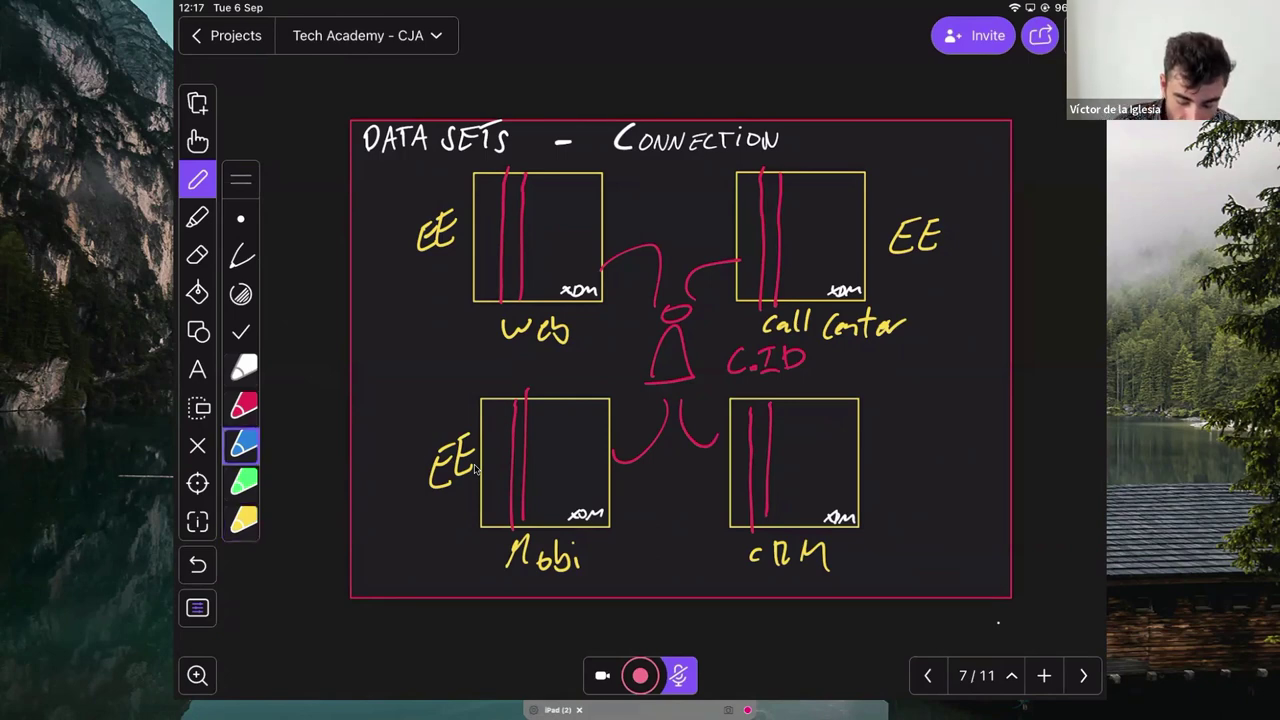
pyautogui.moveTo(637, 58)
pyautogui.mouseDown()
pyautogui.moveTo(628, 88)
pyautogui.moveTo(672, 88)
pyautogui.mouseUp()
pyautogui.moveTo(684, 86)
pyautogui.mouseDown()
pyautogui.moveTo(712, 86)
pyautogui.moveTo(707, 70)
pyautogui.mouseUp()
pyautogui.moveTo(690, 30)
pyautogui.mouseDown()
pyautogui.moveTo(753, 60)
pyautogui.moveTo(692, 28)
pyautogui.mouseUp()
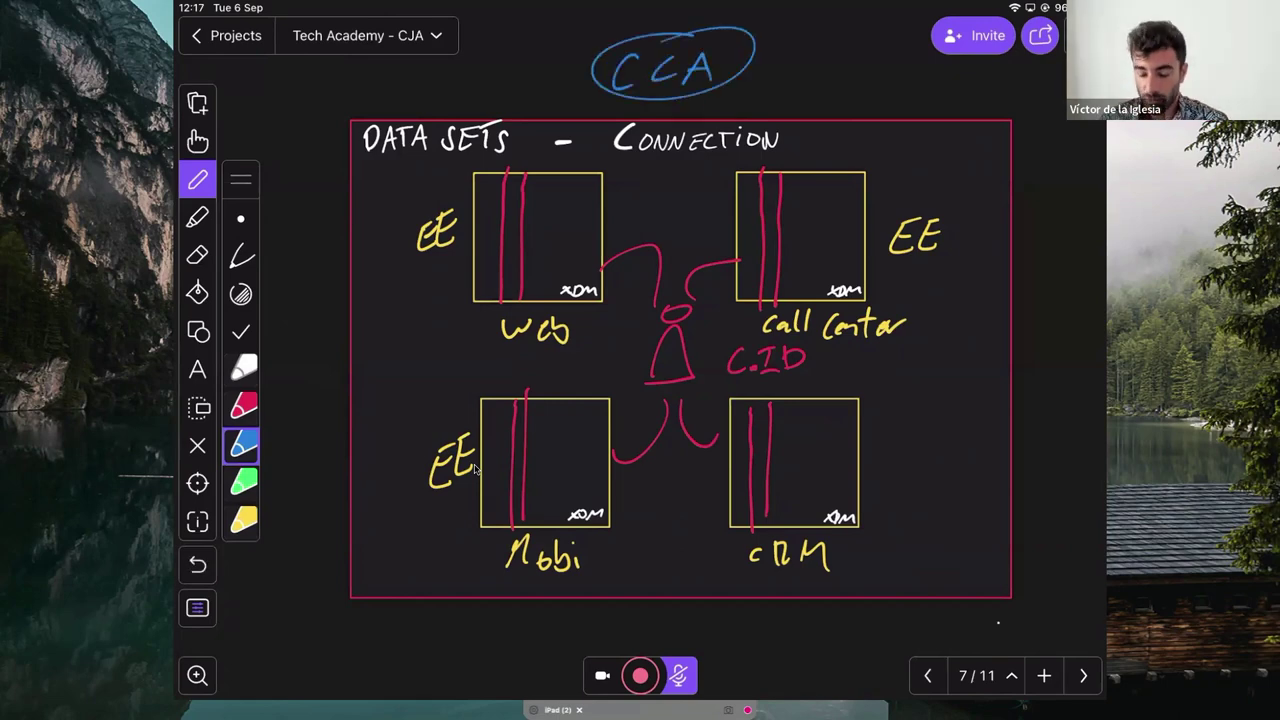
pyautogui.moveTo(760, 44); pyautogui.dragTo(821, 50)
pyautogui.moveTo(836, 32); pyautogui.dragTo(835, 52)
pyautogui.moveTo(852, 30); pyautogui.dragTo(852, 50)
pyautogui.moveTo(852, 30)
pyautogui.mouseDown()
pyautogui.moveTo(874, 40)
pyautogui.moveTo(856, 50)
pyautogui.mouseUp()
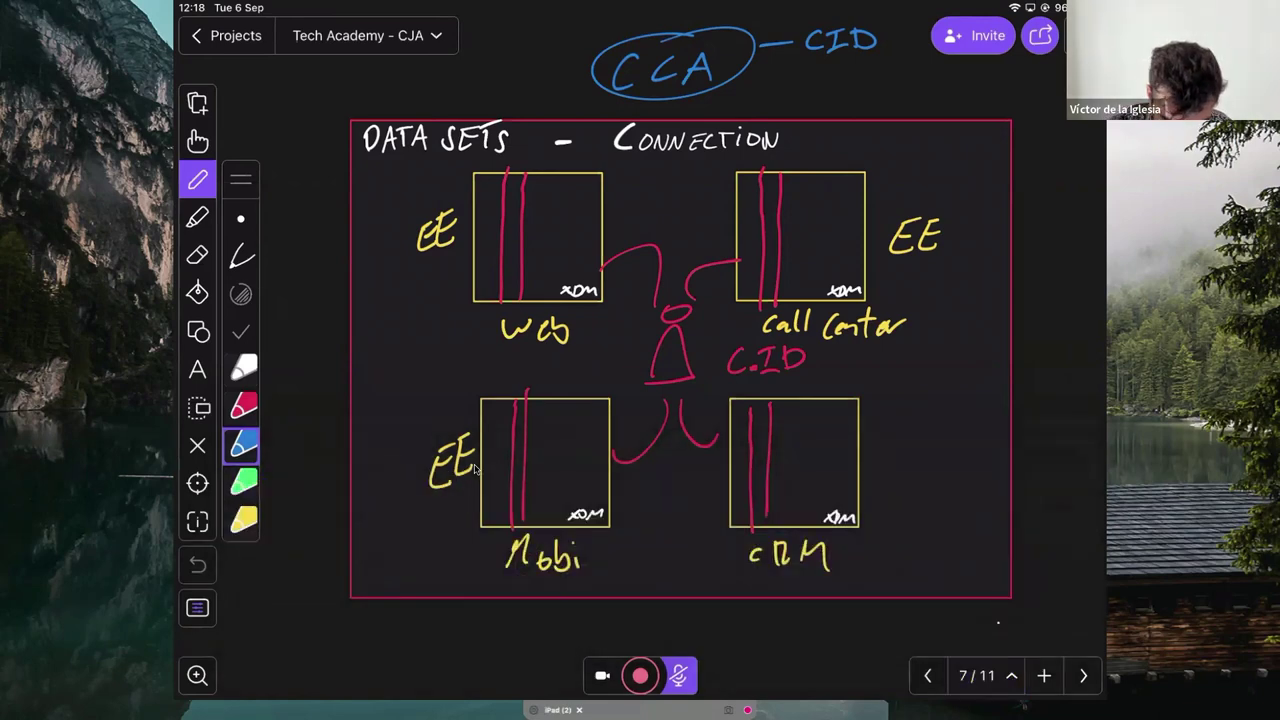
# Step: Add an ECID branch to CCA in blue, with two blue vertical lines in the Web box and one in the Mobi box
pyautogui.moveTo(522, 190)
pyautogui.mouseDown()
pyautogui.moveTo(537, 268)
pyautogui.moveTo(540, 170)
pyautogui.mouseUp()
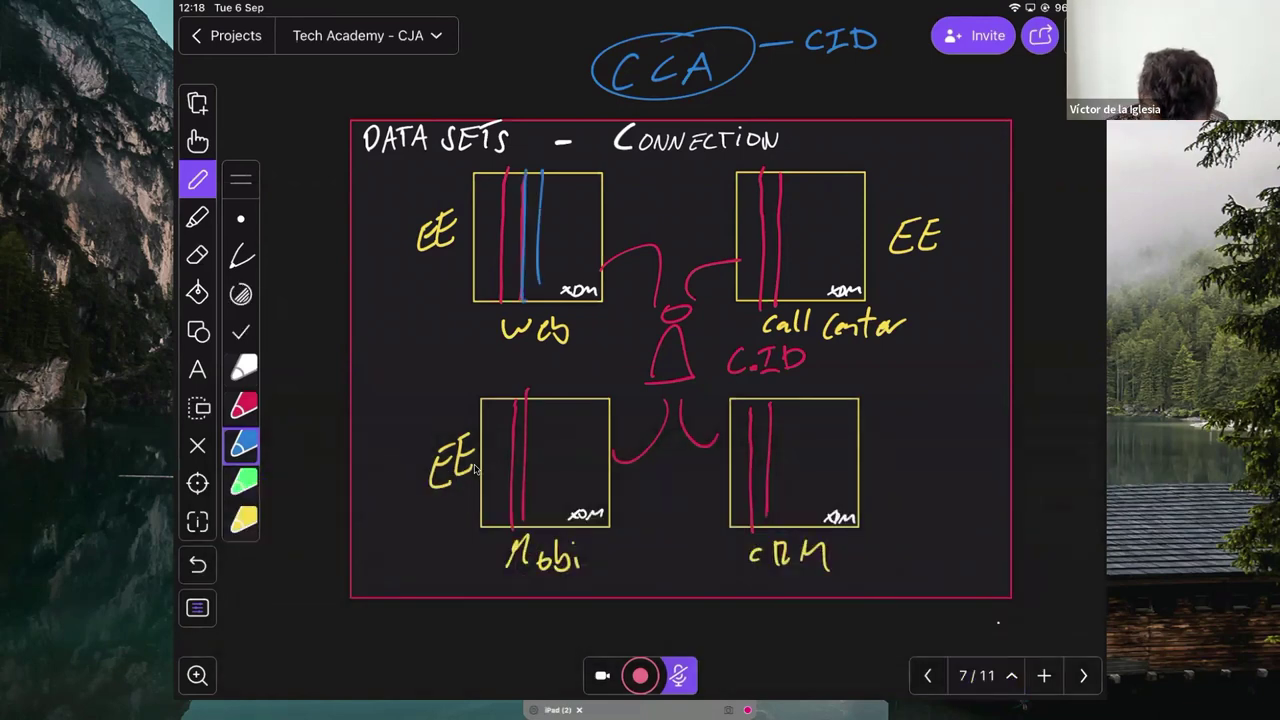
pyautogui.moveTo(742, 85); pyautogui.dragTo(772, 83)
pyautogui.moveTo(810, 67); pyautogui.dragTo(798, 93)
pyautogui.moveTo(800, 80); pyautogui.dragTo(816, 78)
pyautogui.moveTo(806, 68); pyautogui.dragTo(845, 96)
pyautogui.moveTo(856, 70)
pyautogui.mouseDown()
pyautogui.moveTo(856, 97)
pyautogui.moveTo(872, 98)
pyautogui.mouseUp()
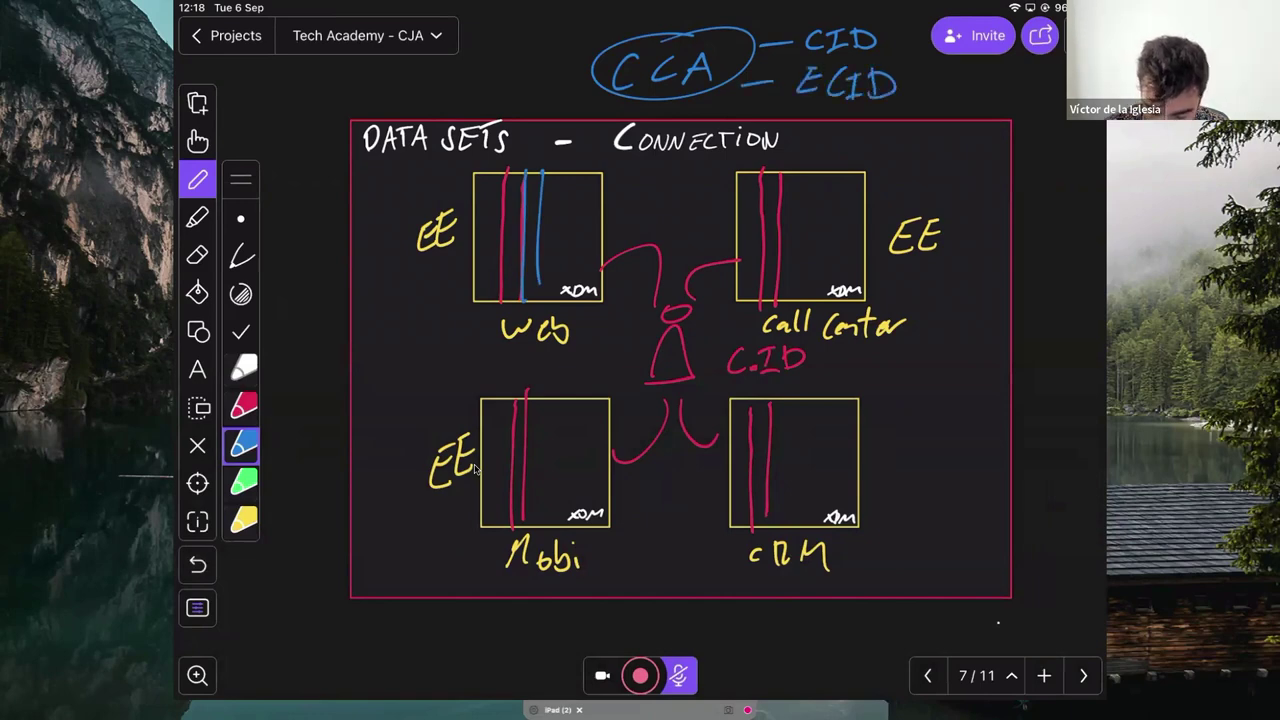
pyautogui.moveTo(548, 380); pyautogui.dragTo(547, 528)
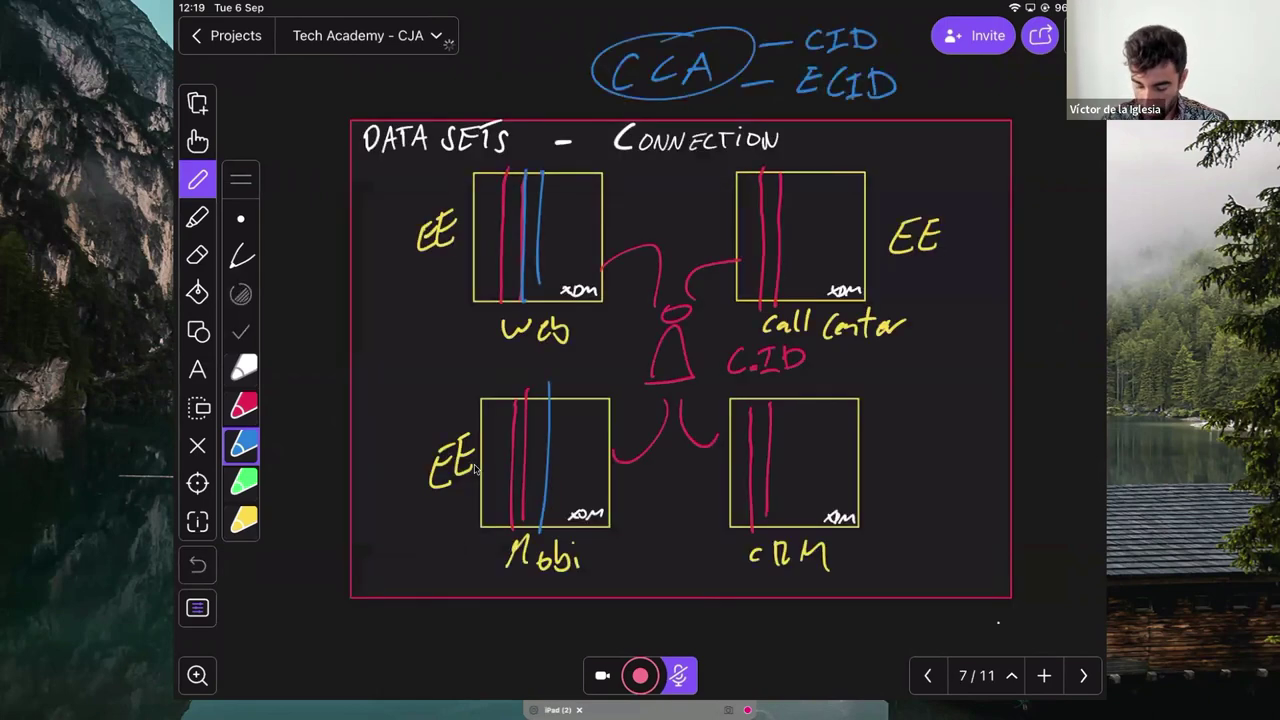
# Step: Draw a blue arrowhead between the Connection frame and the DATA VIEW box
pyautogui.hscroll(5, 475, 470)
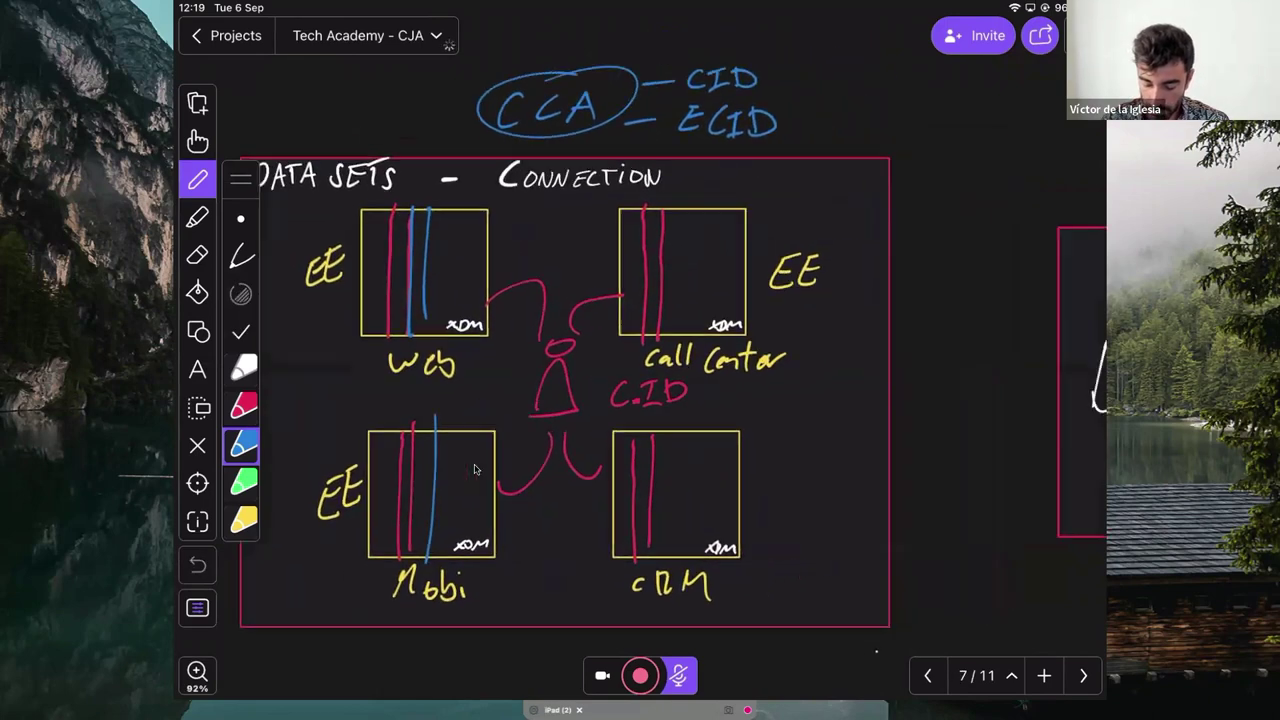
pyautogui.moveTo(675, 337); pyautogui.dragTo(678, 393)
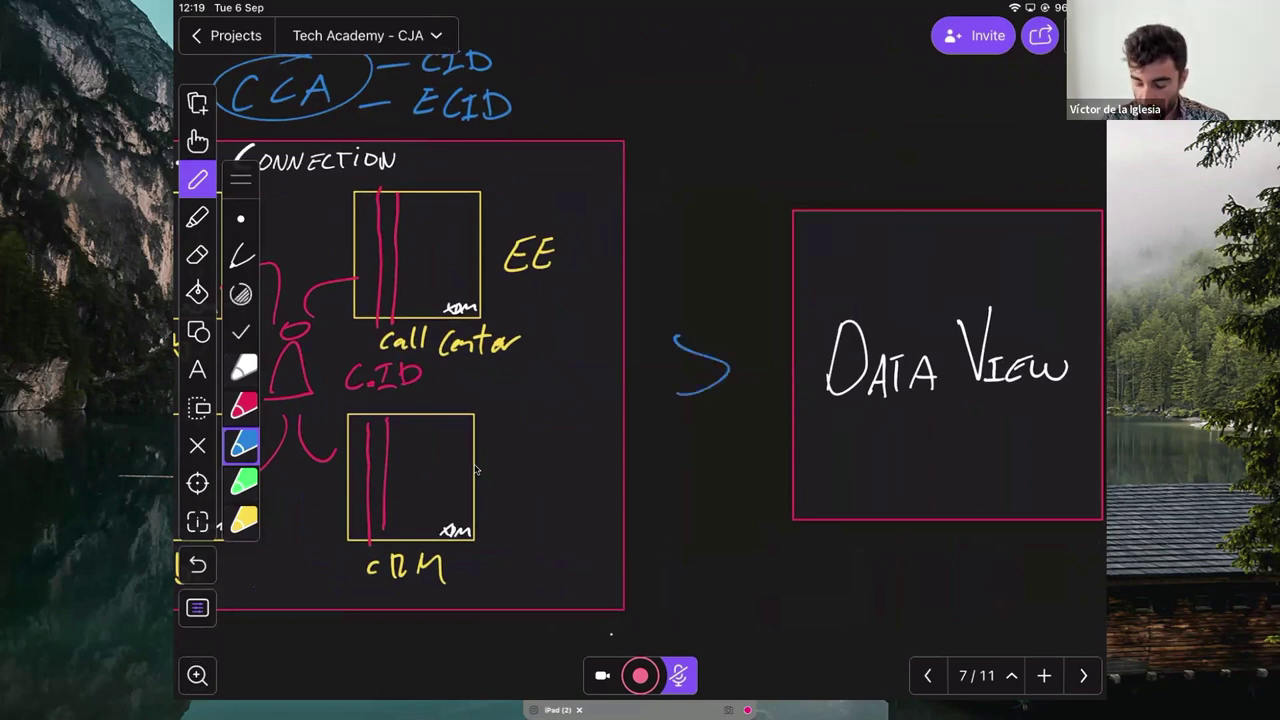
pyautogui.scroll(1, 475, 469)
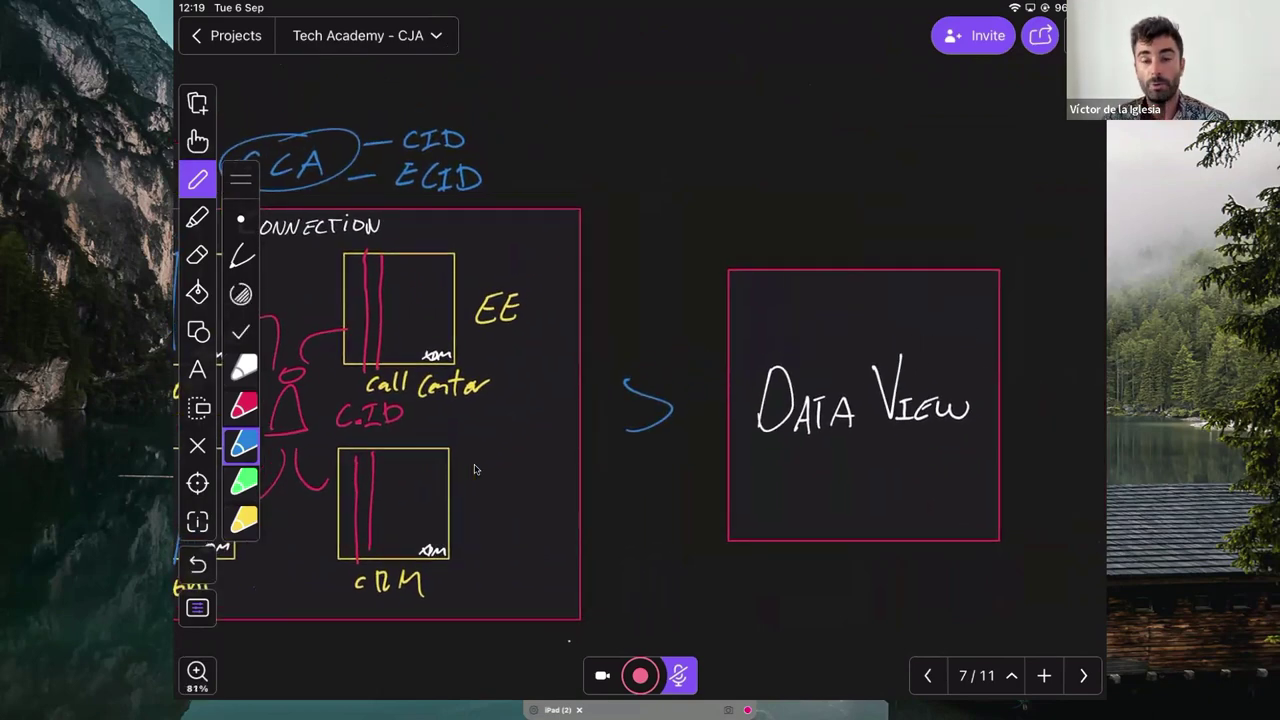
# Step: Bring up the Best Demo Ever! page on the whiteboard, and switch to the browser showing the Identity Graph
pyautogui.press('Right')
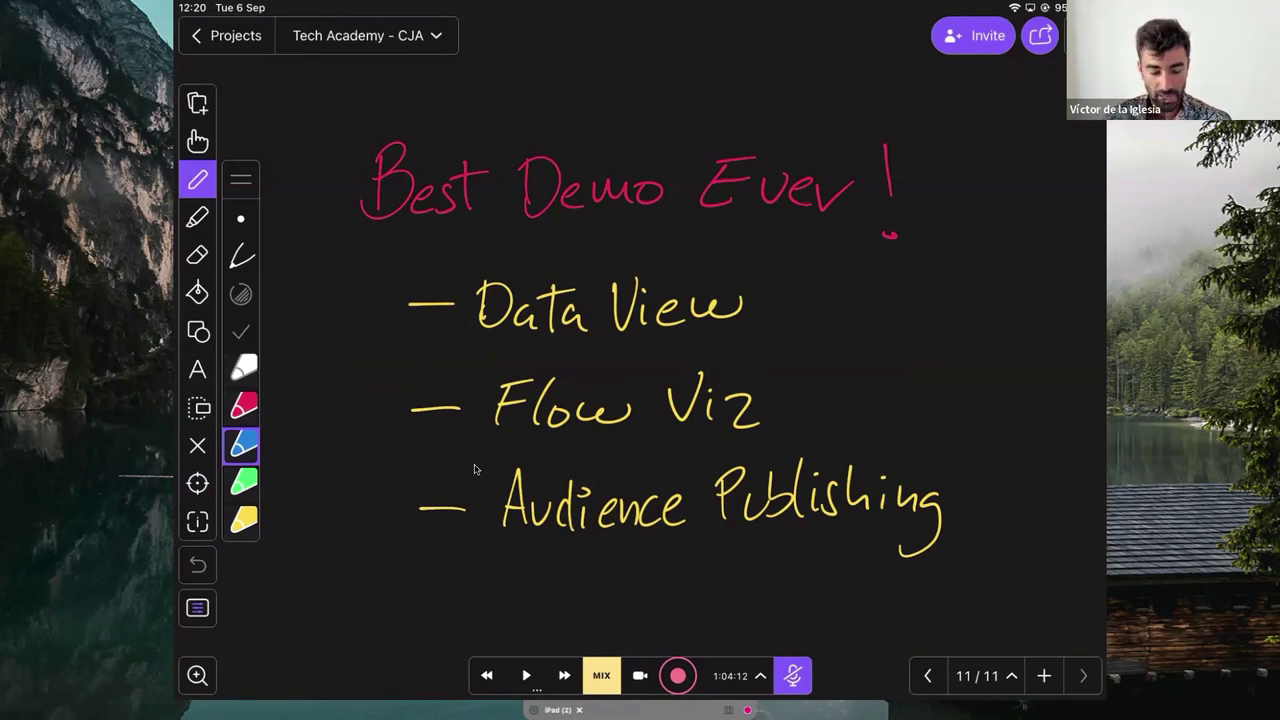
pyautogui.hotkey('ctrl', 'Right')
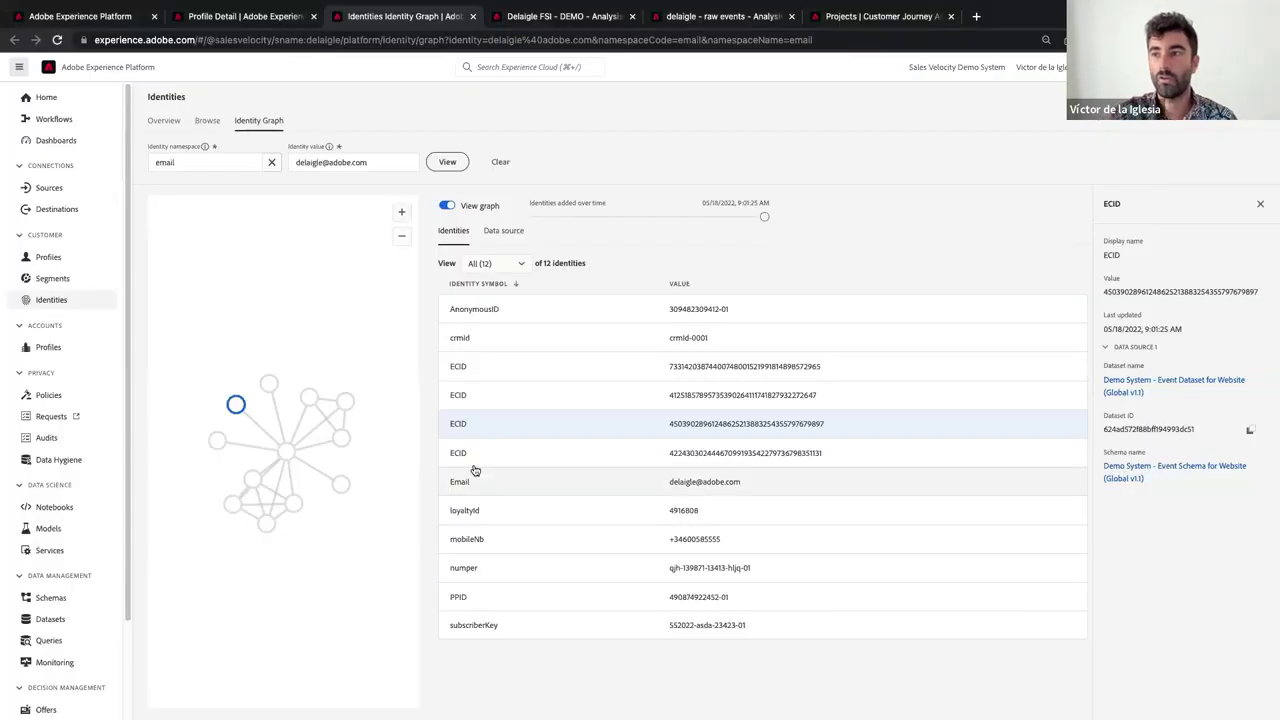
# Step: Switch to the browser window with the CJA demo pages and show the list of datasets in Experience Platform's Bootcamp sandbox
pyautogui.hotkey('ctrl', 'Right')
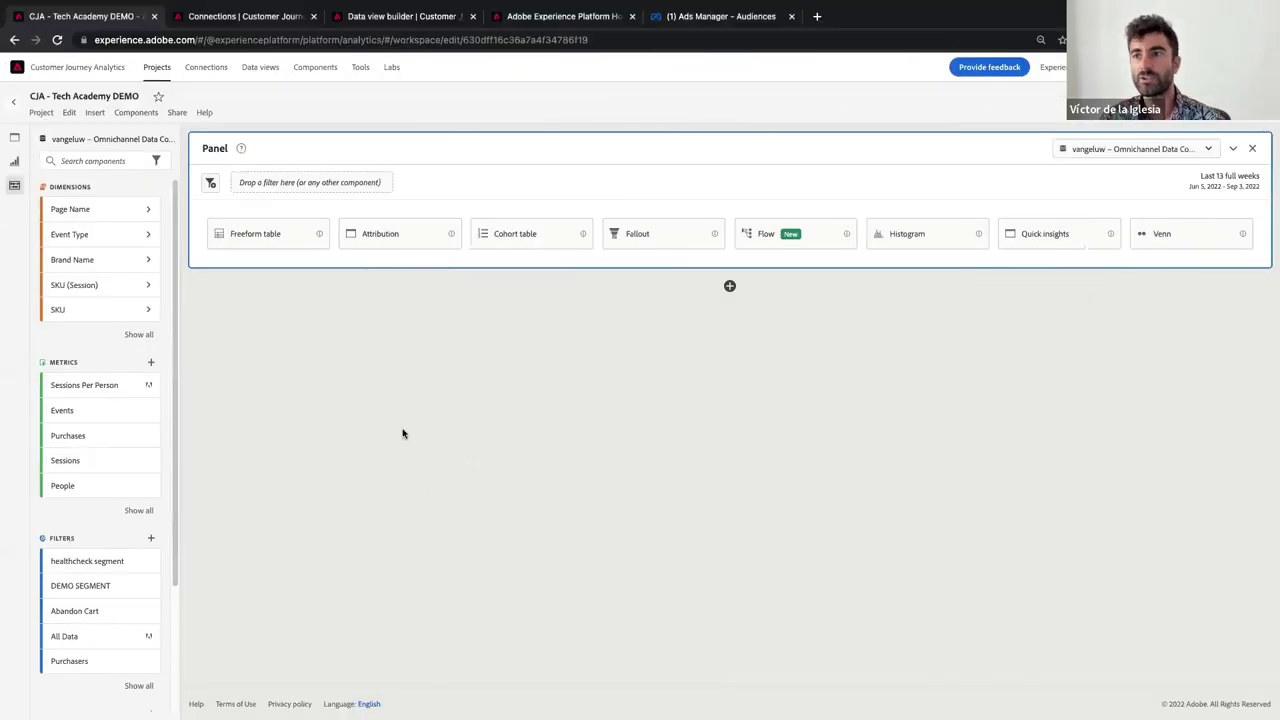
pyautogui.click(236, 18)
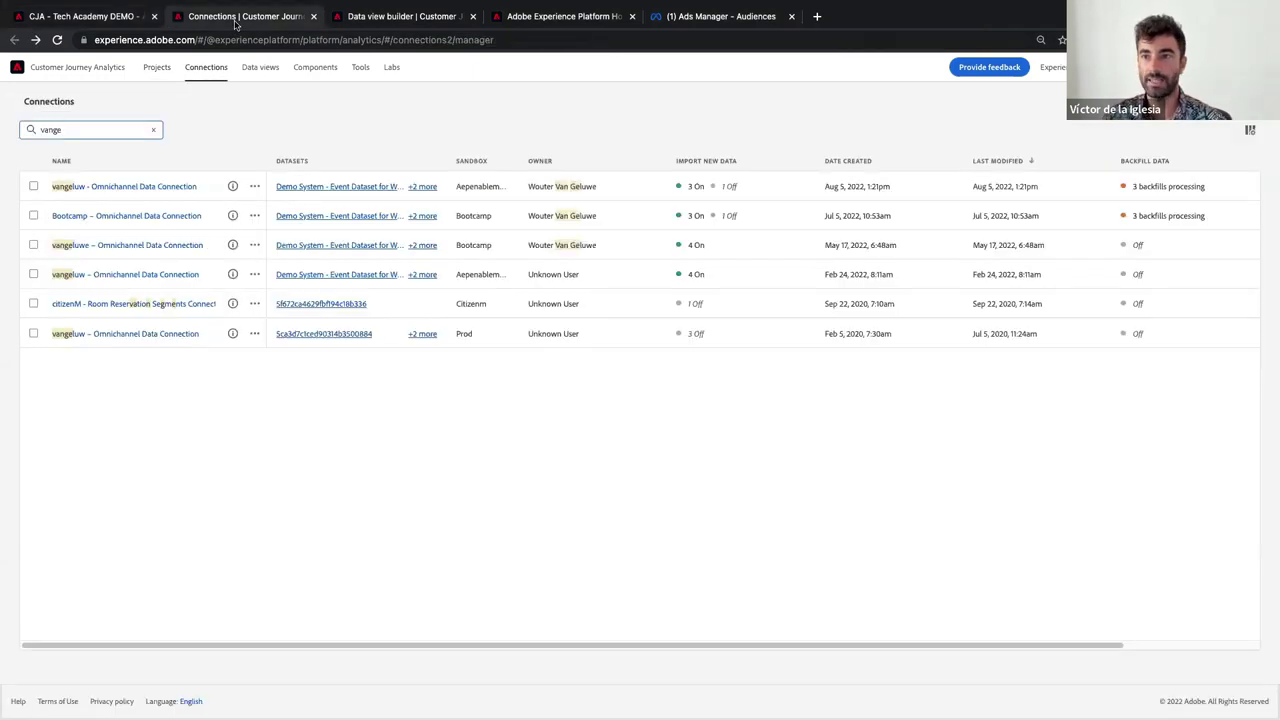
pyautogui.click(588, 22)
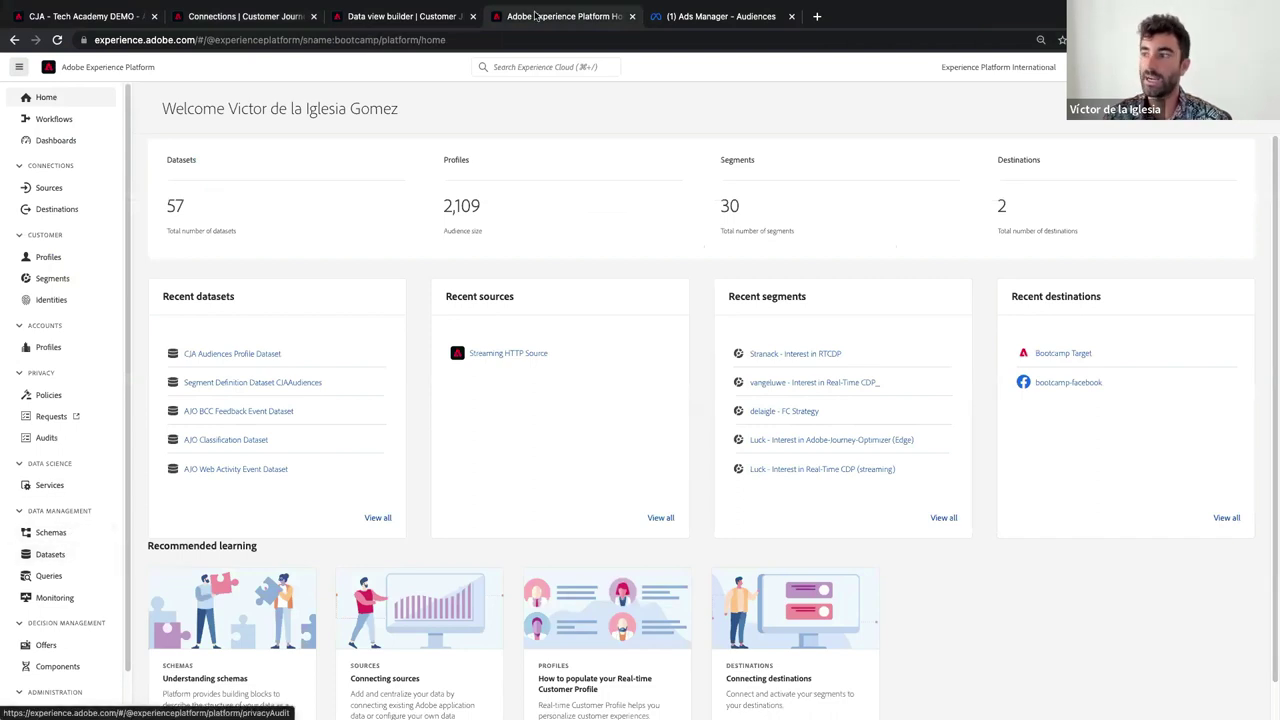
pyautogui.click(93, 553)
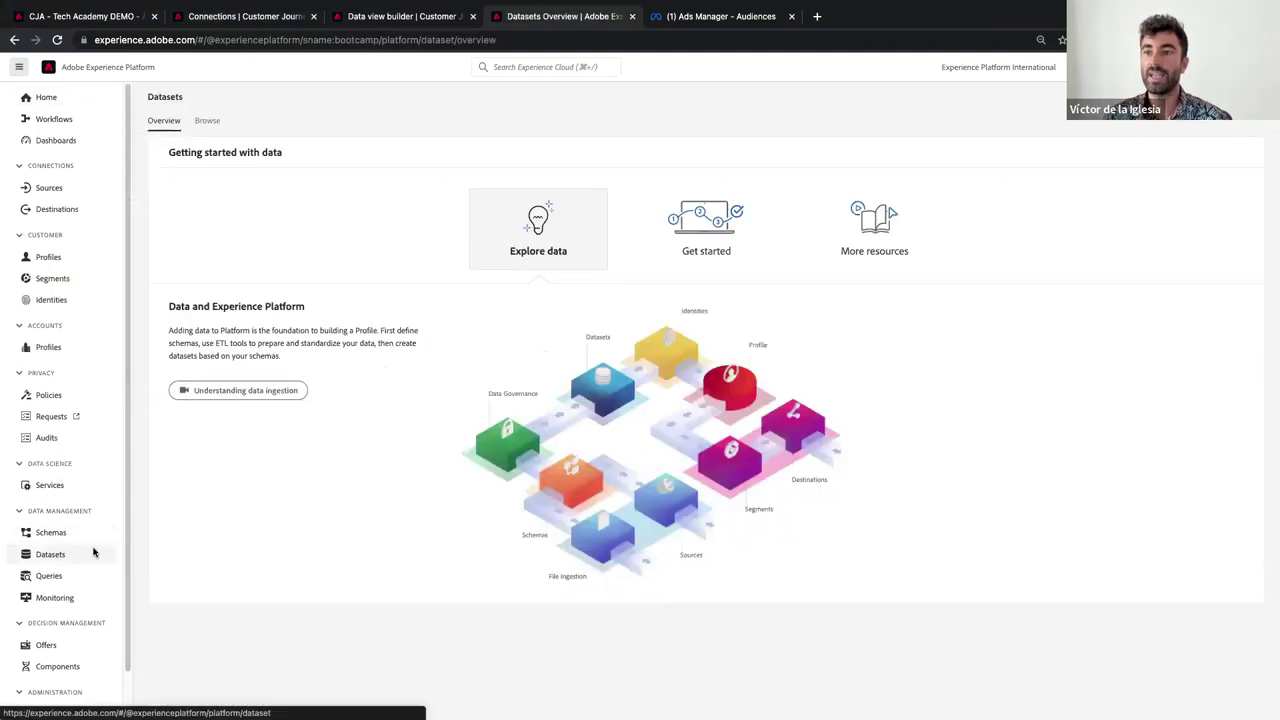
pyautogui.click(214, 129)
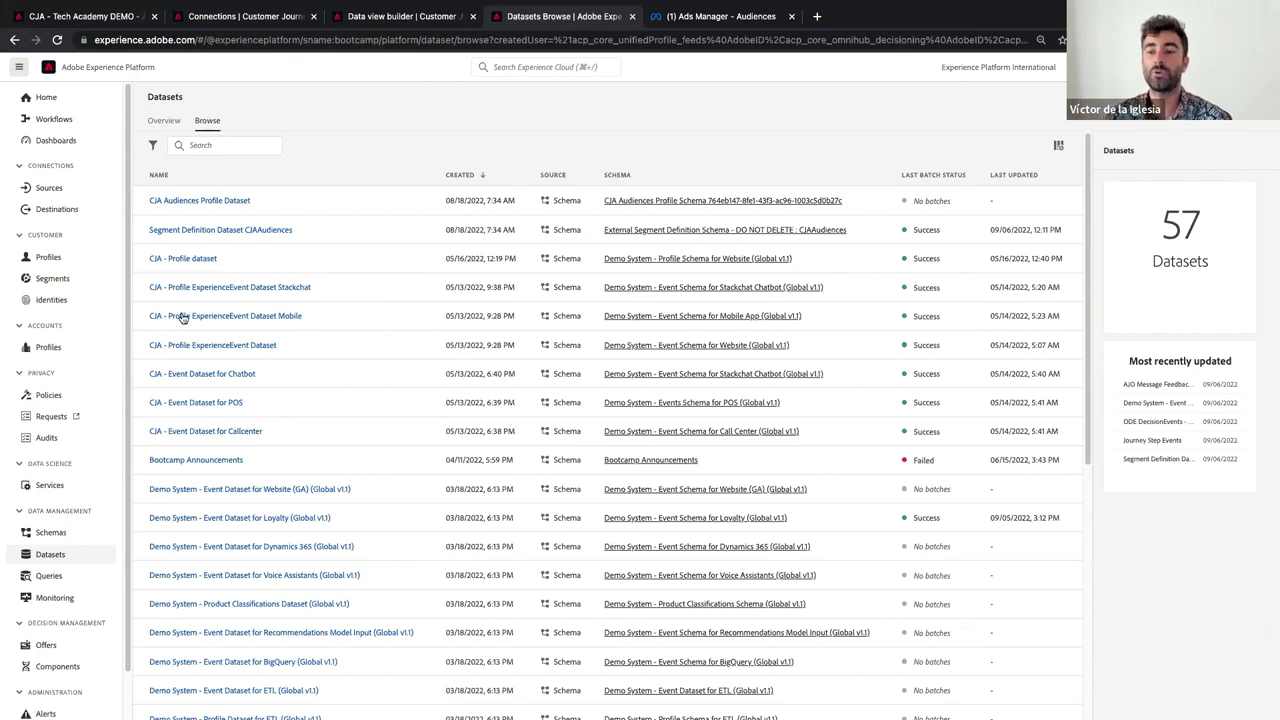
# Step: View the Adobe services page, and show the list of saved queries
pyautogui.click(100, 482)
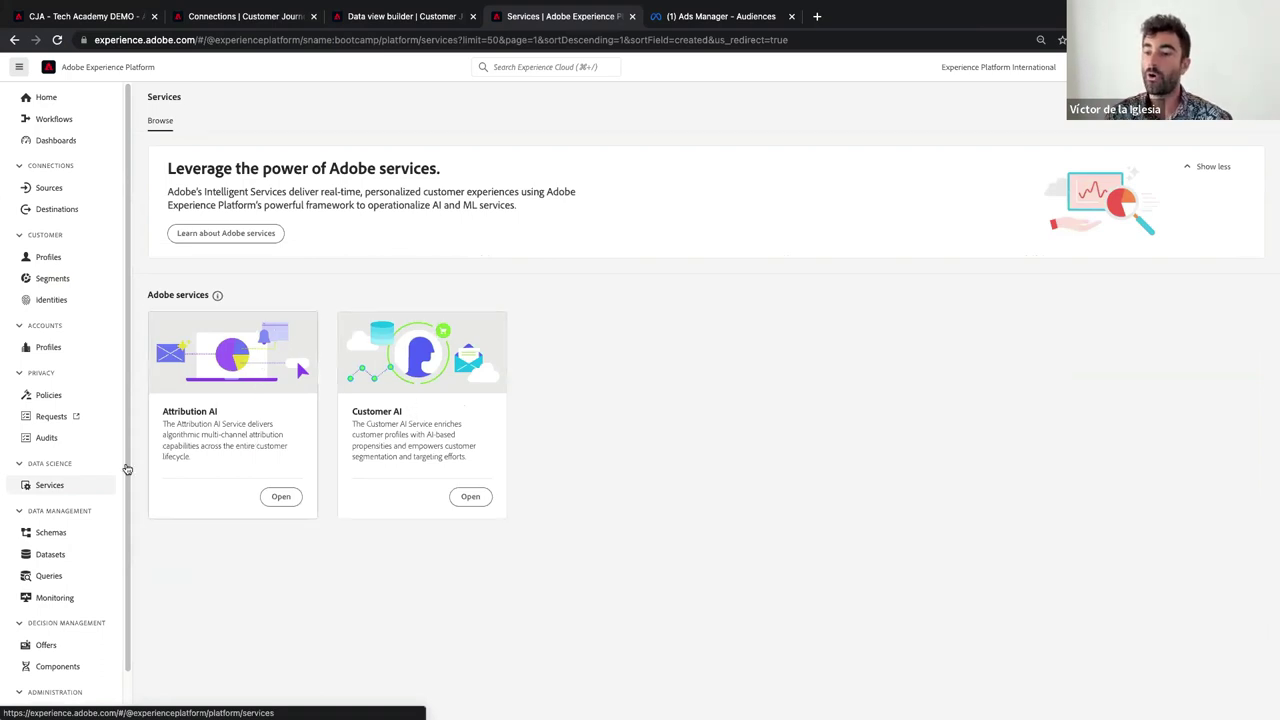
pyautogui.click(46, 575)
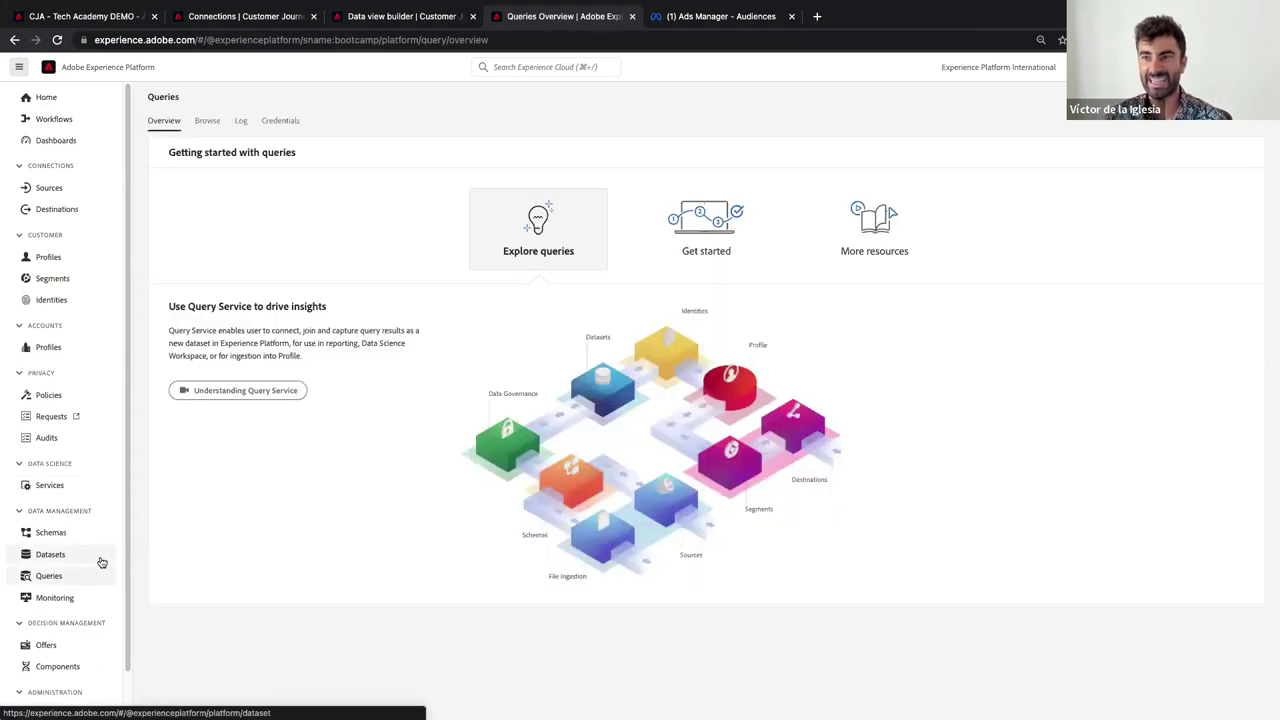
pyautogui.click(207, 121)
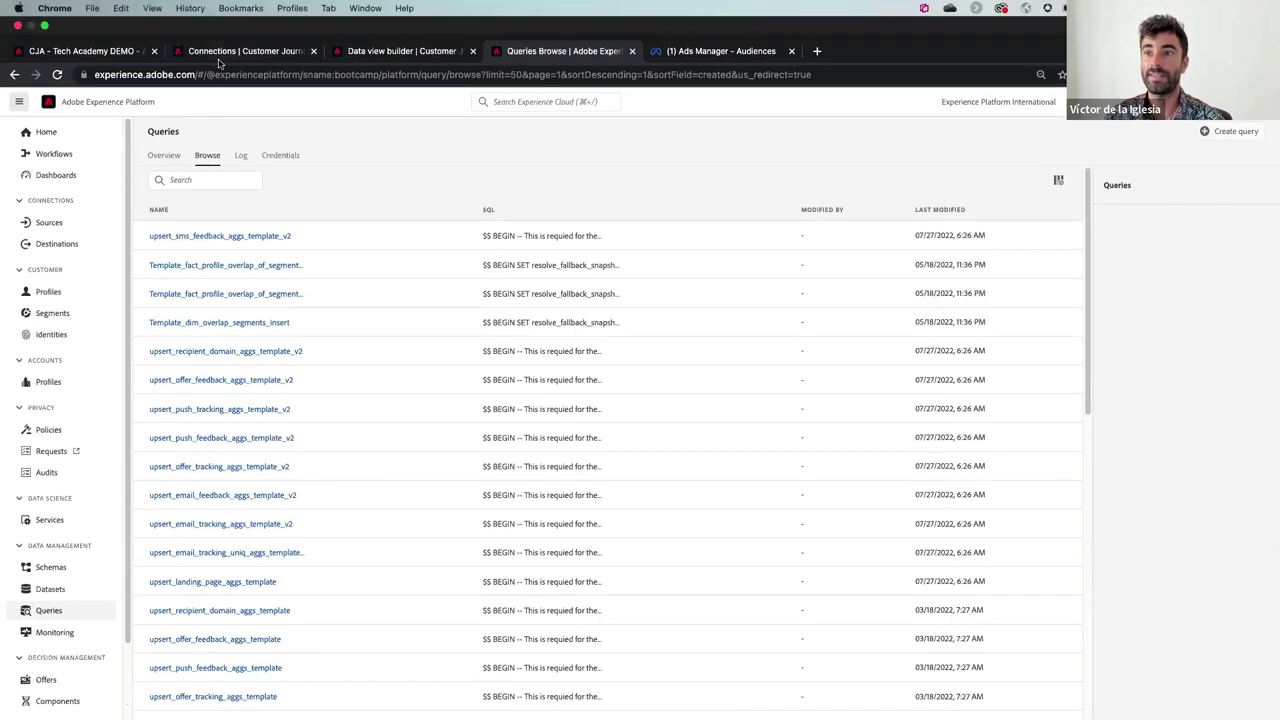
# Step: Open the Omnichannel Data Connection last modified Feb 24, 2022 in Customer Journey Analytics, and show its editing page
pyautogui.click(224, 58)
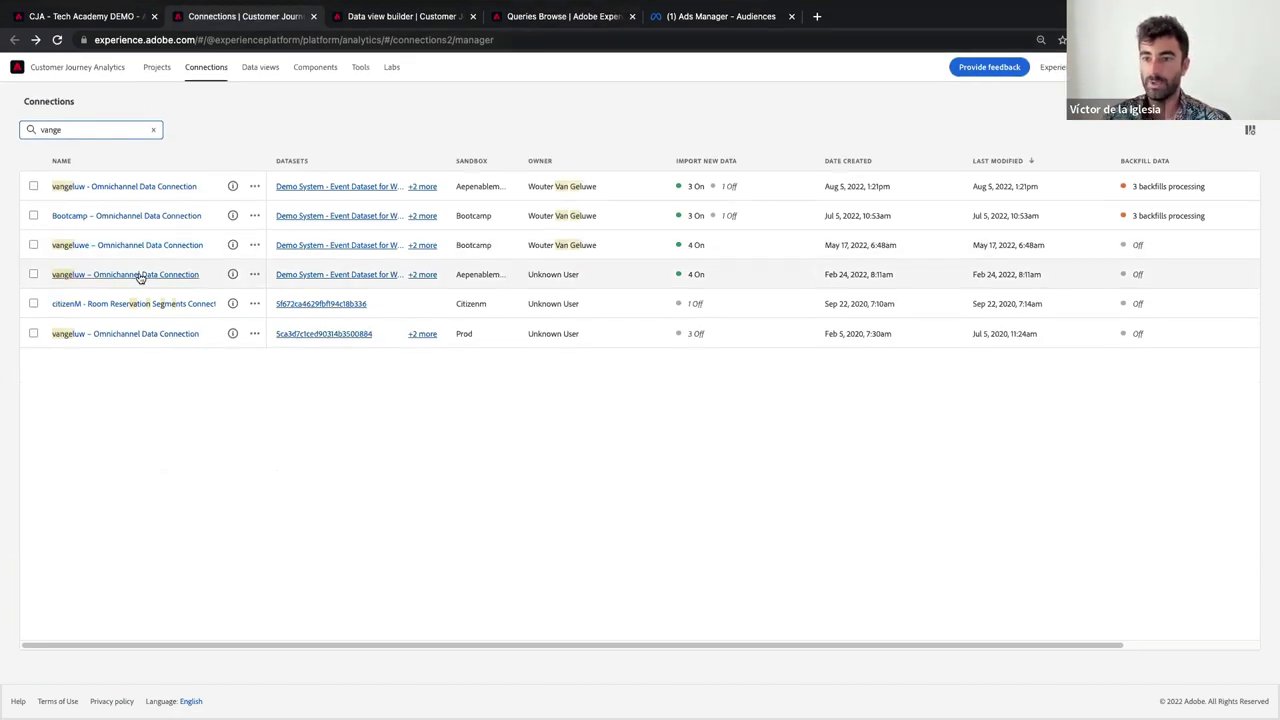
pyautogui.click(140, 276)
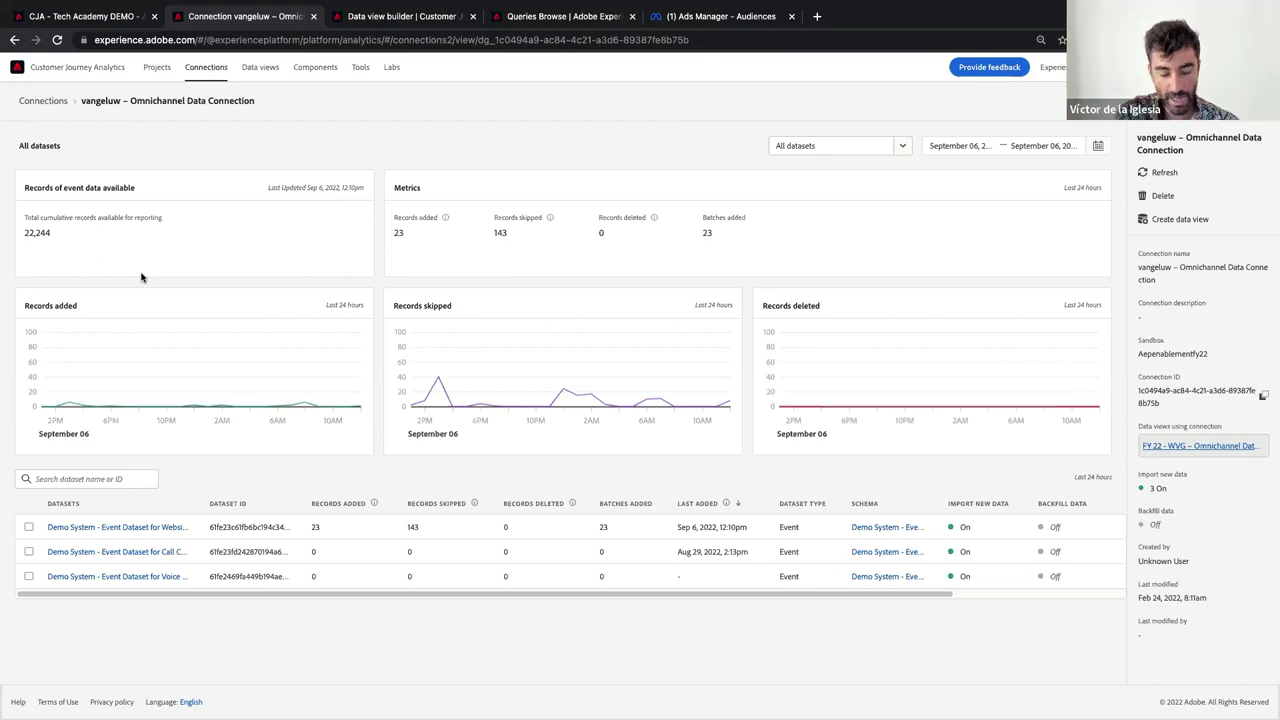
pyautogui.hotkey('ctrl', 'Left')
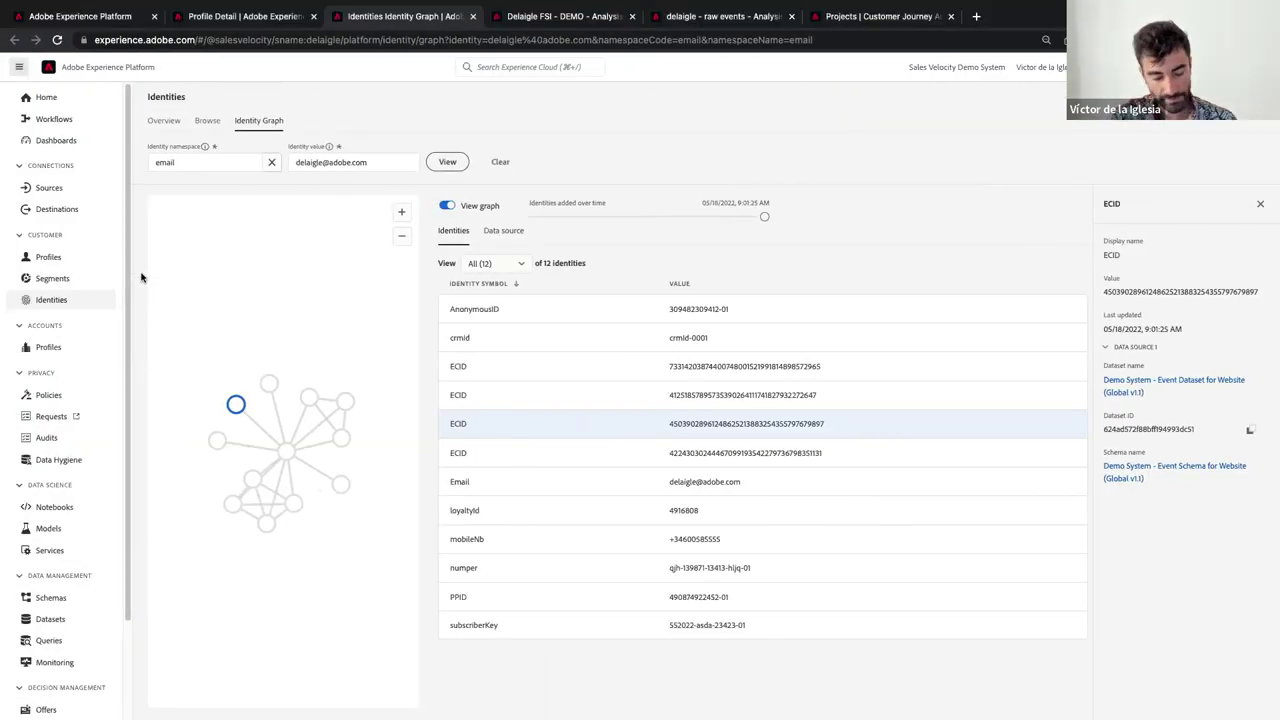
pyautogui.hotkey('ctrl', 'Left')
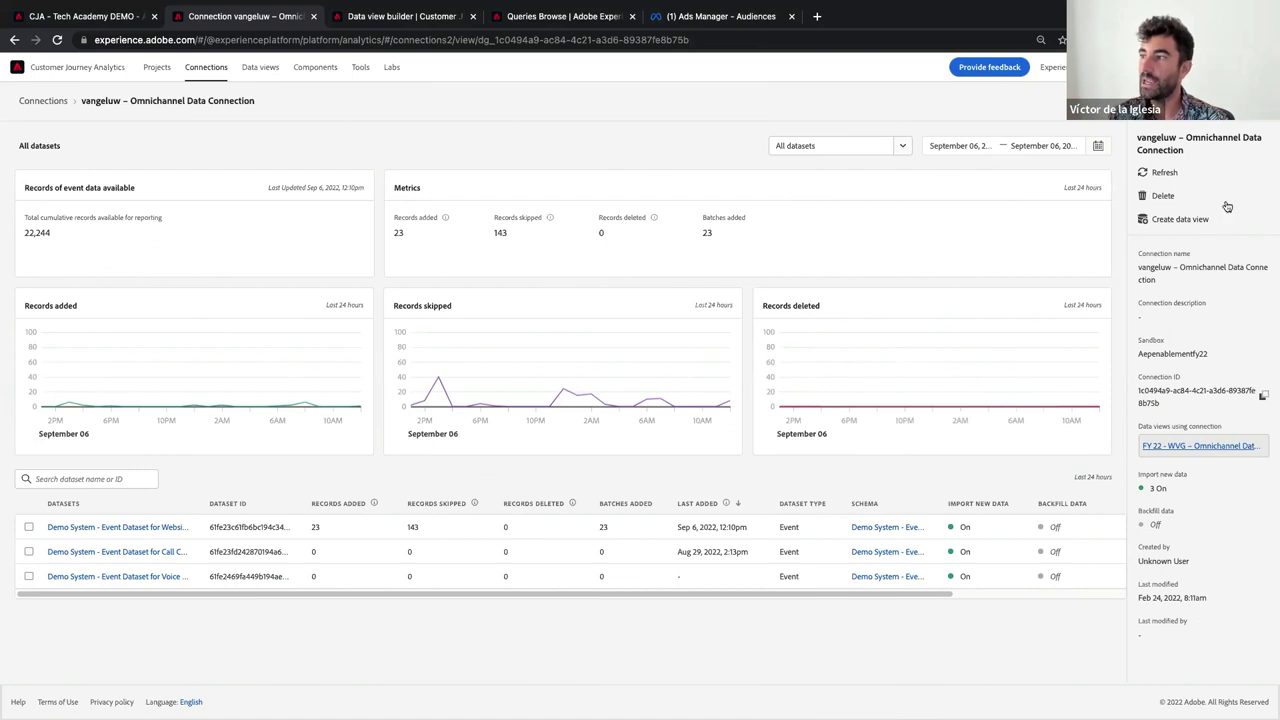
pyautogui.click(1105, 100)
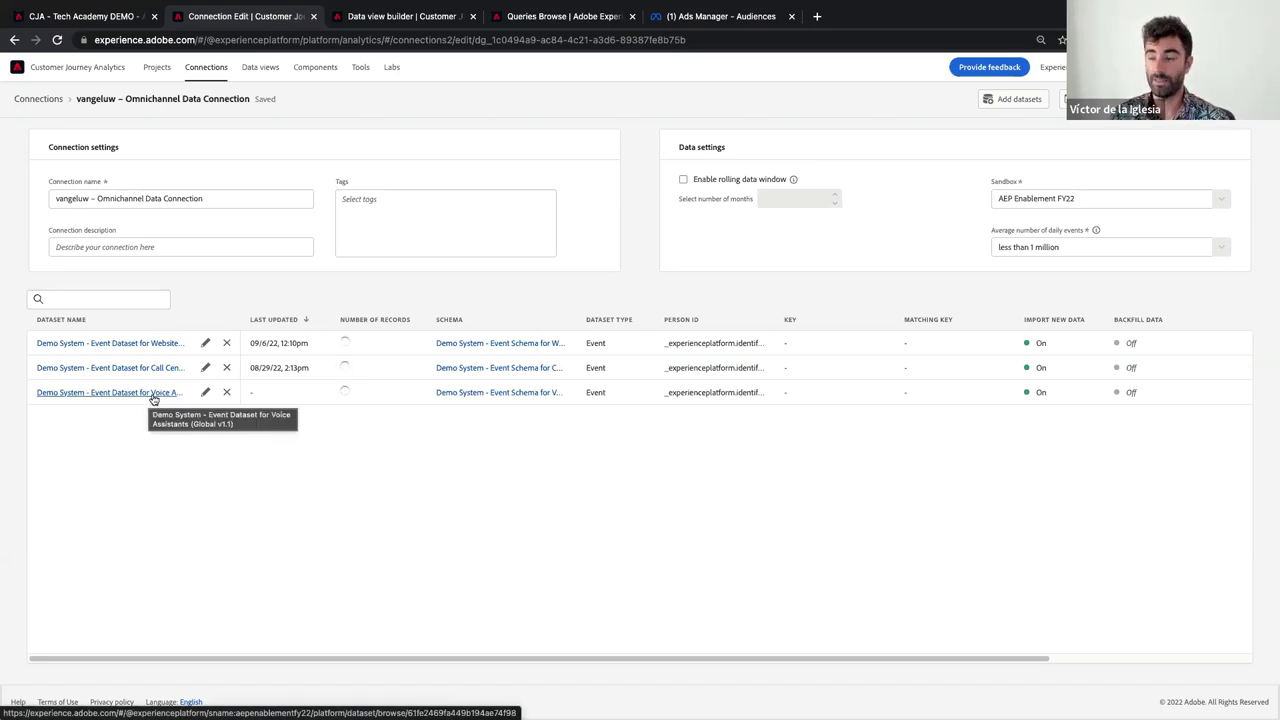
# Step: Open the settings of the connection's Event Dataset for Website and highlight its Person ID value
pyautogui.click(205, 343)
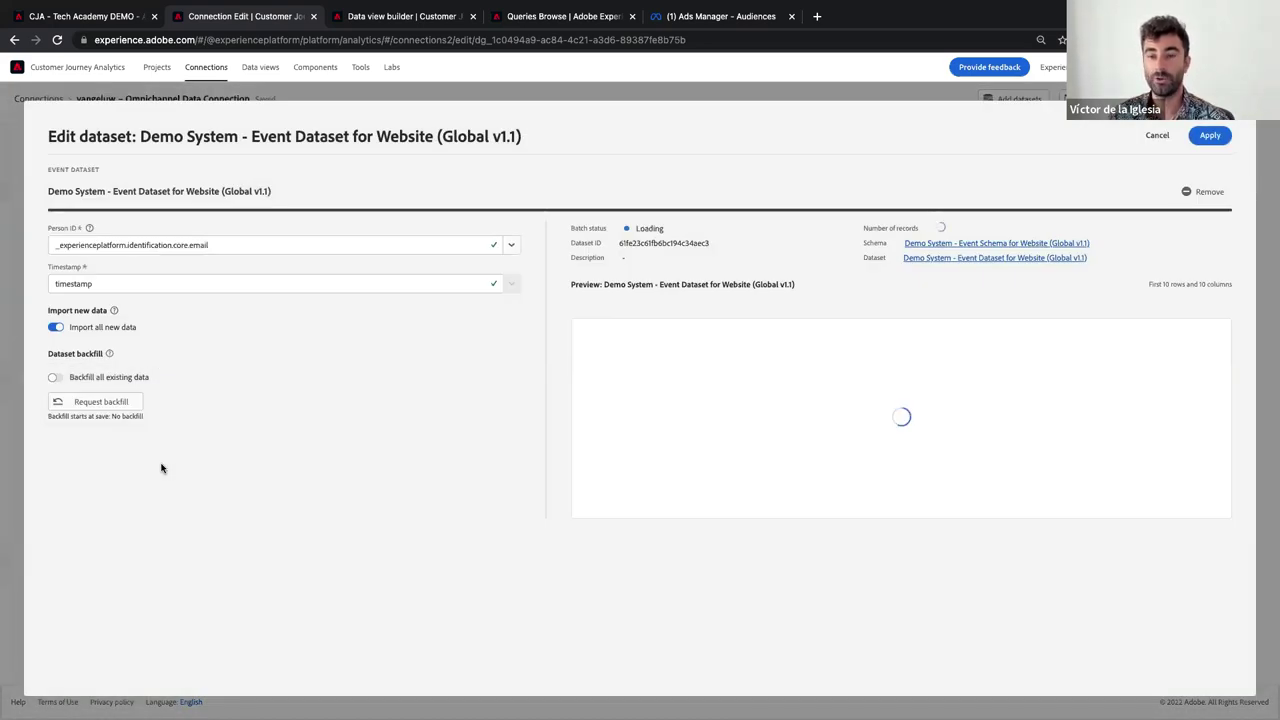
pyautogui.click(190, 245)
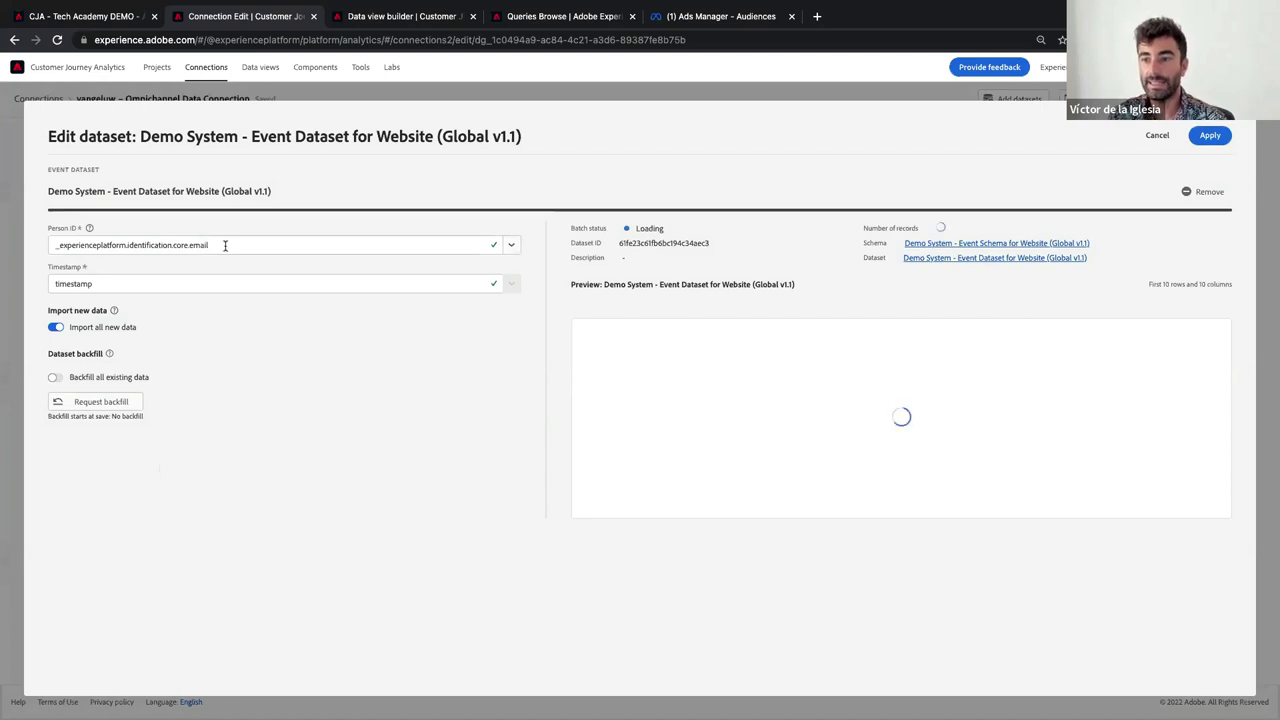
pyautogui.doubleClick(130, 247)
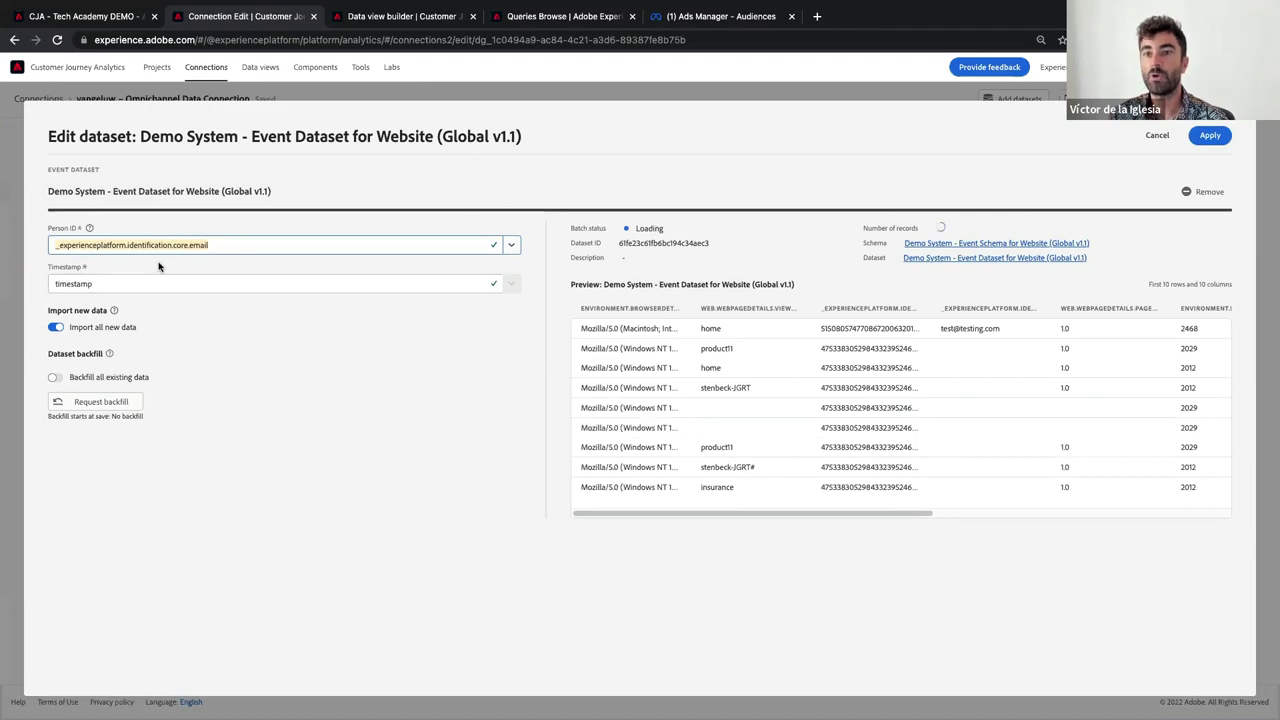
# Step: Show the Data Sets - Connection diagram on whiteboard page 7, and return to the website dataset's settings in the browser
pyautogui.hotkey('ctrl', 'Left')
pyautogui.hotkey('ctrl', 'Left')
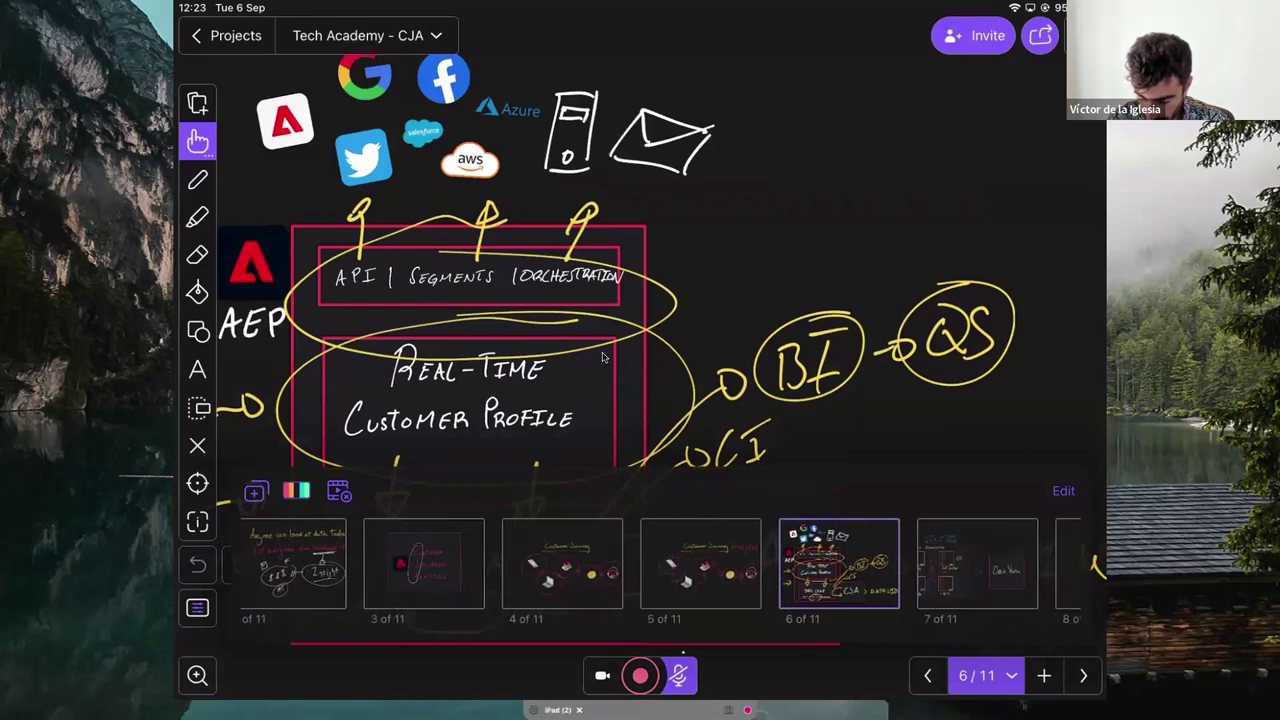
pyautogui.press('Right')
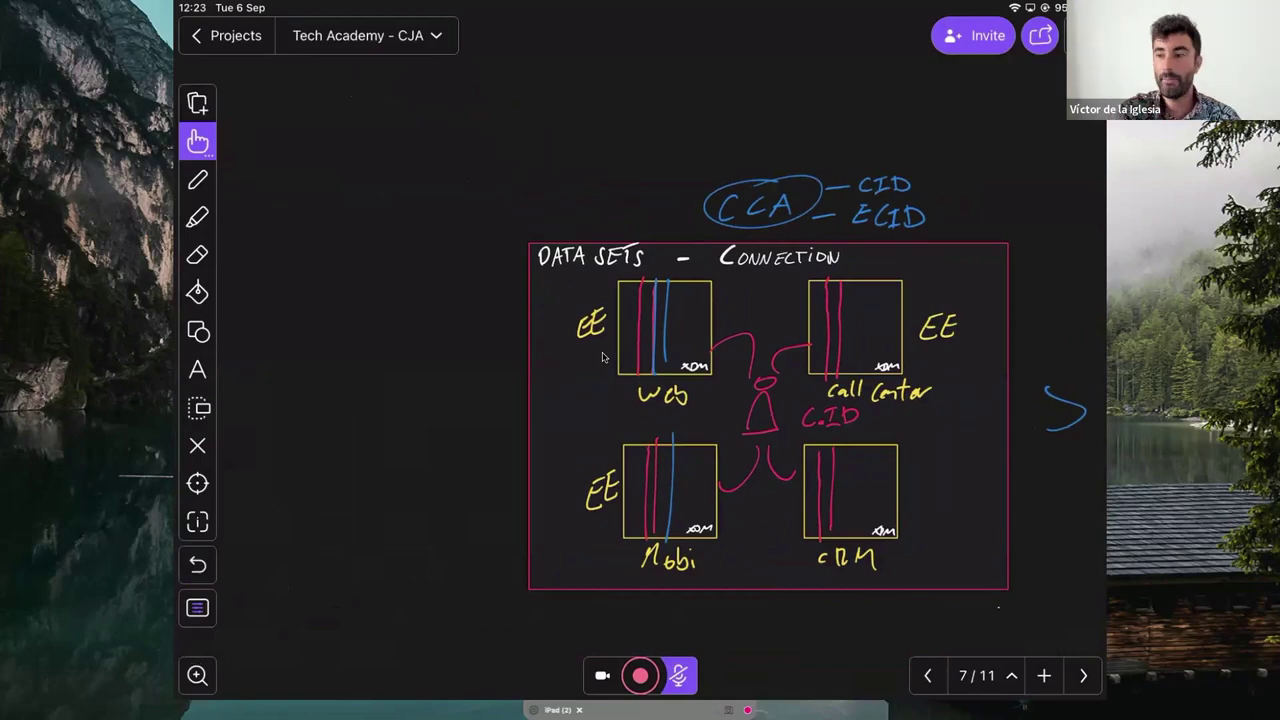
pyautogui.hotkey('ctrl', 'Right')
pyautogui.hotkey('ctrl', 'Right')
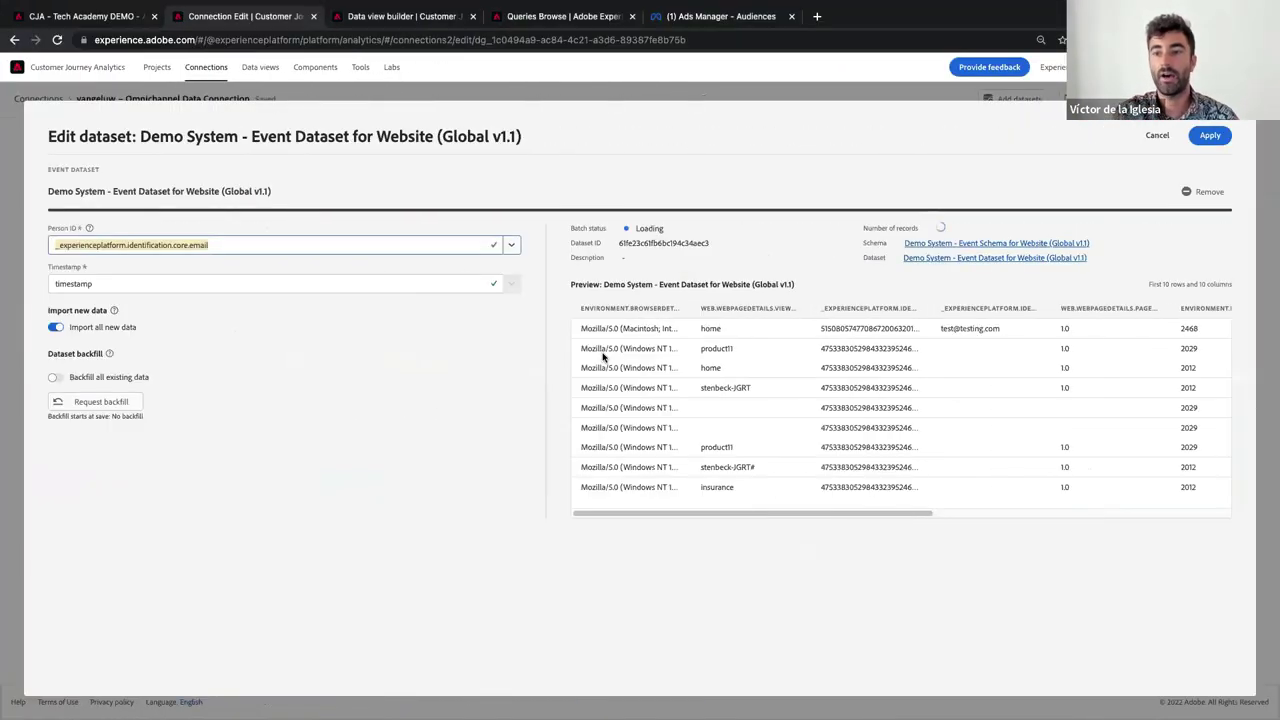
# Step: List the identity fields available as Person ID for the website dataset, and leave its settings without applying anything
pyautogui.click(511, 247)
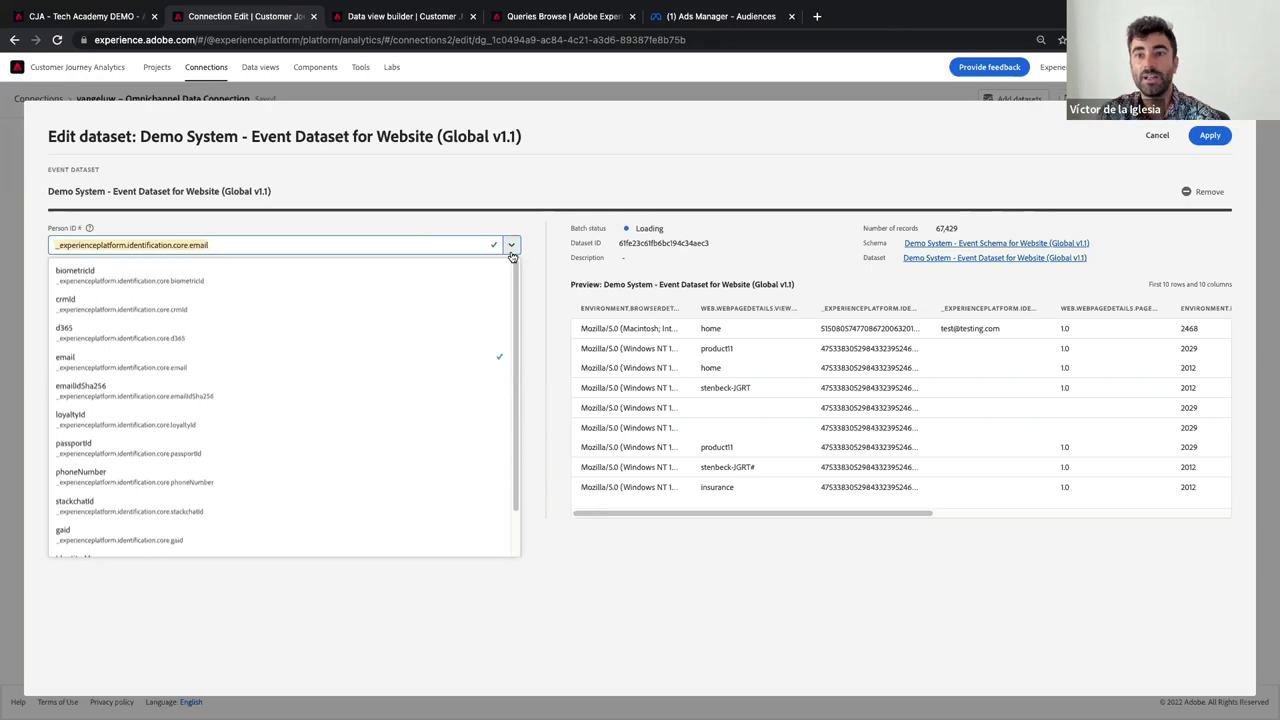
pyautogui.click(1157, 135)
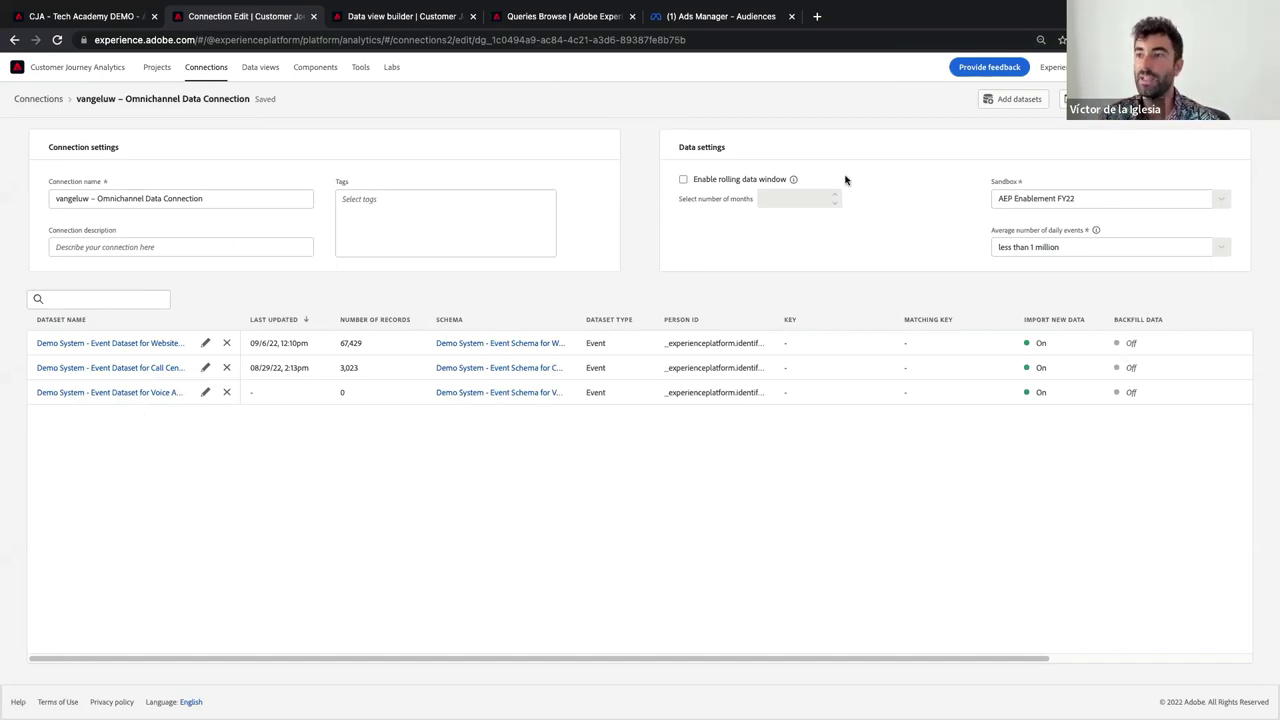
pyautogui.click(389, 18)
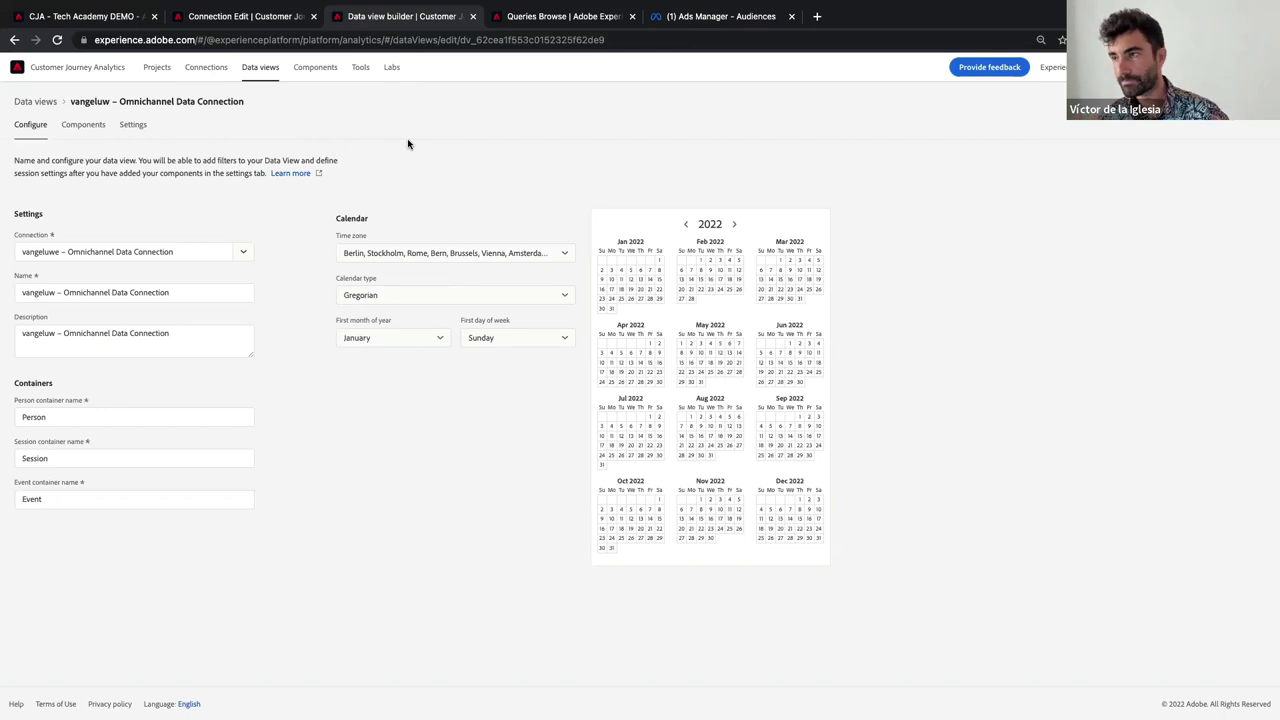
pyautogui.click(232, 18)
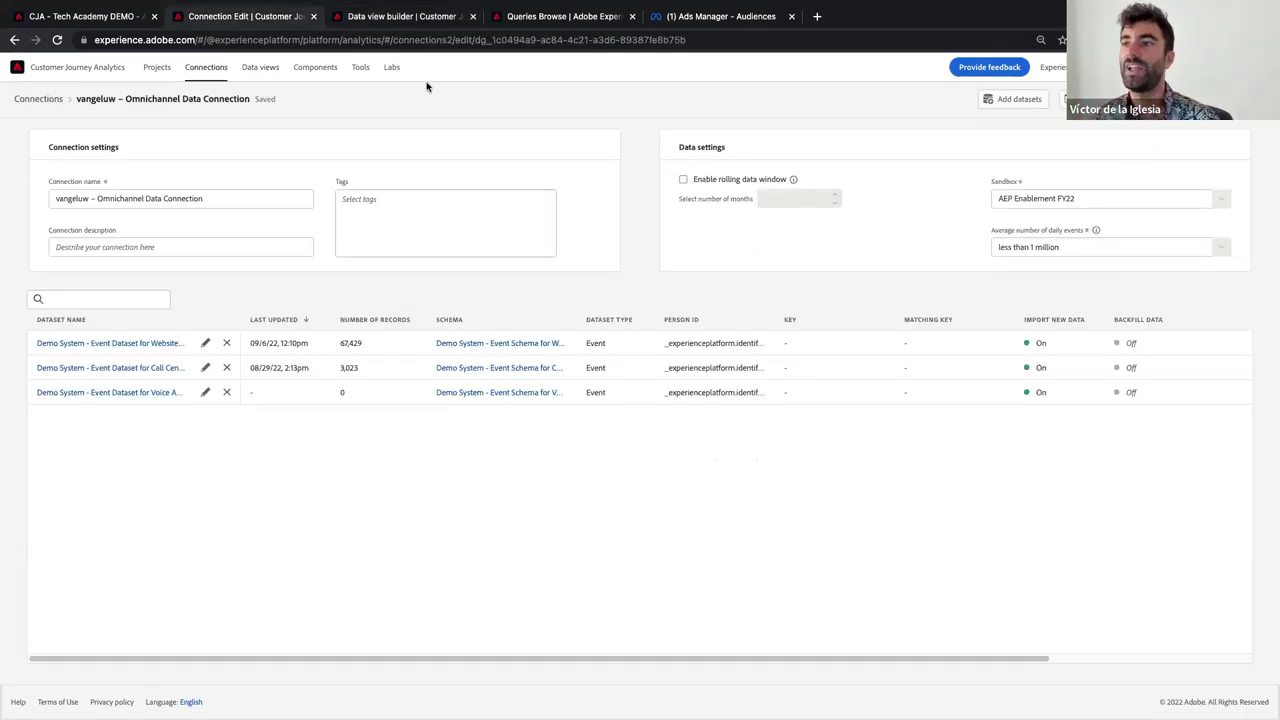
# Step: Show the Omnichannel Data Connection data view's components, and browse the Adobe lookups and Event datasets schema fields
pyautogui.click(375, 28)
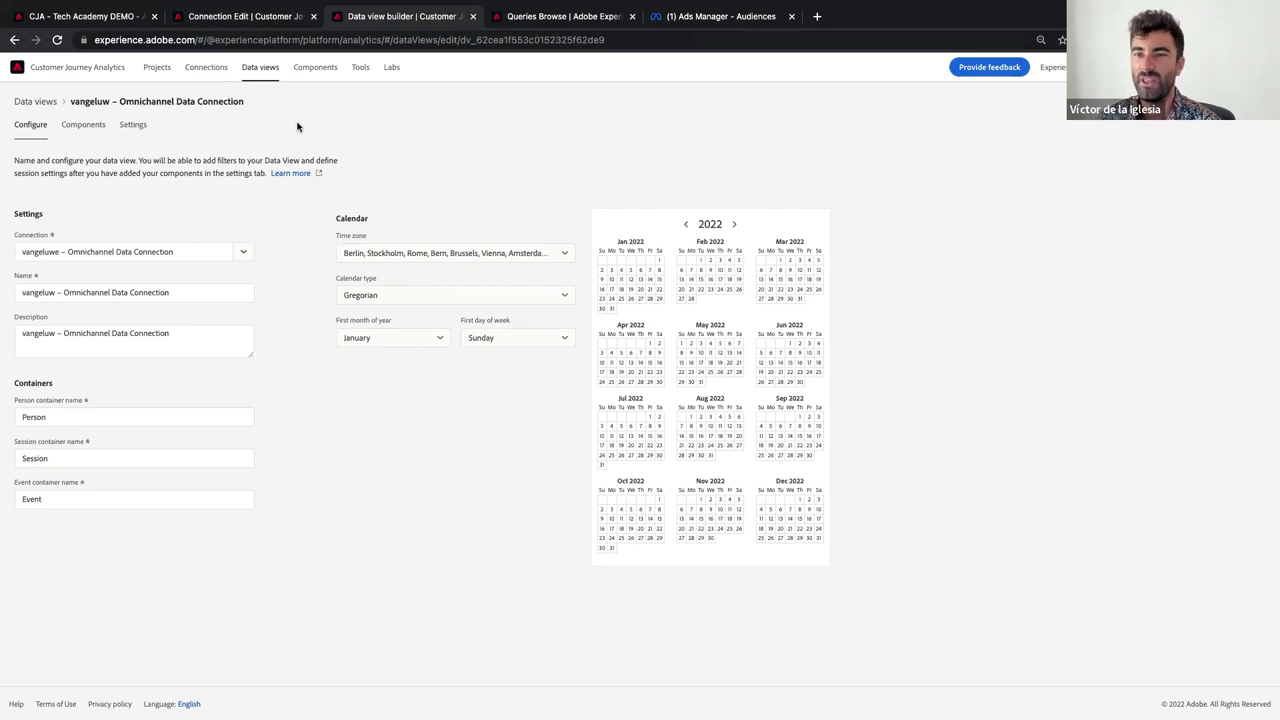
pyautogui.click(86, 126)
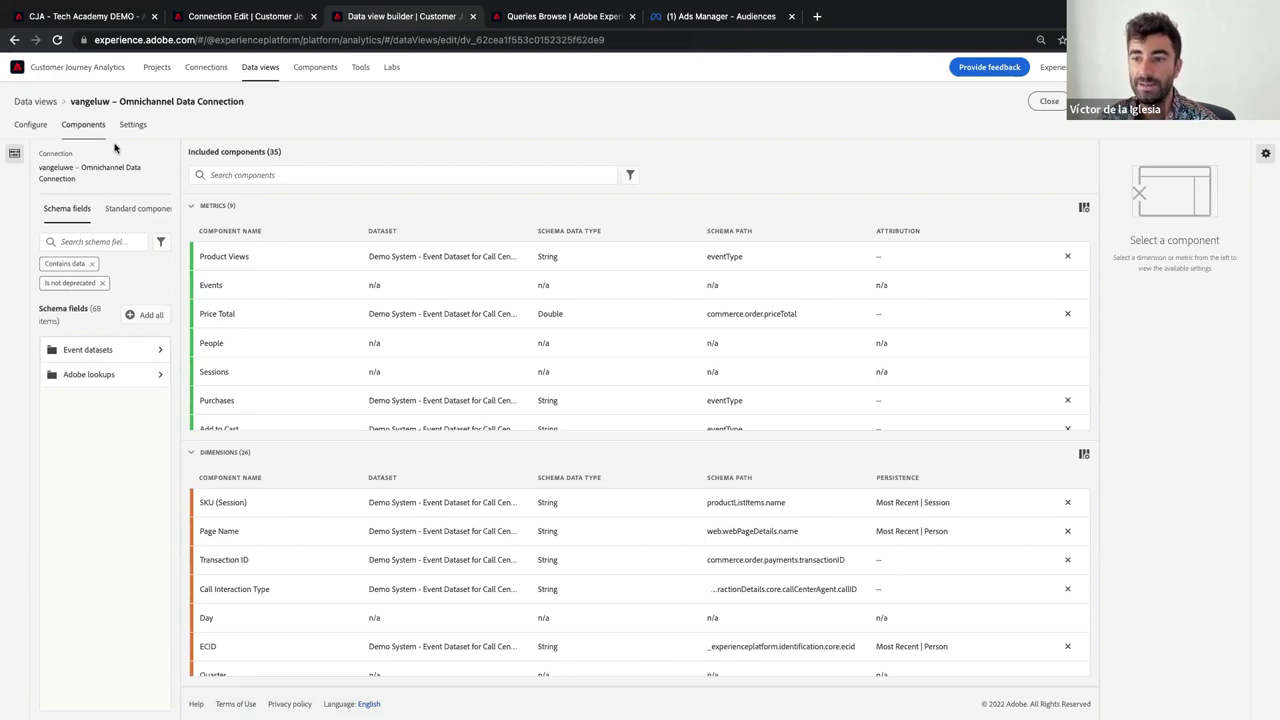
pyautogui.click(98, 375)
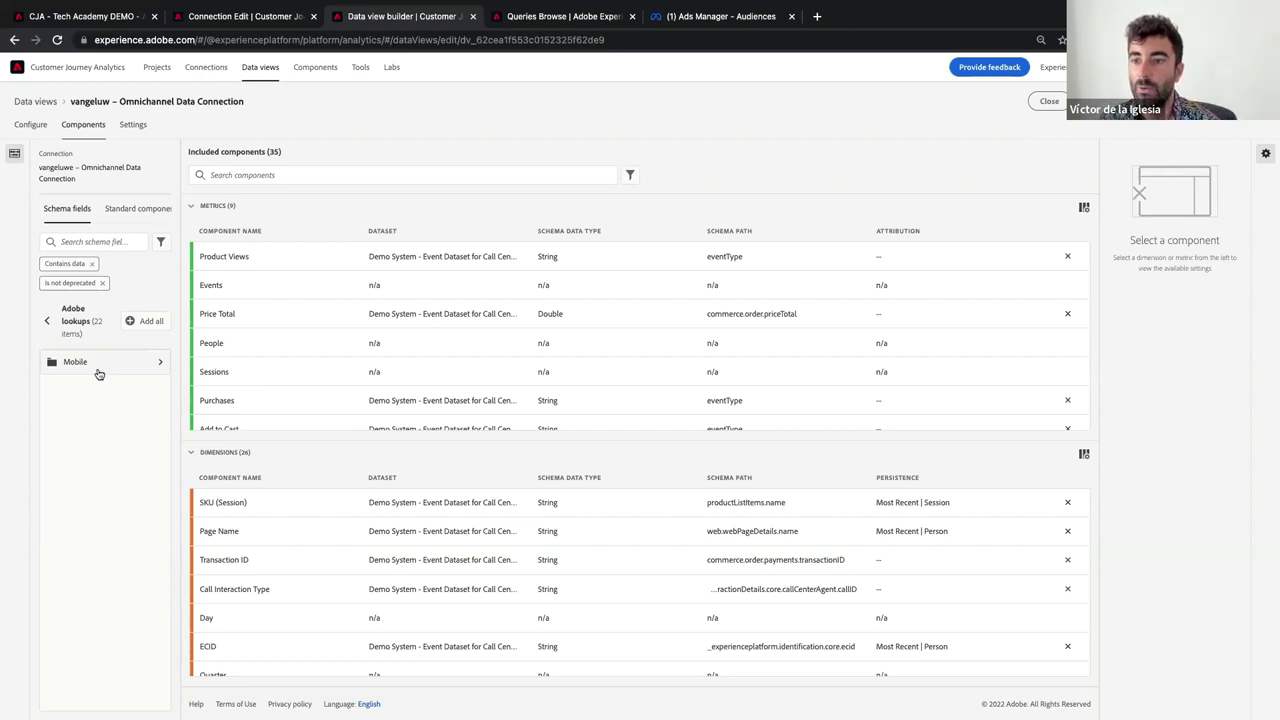
pyautogui.click(46, 321)
pyautogui.click(100, 352)
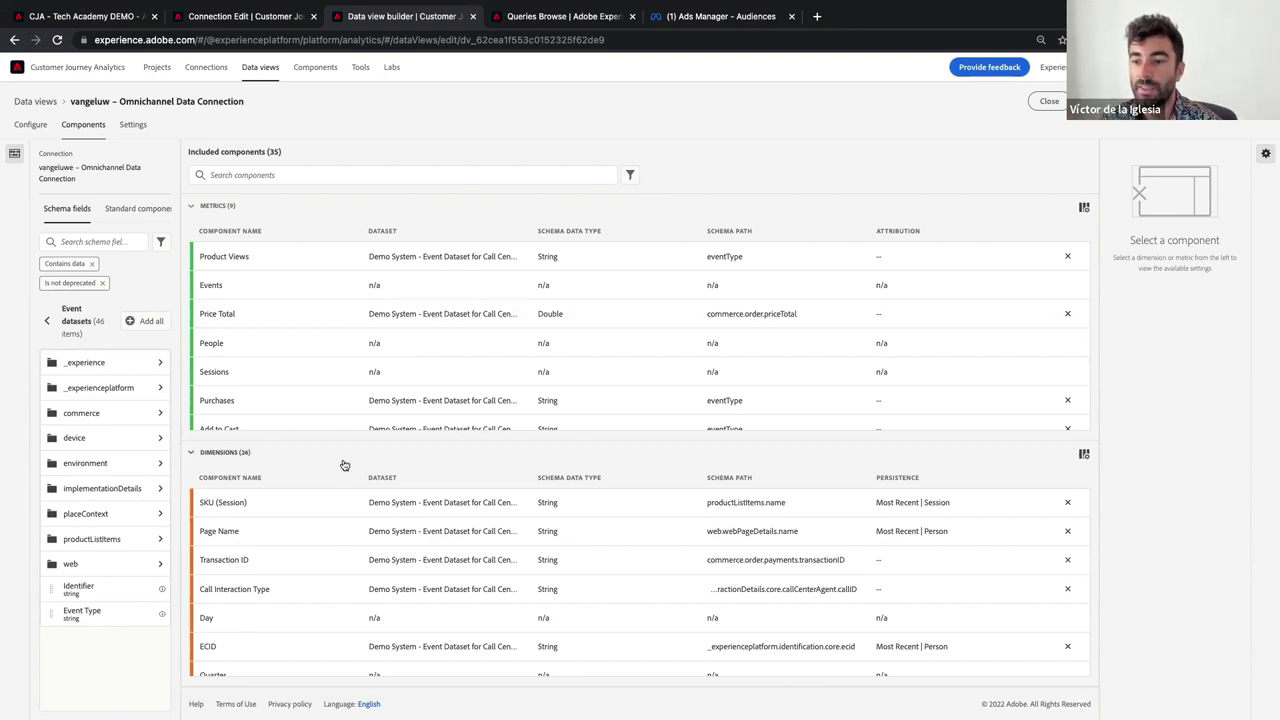
# Step: Try to add the Name field from web > webPageDetails to the data view's dimensions, skipping it as a duplicate
pyautogui.click(145, 563)
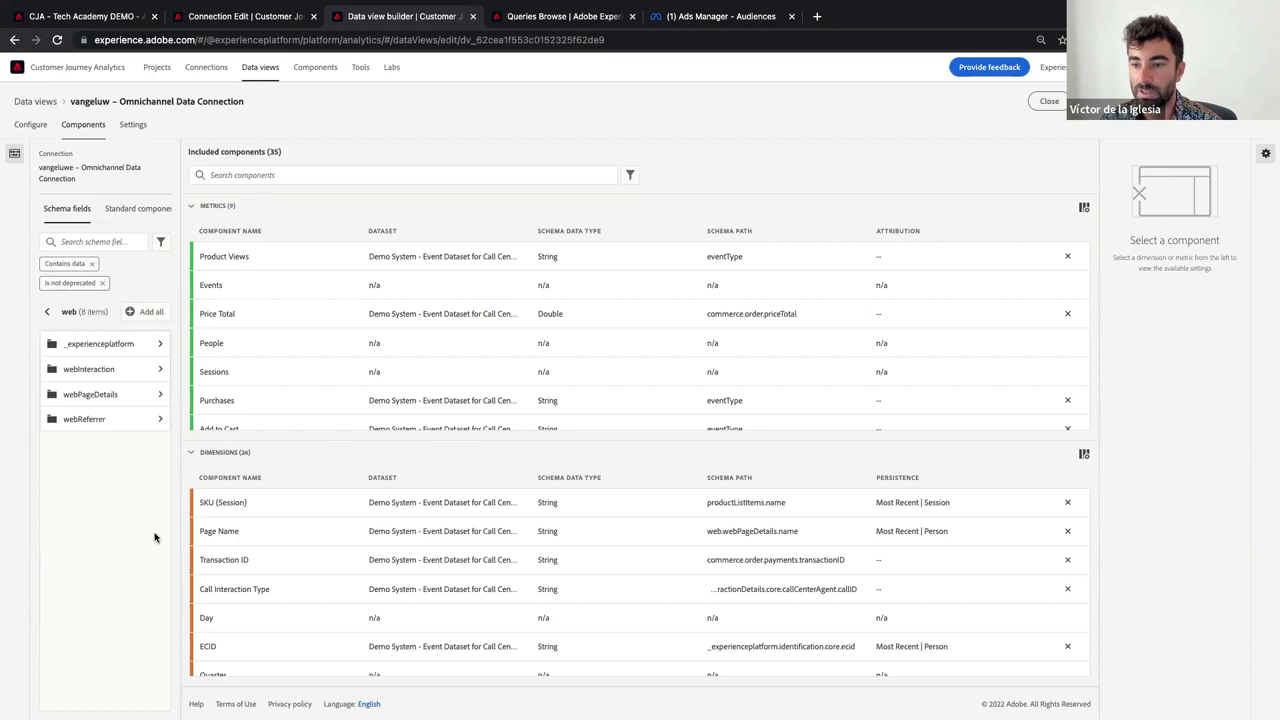
pyautogui.click(100, 395)
pyautogui.moveTo(158, 466); pyautogui.dragTo(252, 510)
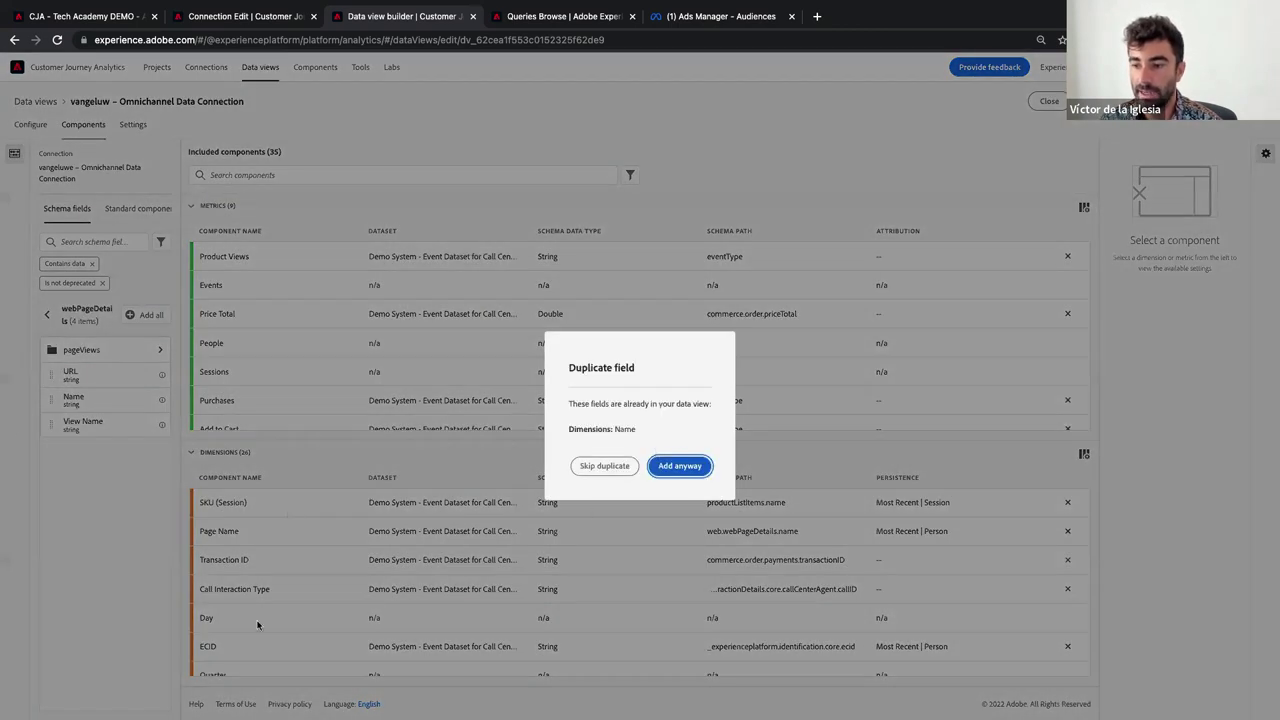
pyautogui.click(637, 467)
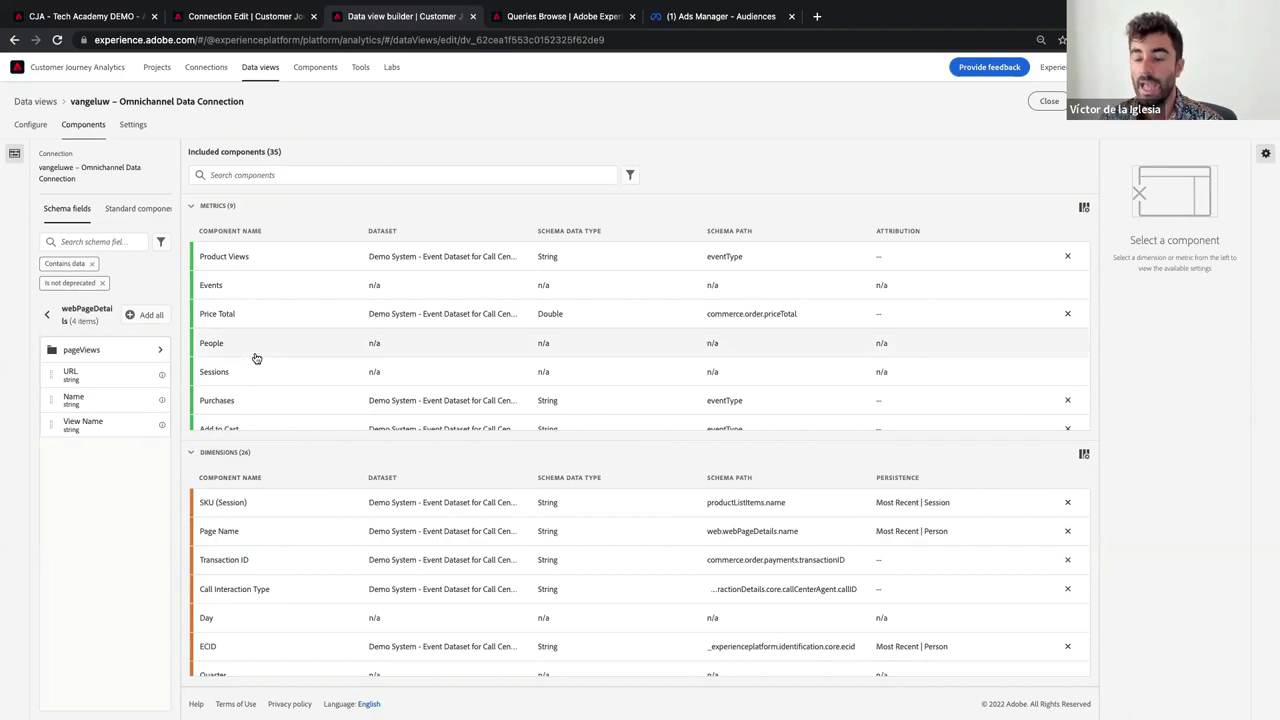
# Step: Review the leads summary and multichannel table in the FSI - DEMO project, and switch to the CJA - Tech Academy DEMO project
pyautogui.hotkey('ctrl', 'Left')
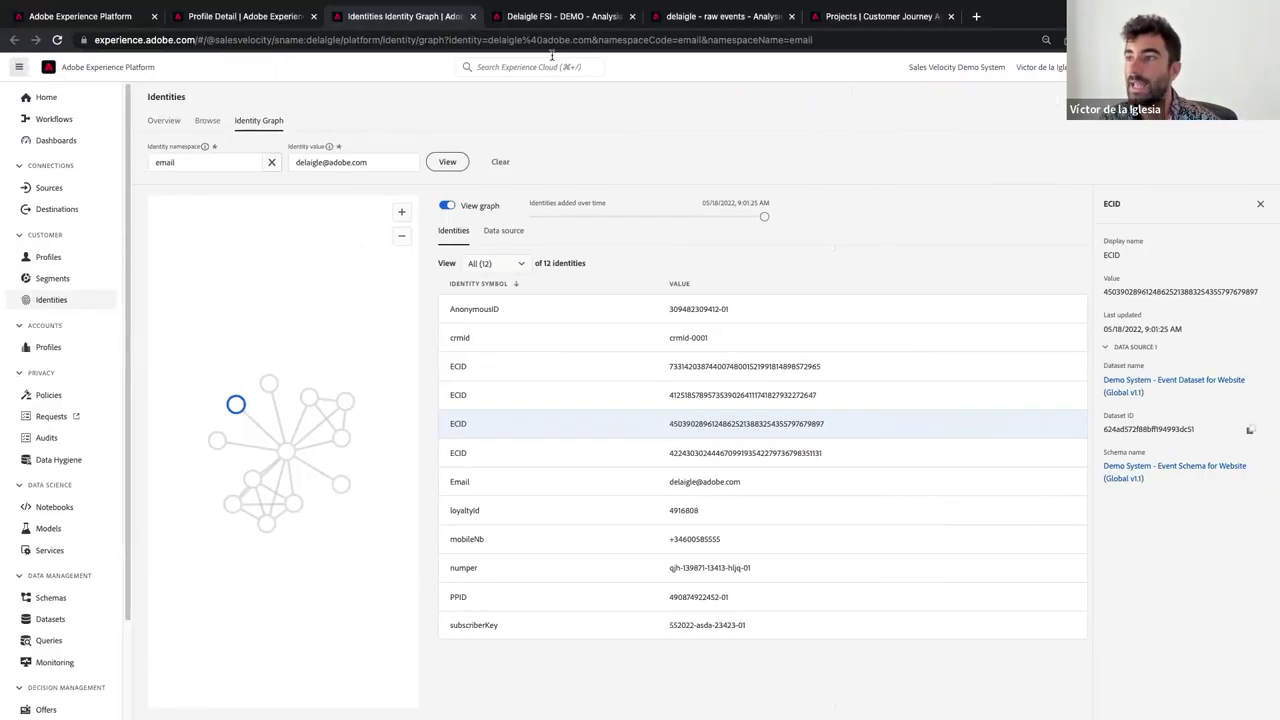
pyautogui.click(541, 17)
pyautogui.scroll(15, 638, 320)
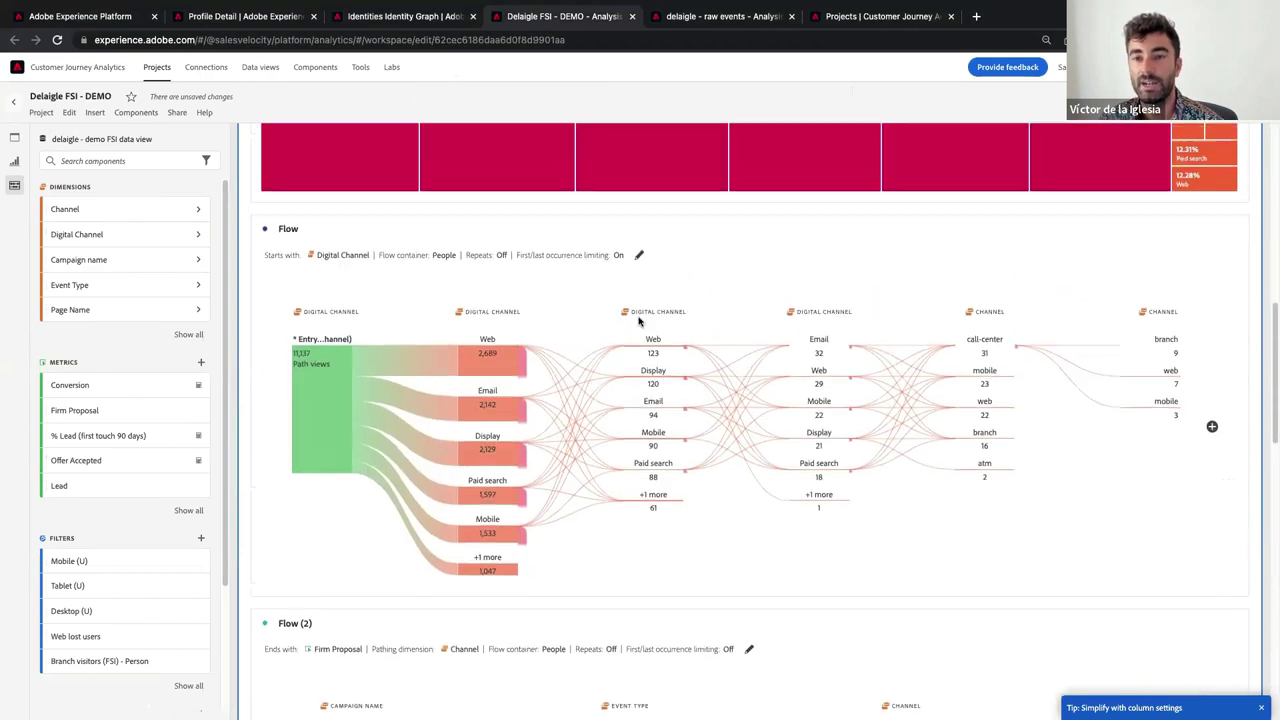
pyautogui.scroll(3, 638, 320)
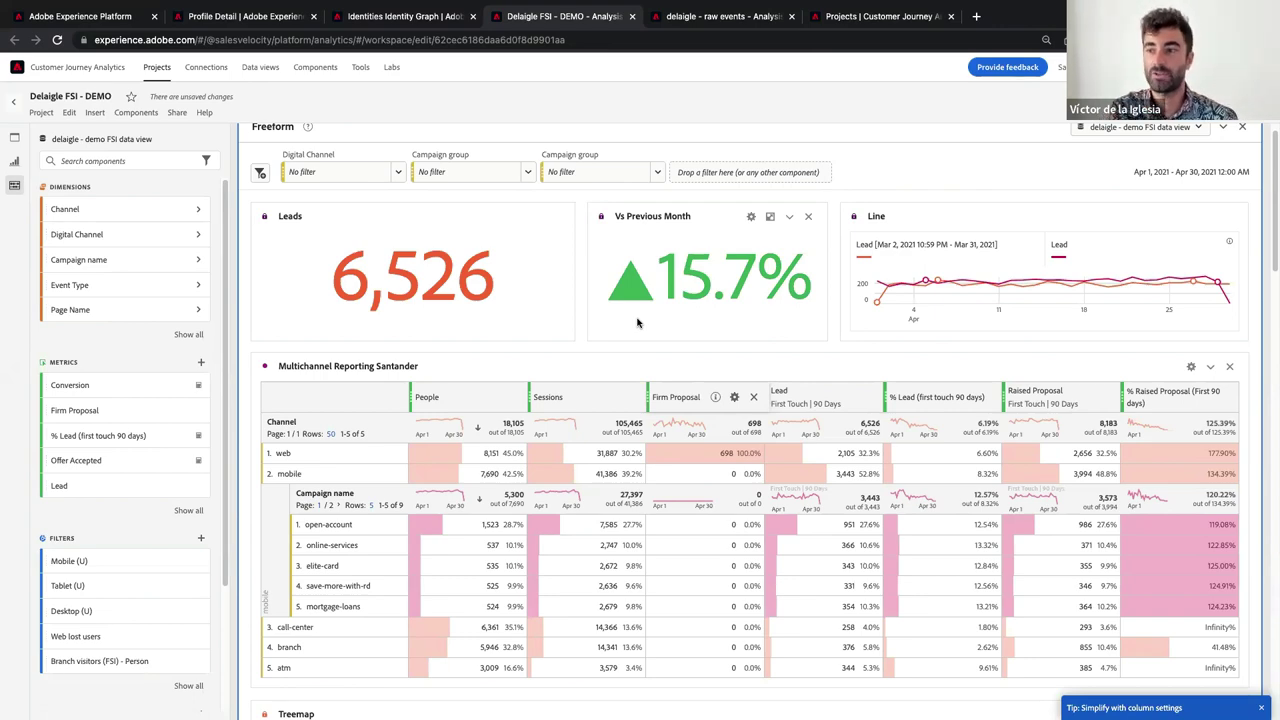
pyautogui.hotkey('ctrl', 'Right')
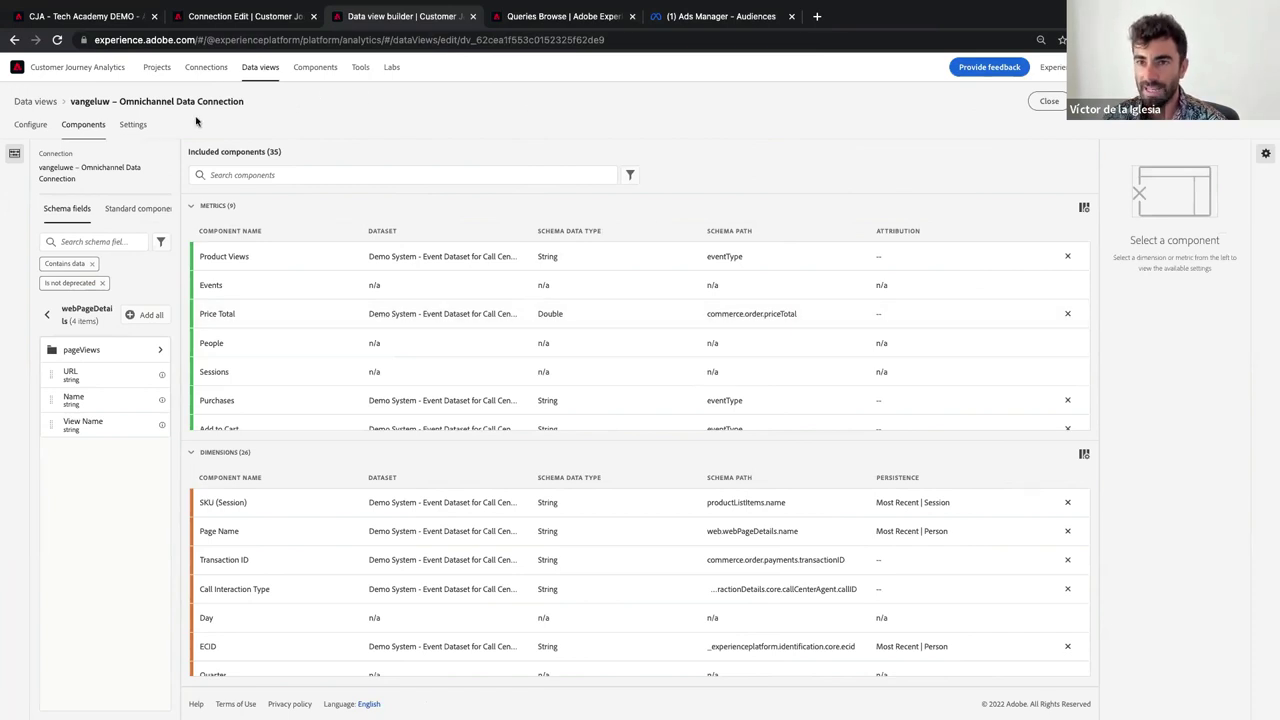
pyautogui.click(60, 18)
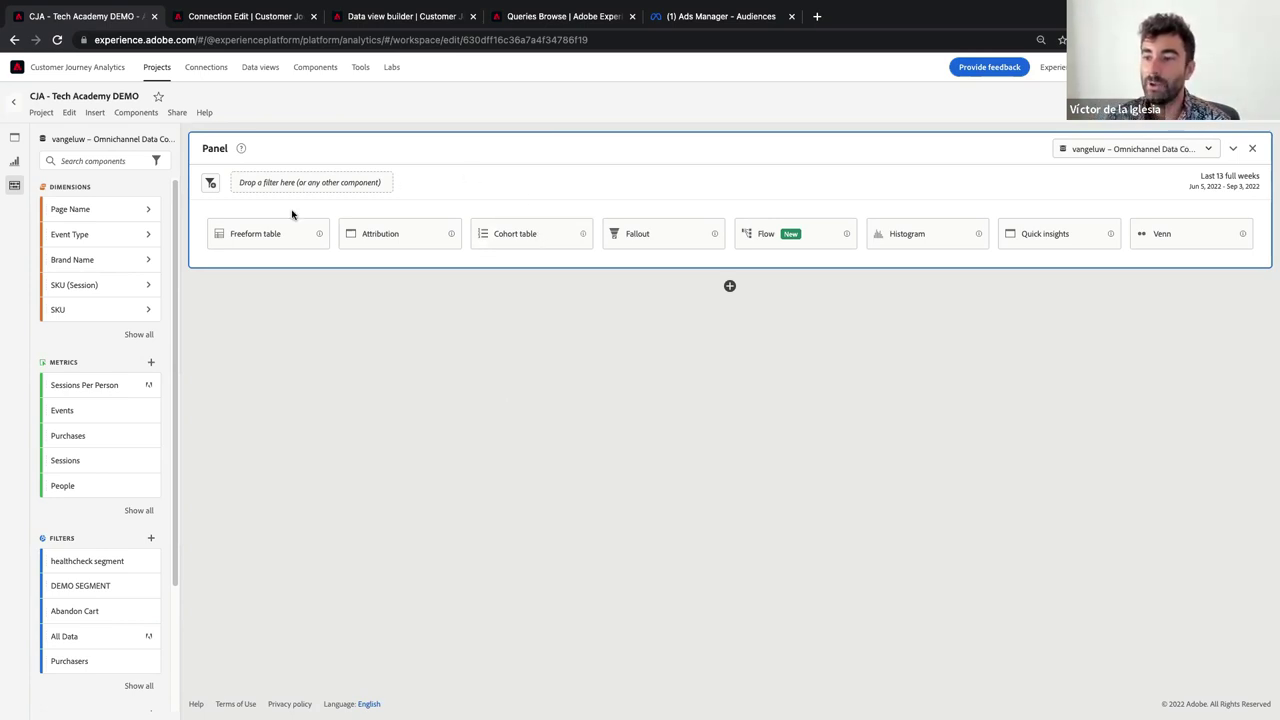
# Step: Add a freeform table to the empty panel and break it down by the Page Name dimension
pyautogui.click(264, 246)
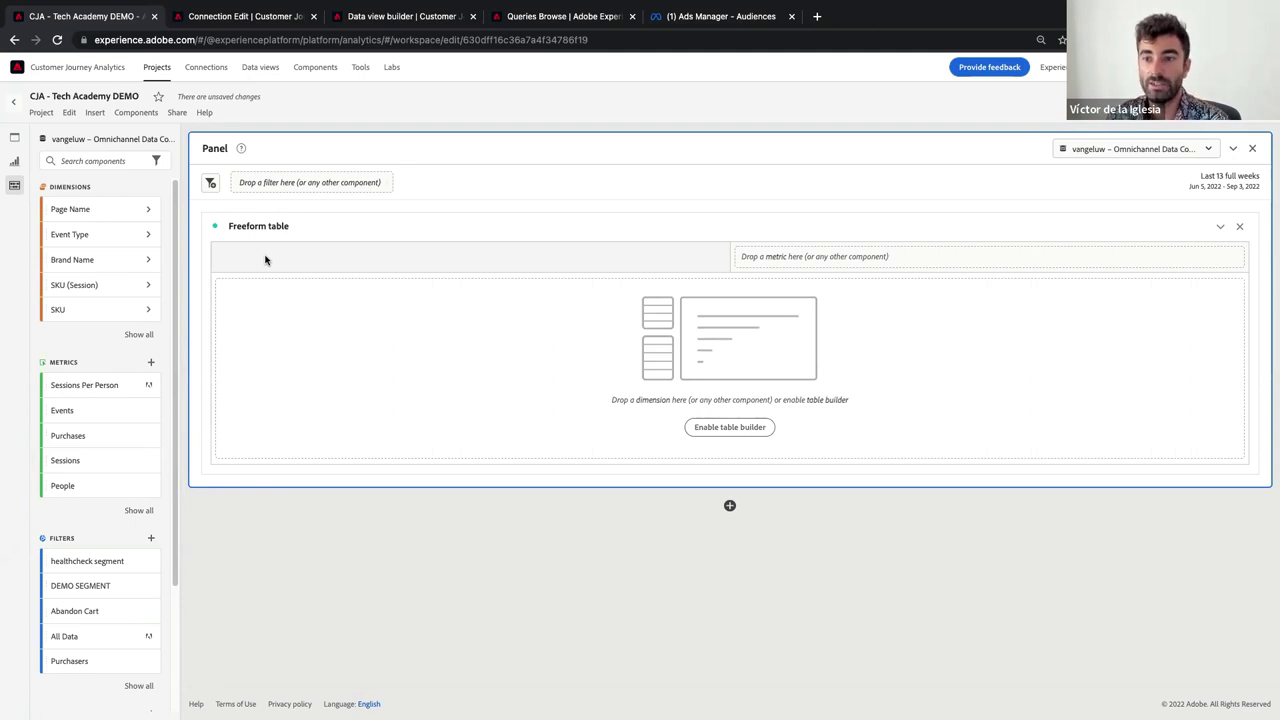
pyautogui.moveTo(65, 215); pyautogui.dragTo(247, 453)
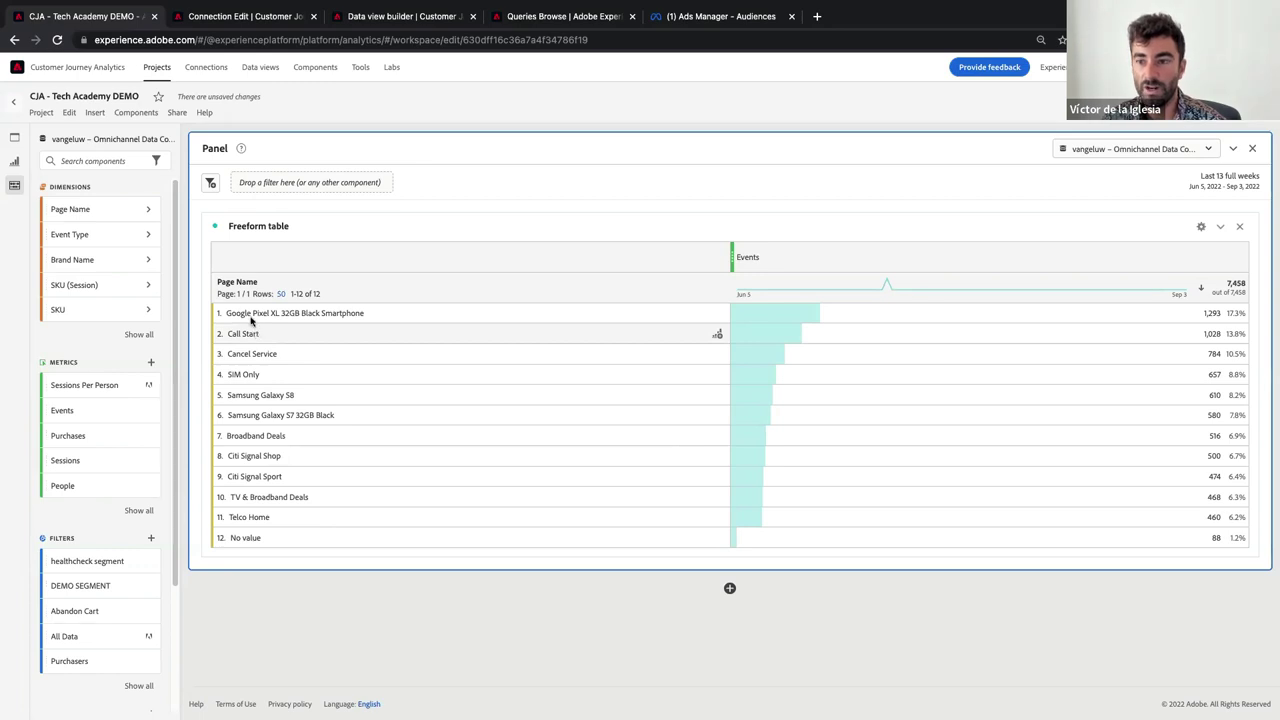
# Step: Show the calculated metric builder without creating a metric, and look through the available visualizations and panels
pyautogui.click(150, 366)
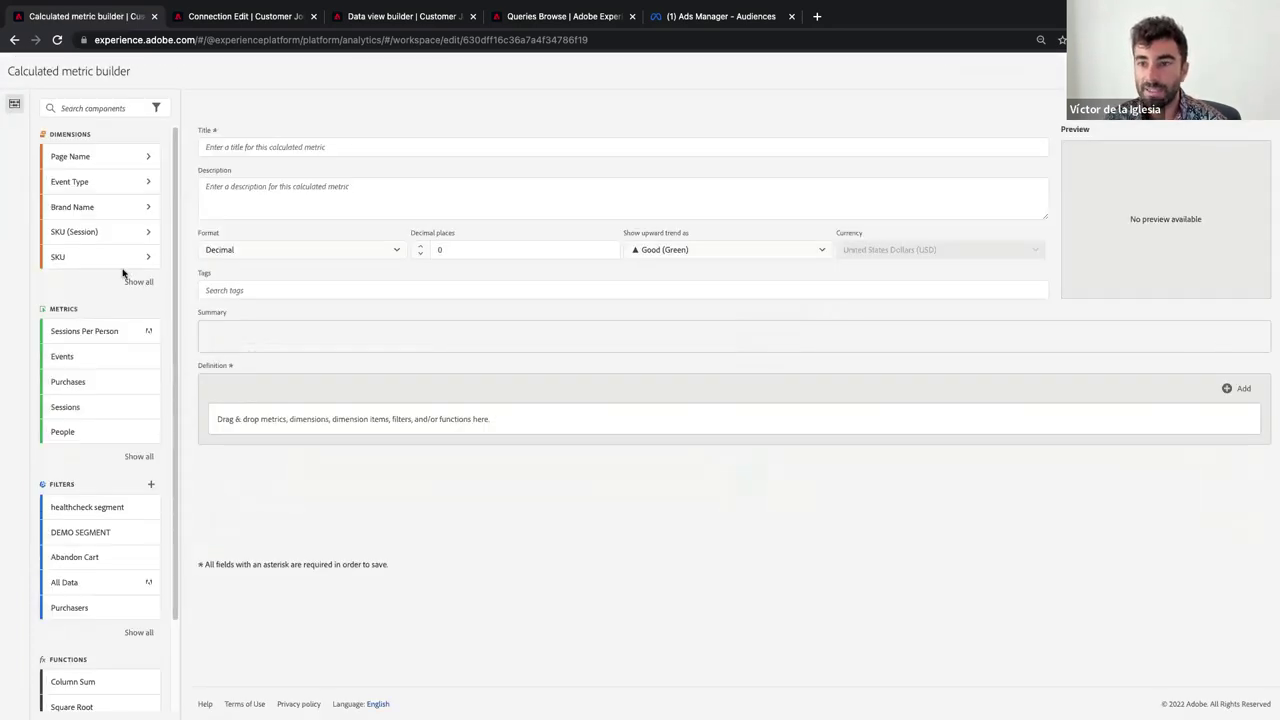
pyautogui.moveTo(52, 156)
pyautogui.mouseDown()
pyautogui.moveTo(180, 168)
pyautogui.moveTo(295, 377)
pyautogui.moveTo(60, 157)
pyautogui.mouseUp()
pyautogui.moveTo(71, 354); pyautogui.dragTo(108, 358)
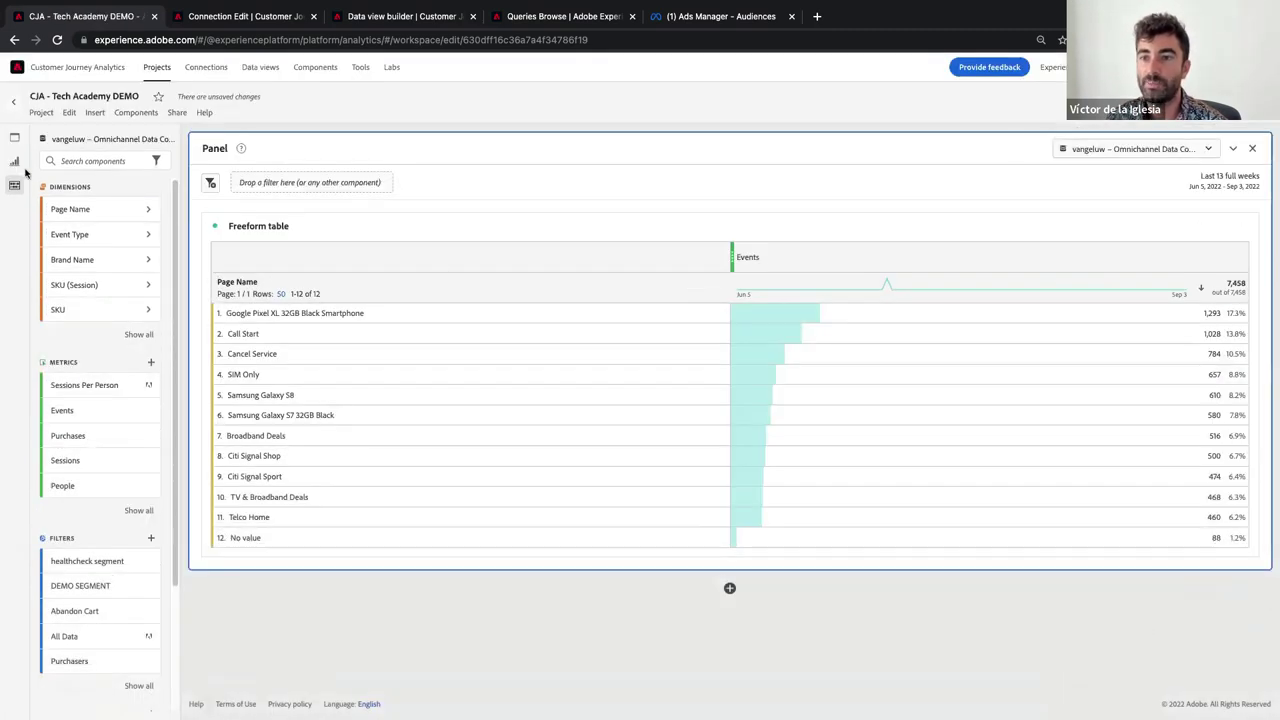
pyautogui.click(15, 165)
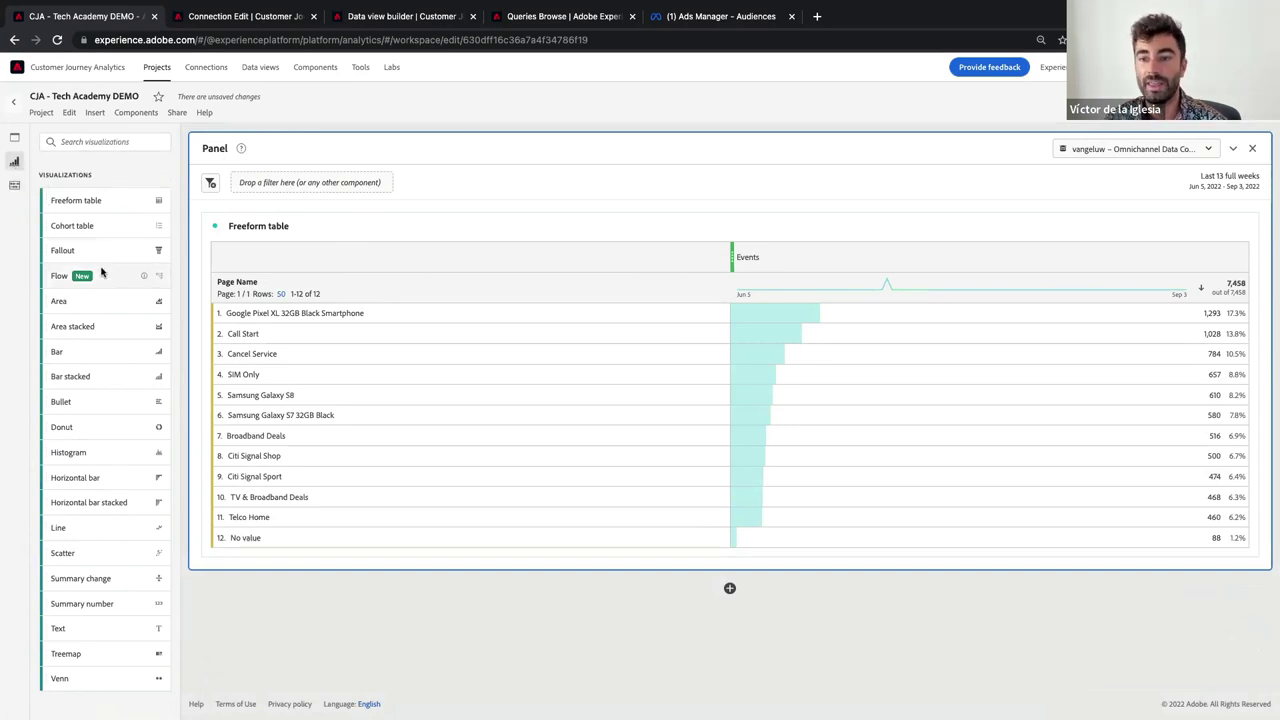
pyautogui.click(14, 185)
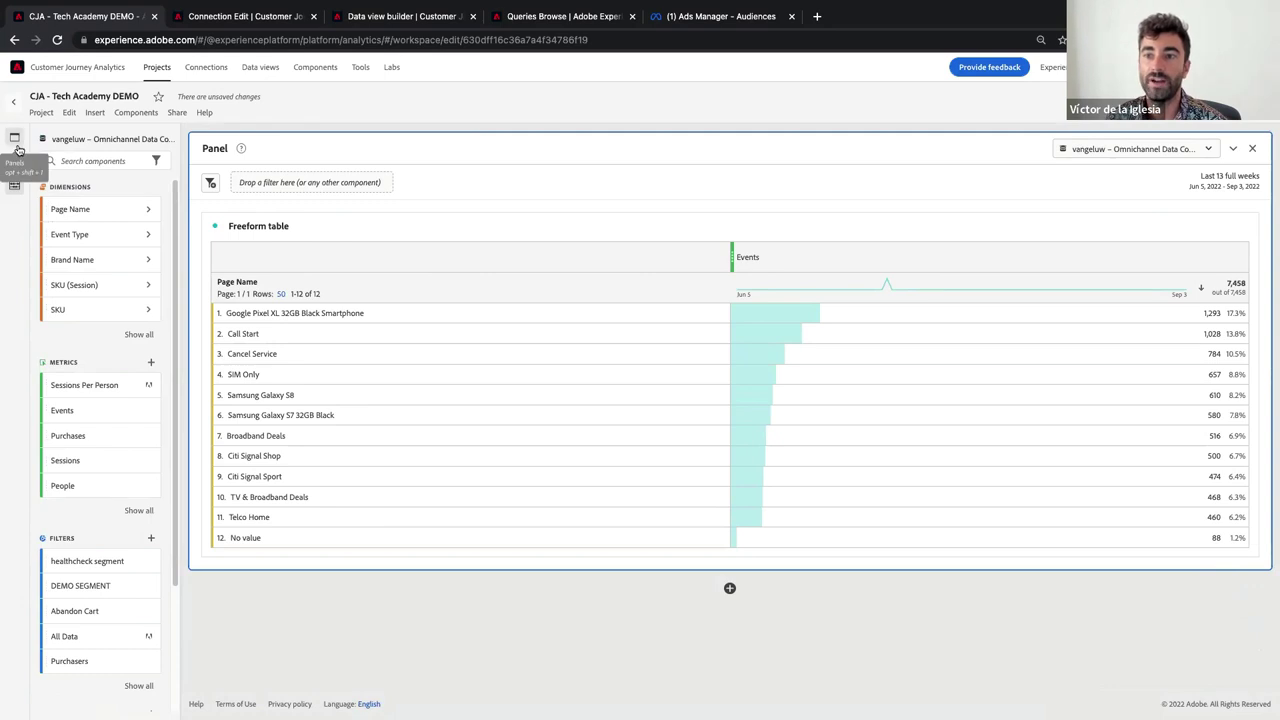
pyautogui.click(14, 137)
pyautogui.click(14, 187)
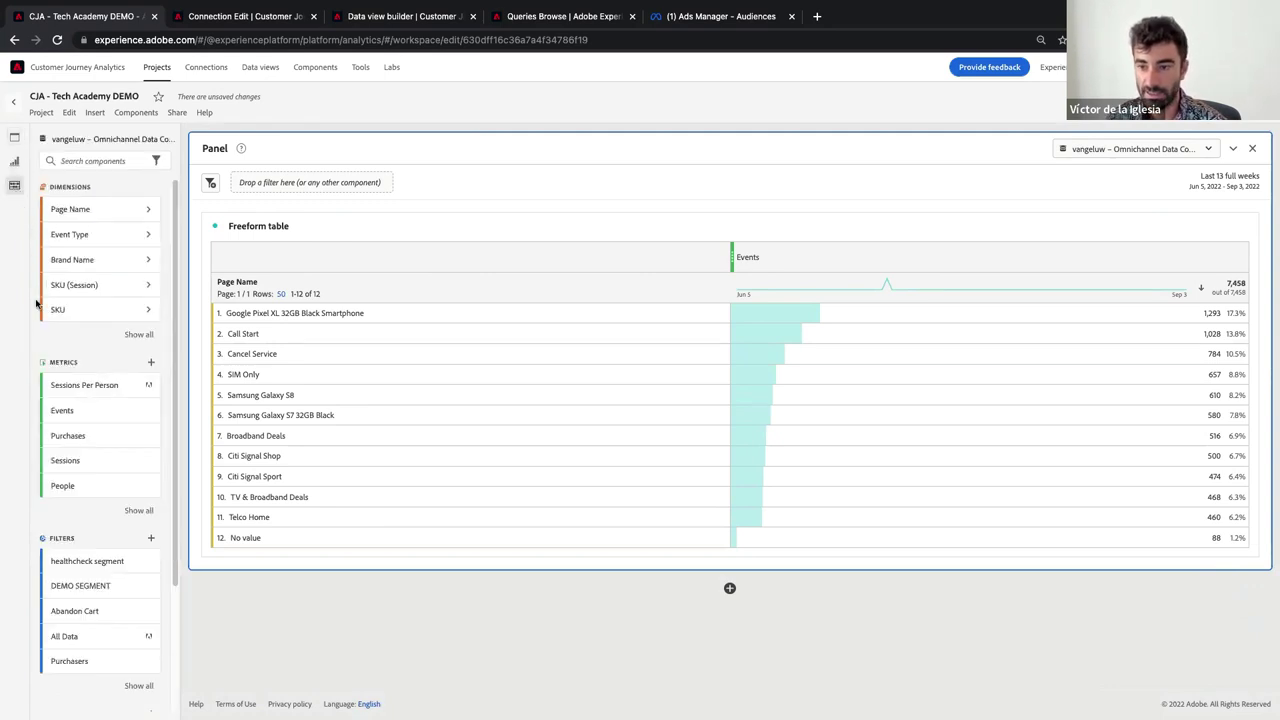
# Step: Replace the table's Events metric with Purchases, and list the non-default attribution models for the column without applying one
pyautogui.moveTo(106, 437); pyautogui.dragTo(874, 257)
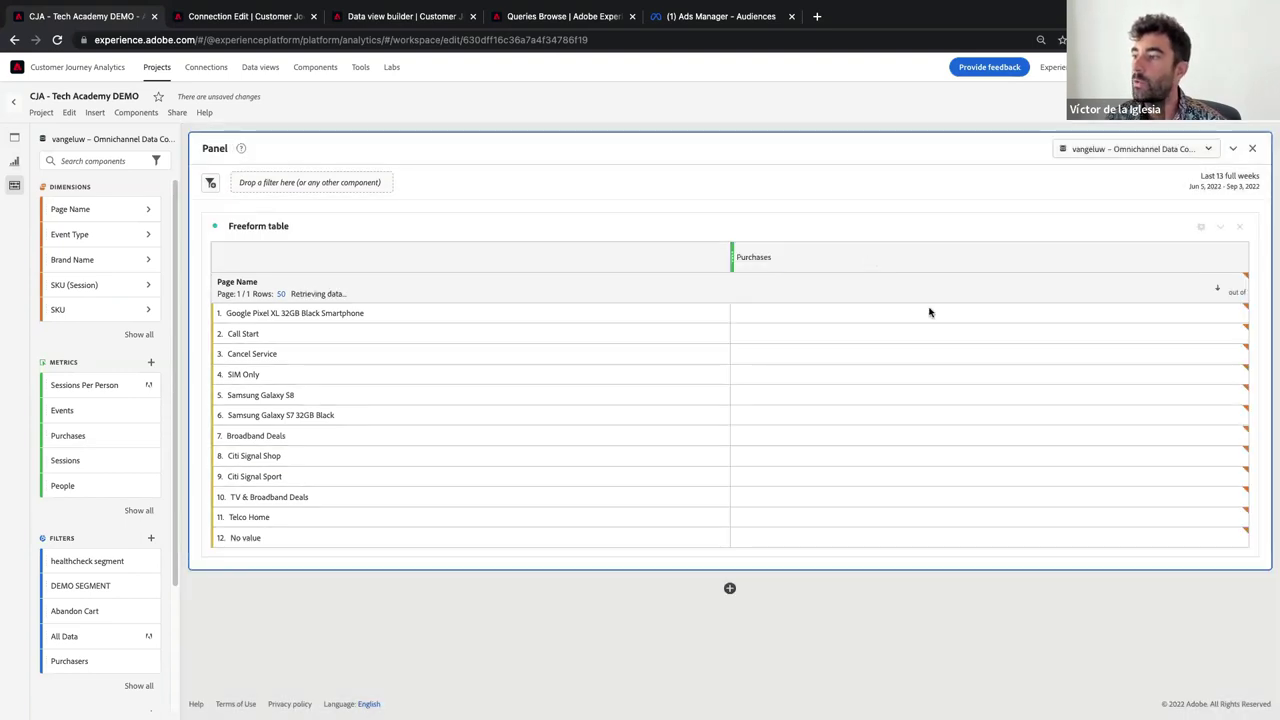
pyautogui.click(1214, 257)
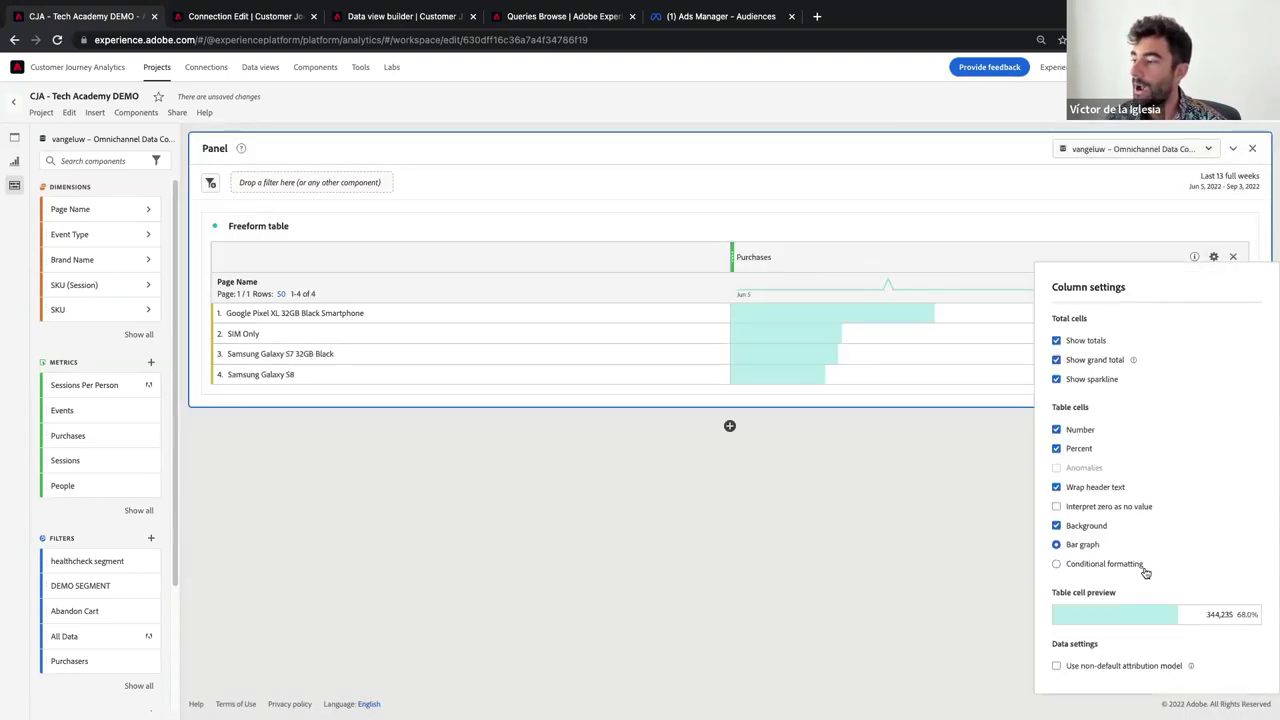
pyautogui.click(1057, 665)
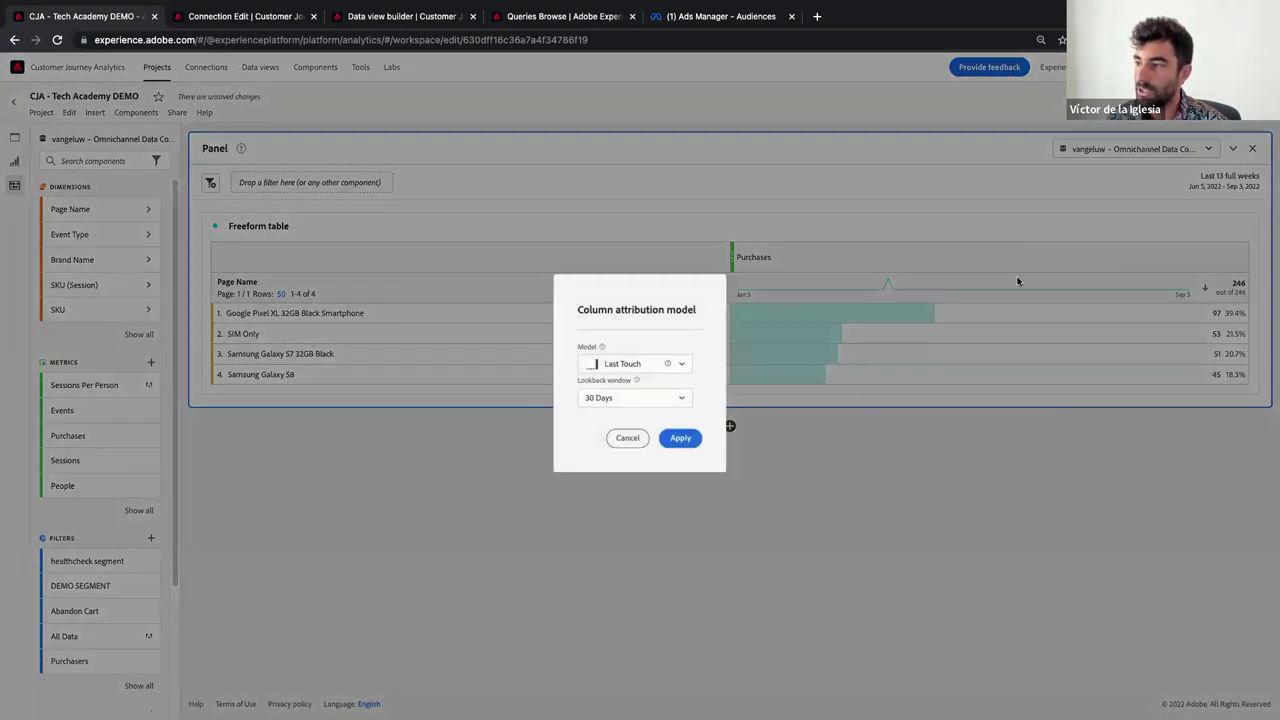
pyautogui.click(655, 364)
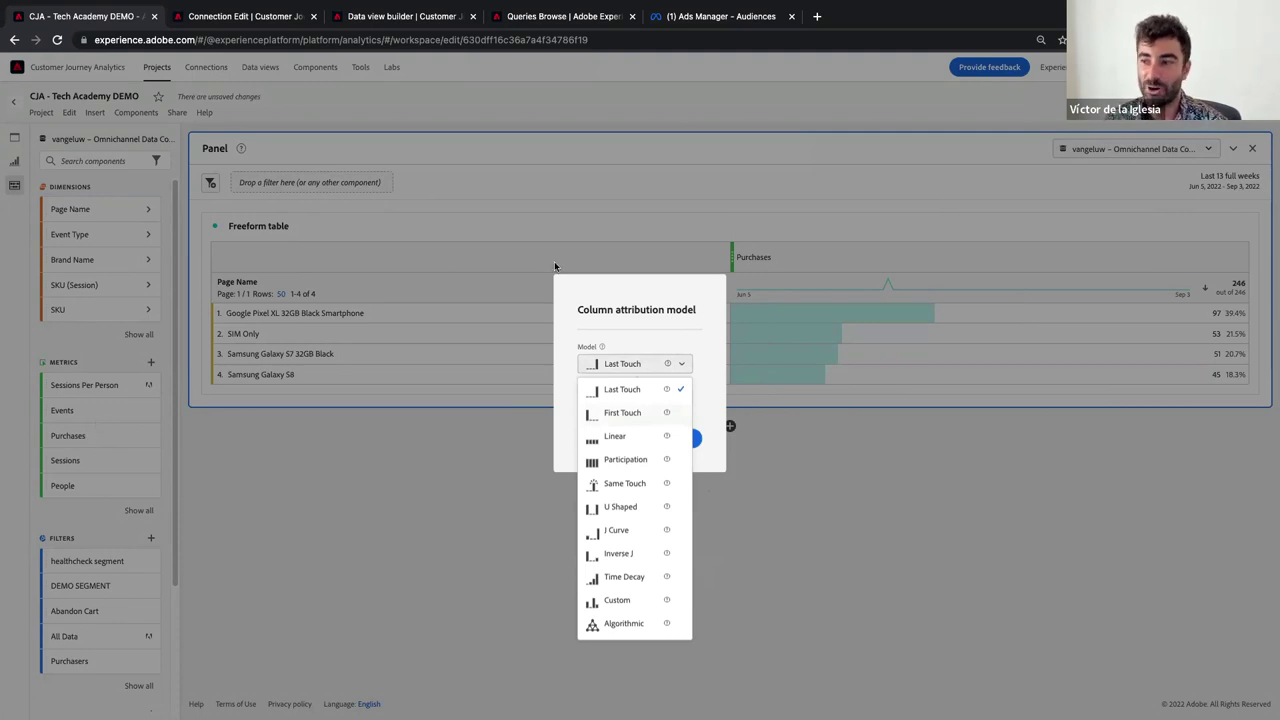
pyautogui.click(592, 298)
pyautogui.click(627, 438)
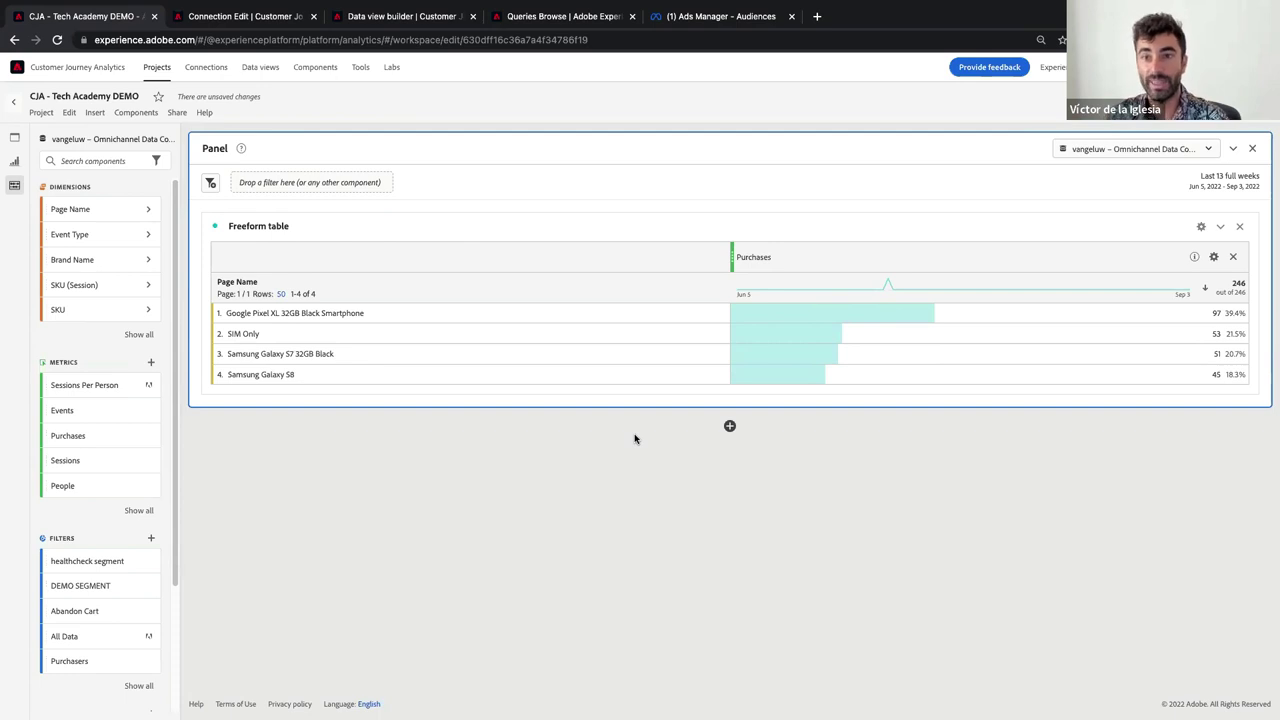
# Step: Delete the freeform table, and open the components of the panel's Omnichannel Data Connection data view
pyautogui.click(1239, 226)
pyautogui.click(1186, 152)
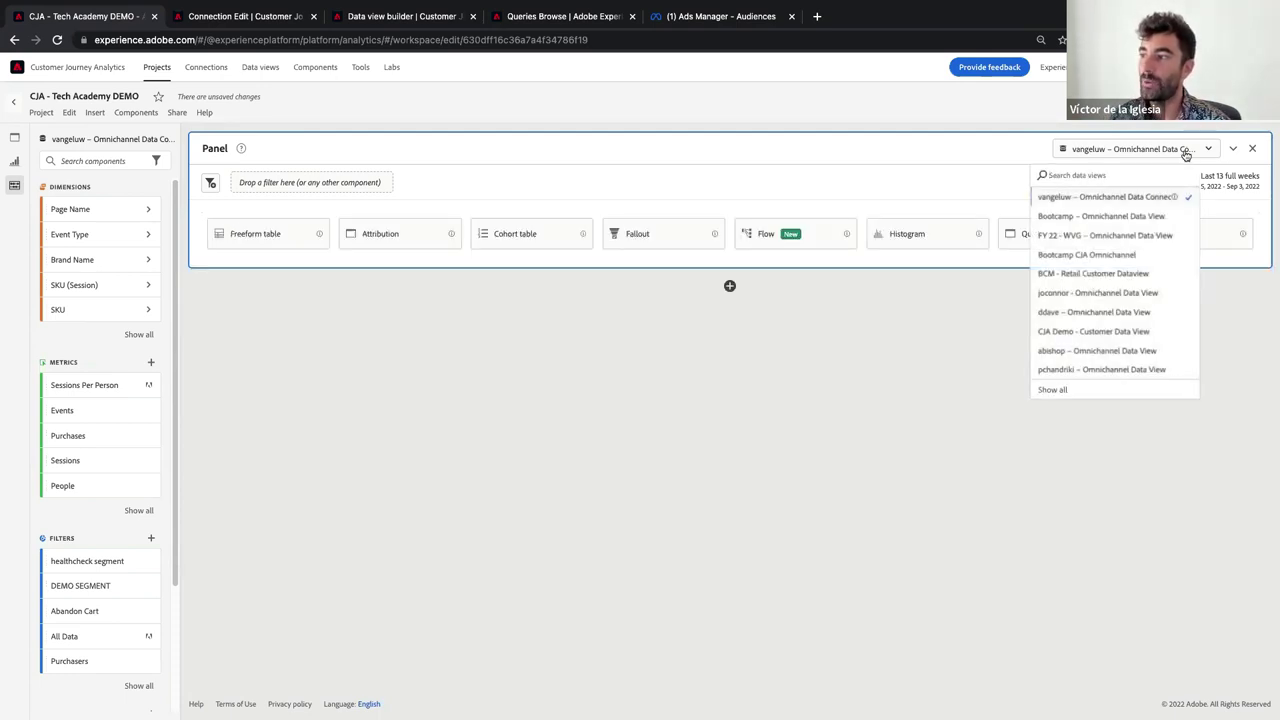
pyautogui.click(1164, 200)
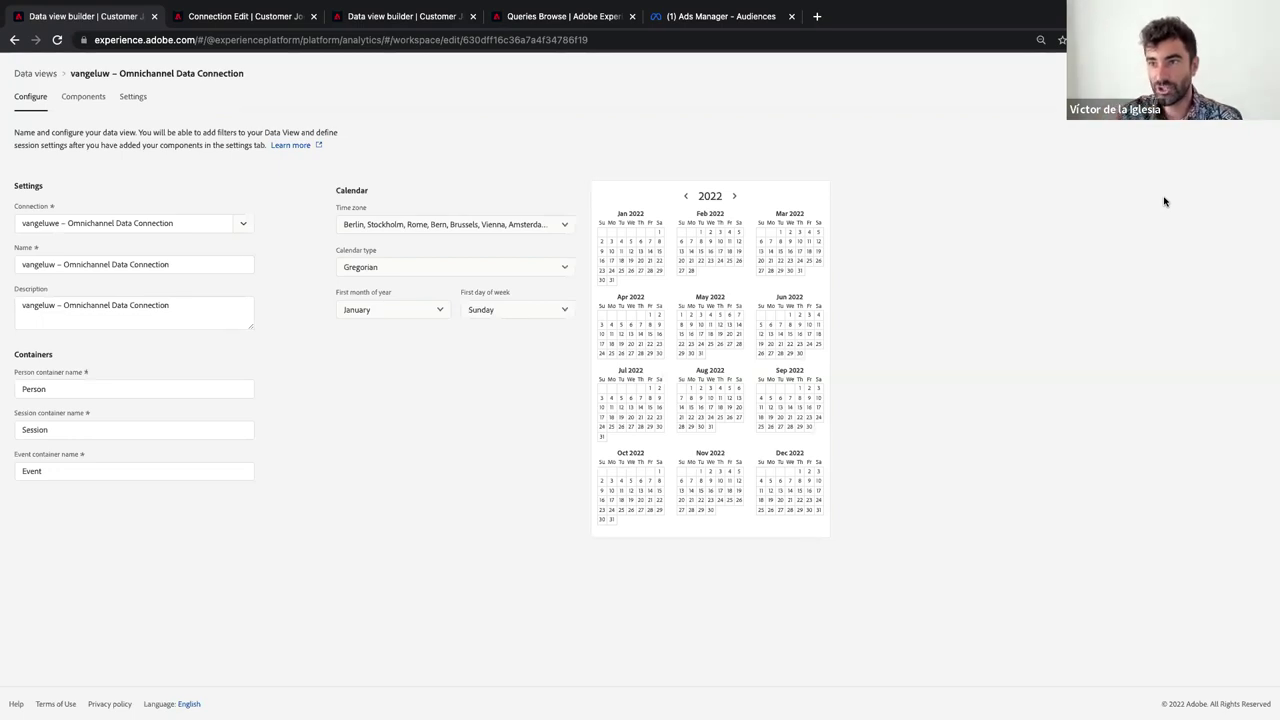
pyautogui.click(80, 100)
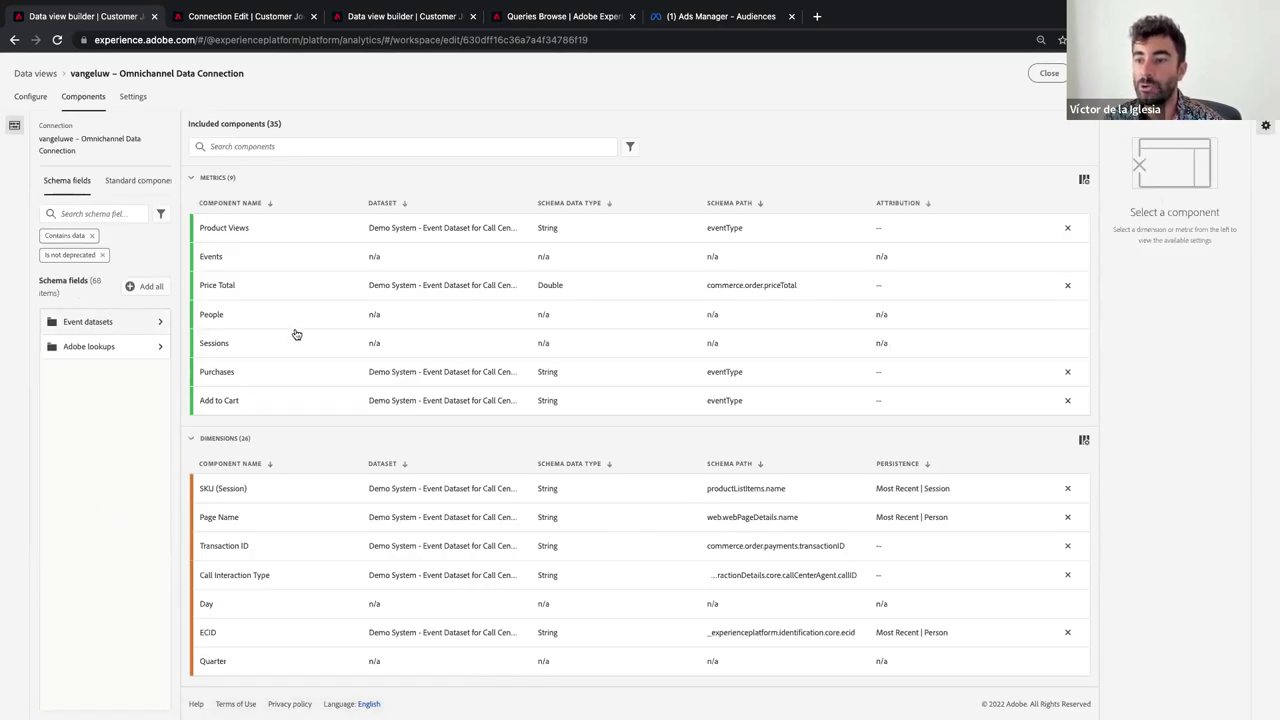
# Step: Search the data view's included components for "call ce", and clear the search
pyautogui.click(246, 148)
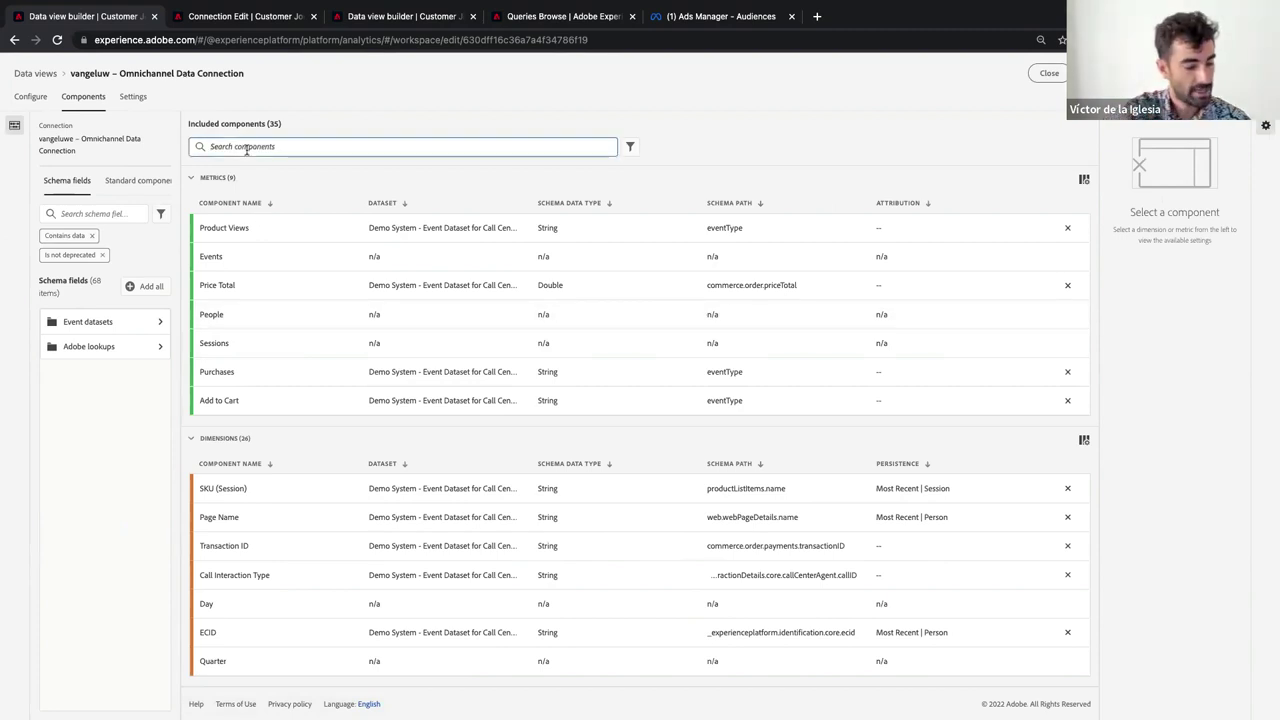
pyautogui.write('call')
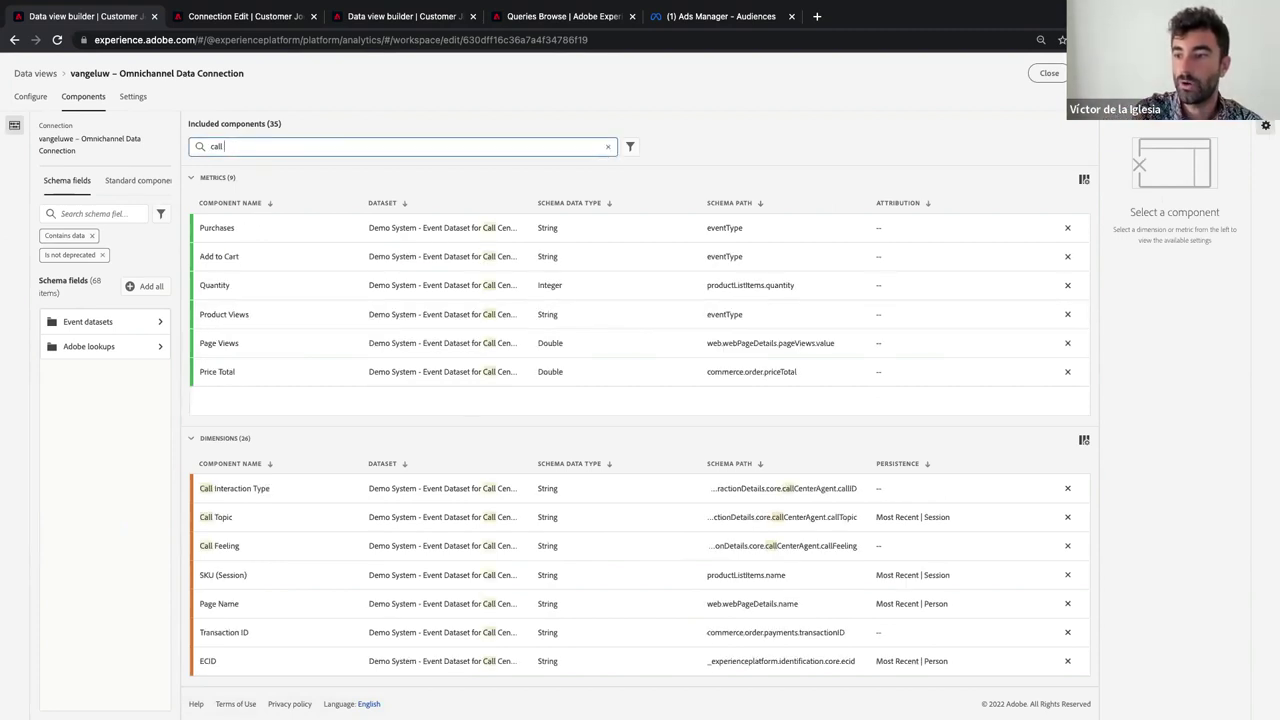
pyautogui.write(' ce')
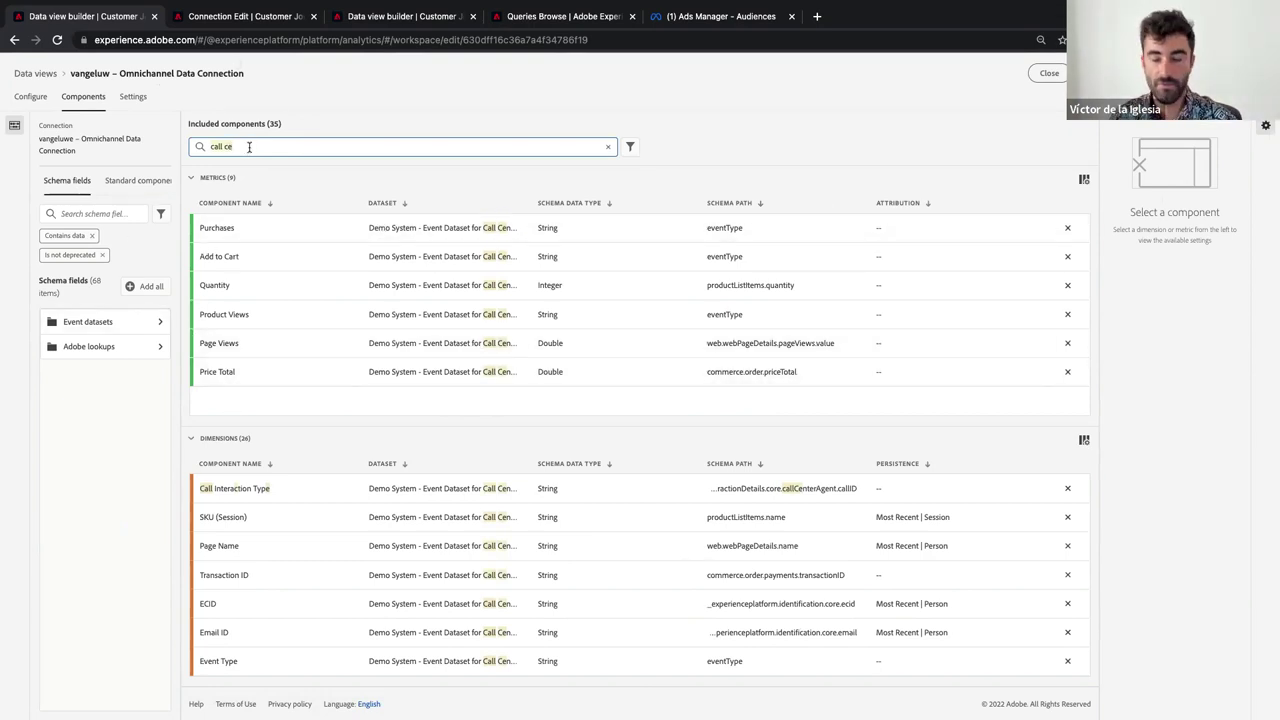
pyautogui.press('BackSpace')
pyautogui.press('BackSpace')
pyautogui.press('BackSpace')
pyautogui.press('BackSpace')
pyautogui.press('BackSpace')
pyautogui.press('BackSpace')
pyautogui.press('BackSpace')
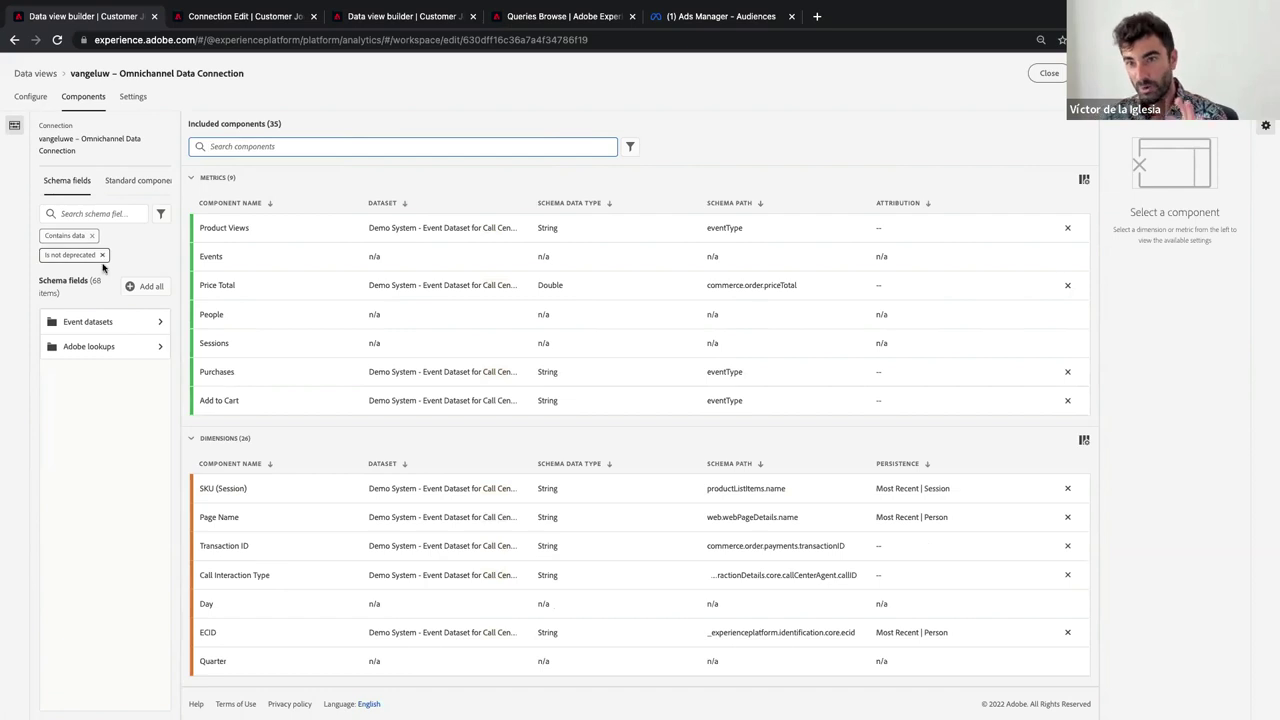
# Step: Add the Name field from Event datasets > web > webPageDetails to the data view's metrics
pyautogui.click(88, 322)
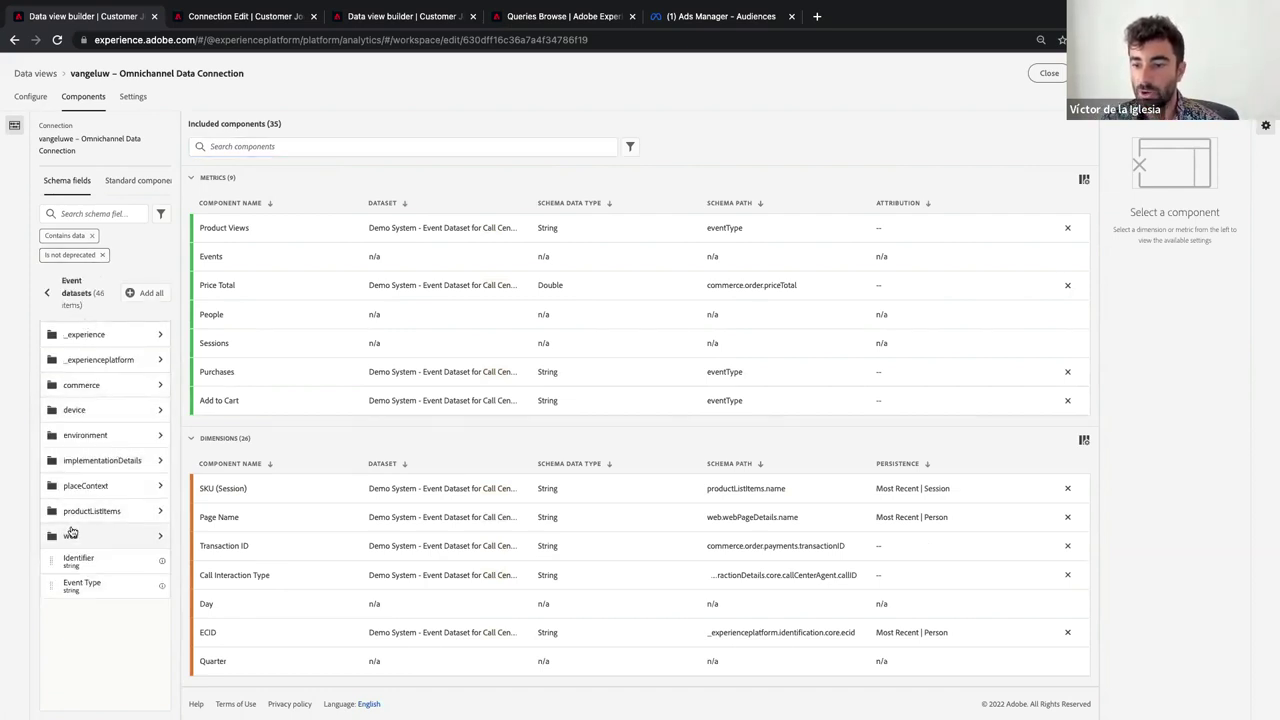
pyautogui.click(76, 538)
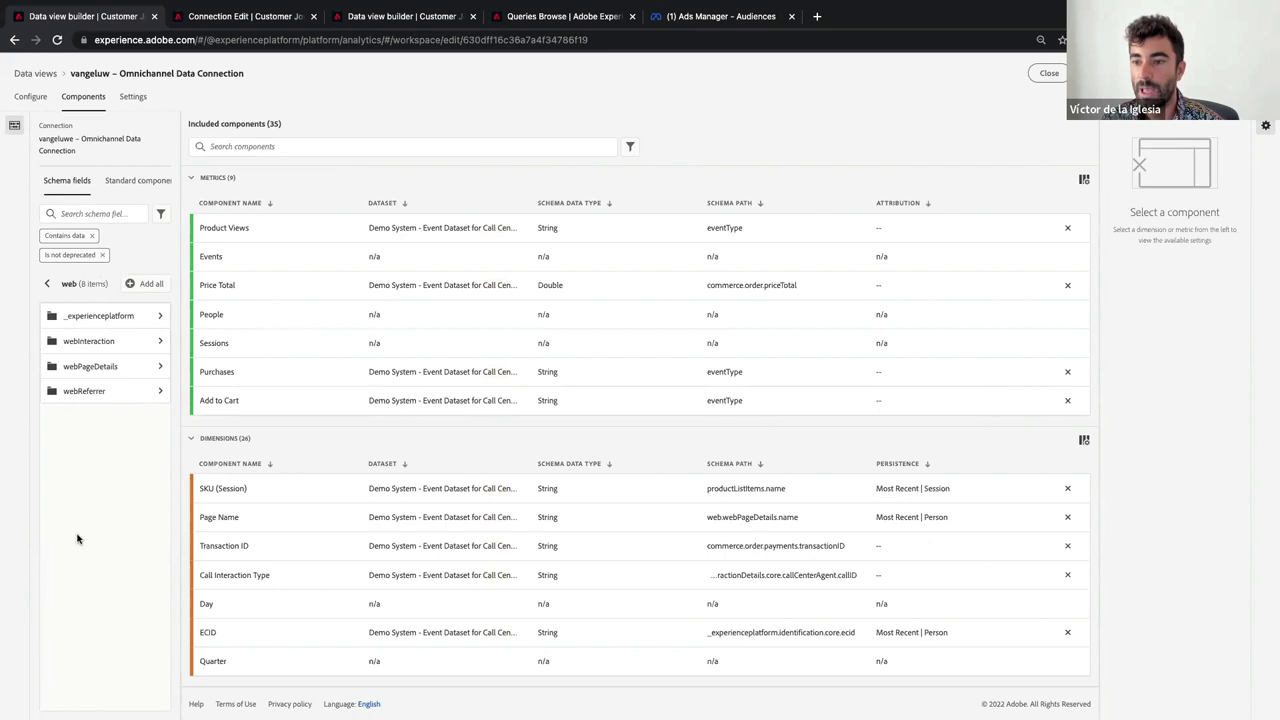
pyautogui.click(128, 372)
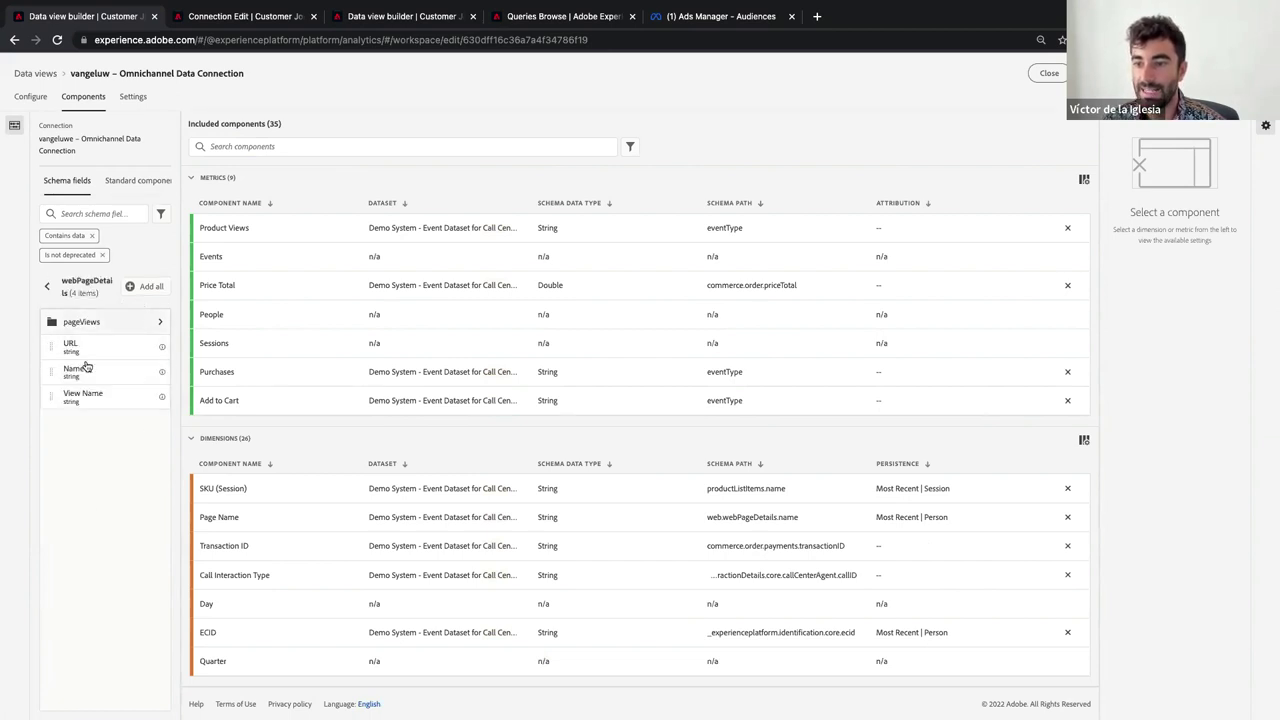
pyautogui.moveTo(86, 366); pyautogui.dragTo(295, 228)
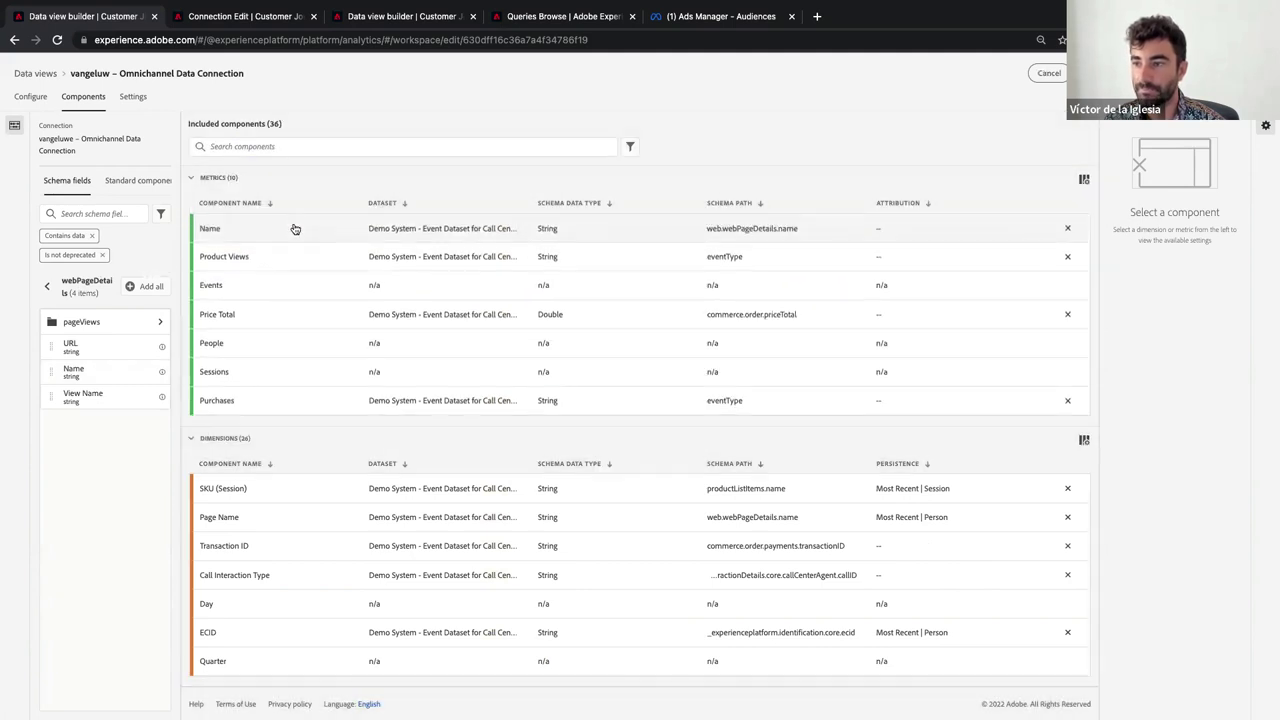
# Step: Rename the new Name metric as Call Start and clear its description
pyautogui.click(295, 228)
pyautogui.click(1171, 265)
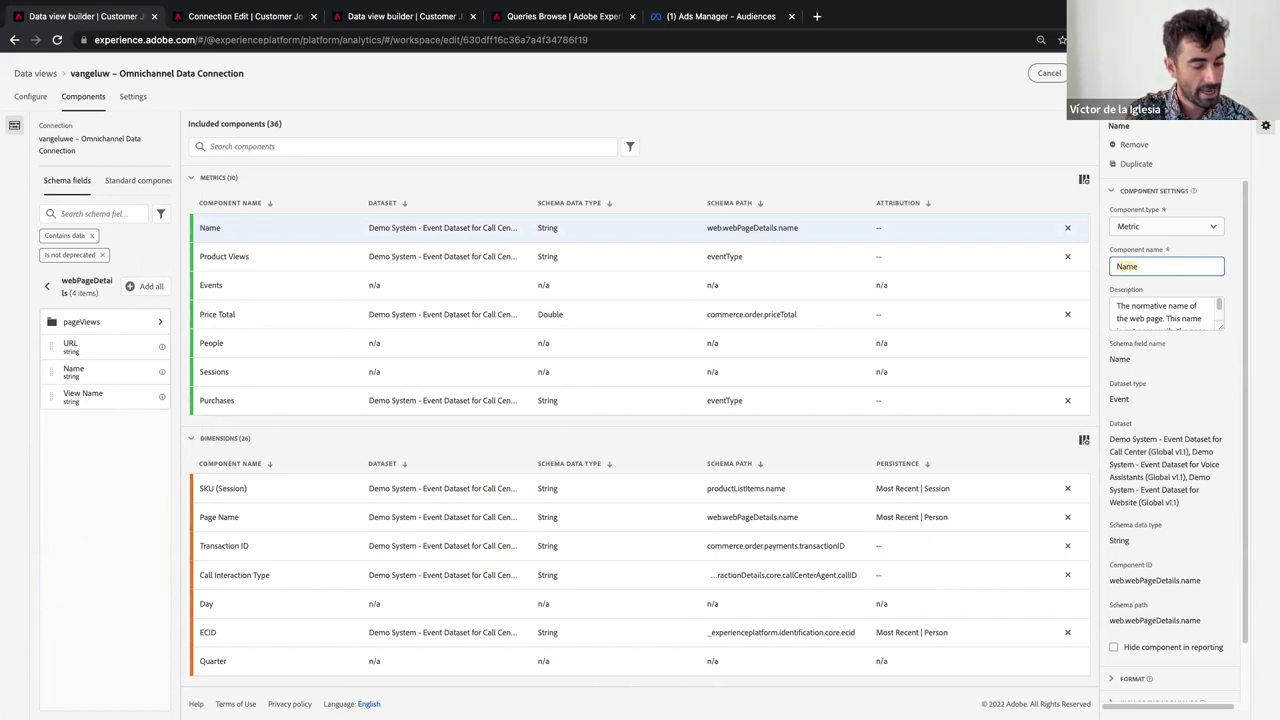
pyautogui.write('Call S')
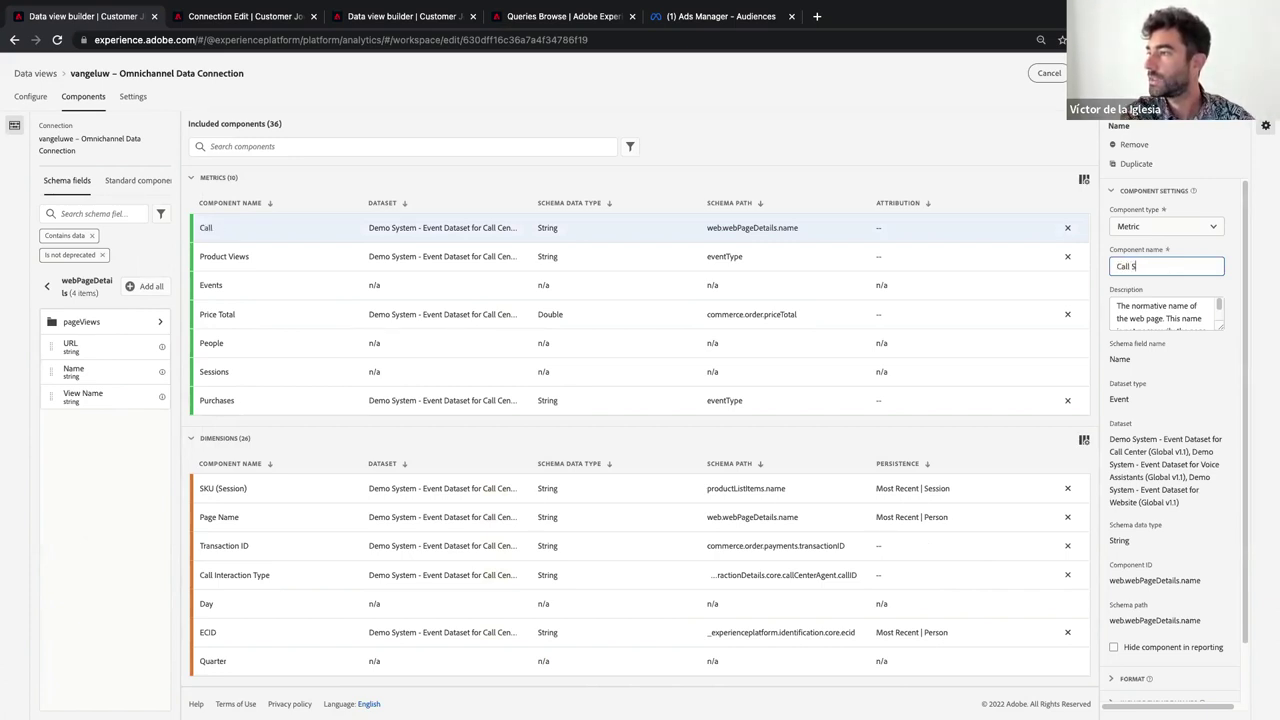
pyautogui.write('tart')
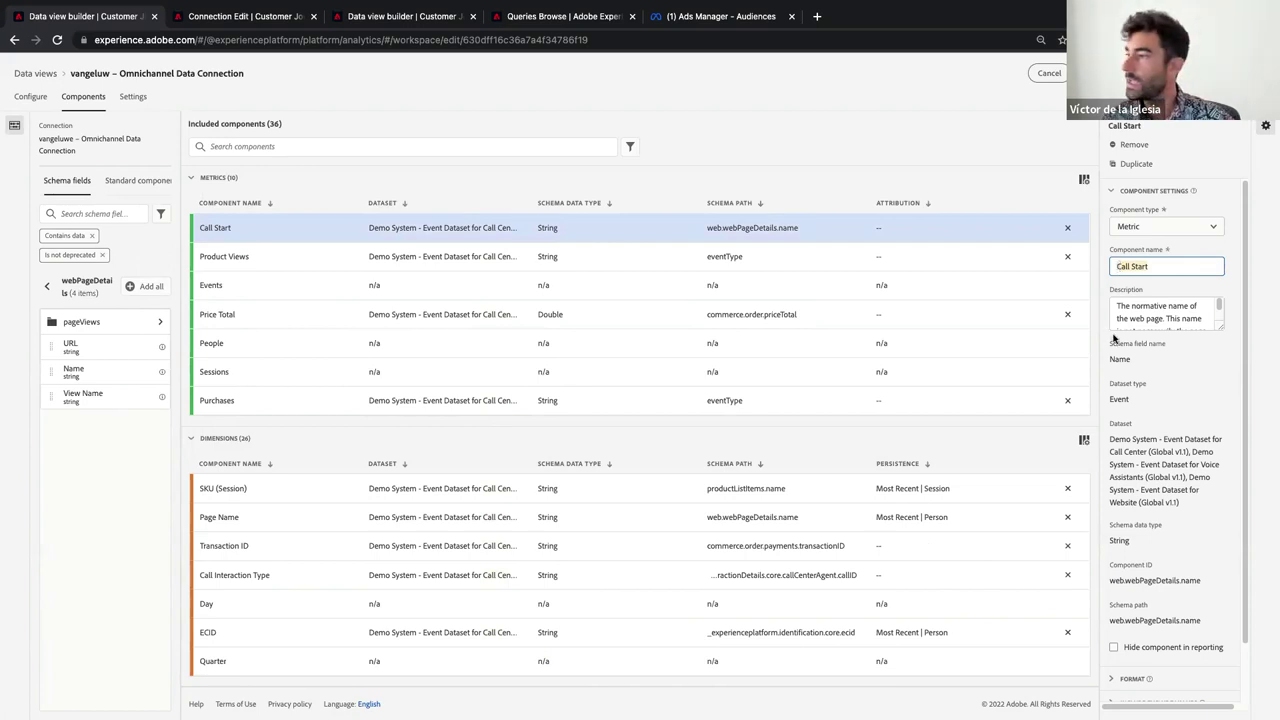
pyautogui.tripleClick(1131, 309)
pyautogui.press('BackSpace')
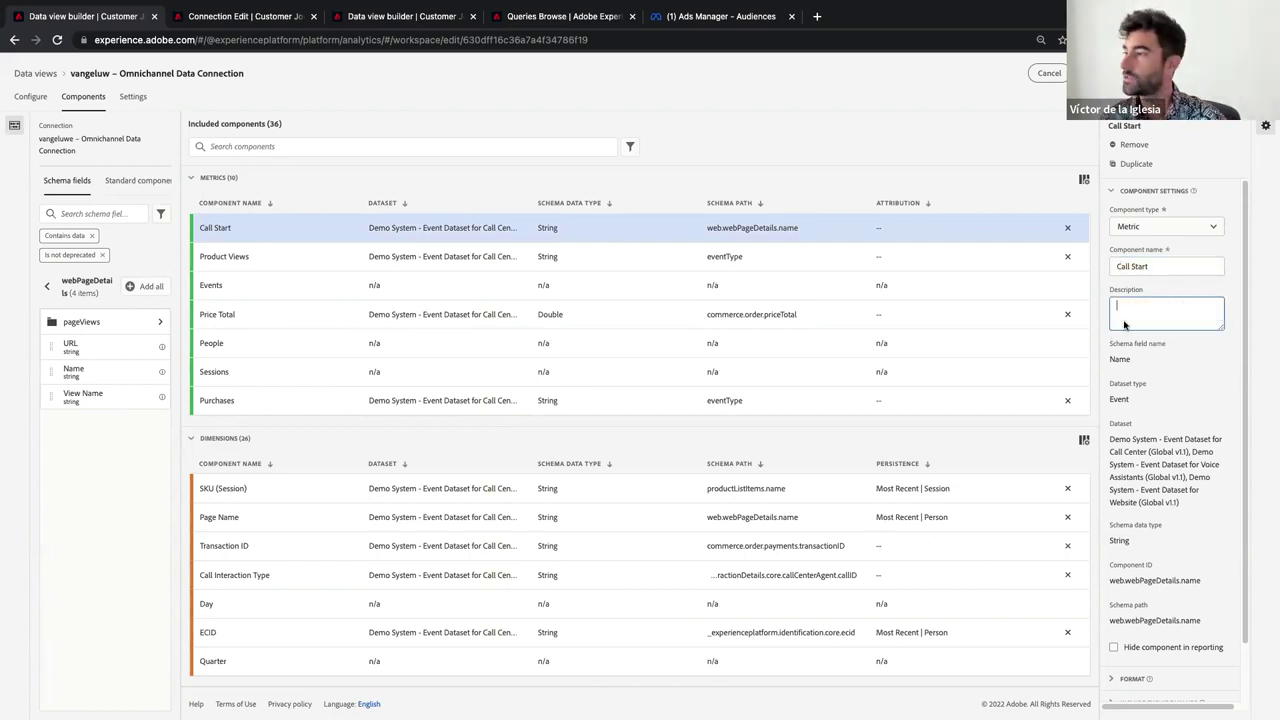
# Step: Set case-sensitive include/exclude values on the Call Start metric so it matches values containing the phrase "Call Start"
pyautogui.scroll(-1, 1135, 450)
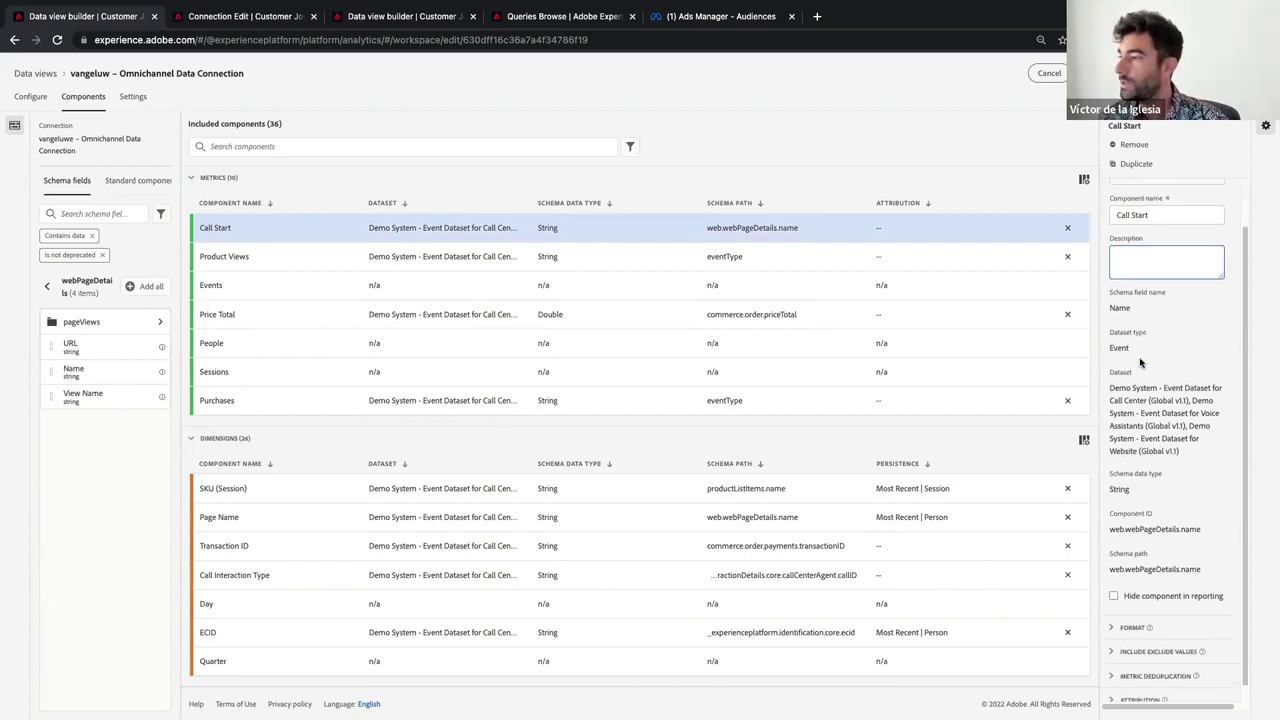
pyautogui.click(1135, 641)
pyautogui.scroll(-3, 1150, 595)
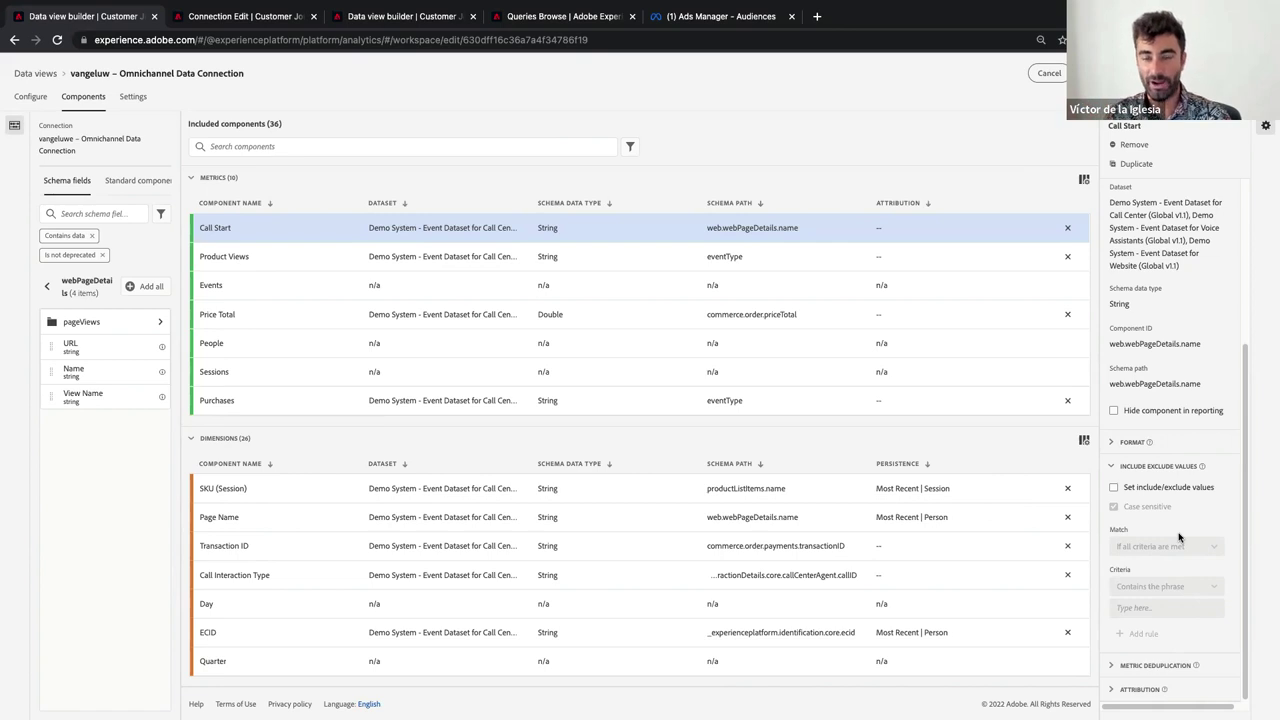
pyautogui.click(1155, 488)
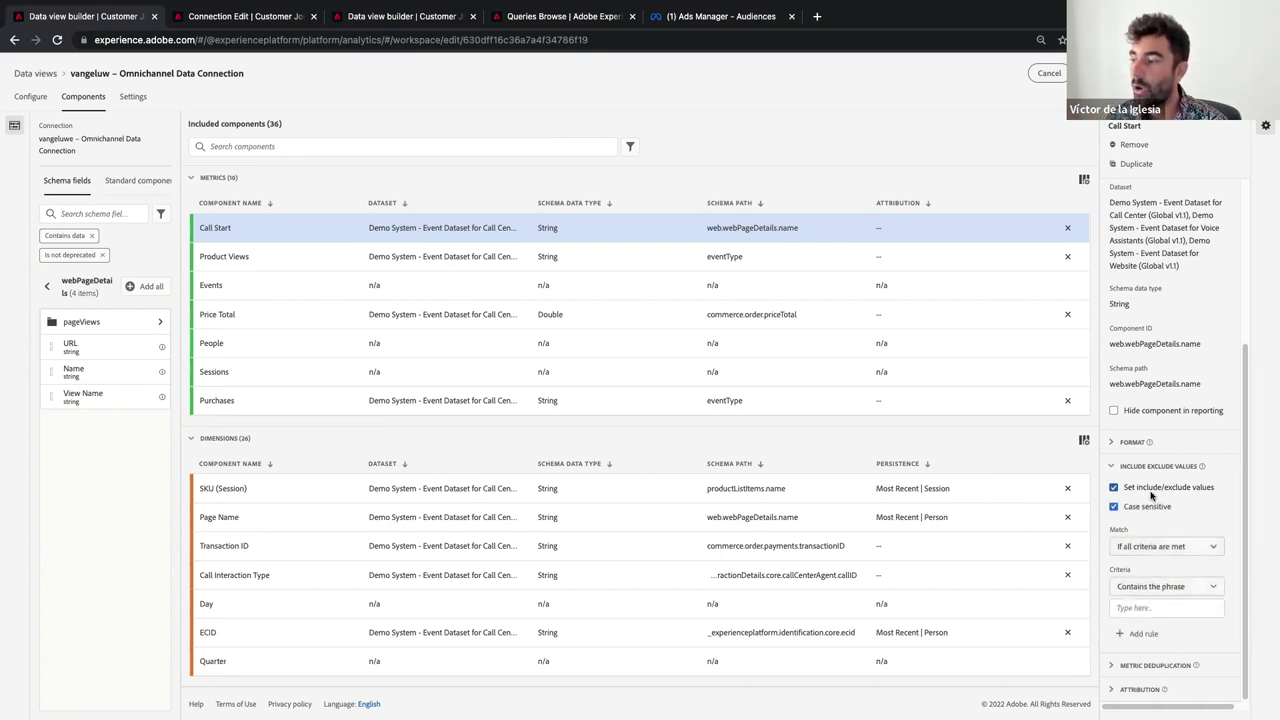
pyautogui.click(1144, 608)
pyautogui.write('Call Start')
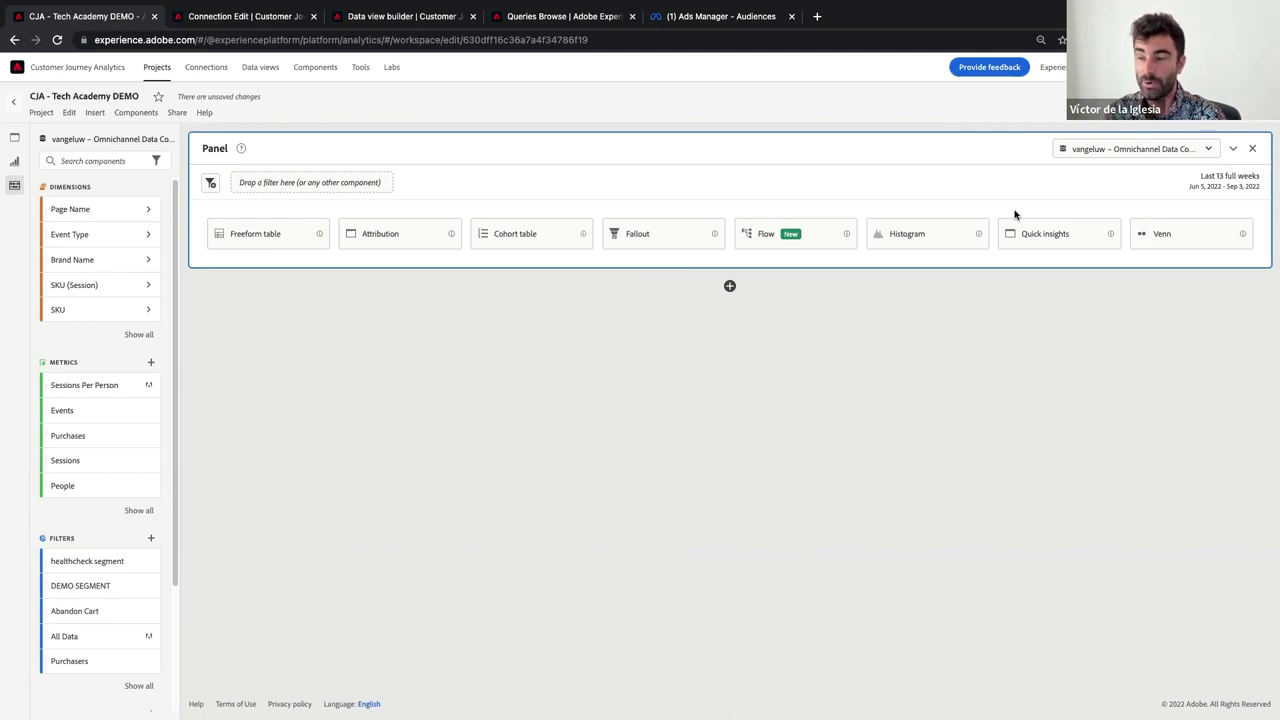
# Step: Add a freeform table with the Call Start metric to the project panel, and clear the Metrics filter from the component list
pyautogui.click(287, 237)
pyautogui.click(64, 362)
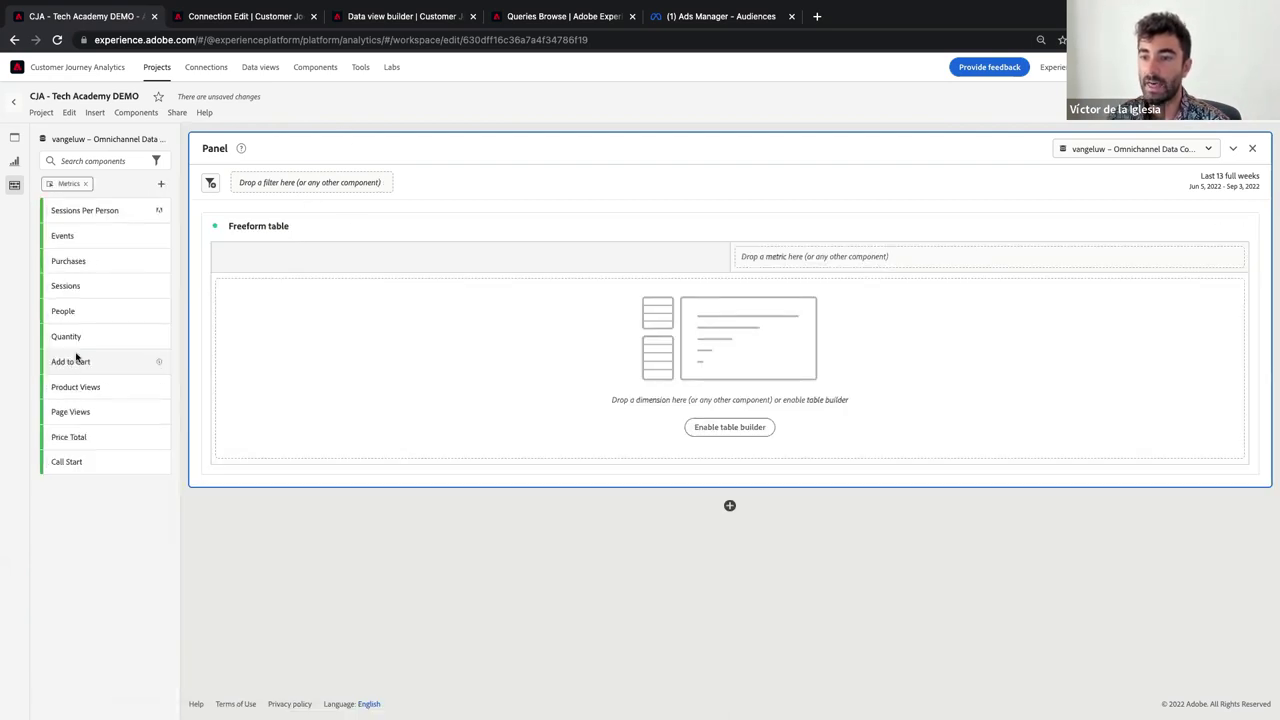
pyautogui.moveTo(158, 462)
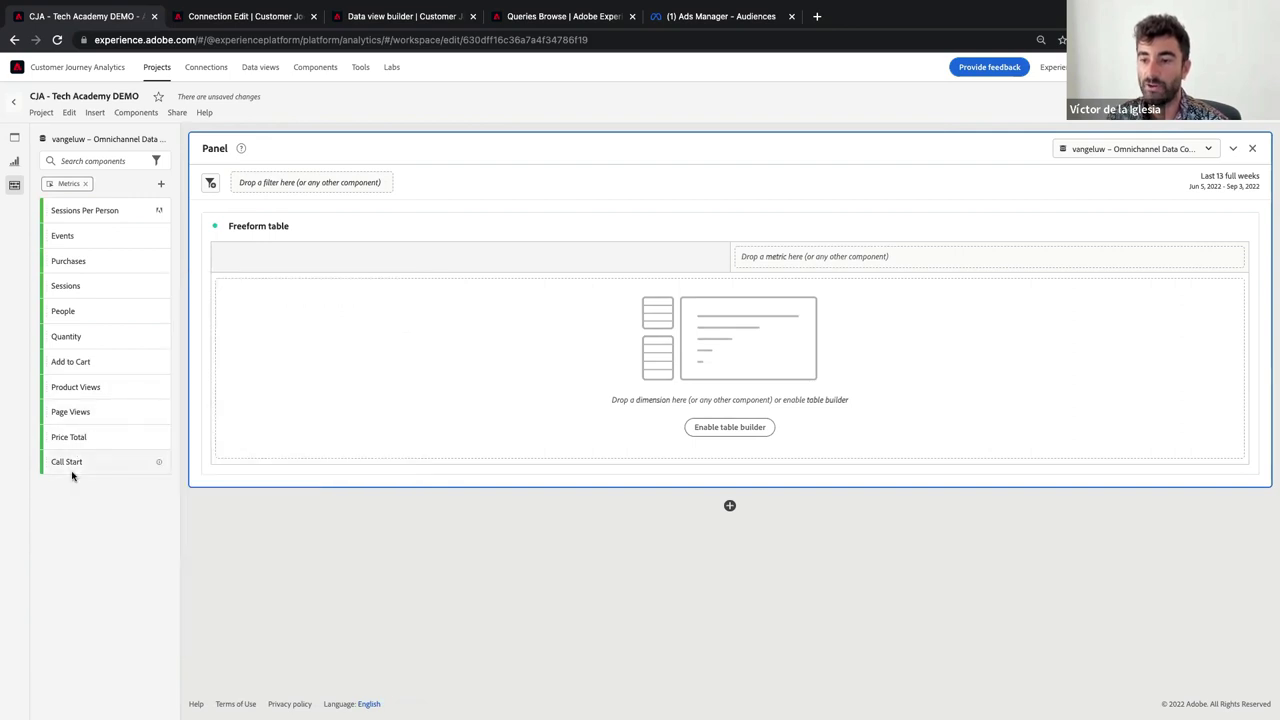
pyautogui.moveTo(74, 466); pyautogui.dragTo(877, 256)
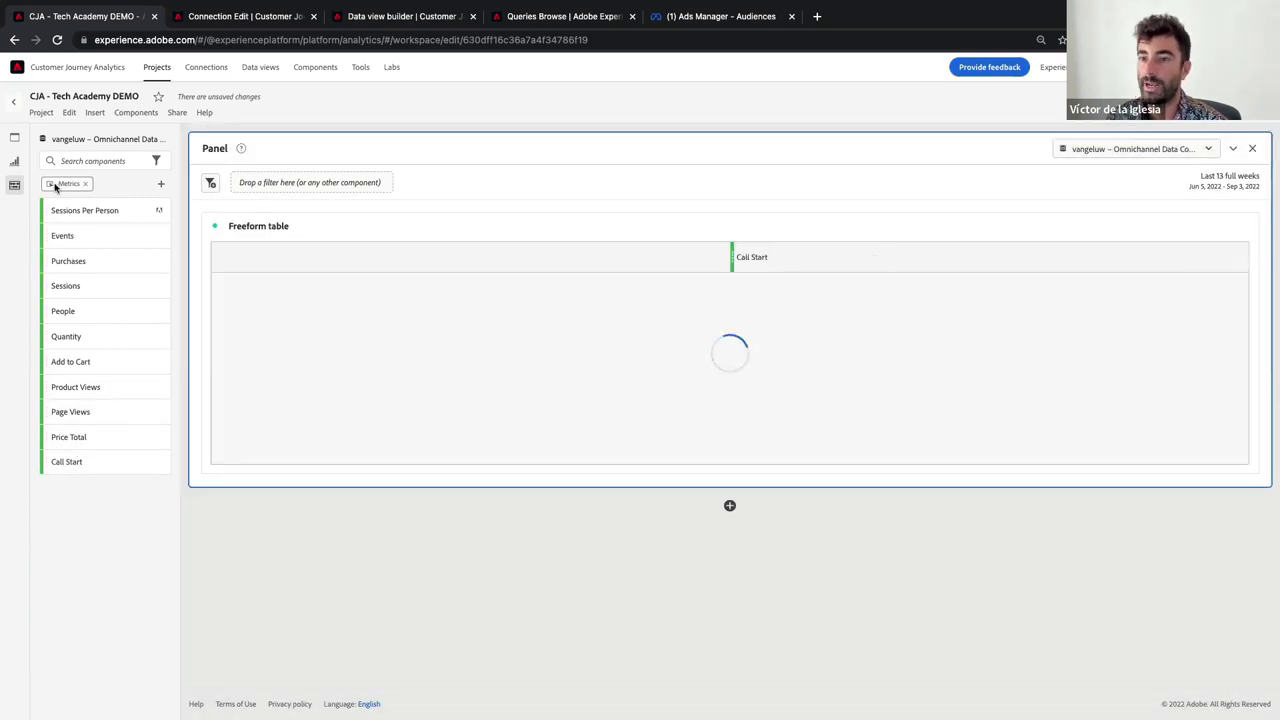
pyautogui.click(87, 185)
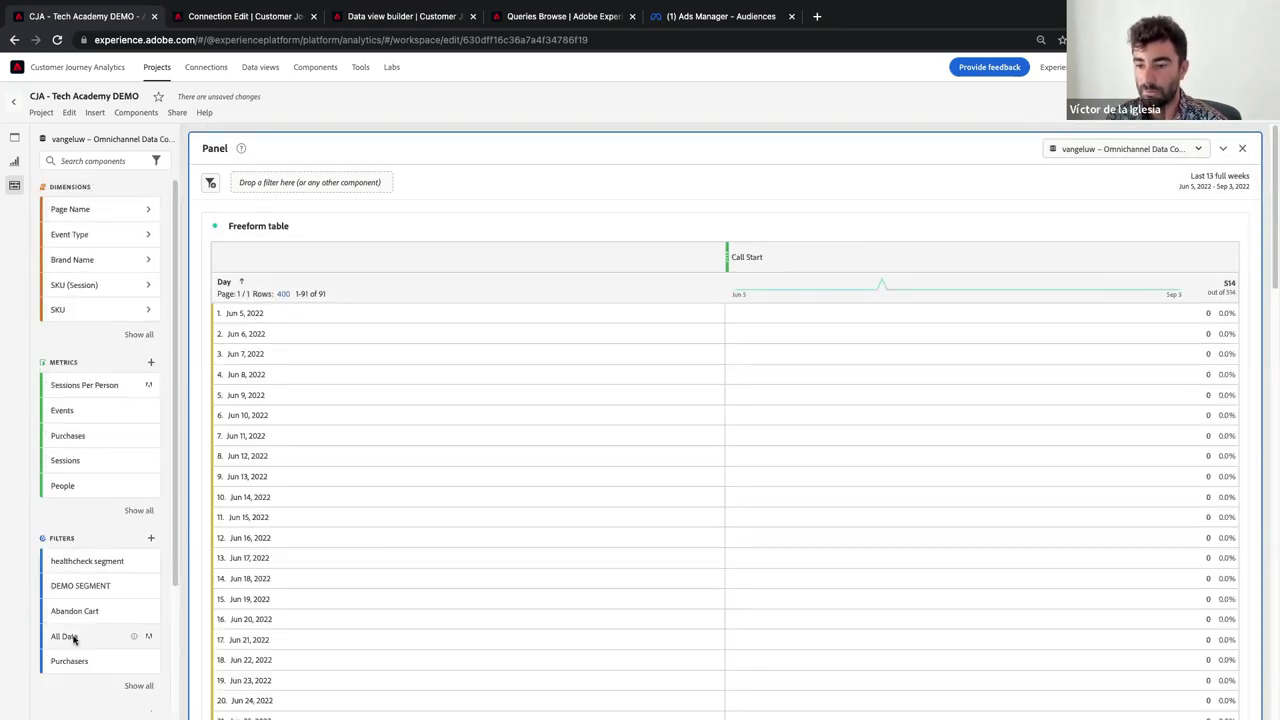
# Step: Replace the freeform table's Day rows with the All Data filter and remove the table from the panel
pyautogui.moveTo(70, 636); pyautogui.dragTo(344, 295)
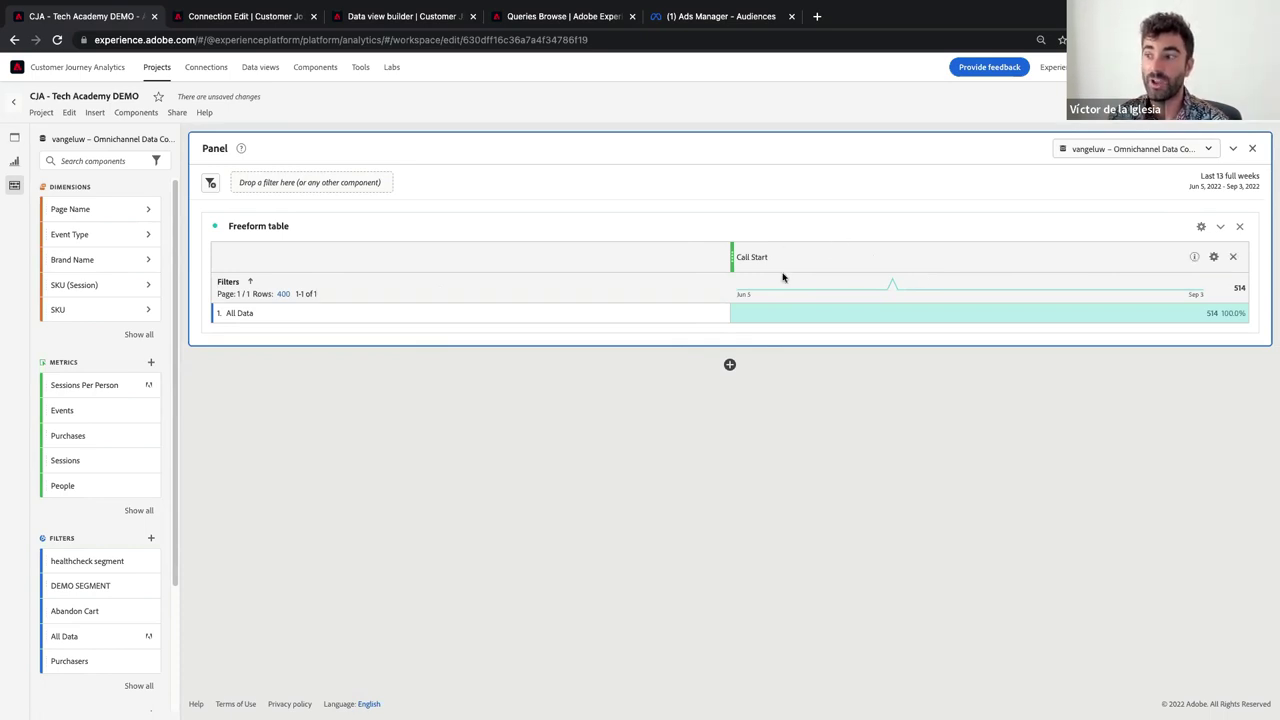
pyautogui.click(1240, 226)
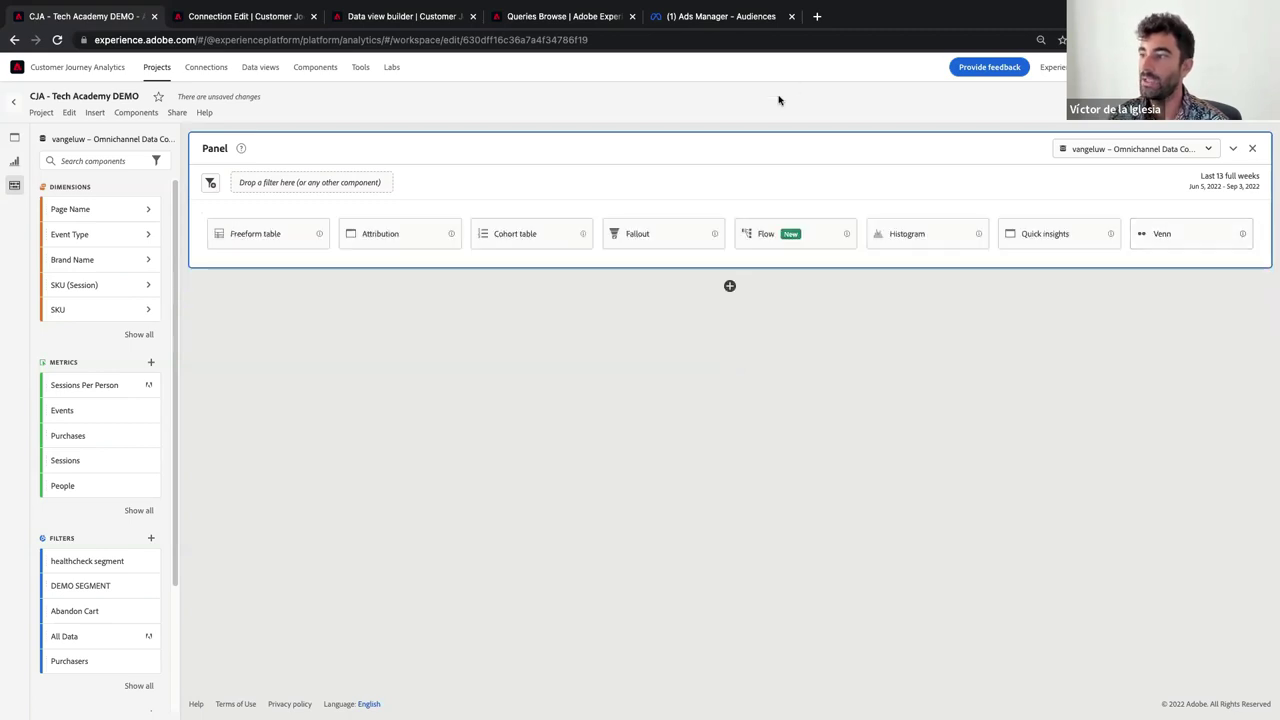
# Step: Try a Flow visualization that ends with Page Name and is extended by one preceding column
pyautogui.click(770, 243)
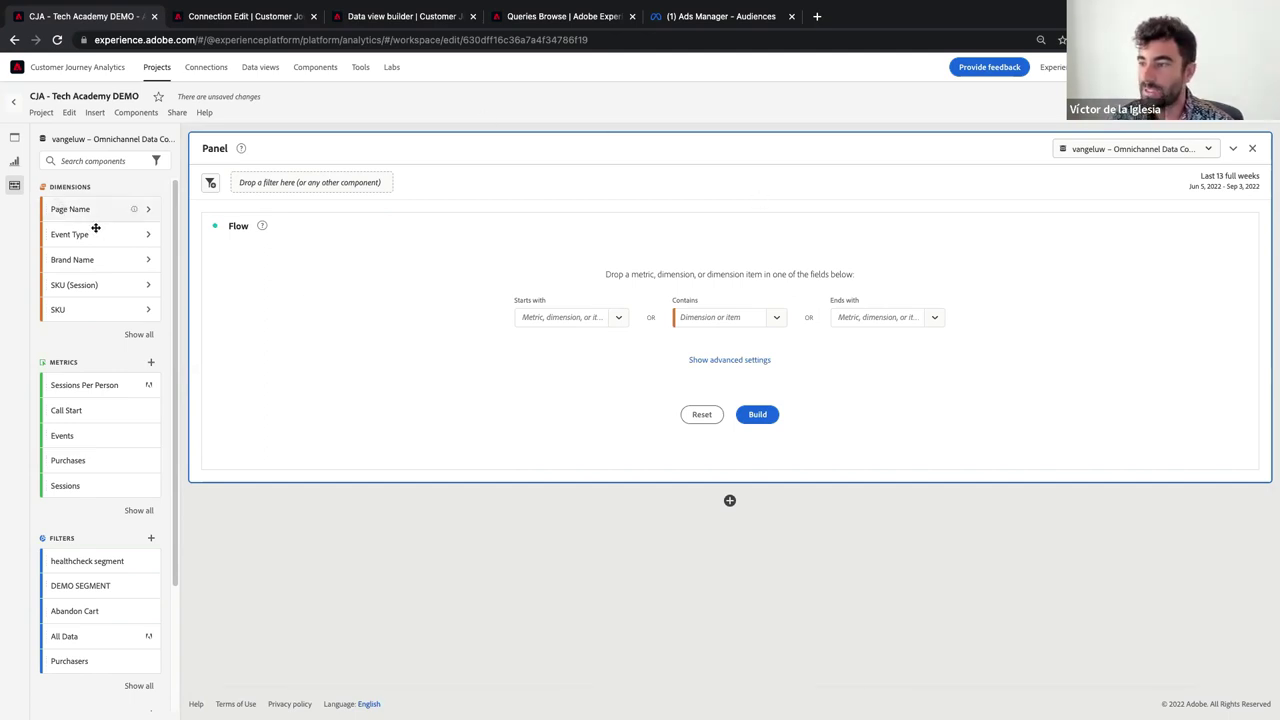
pyautogui.moveTo(60, 210); pyautogui.dragTo(905, 318)
pyautogui.click(760, 431)
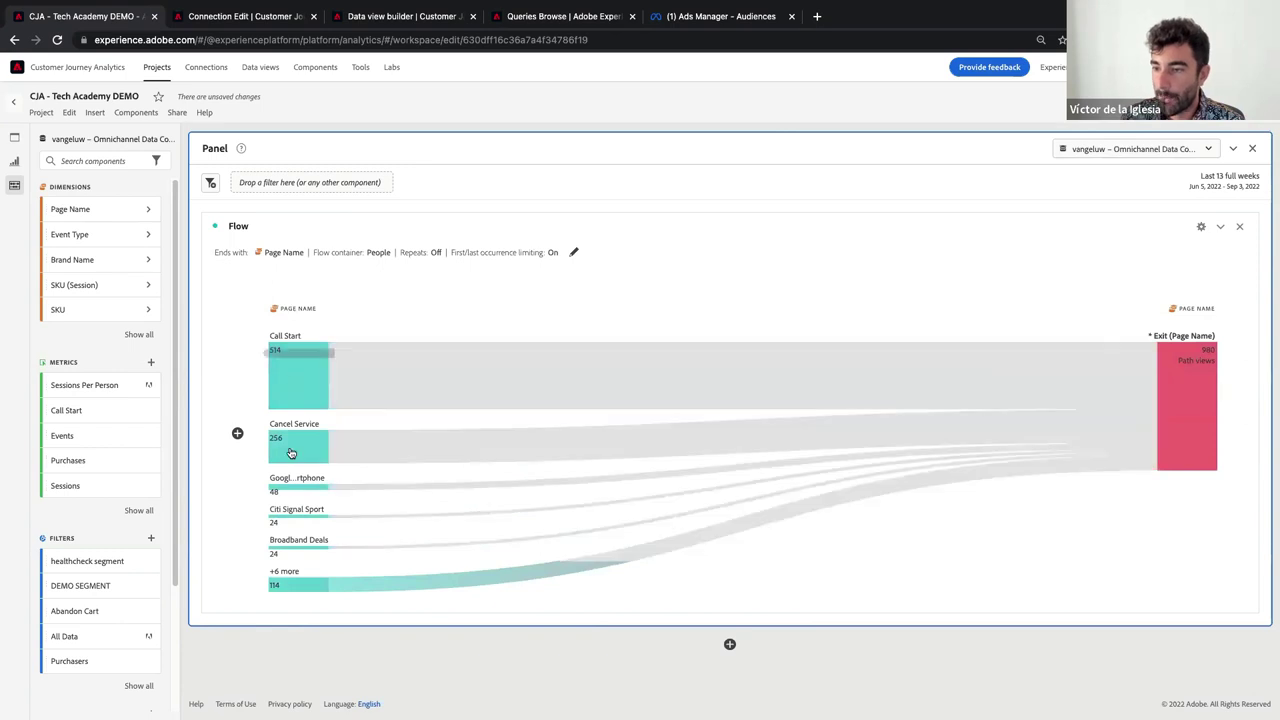
pyautogui.click(237, 436)
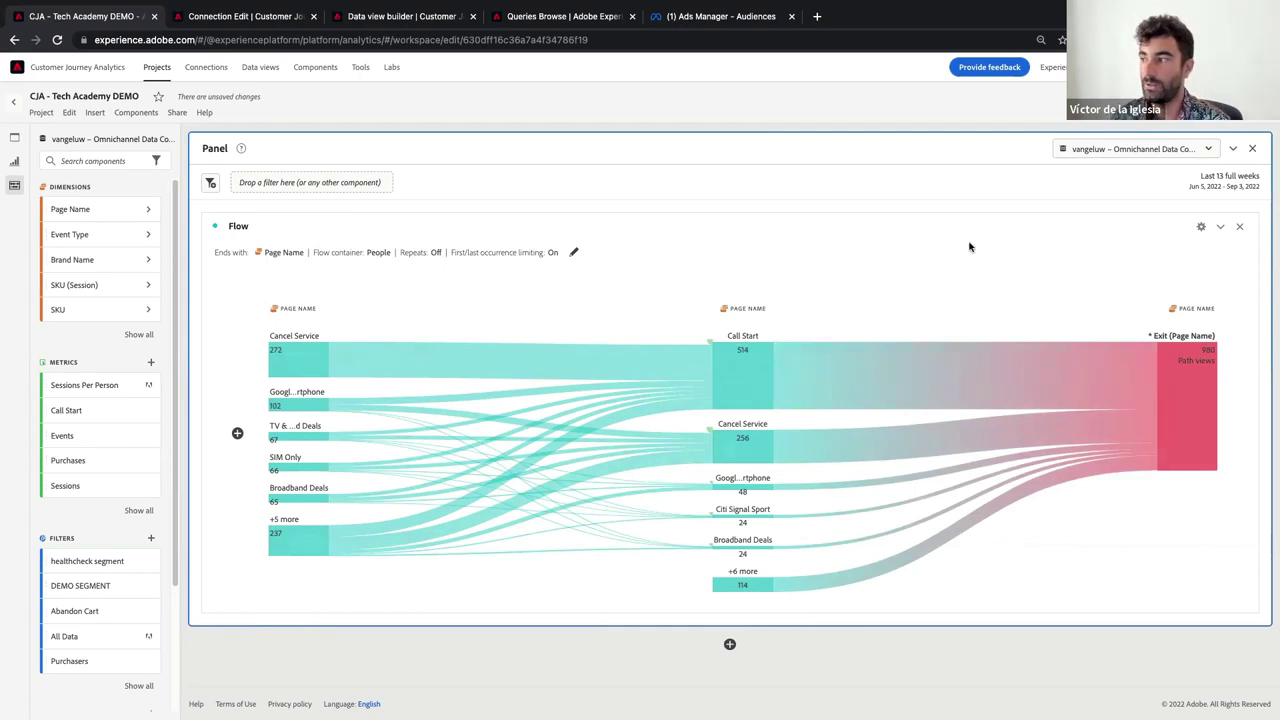
pyautogui.click(1239, 232)
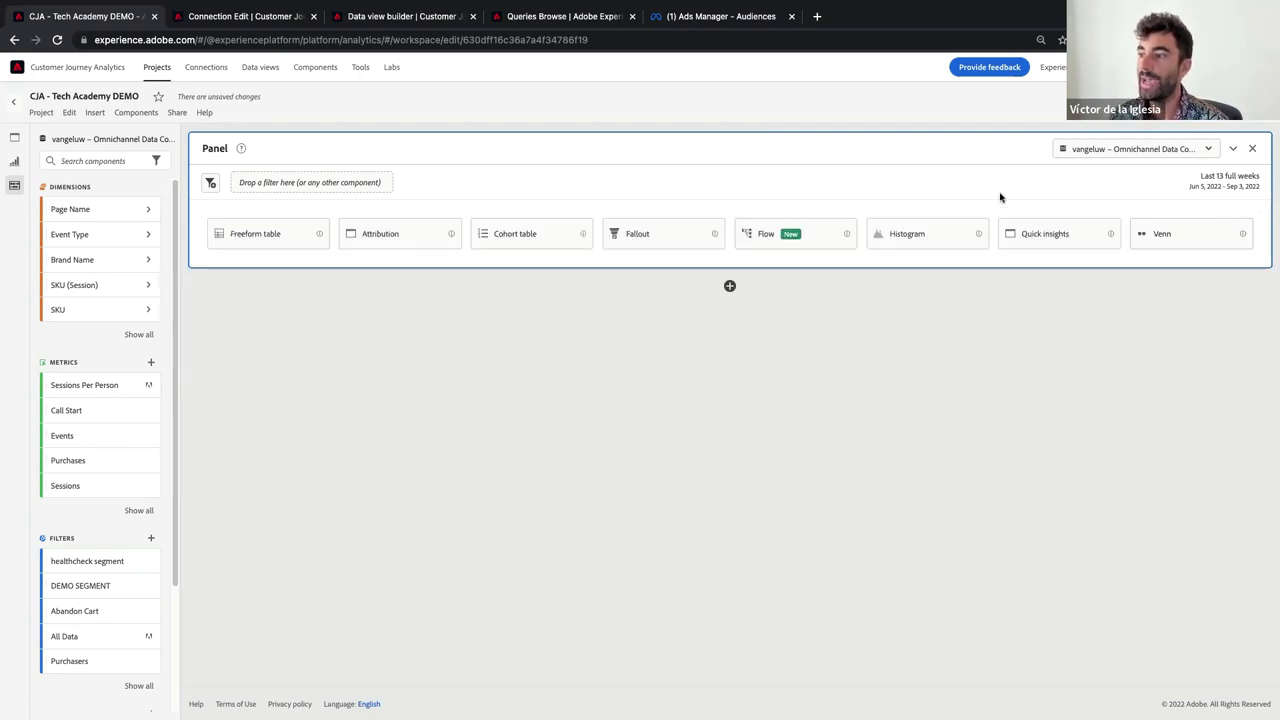
# Step: Add a Flow visualization that ends with the Call Start metric and uses Page Name as the pathing dimension
pyautogui.click(840, 232)
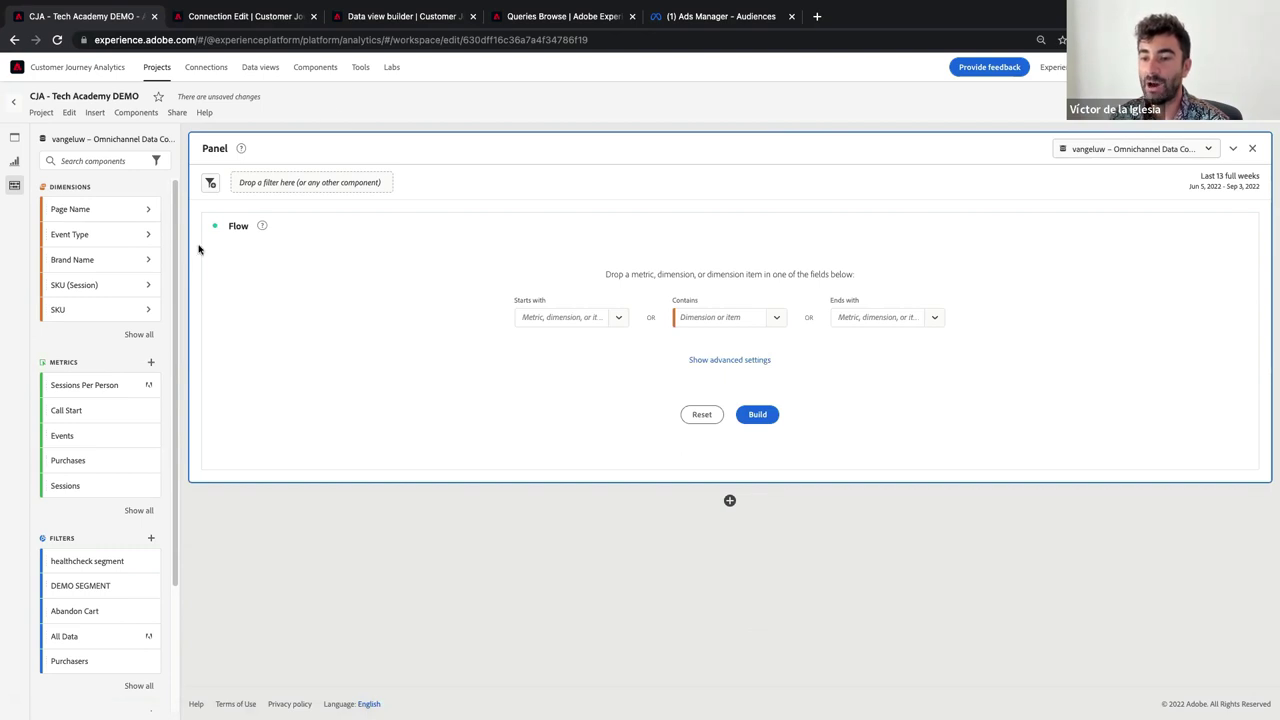
pyautogui.click(56, 364)
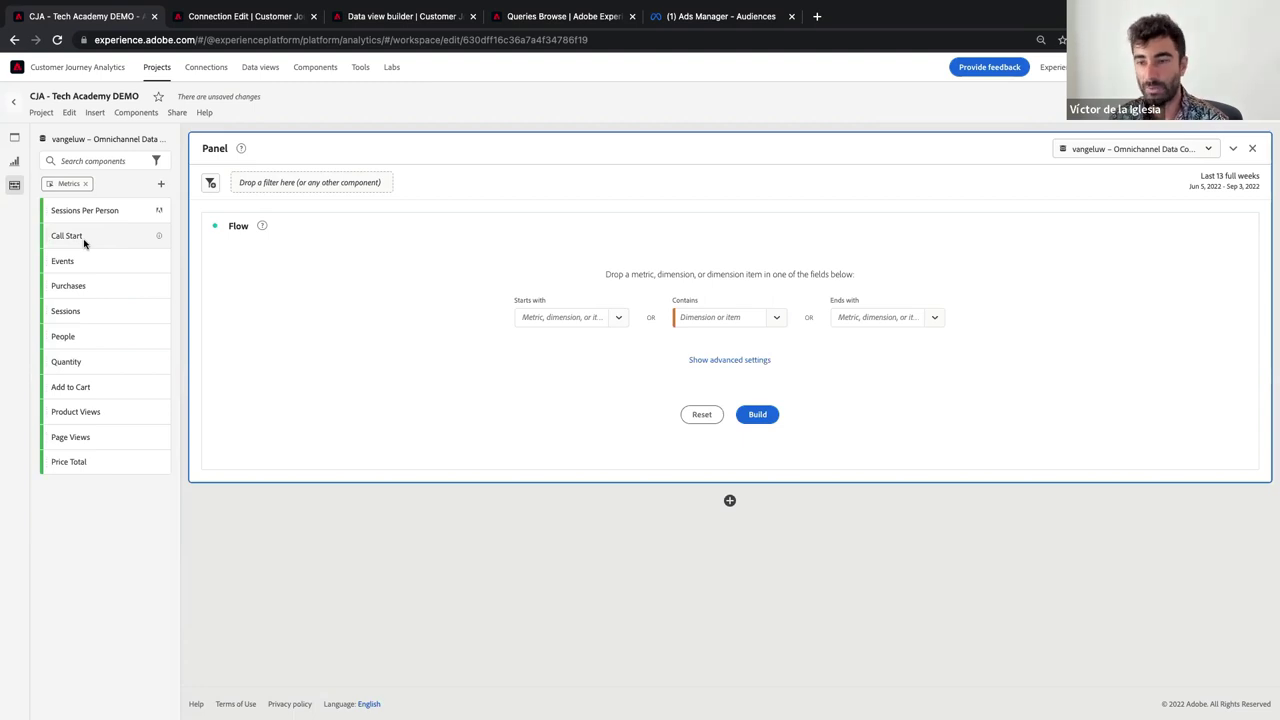
pyautogui.moveTo(84, 242); pyautogui.dragTo(878, 330)
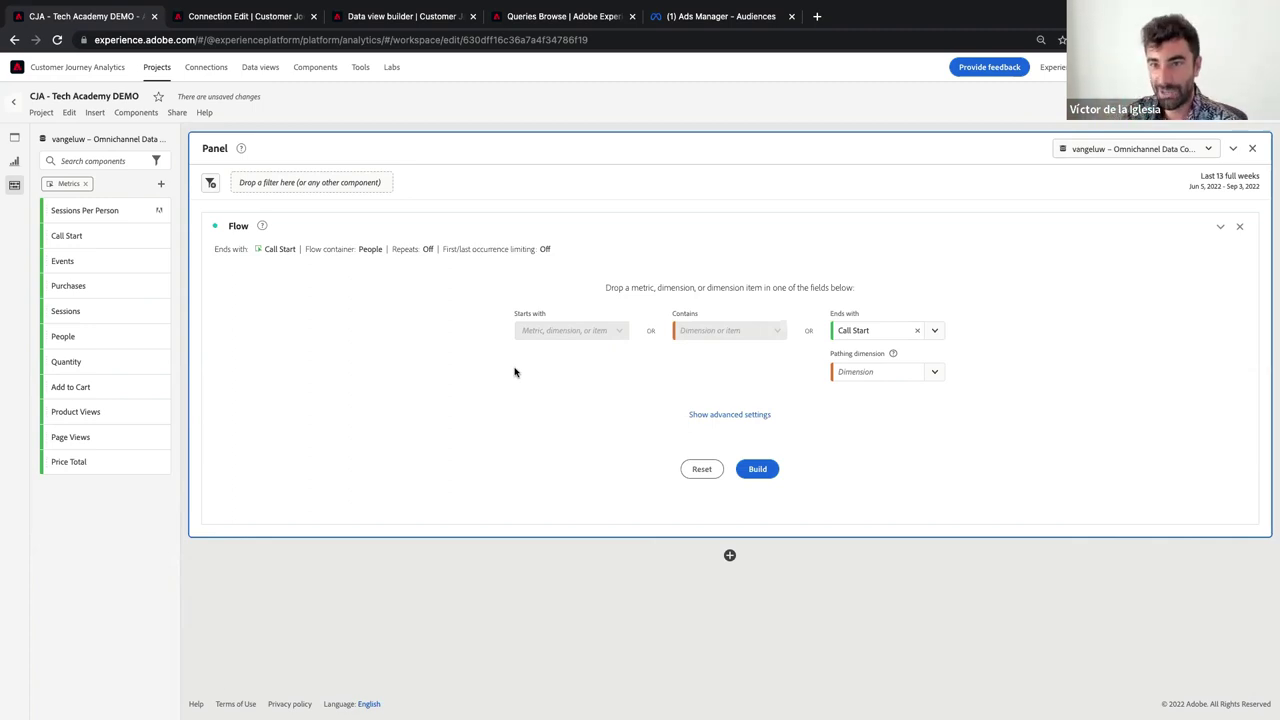
pyautogui.click(935, 372)
pyautogui.click(852, 398)
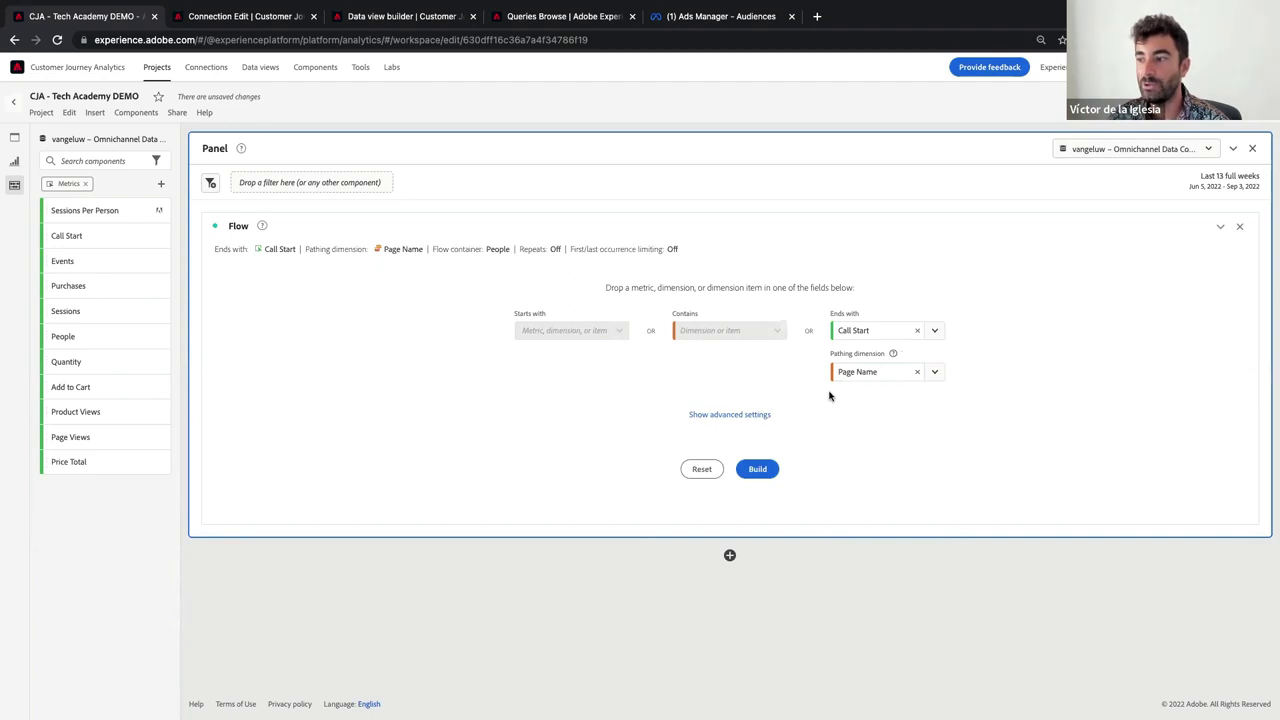
# Step: Set the flow's number of columns to 3 in the advanced settings and build it
pyautogui.click(745, 415)
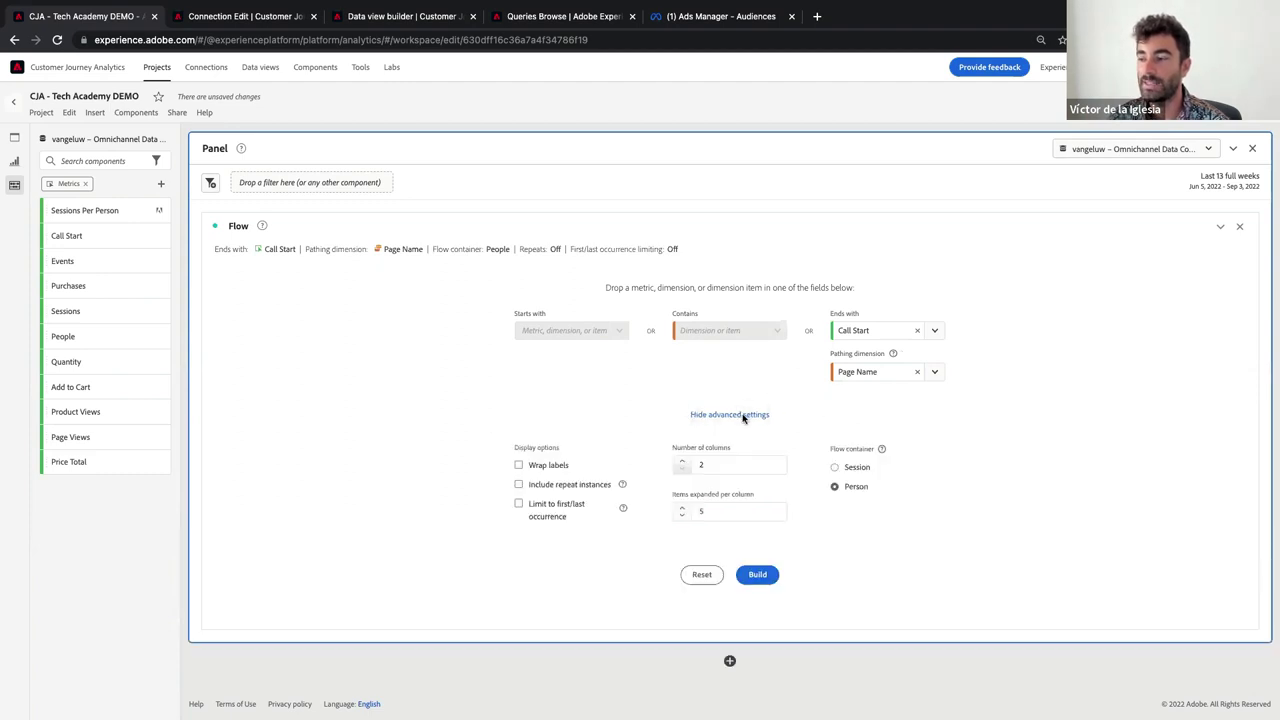
pyautogui.click(683, 461)
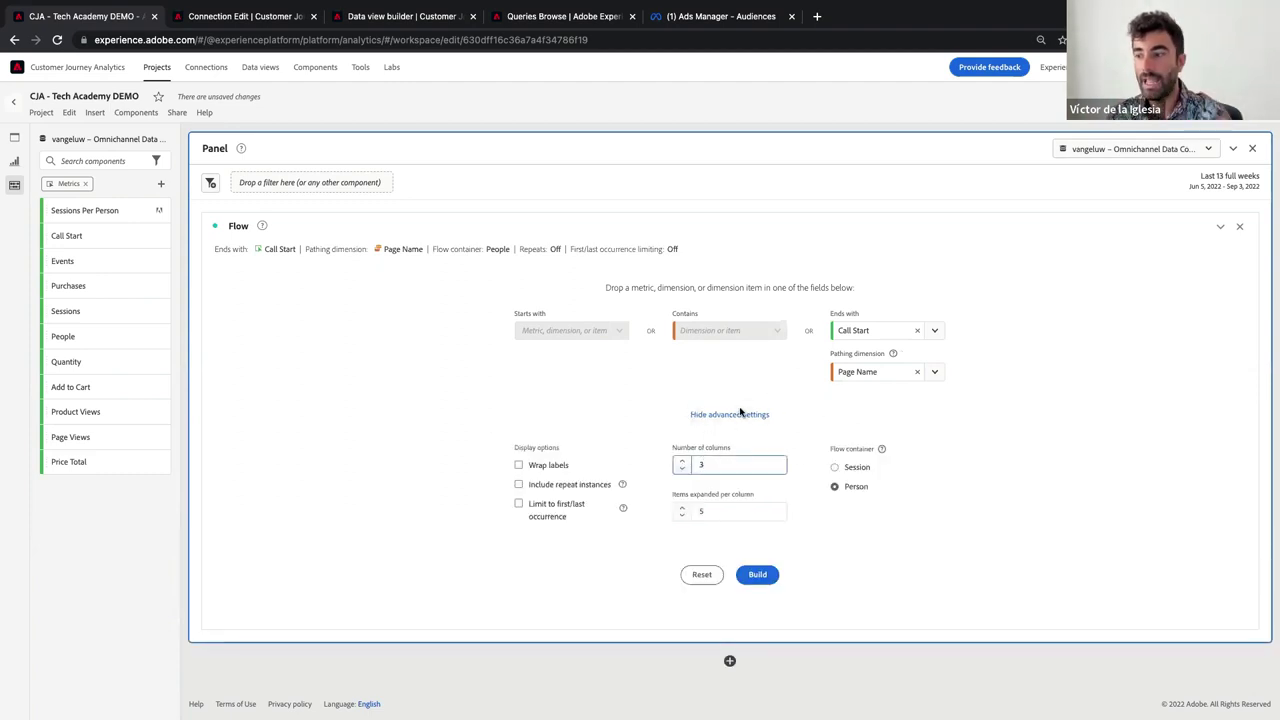
pyautogui.click(755, 574)
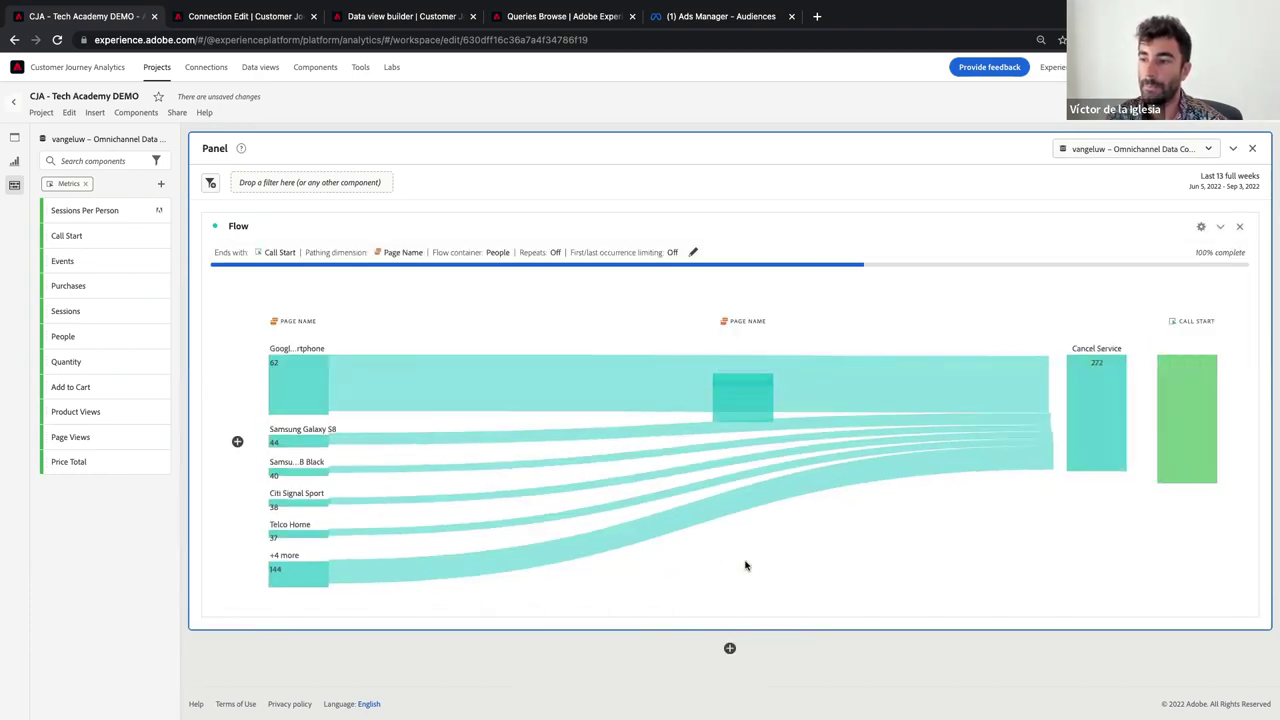
# Step: Clear the Metrics filter from the component list and add SKU as a column before the flow's first Page Name column
pyautogui.moveTo(1182, 358)
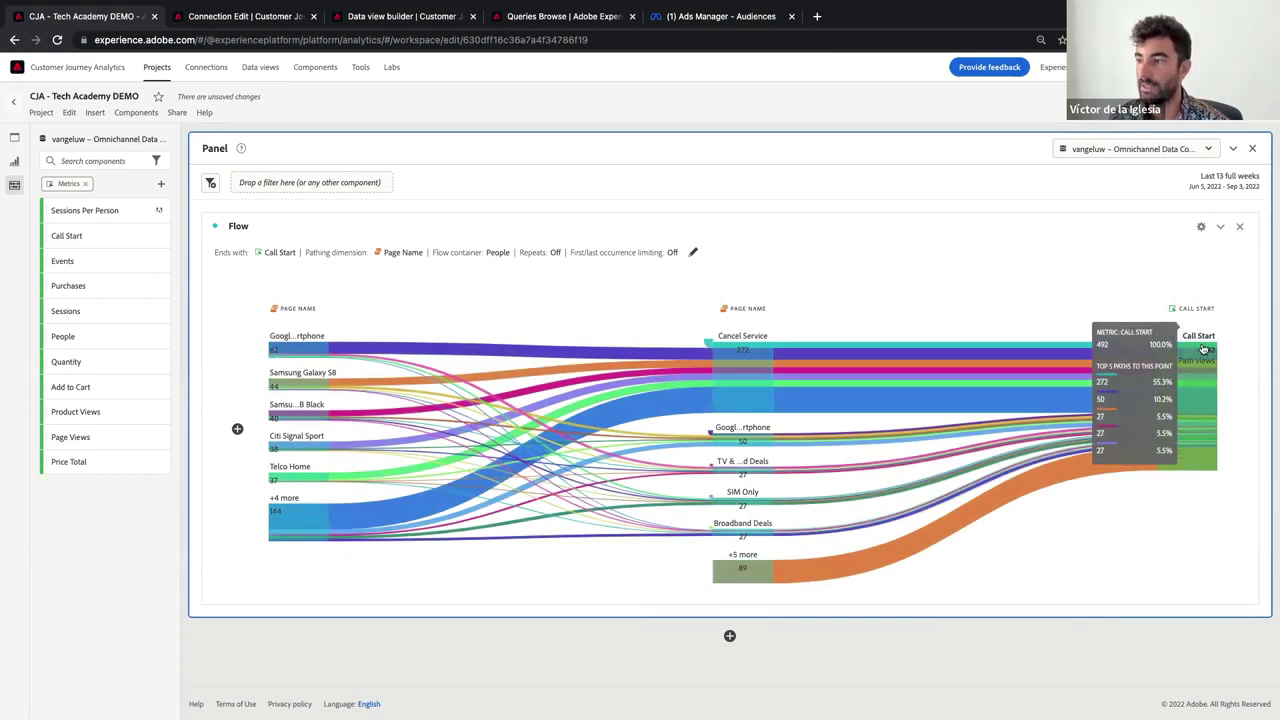
pyautogui.moveTo(741, 400)
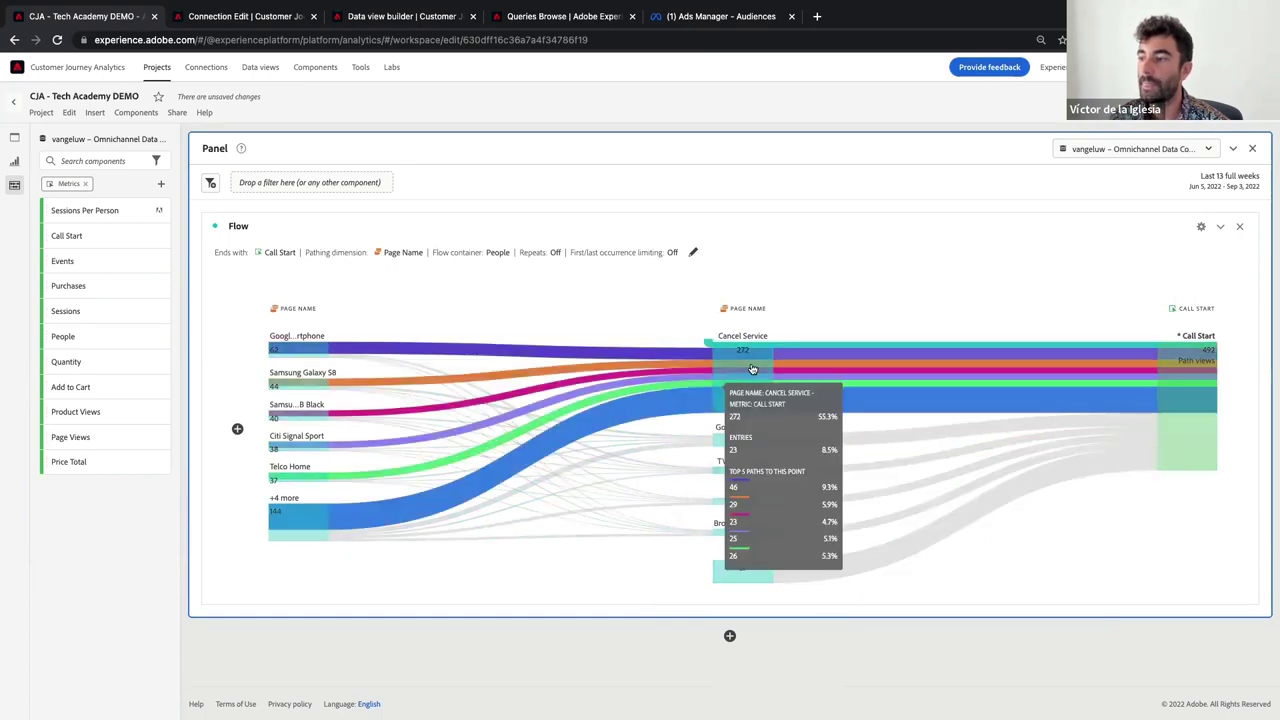
pyautogui.moveTo(1159, 379)
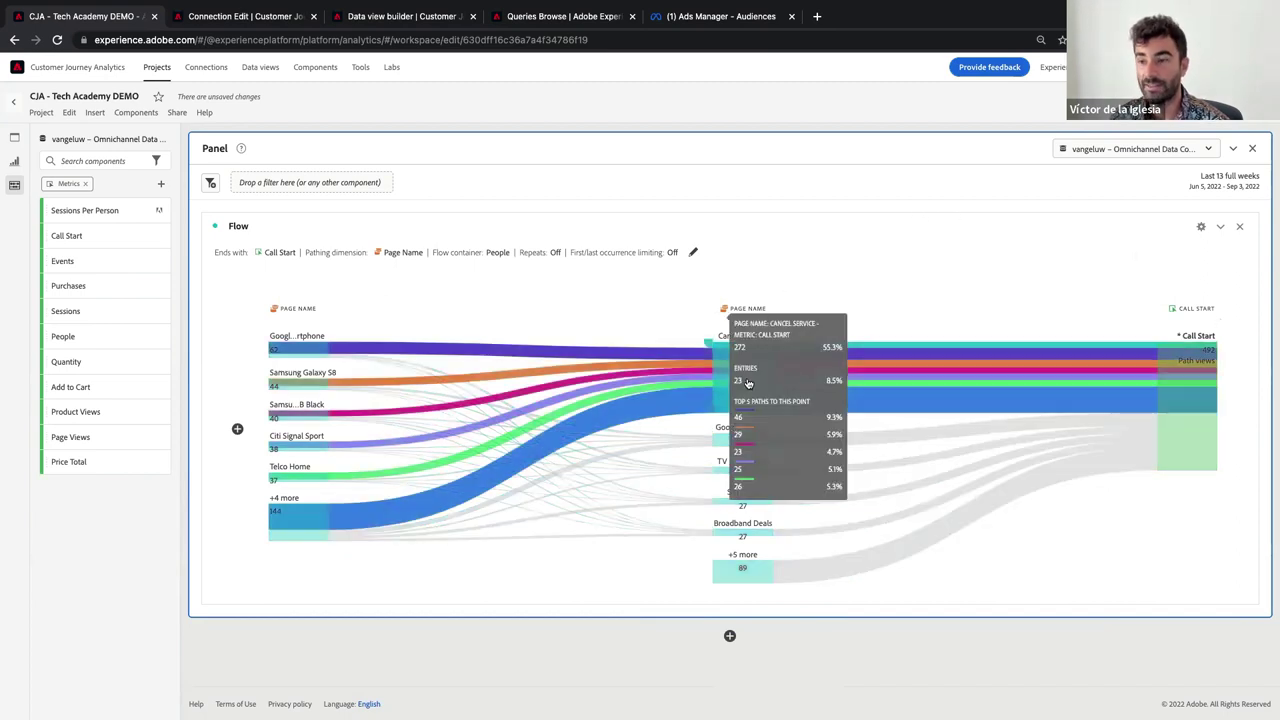
pyautogui.click(85, 183)
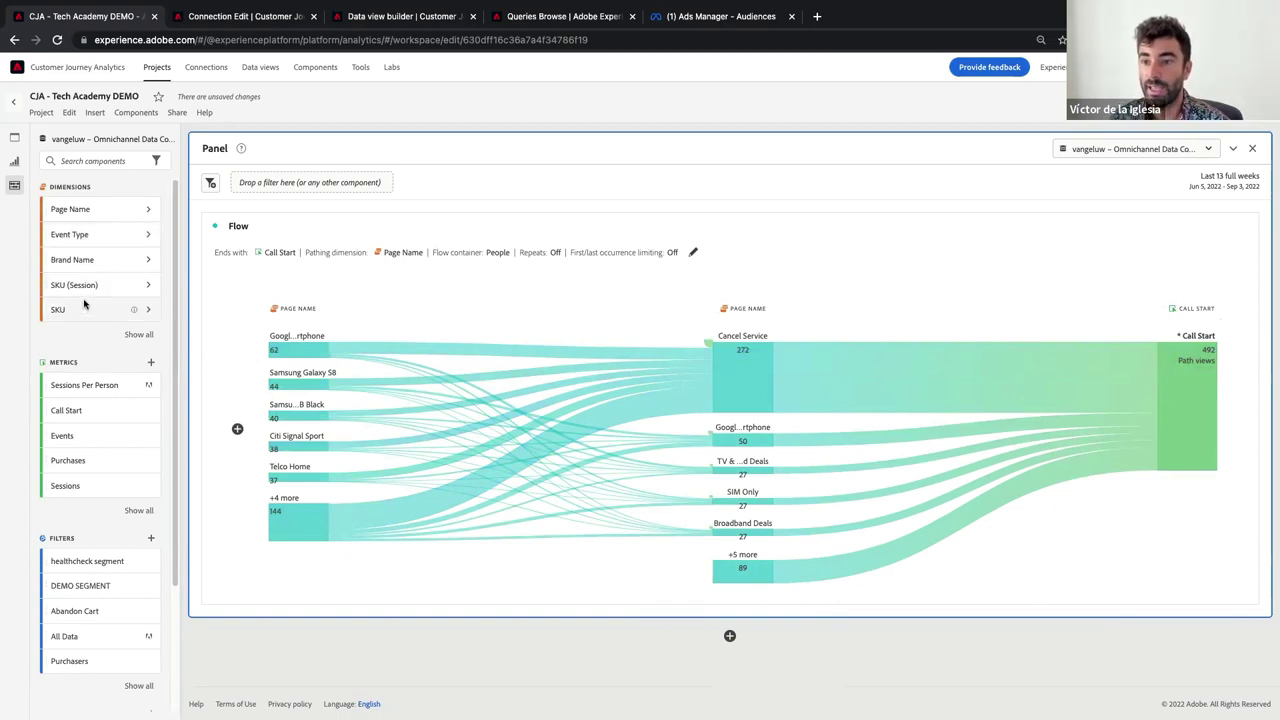
pyautogui.moveTo(158, 314); pyautogui.dragTo(259, 380)
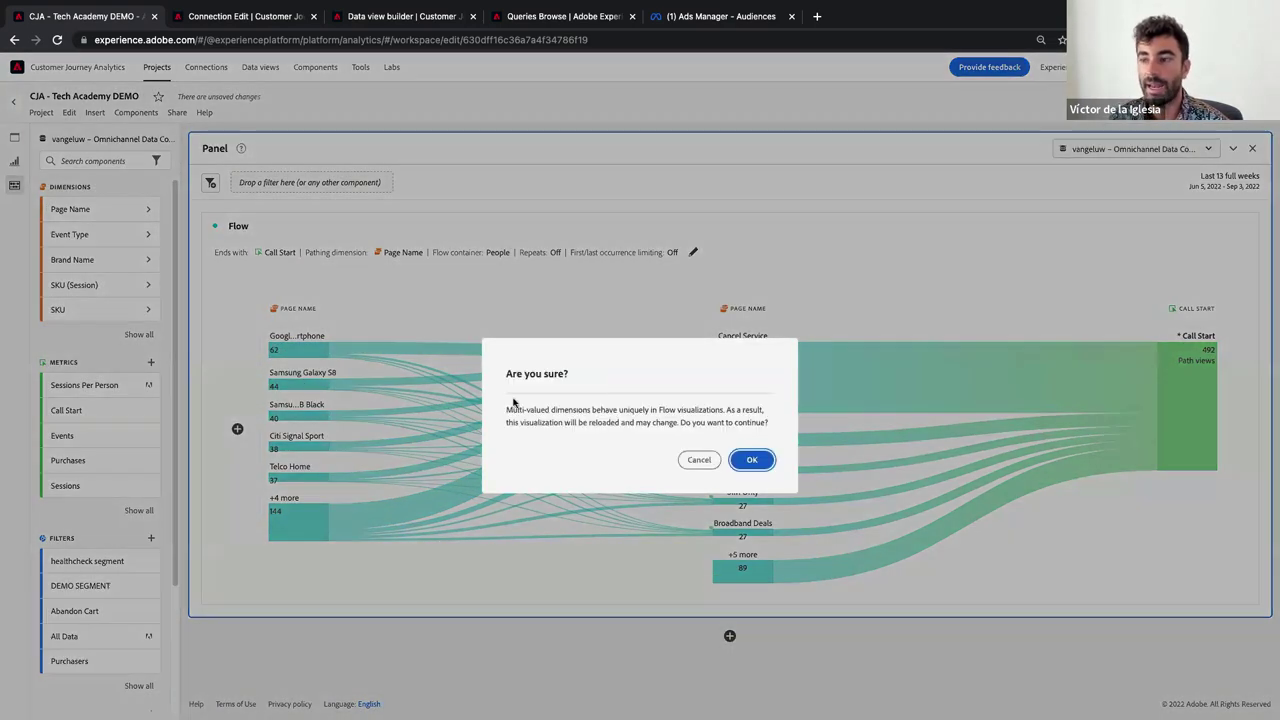
pyautogui.click(751, 458)
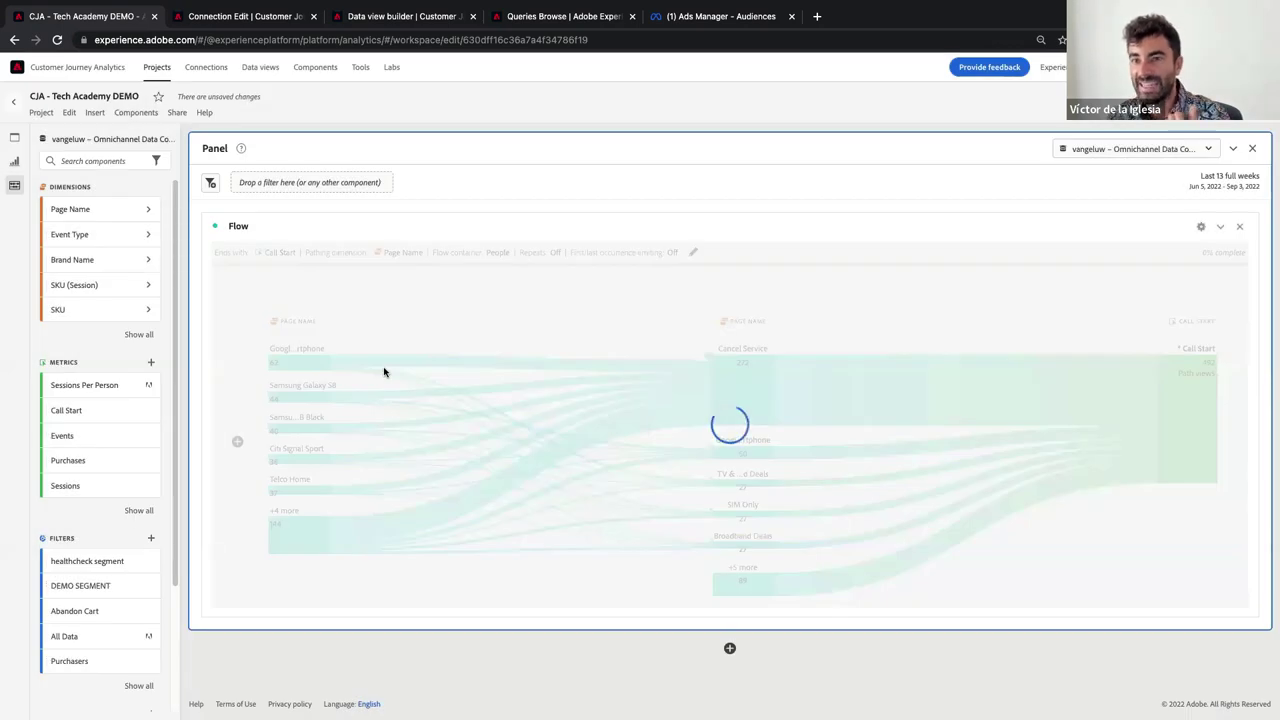
pyautogui.click(88, 161)
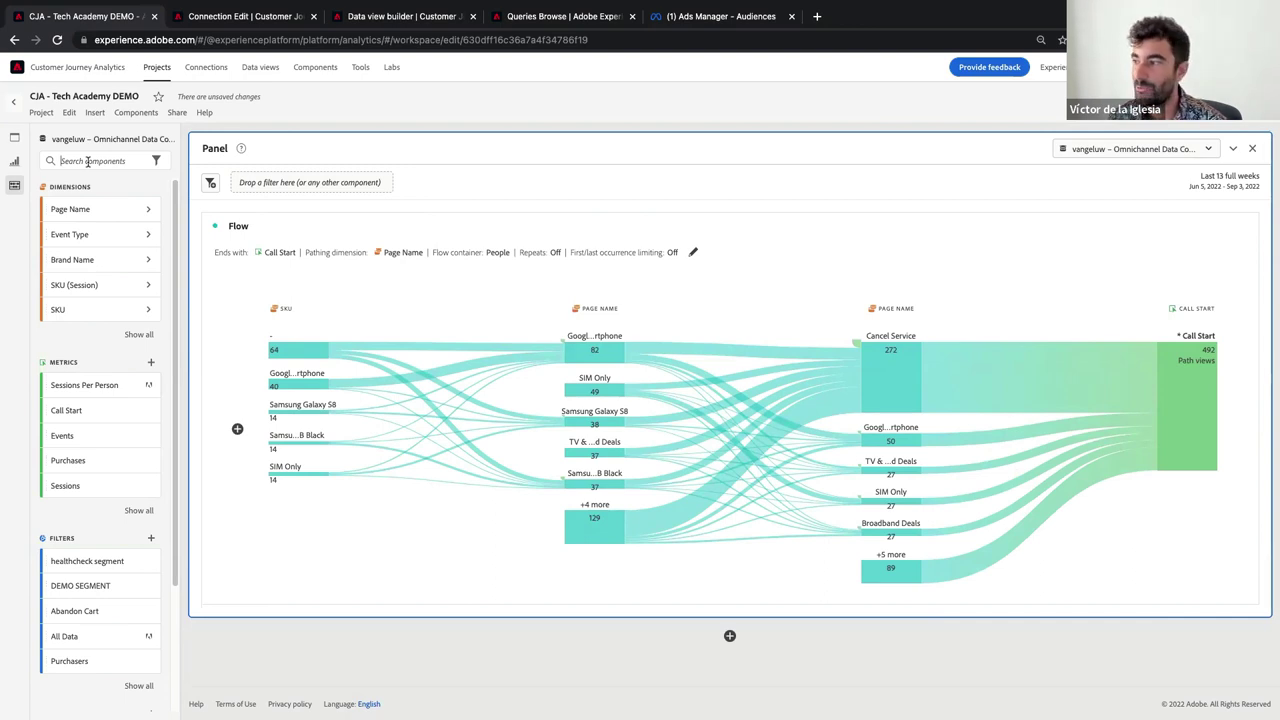
pyautogui.click(88, 161)
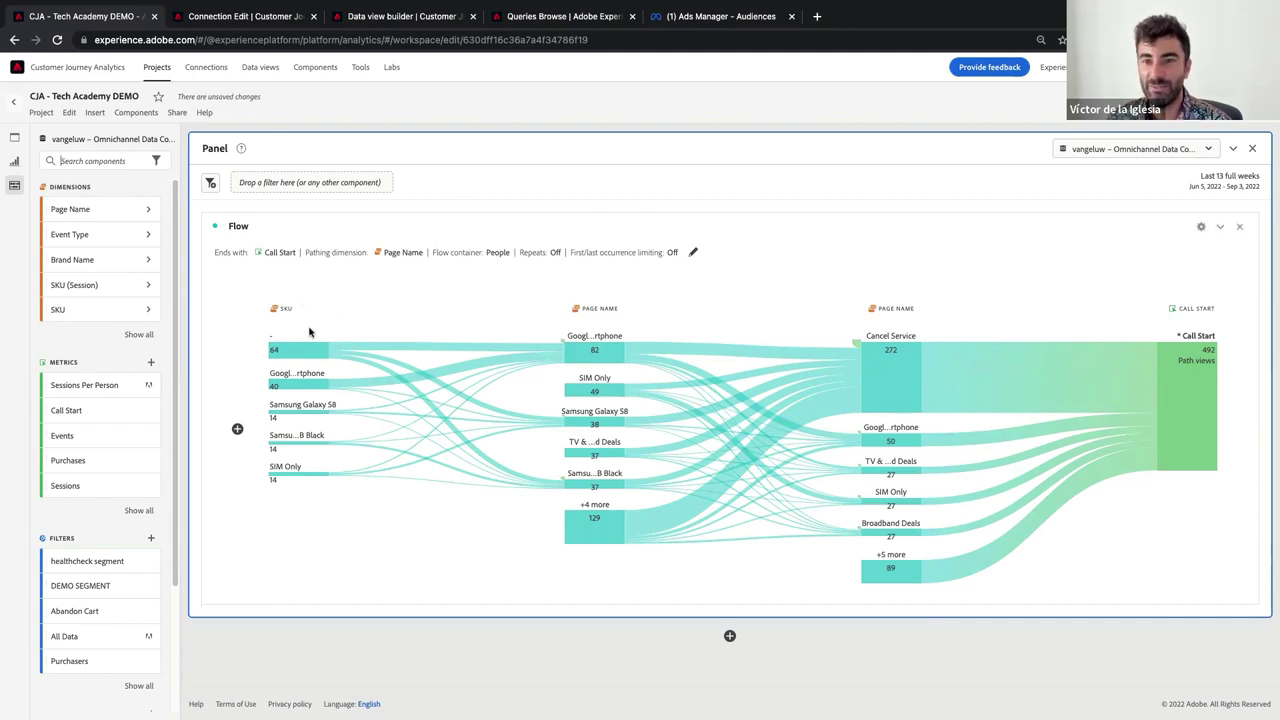
# Step: Filter the flow's SKU column by the search word "samsung"
pyautogui.moveTo(289, 350)
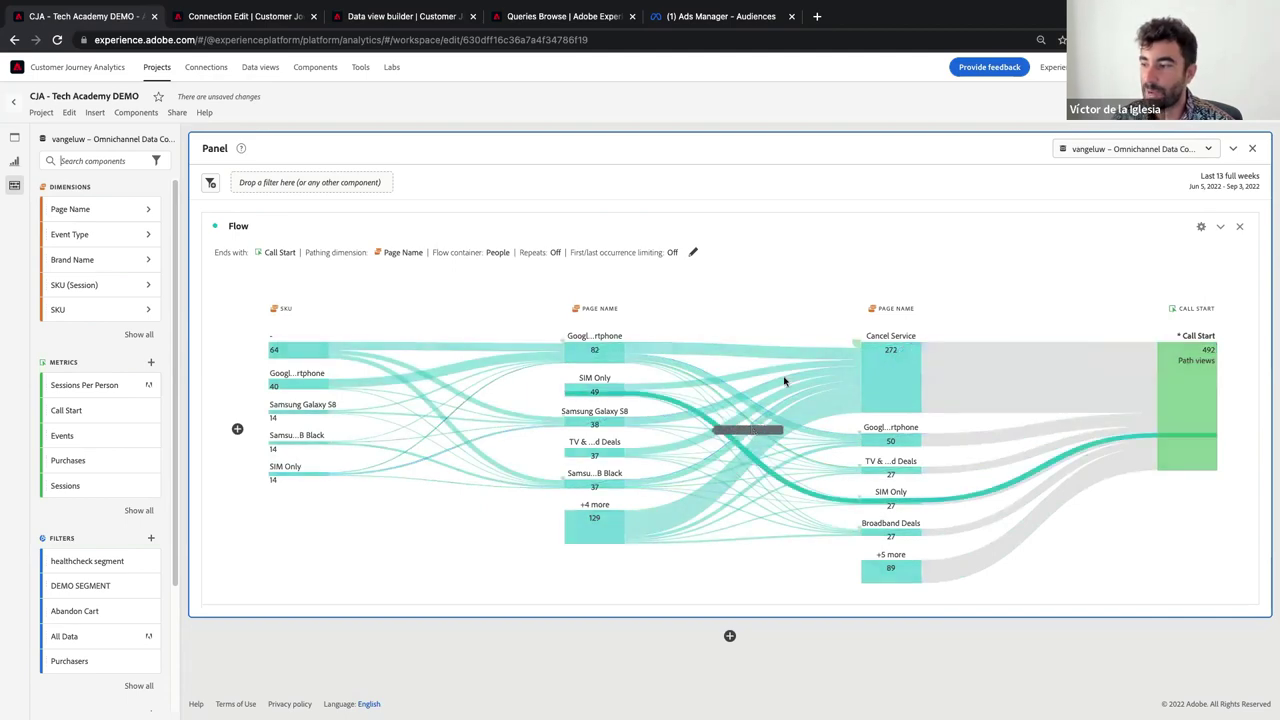
pyautogui.moveTo(875, 568)
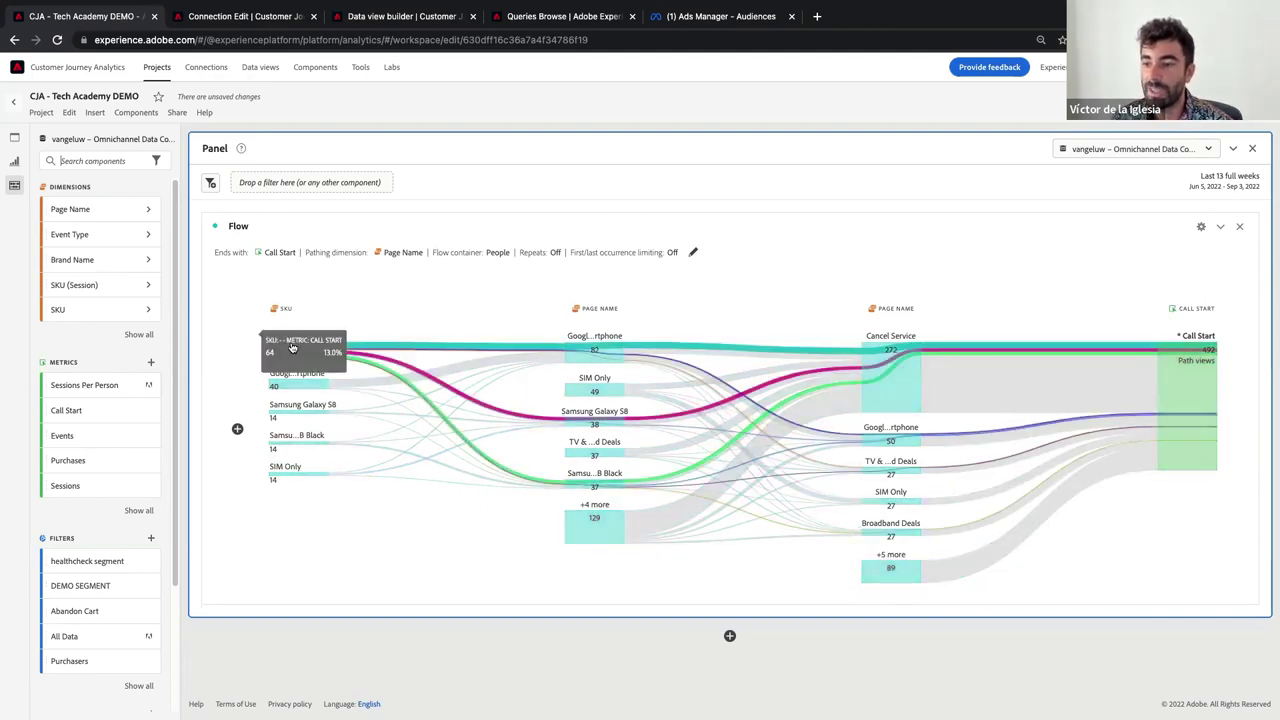
pyautogui.moveTo(290, 443)
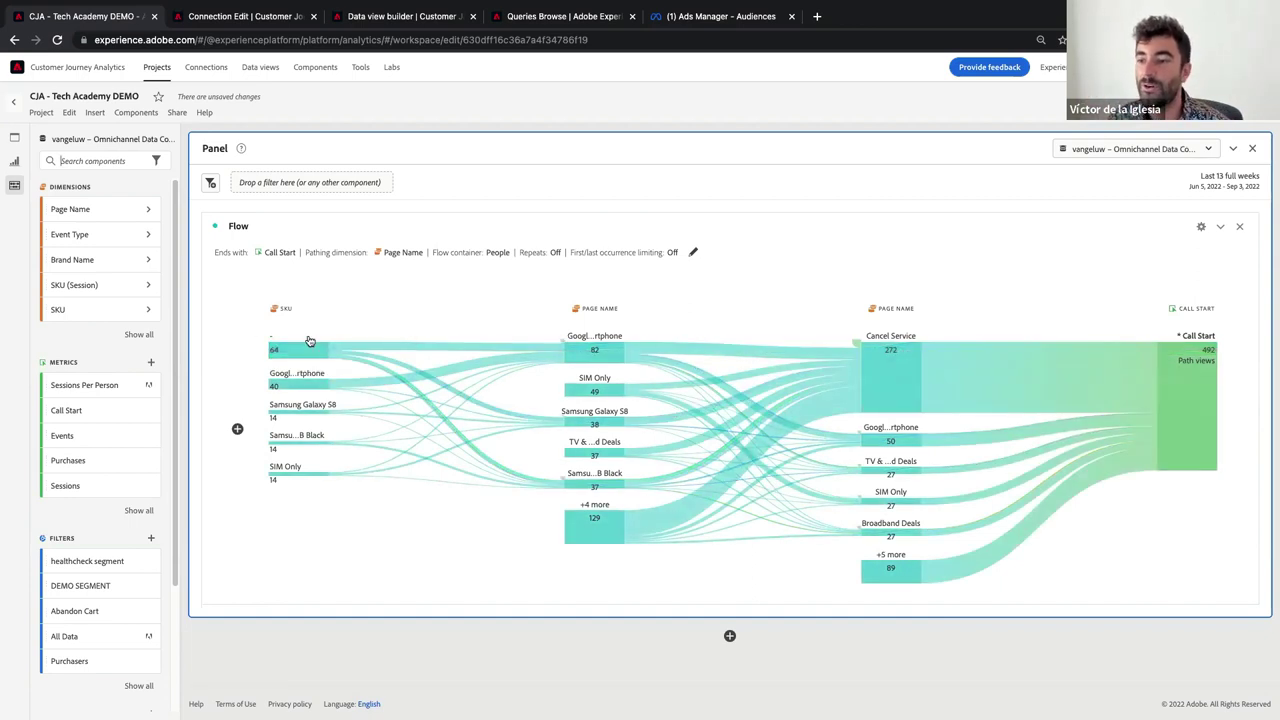
pyautogui.rightClick(294, 355)
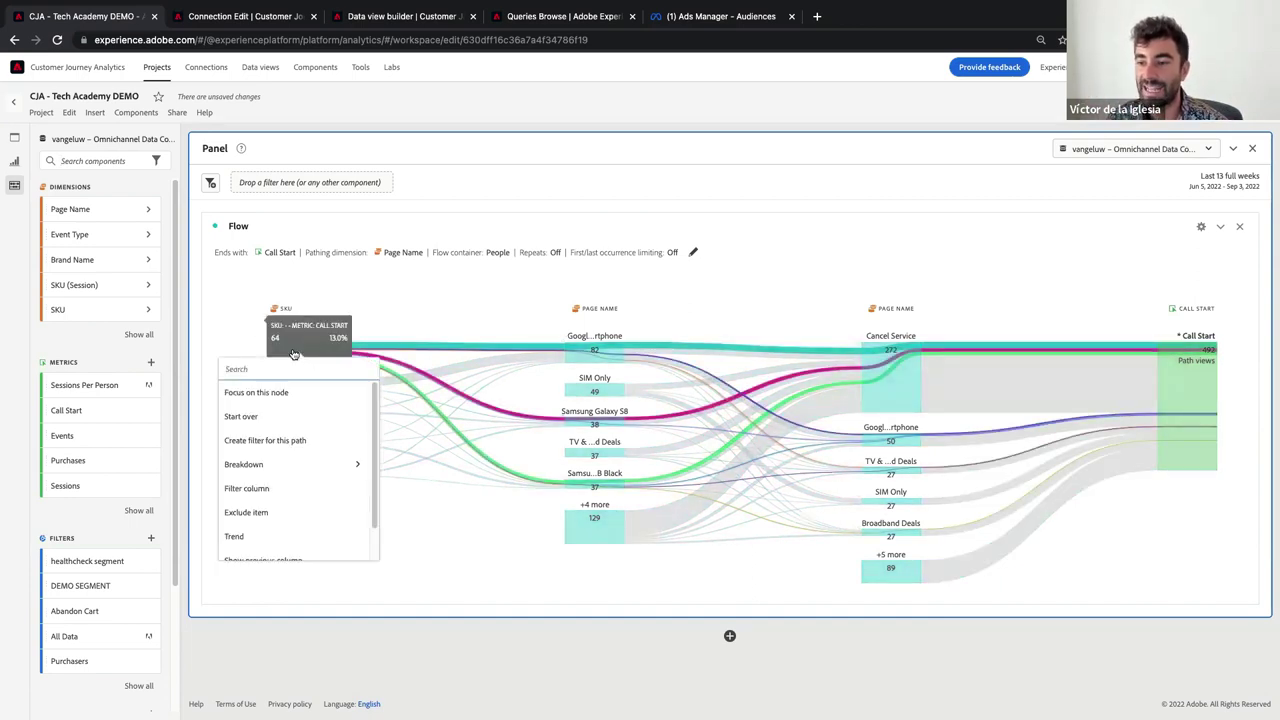
pyautogui.scroll(-1, 305, 434)
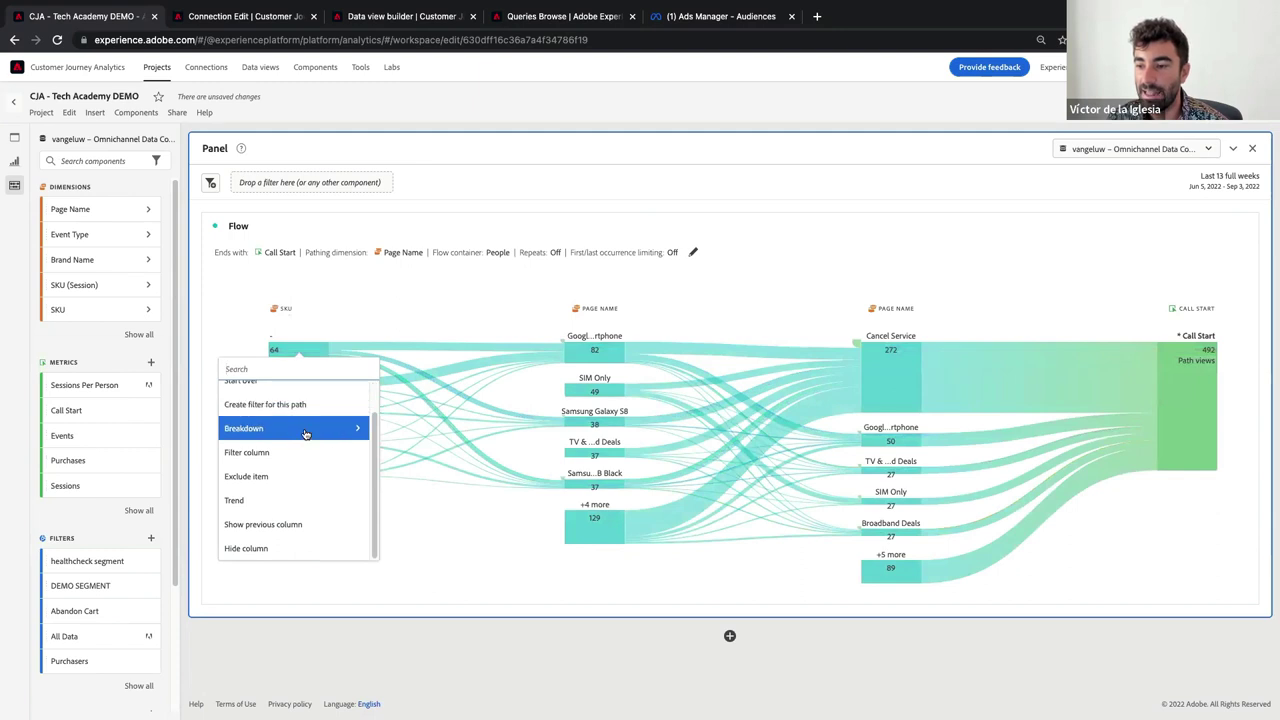
pyautogui.click(278, 452)
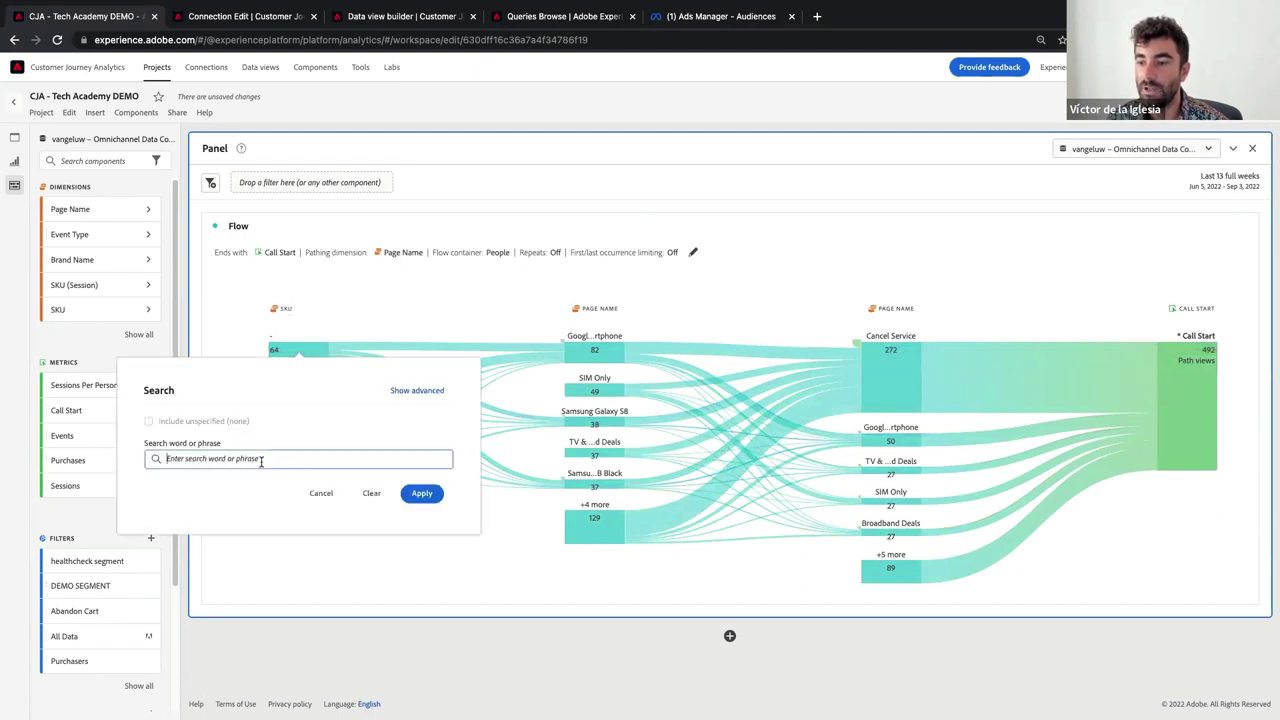
pyautogui.write('samsung')
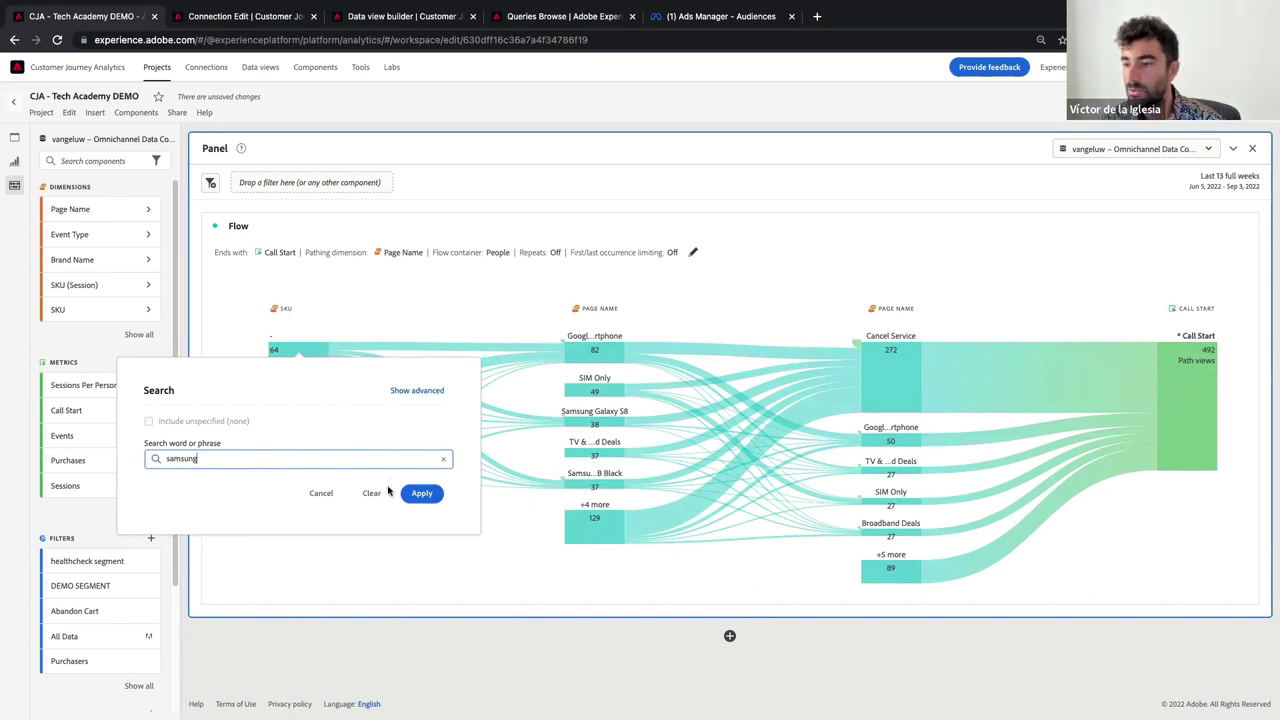
pyautogui.click(421, 493)
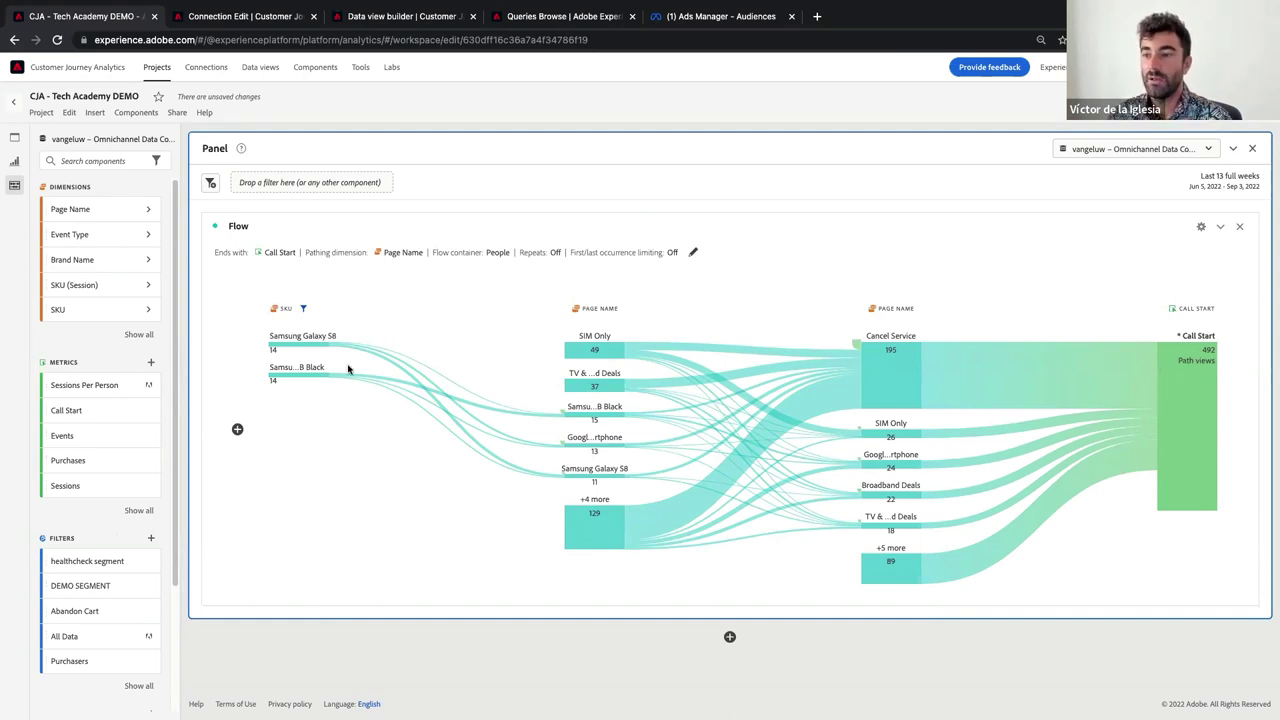
# Step: Create a filter from the path of the Samsung Galaxy S7 32GB Black SKU node and save it as "lost users example"
pyautogui.click(295, 376)
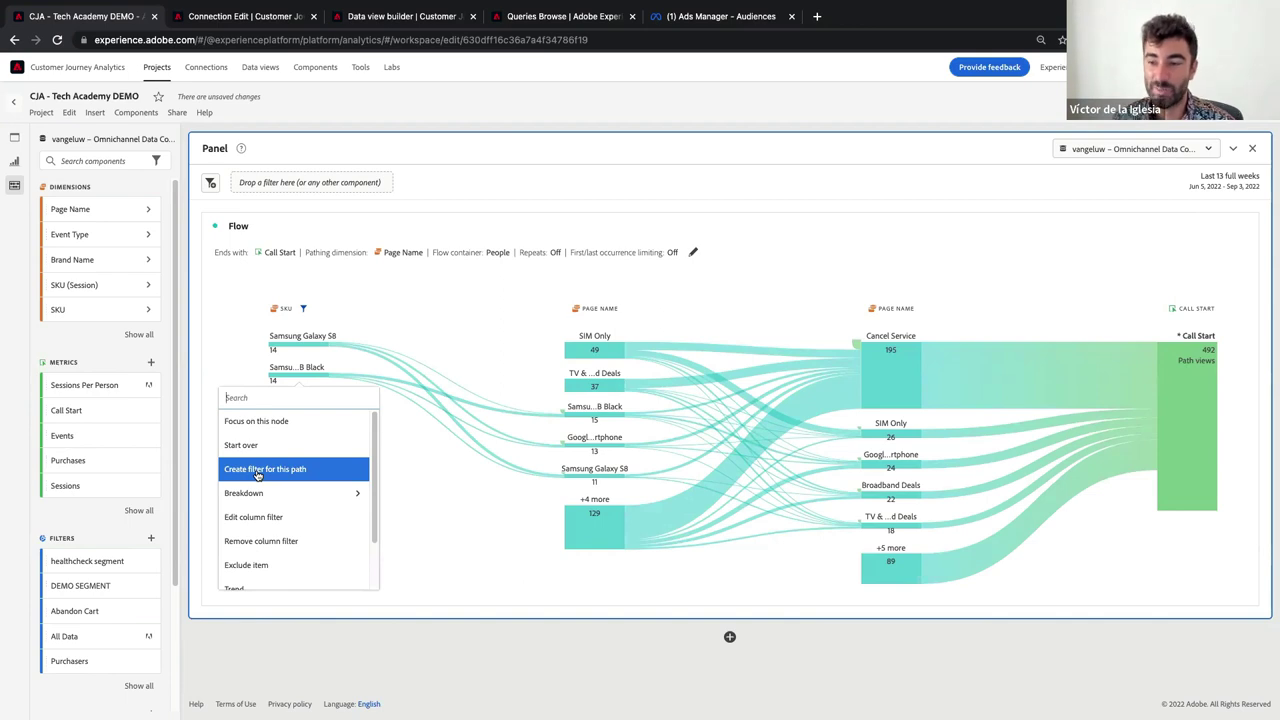
pyautogui.click(258, 475)
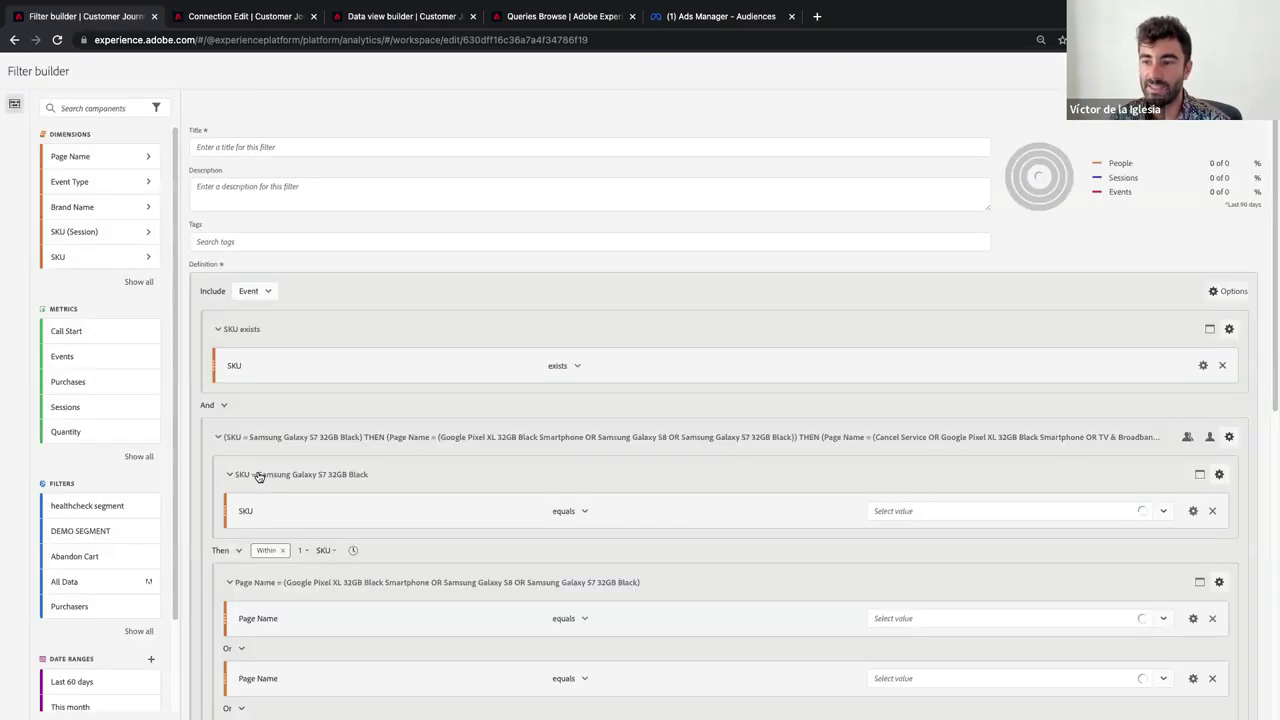
pyautogui.click(227, 150)
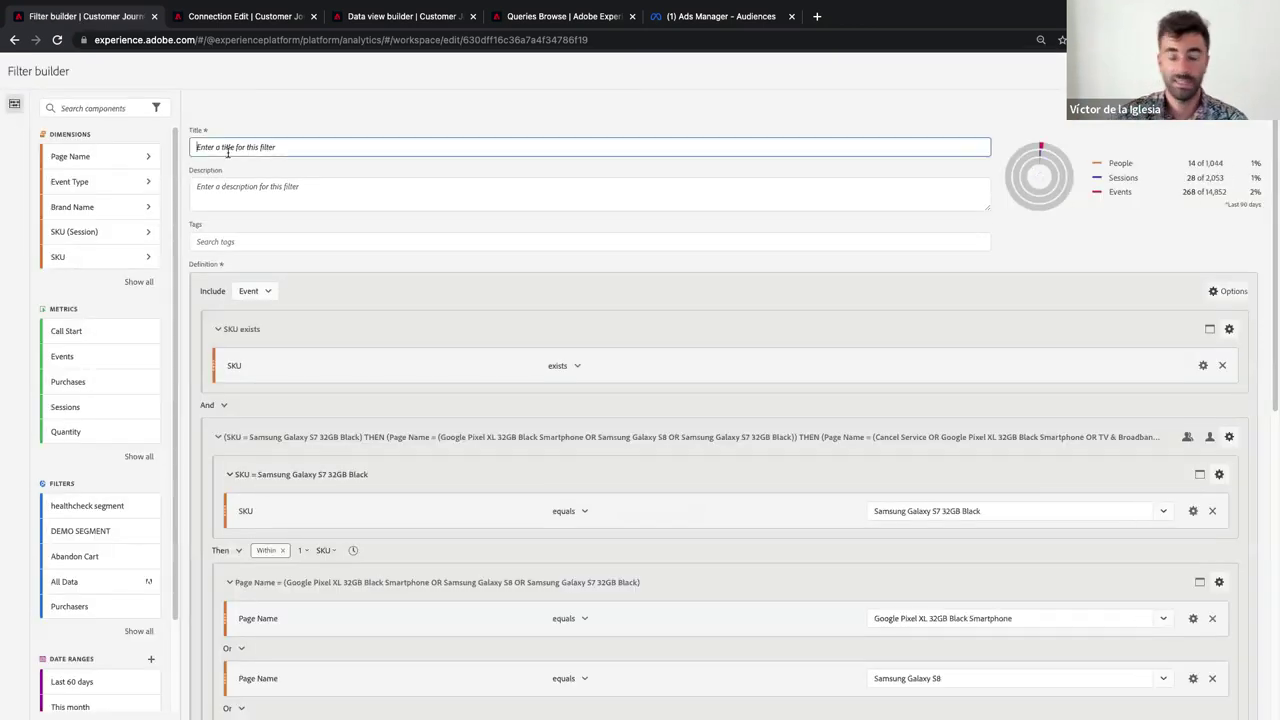
pyautogui.write('lost us')
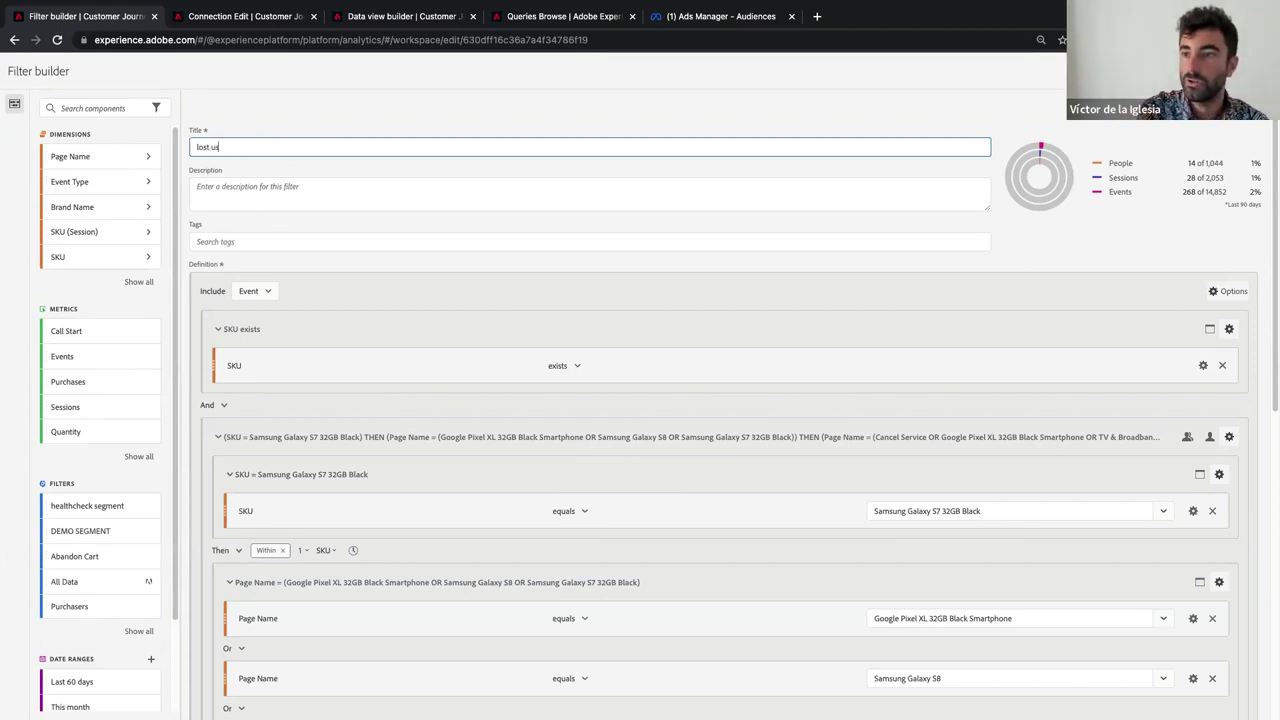
pyautogui.write('ers example')
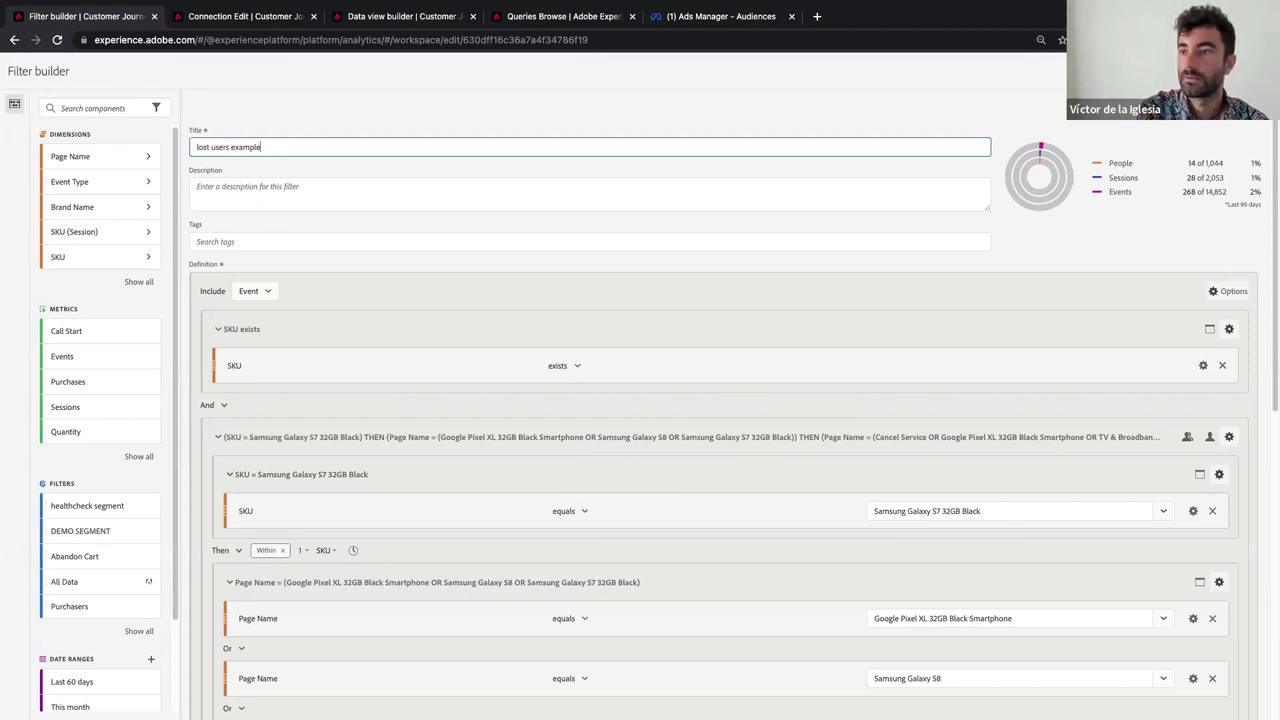
pyautogui.click(1197, 71)
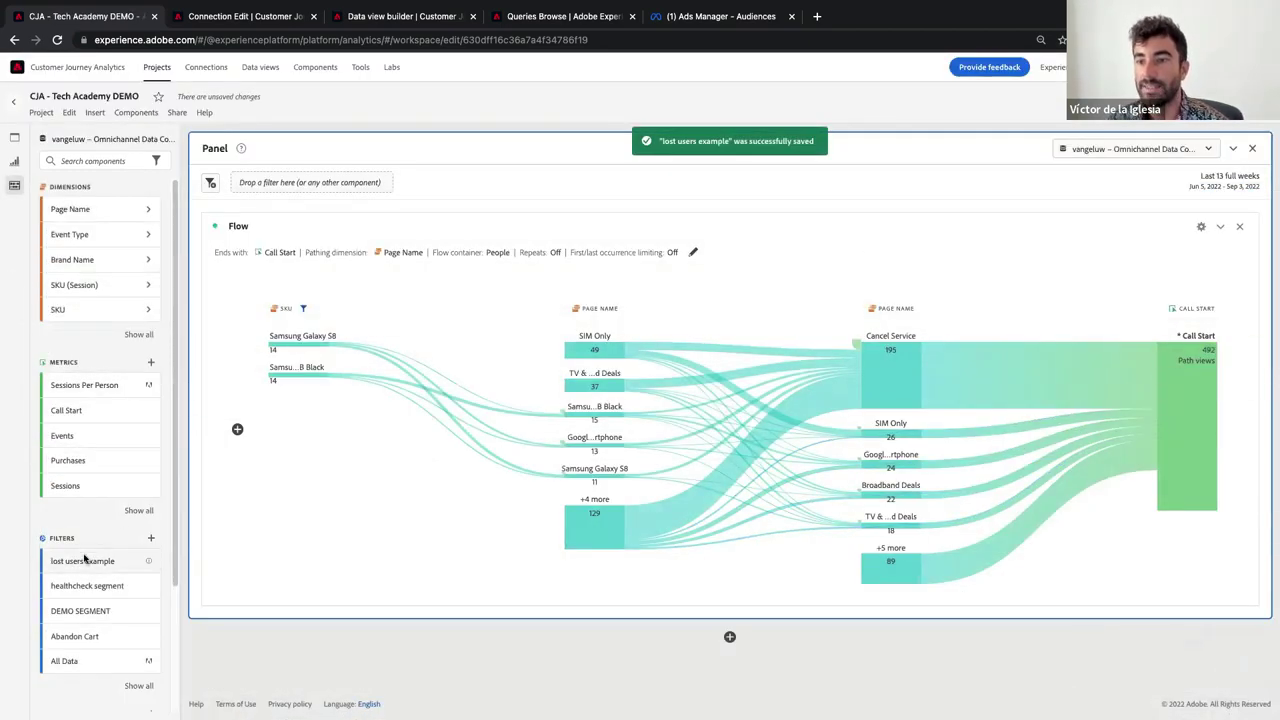
# Step: Add a Freeform table above the Flow visualization and place the "lost users example" filter in it as the row
pyautogui.click(14, 161)
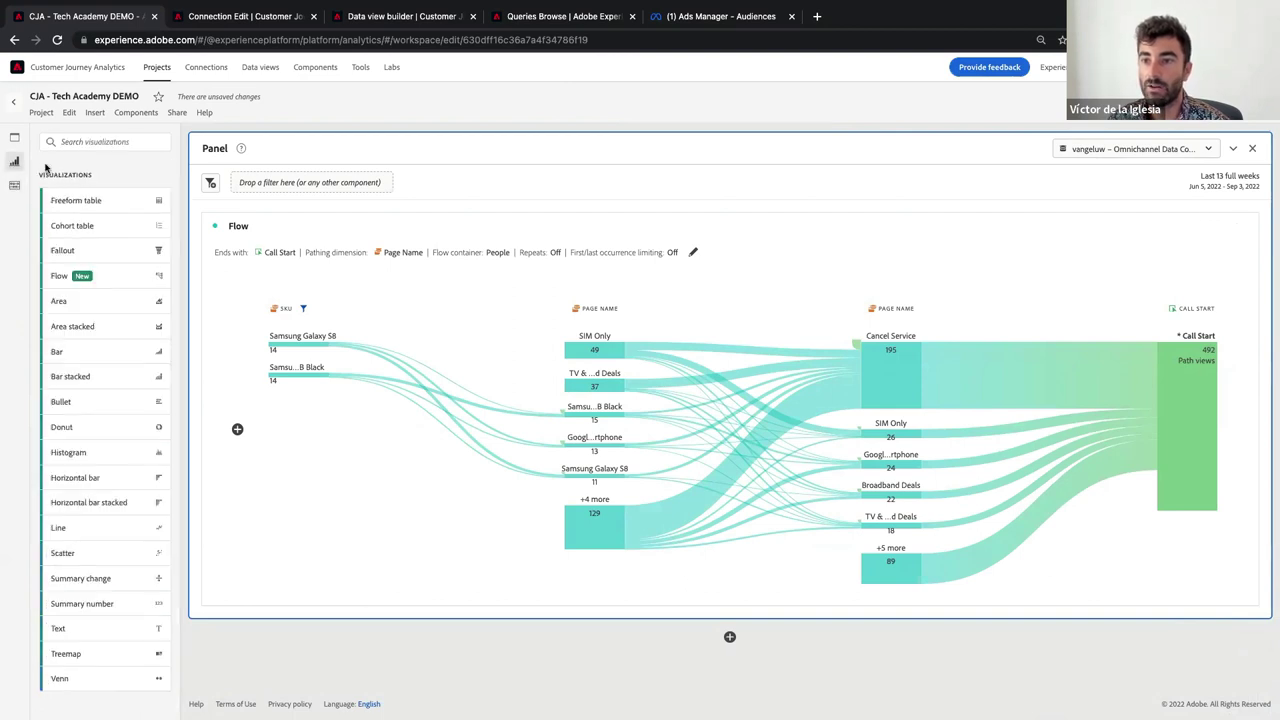
pyautogui.moveTo(76, 200); pyautogui.dragTo(325, 247)
pyautogui.click(14, 187)
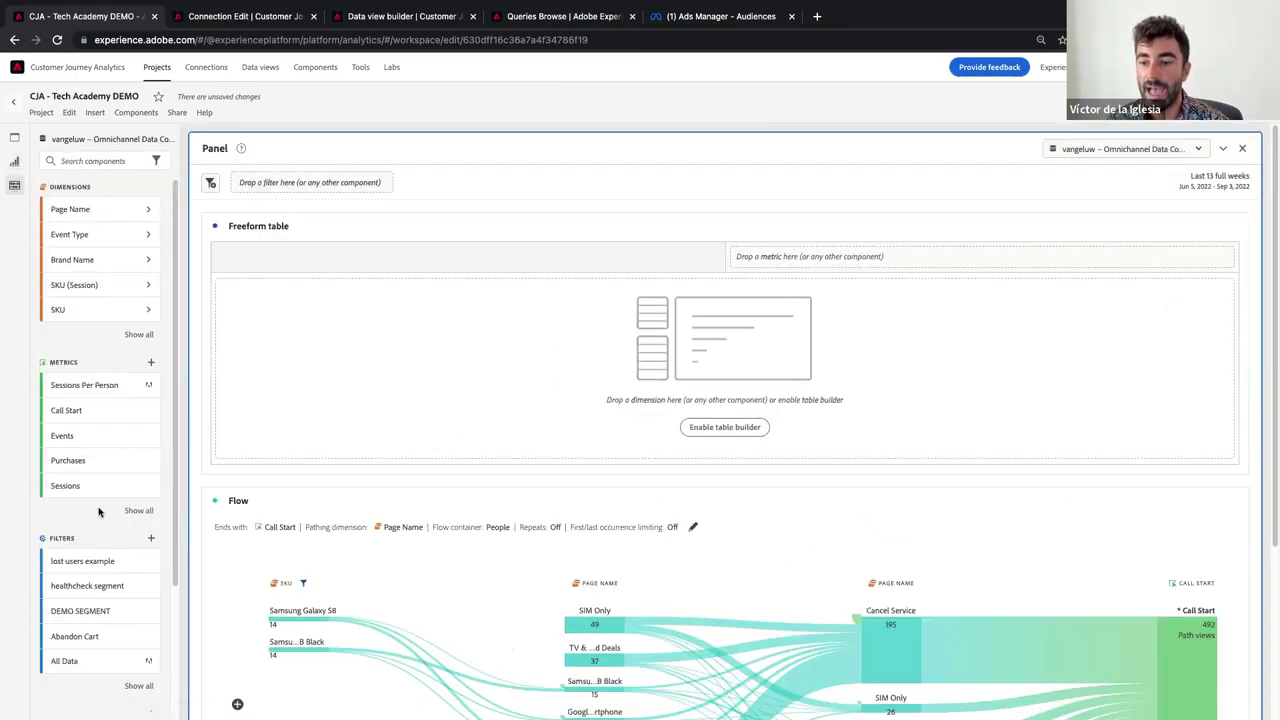
pyautogui.moveTo(75, 561); pyautogui.dragTo(280, 378)
# Step: Add Sessions, Call Start and Purchases as metric columns before Events, and break down the "lost users example" row by Brand Name
pyautogui.moveTo(66, 410); pyautogui.dragTo(766, 258)
pyautogui.moveTo(68, 460); pyautogui.dragTo(896, 246)
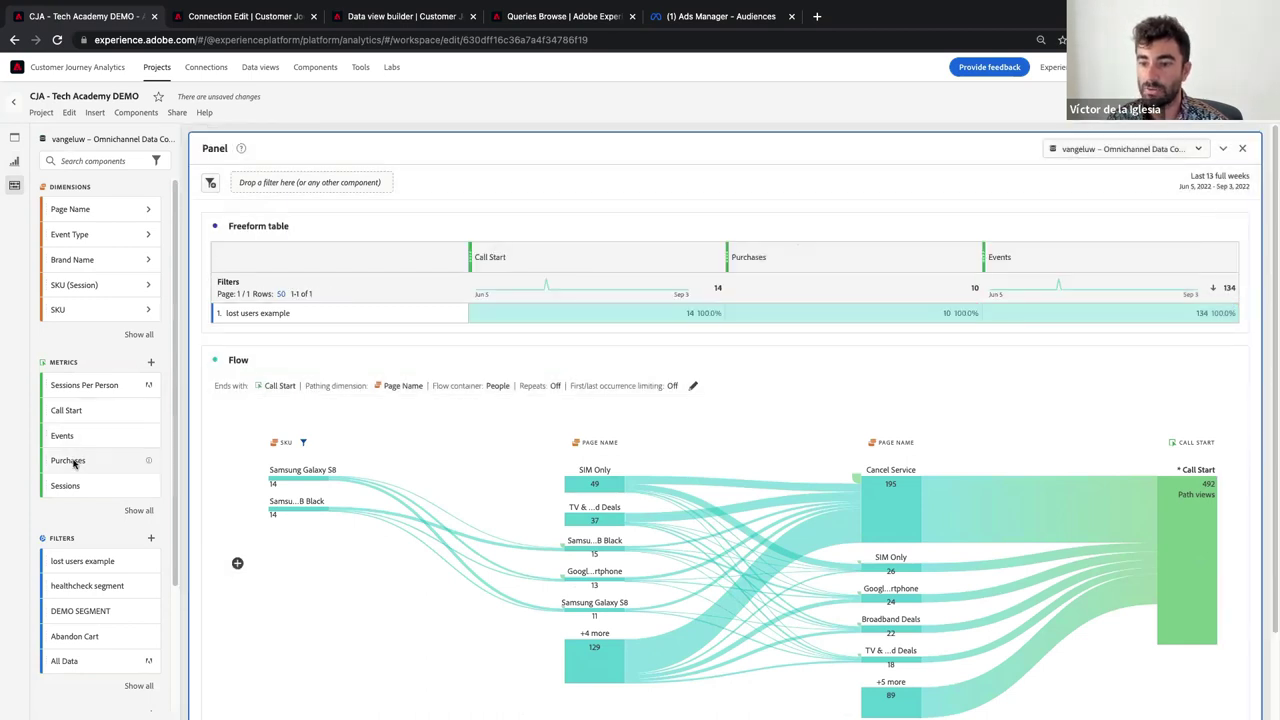
pyautogui.moveTo(98, 487); pyautogui.dragTo(472, 243)
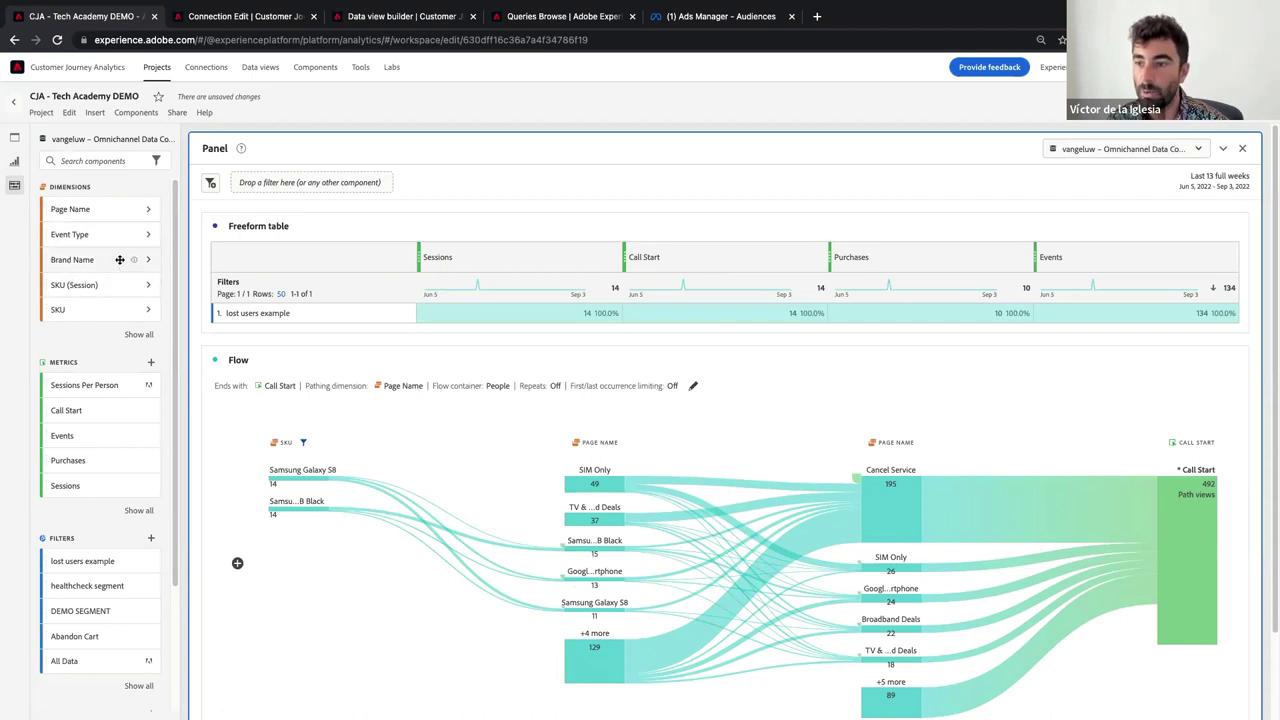
pyautogui.moveTo(116, 259); pyautogui.dragTo(263, 313)
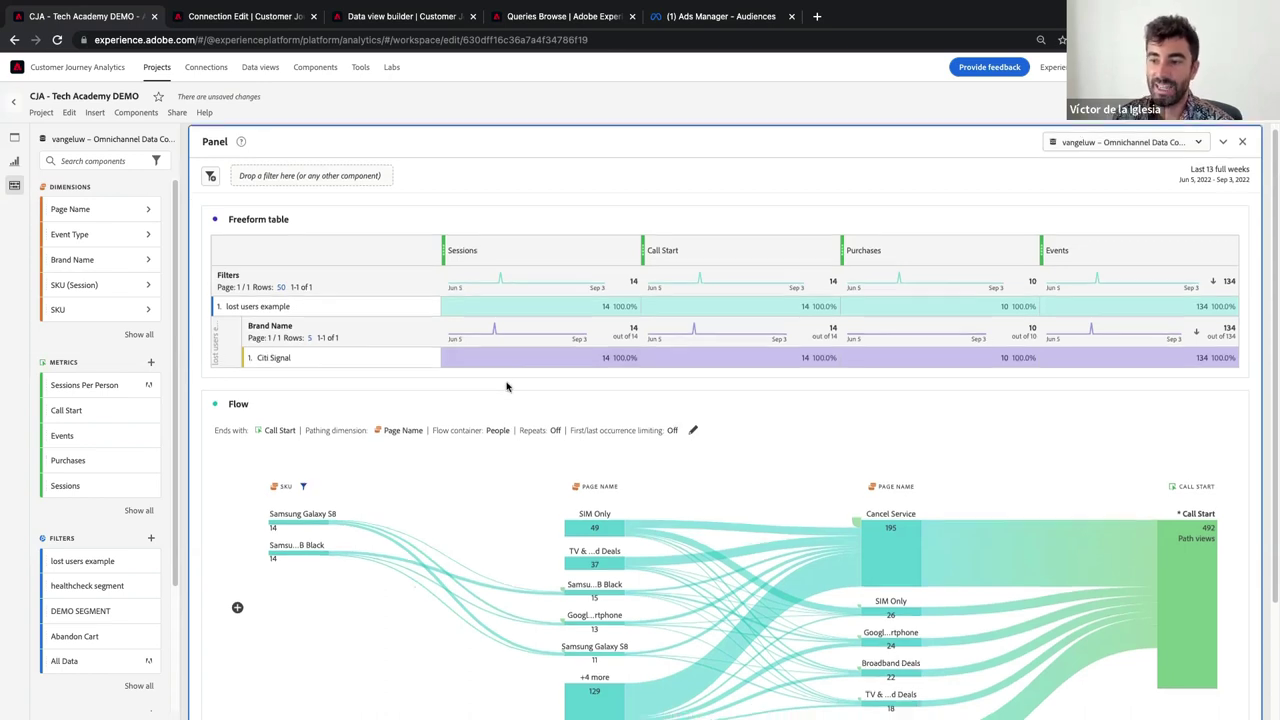
pyautogui.scroll(-1, 508, 386)
pyautogui.scroll(-3, 880, 470)
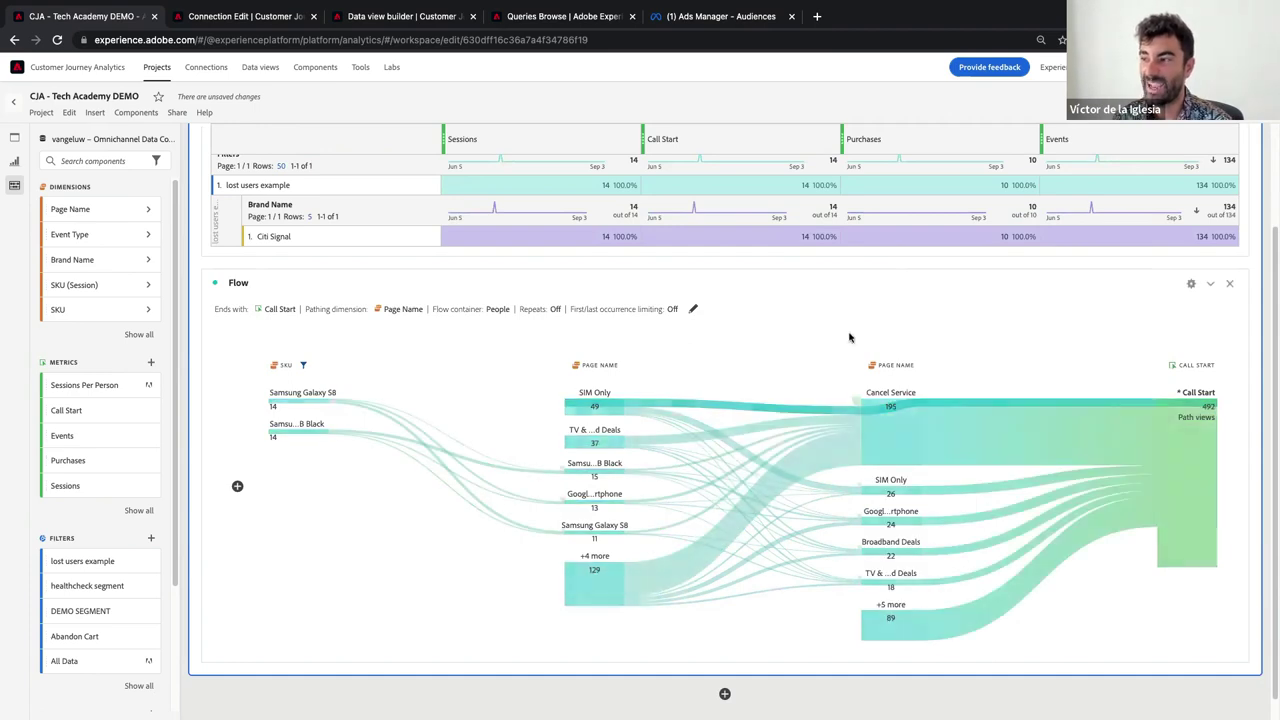
pyautogui.moveTo(1202, 432)
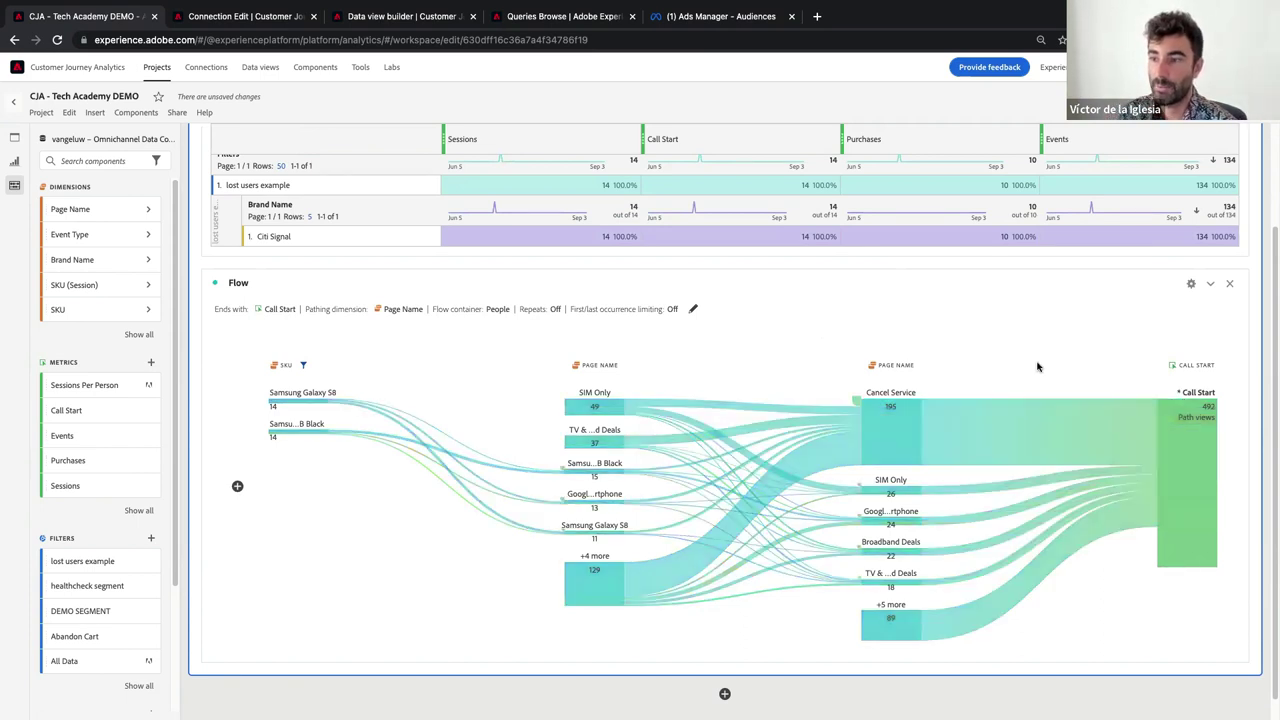
pyautogui.scroll(2, 906, 350)
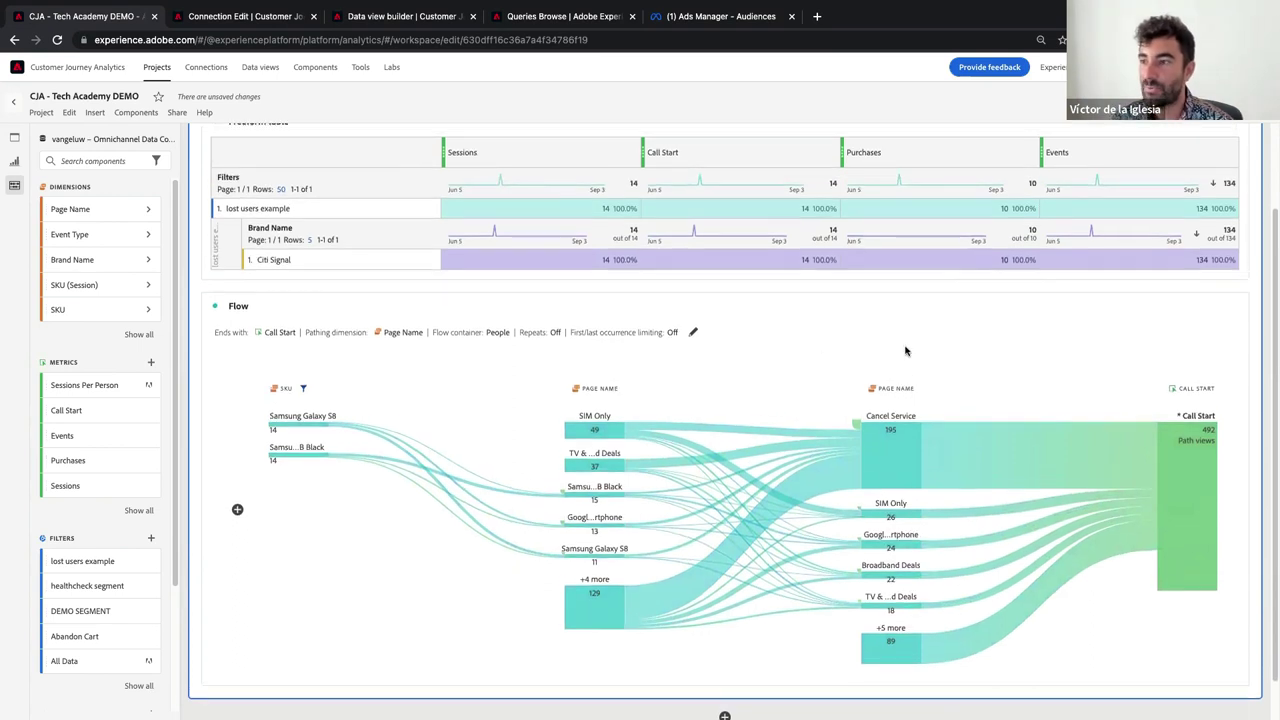
pyautogui.scroll(4, 906, 350)
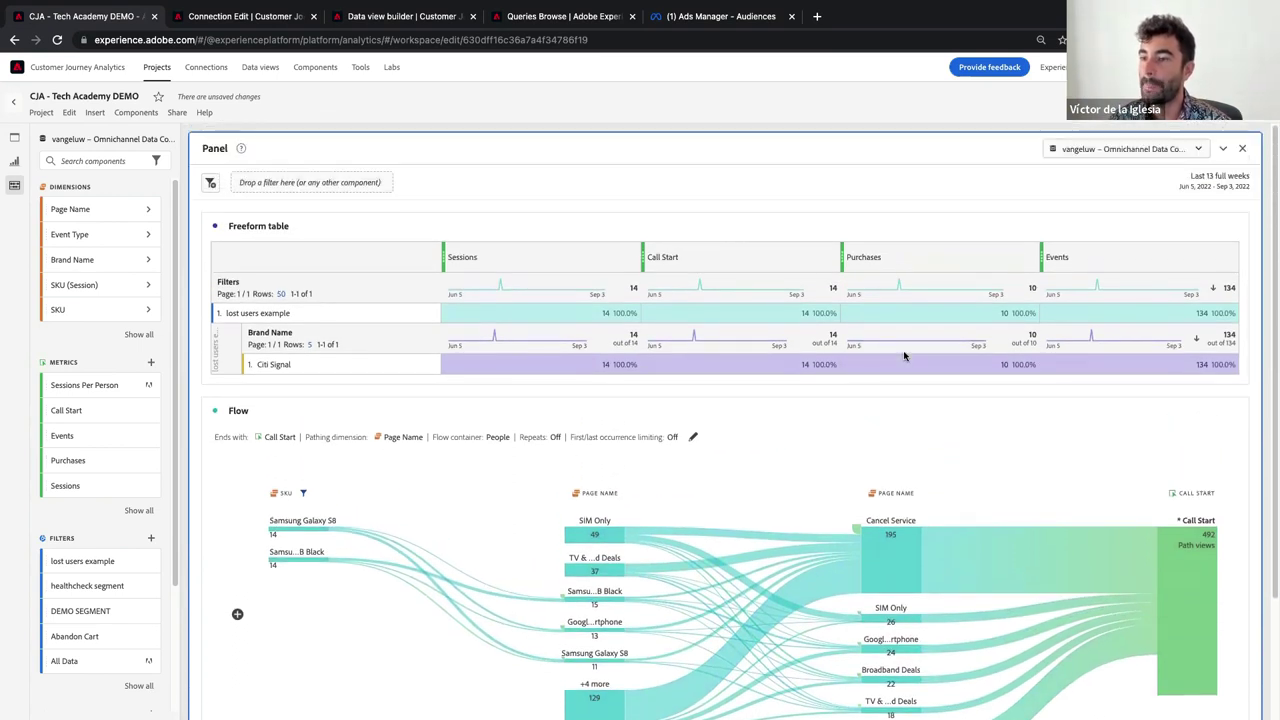
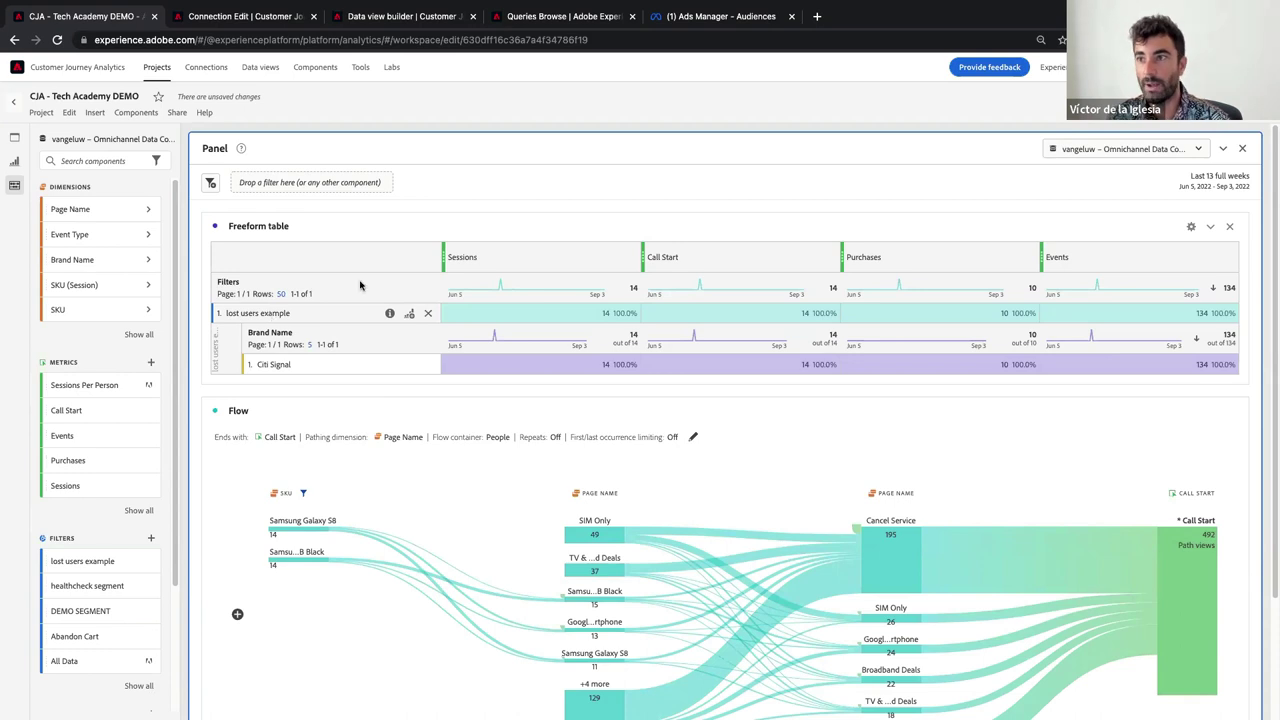
# Step: Switch to Adobe Experience Platform and browse the catalog of destinations for advertising and cloud storage connections
pyautogui.click(548, 18)
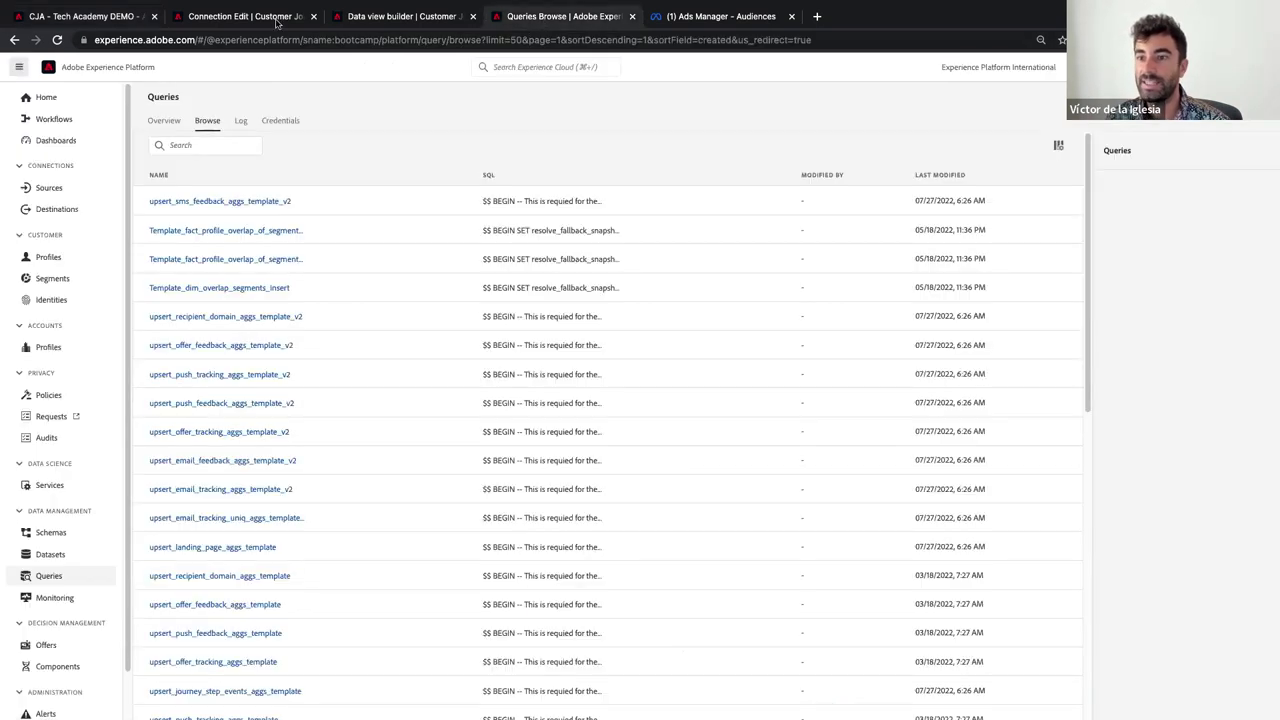
pyautogui.click(70, 208)
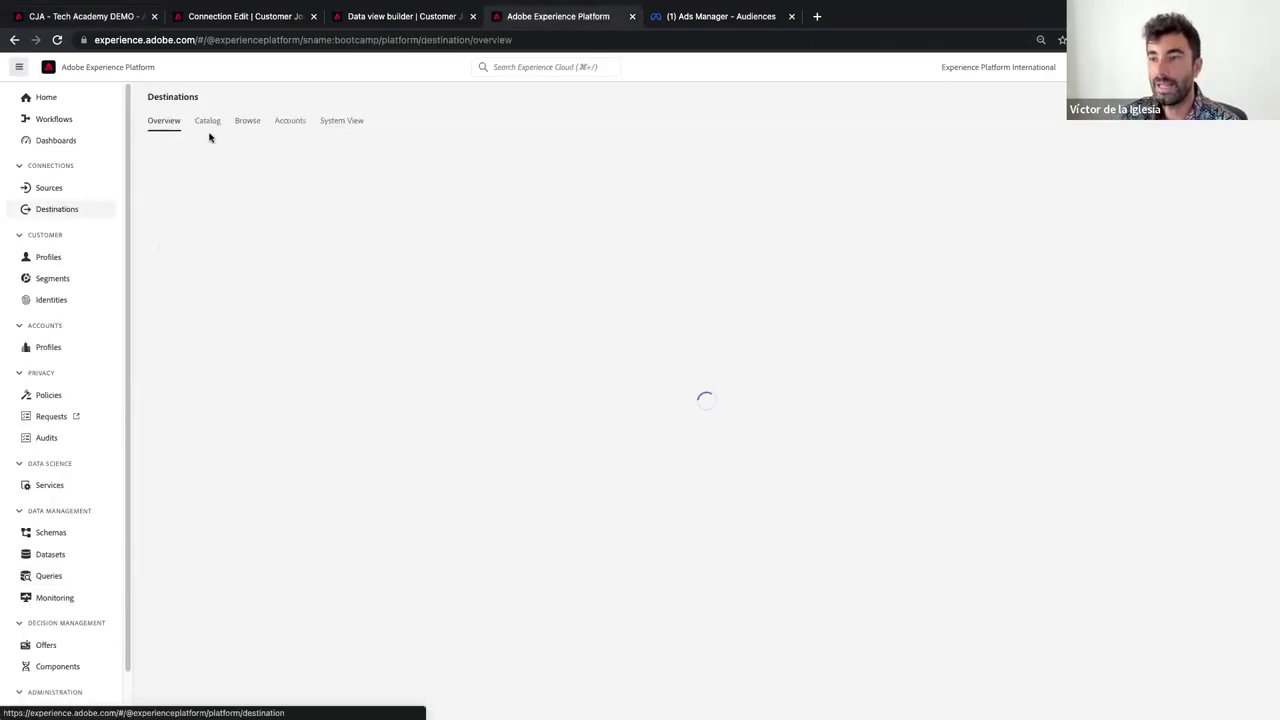
pyautogui.click(208, 121)
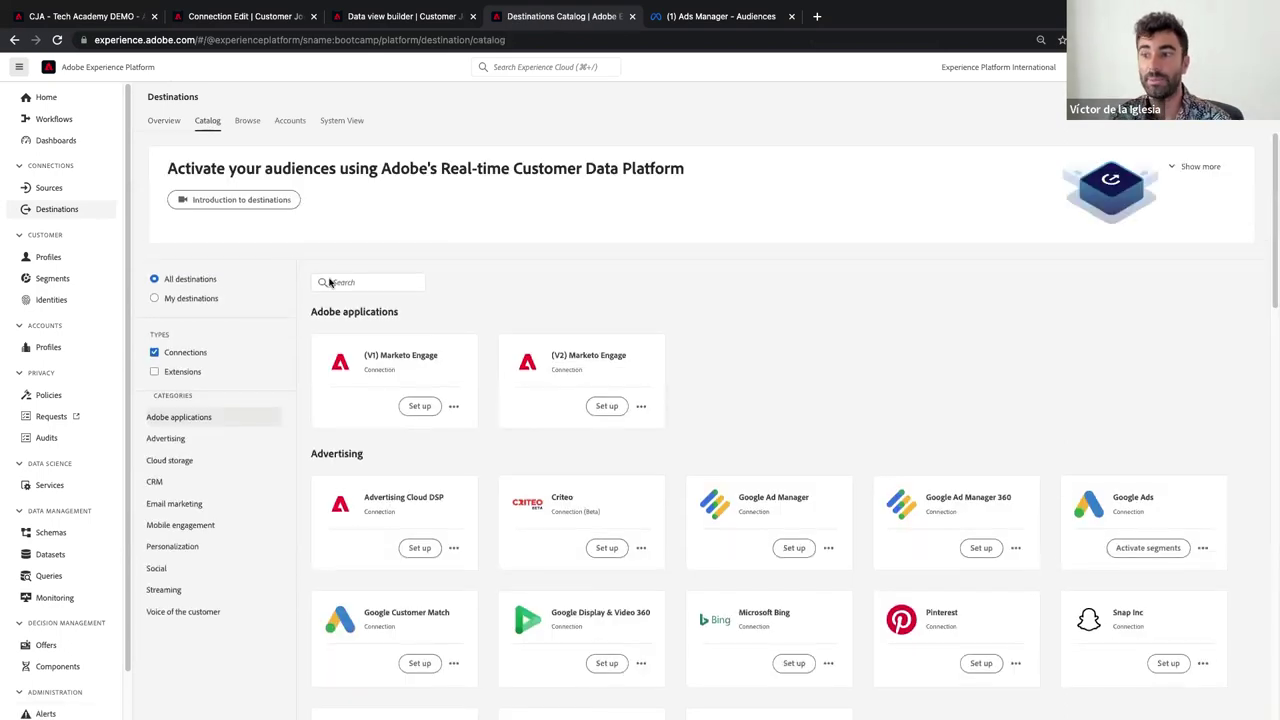
pyautogui.scroll(-5, 443, 360)
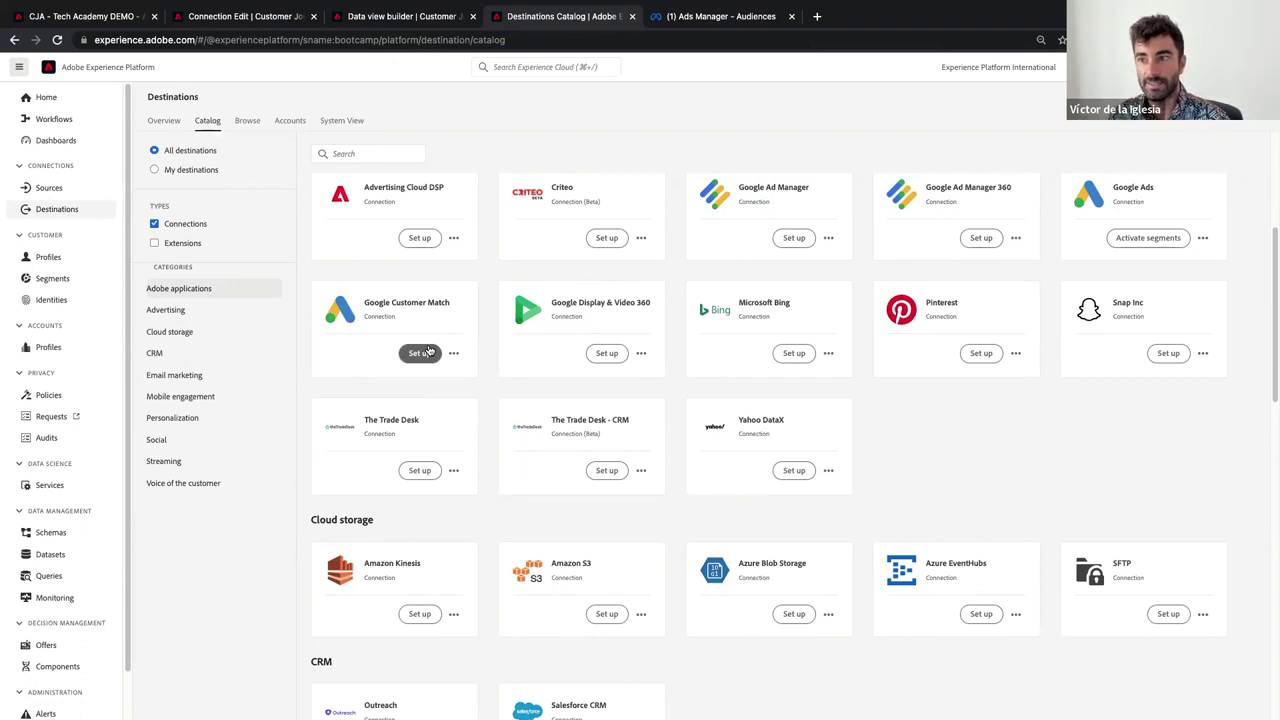
# Step: Open Journey Optimizer in a separate browser tab and show its list of journeys
pyautogui.click(1200, 67)
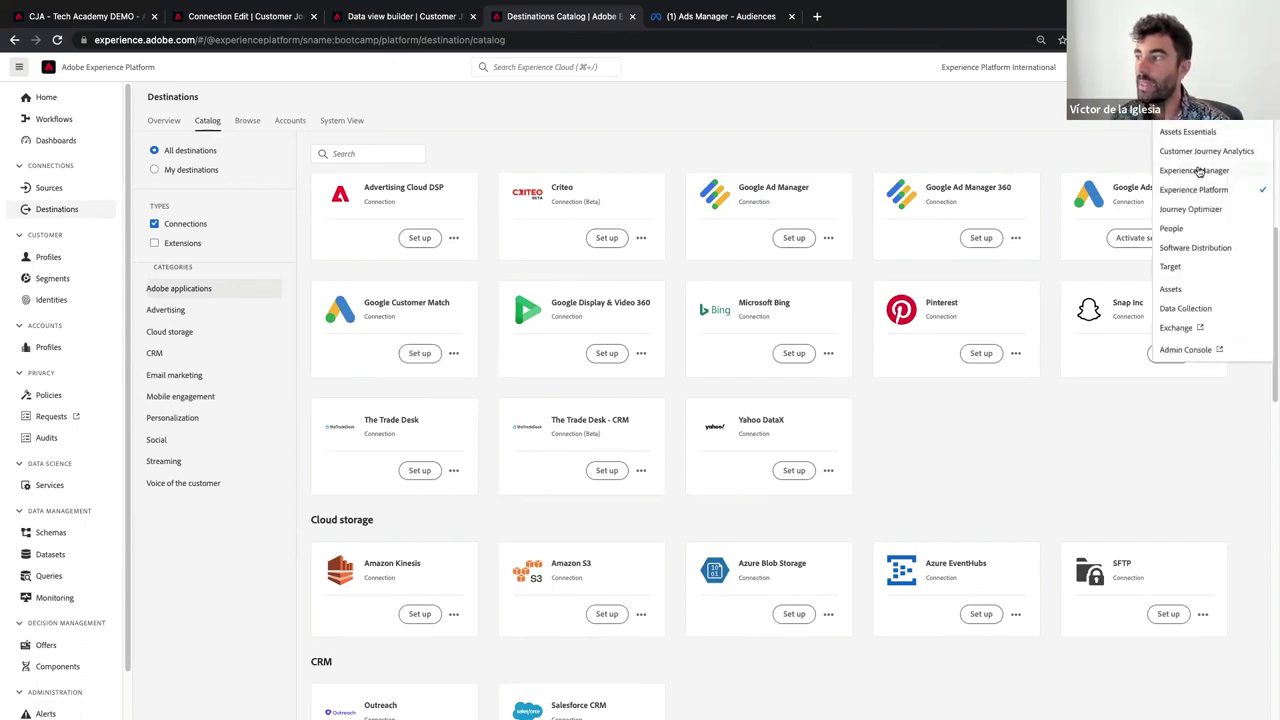
pyautogui.keyDown('super'); pyautogui.click(1201, 209); pyautogui.keyUp('super')
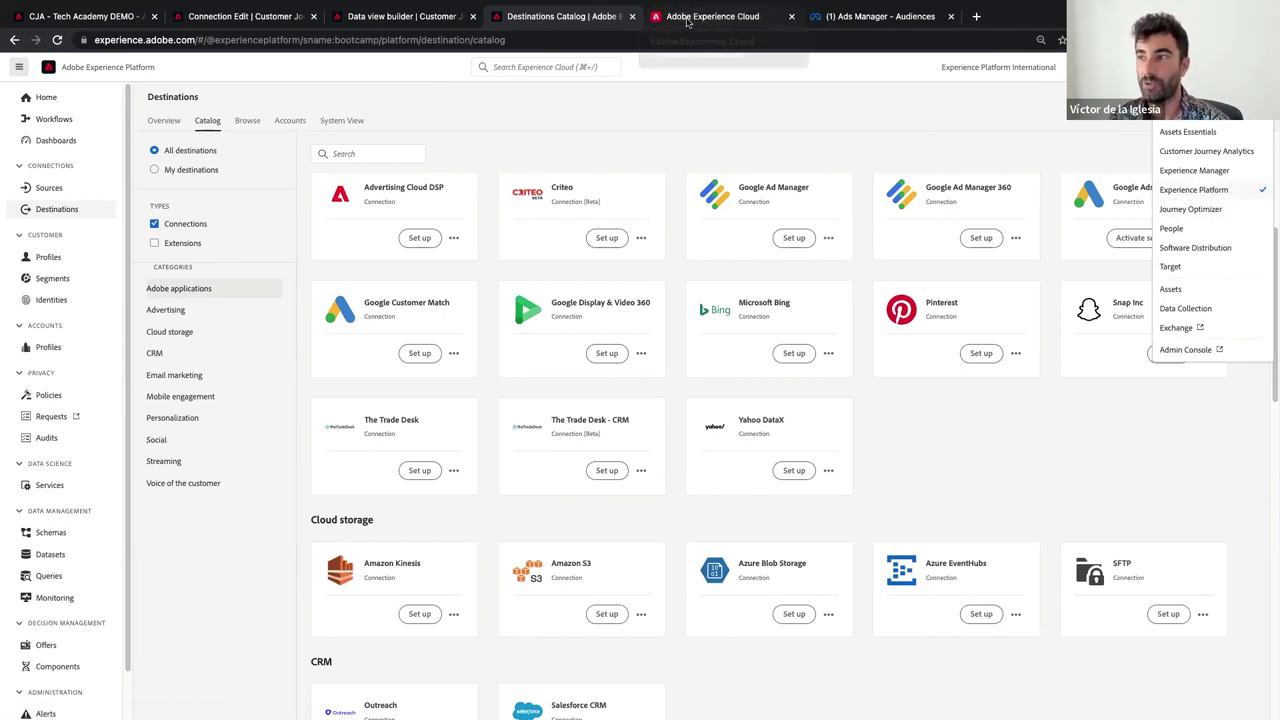
pyautogui.click(687, 17)
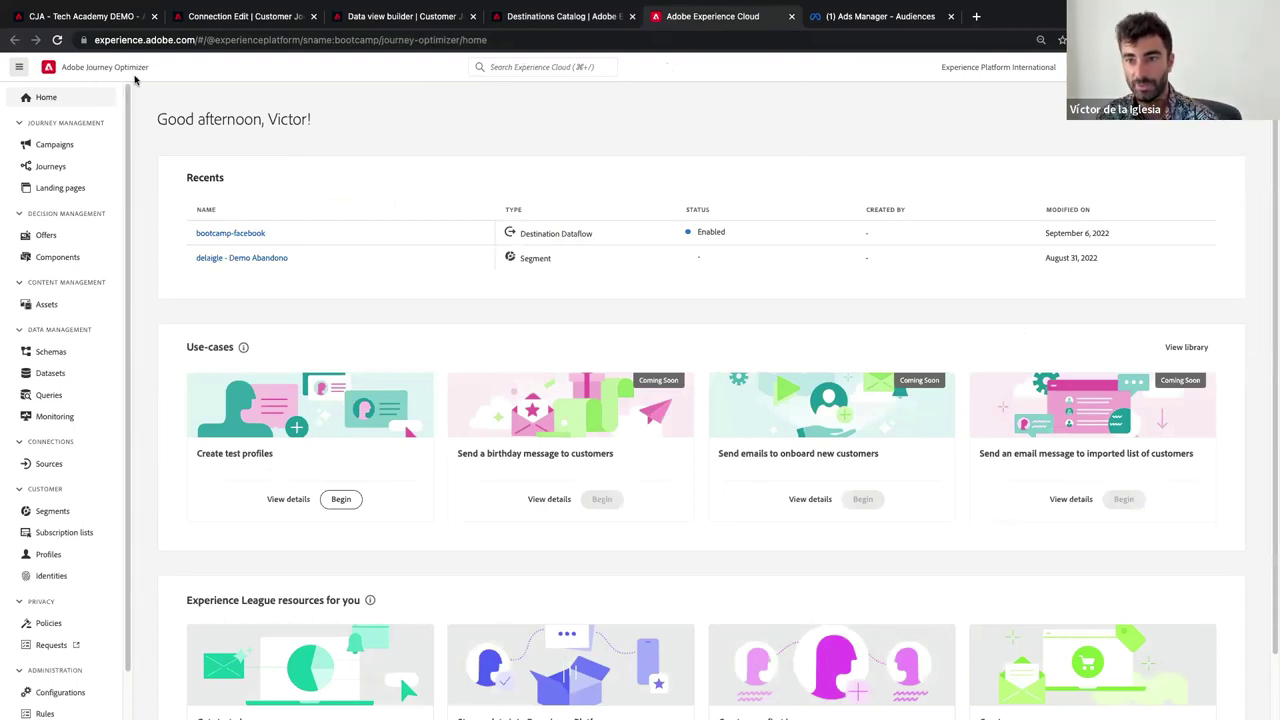
pyautogui.click(108, 167)
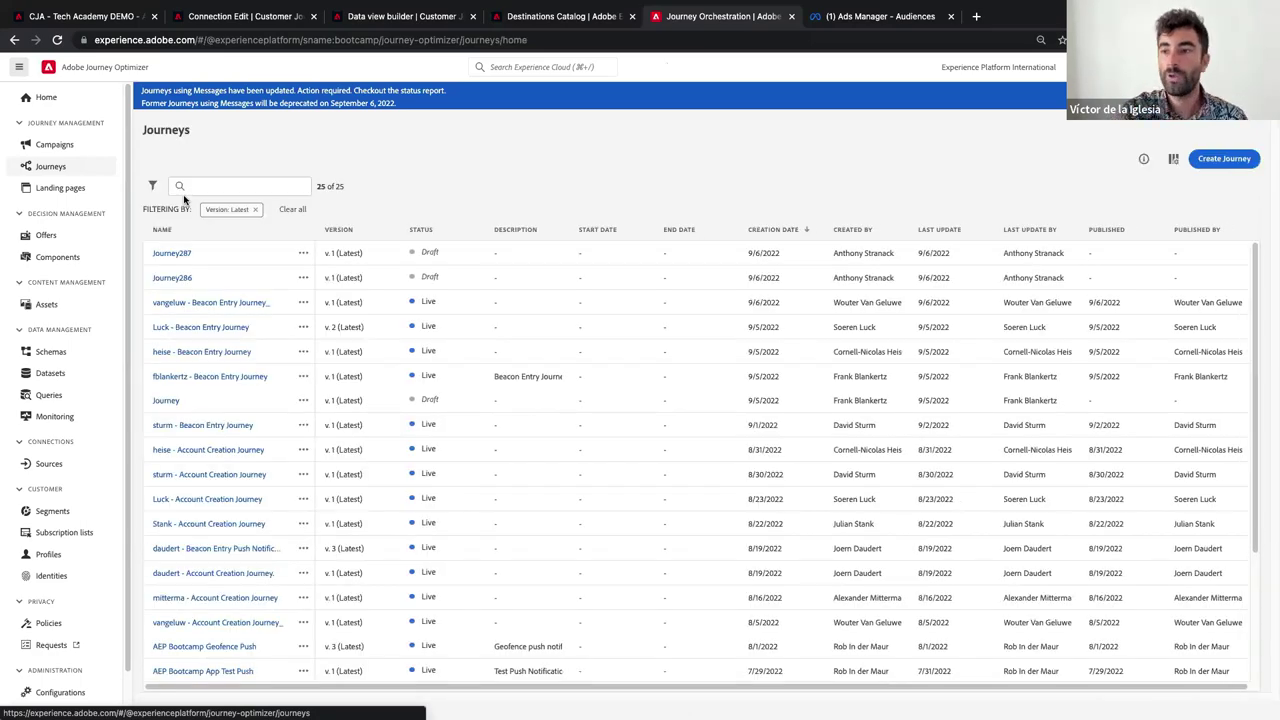
# Step: Switch to the whiteboard diagram, retrace the Data Lake to CJA arrow in green and draw a stroke from CJA up to Real-Time Customer Profile
pyautogui.hotkey('ctrl', 'Left')
pyautogui.hotkey('ctrl', 'Left')
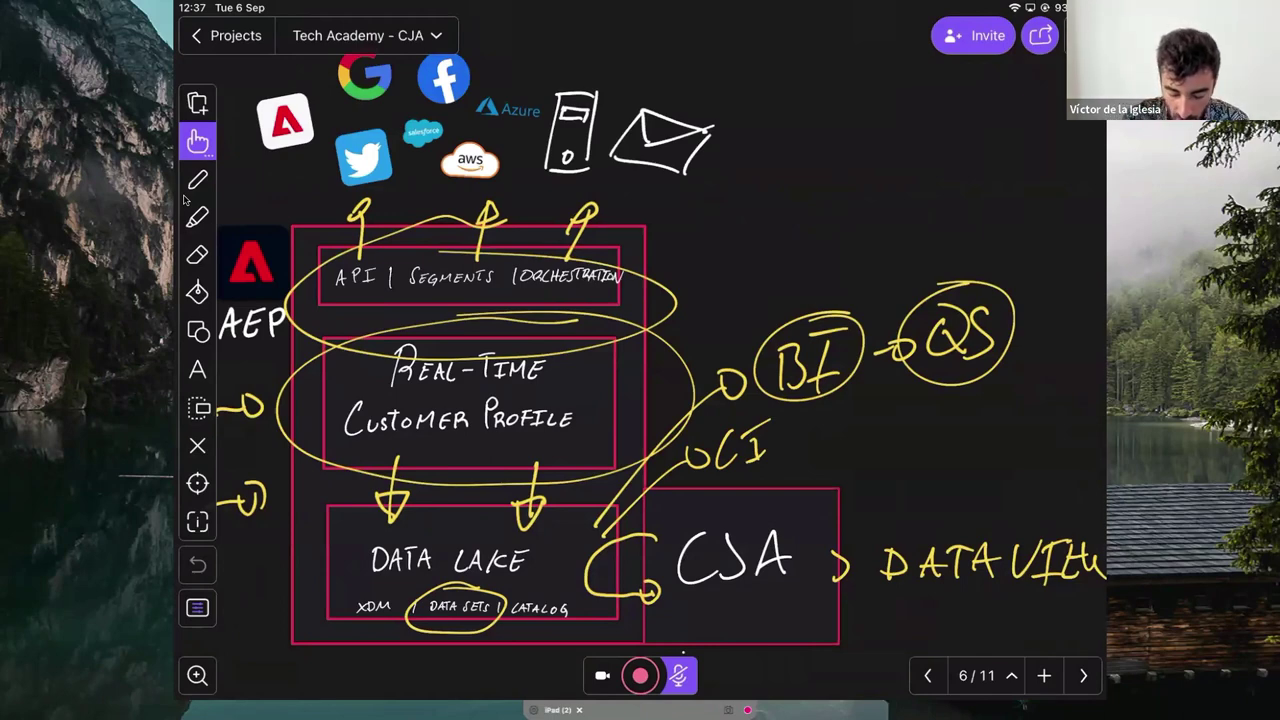
pyautogui.click(197, 179)
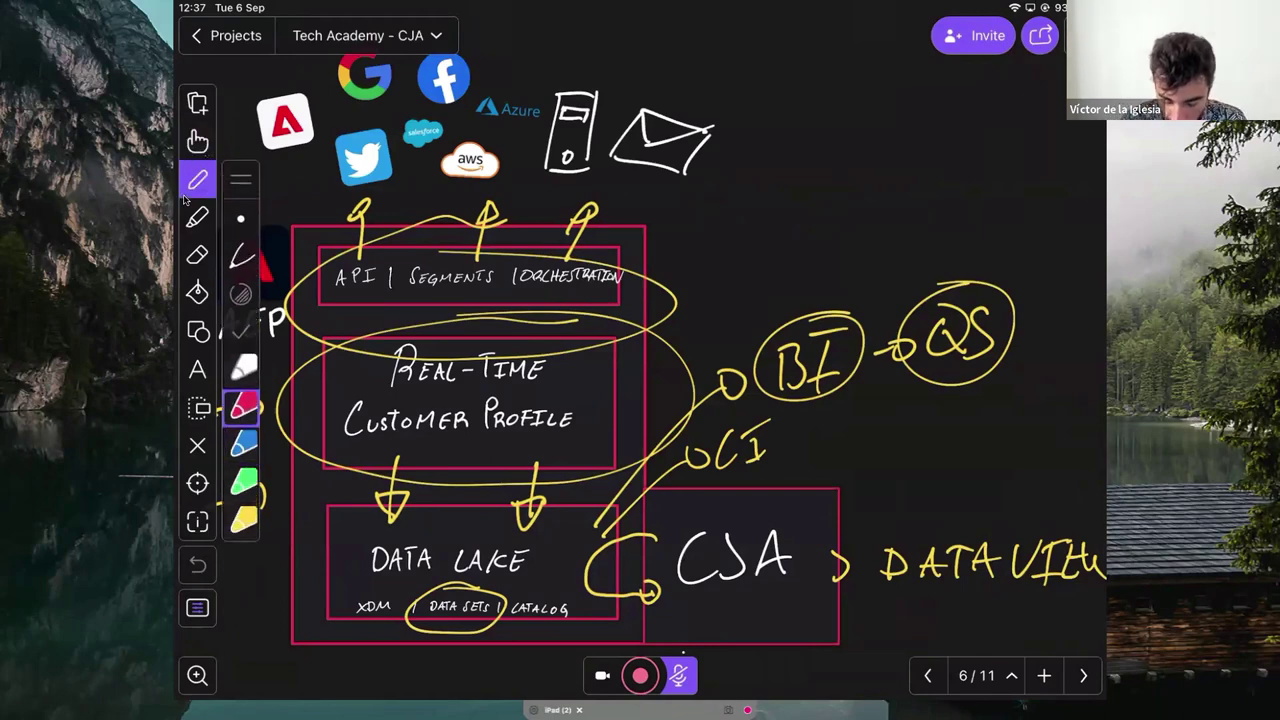
pyautogui.moveTo(652, 544)
pyautogui.mouseDown()
pyautogui.moveTo(640, 598)
pyautogui.moveTo(658, 592)
pyautogui.mouseUp()
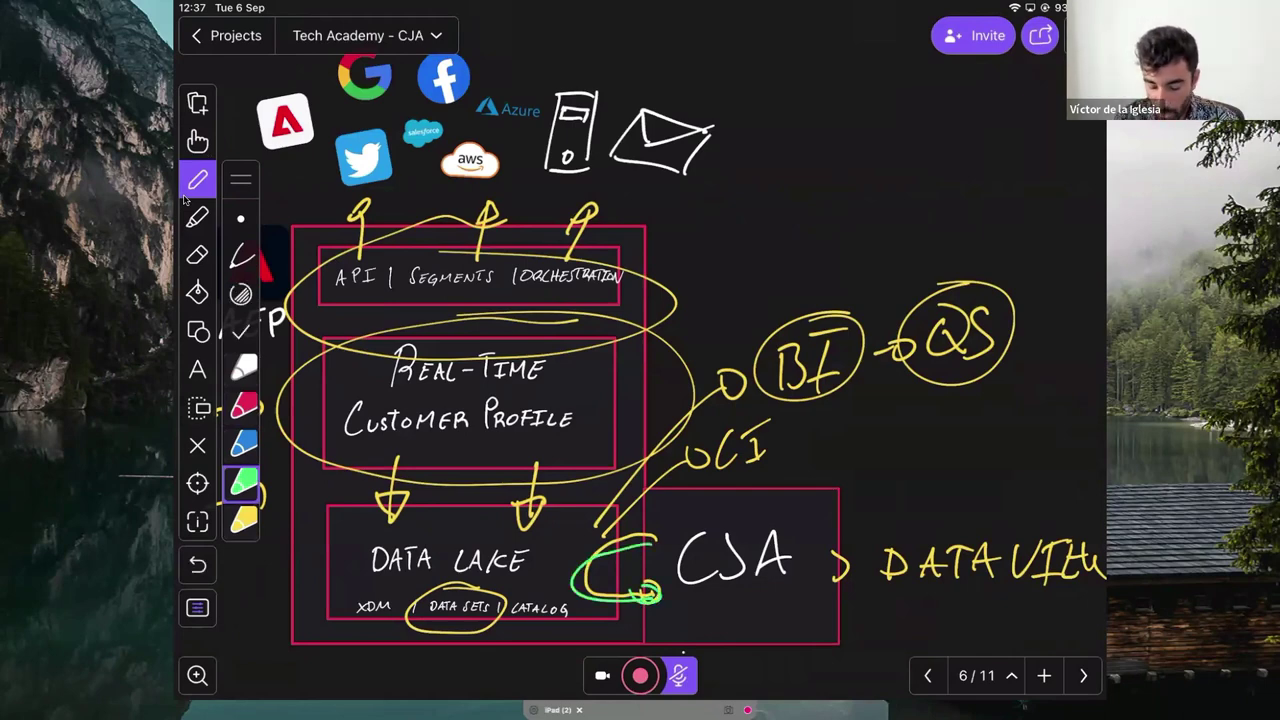
pyautogui.moveTo(668, 510)
pyautogui.mouseDown()
pyautogui.moveTo(656, 394)
pyautogui.moveTo(616, 404)
pyautogui.moveTo(628, 394)
pyautogui.mouseUp()
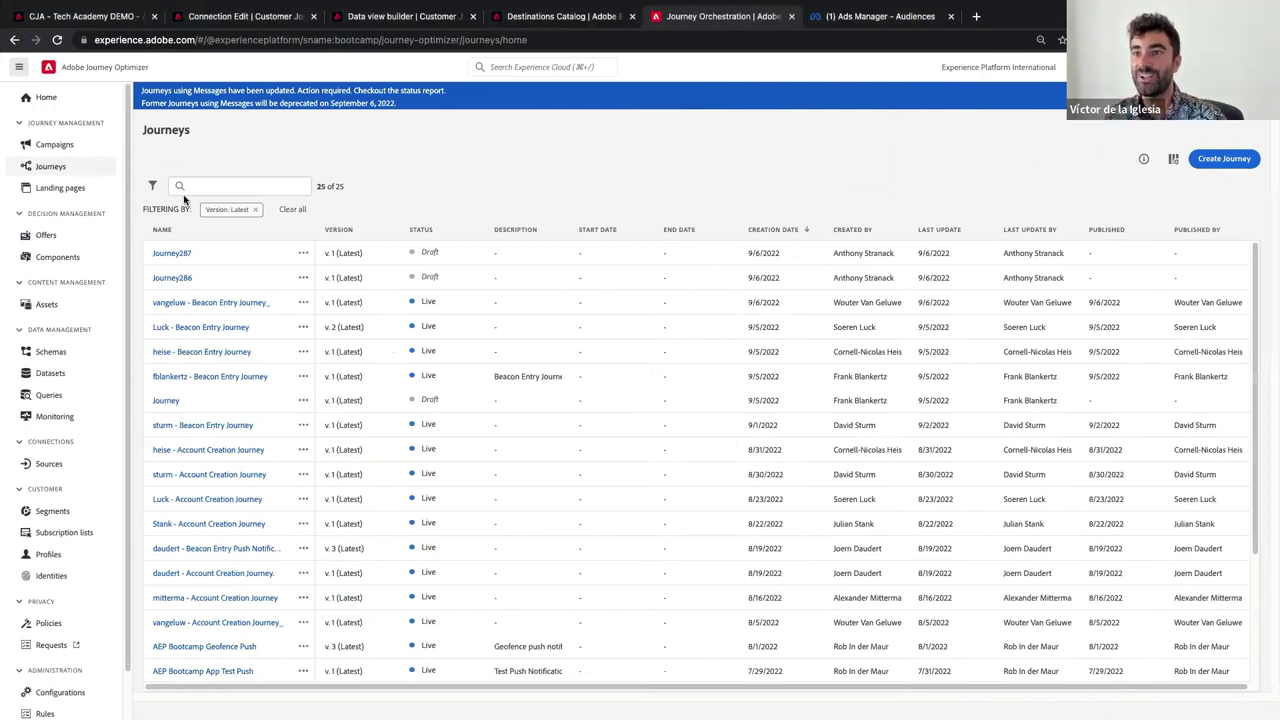
# Step: Return to the Customer Journey Analytics project, start an audience from the "lost users example" row and add the Non Purchasers filter to it
pyautogui.click(90, 16)
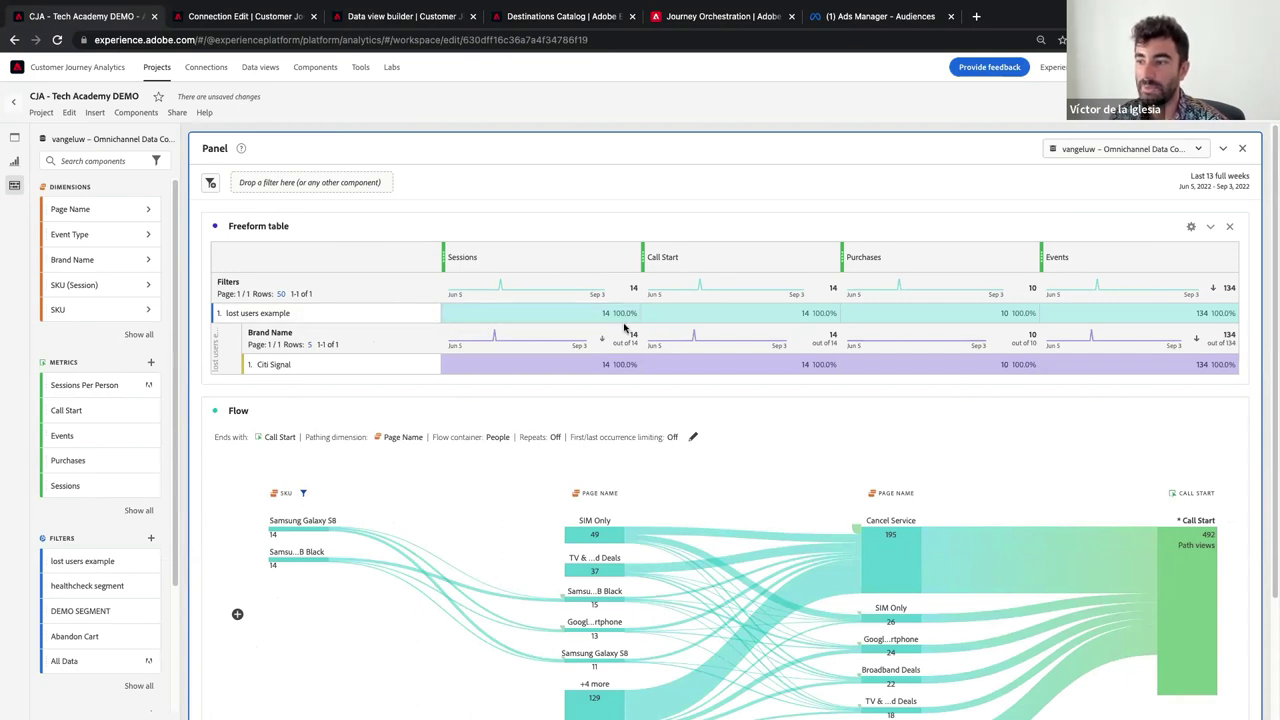
pyautogui.rightClick(305, 320)
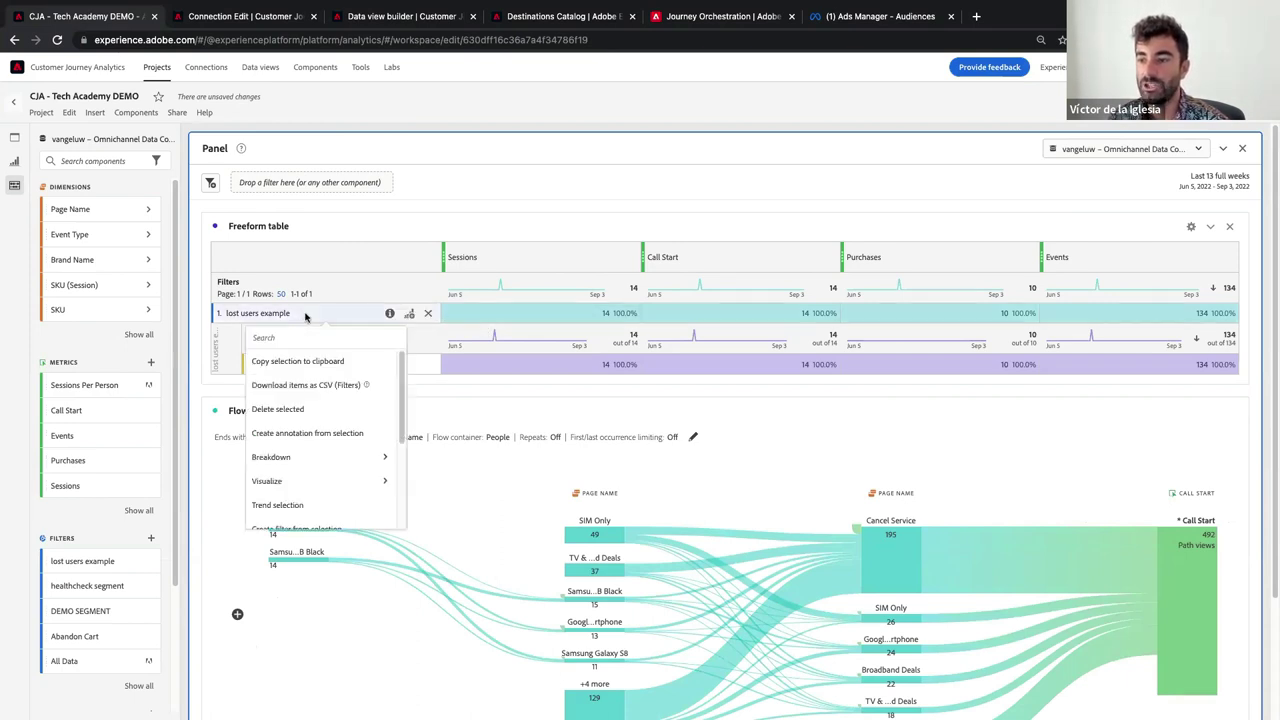
pyautogui.scroll(-3, 318, 409)
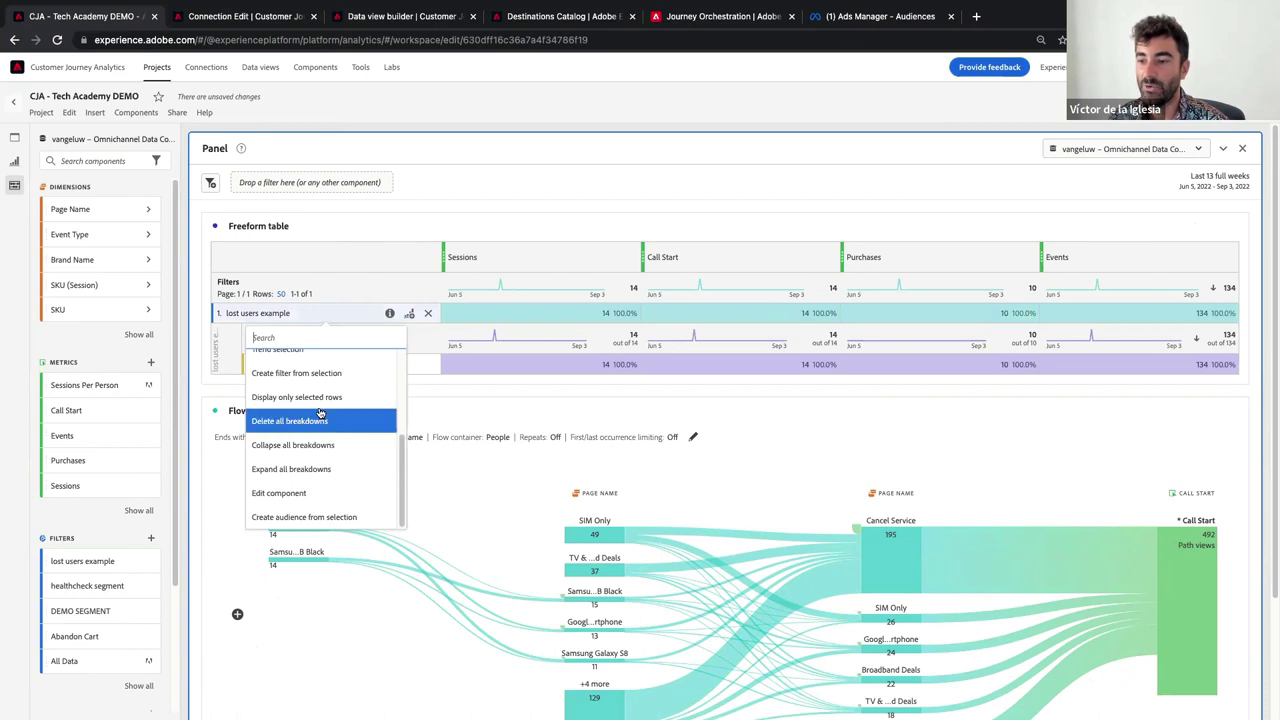
pyautogui.click(315, 517)
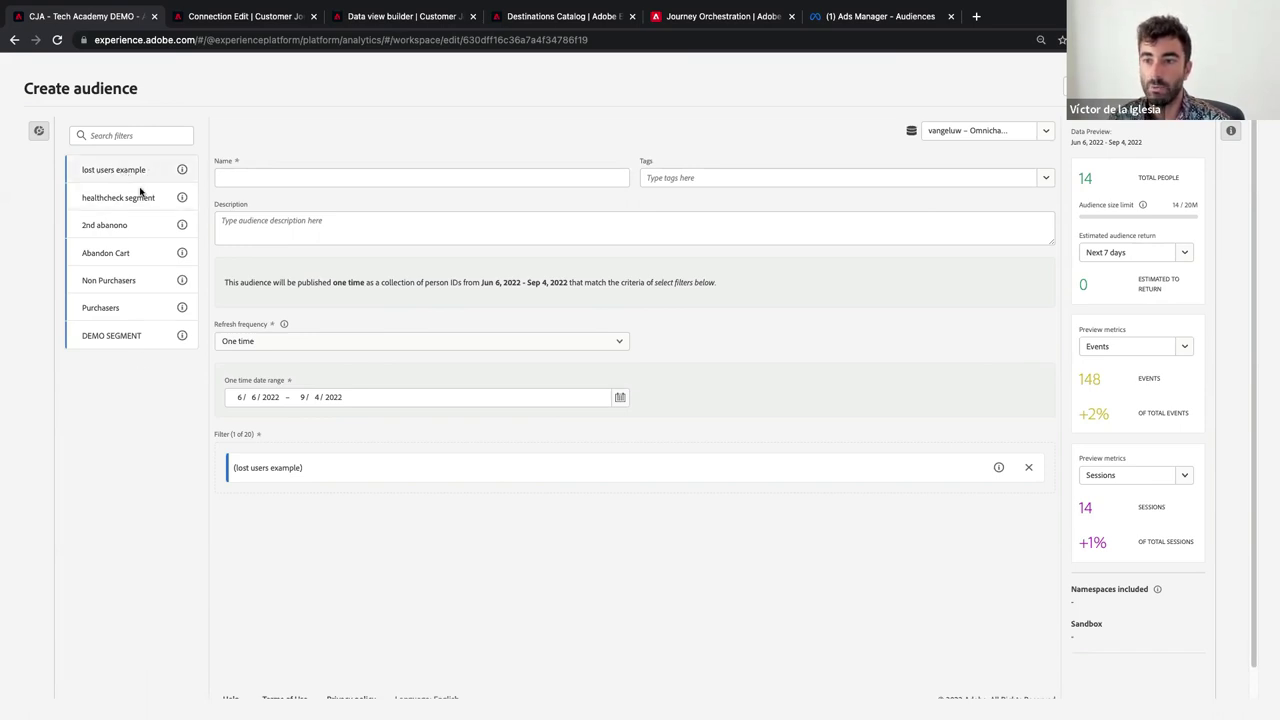
pyautogui.moveTo(121, 287); pyautogui.dragTo(309, 491)
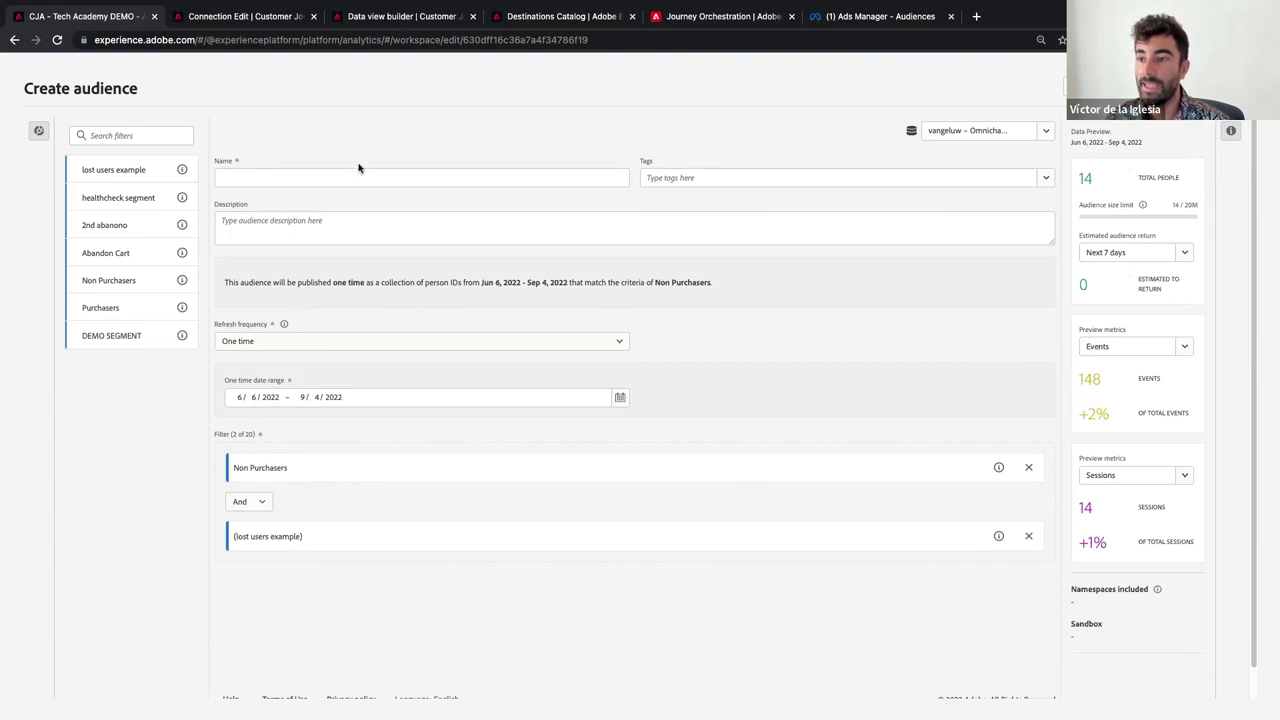
# Step: Name the new audience "CJA Tech Academy DEMO SEGMENT"
pyautogui.click(321, 177)
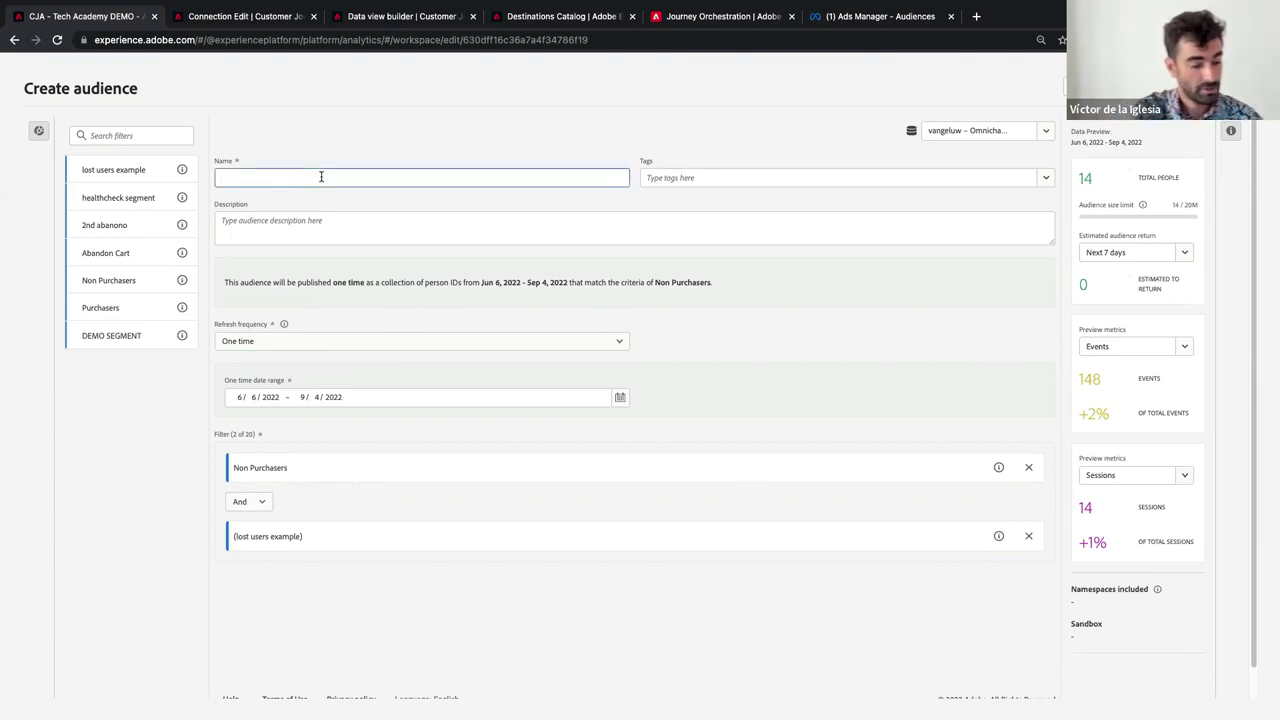
pyautogui.write('CJA Te')
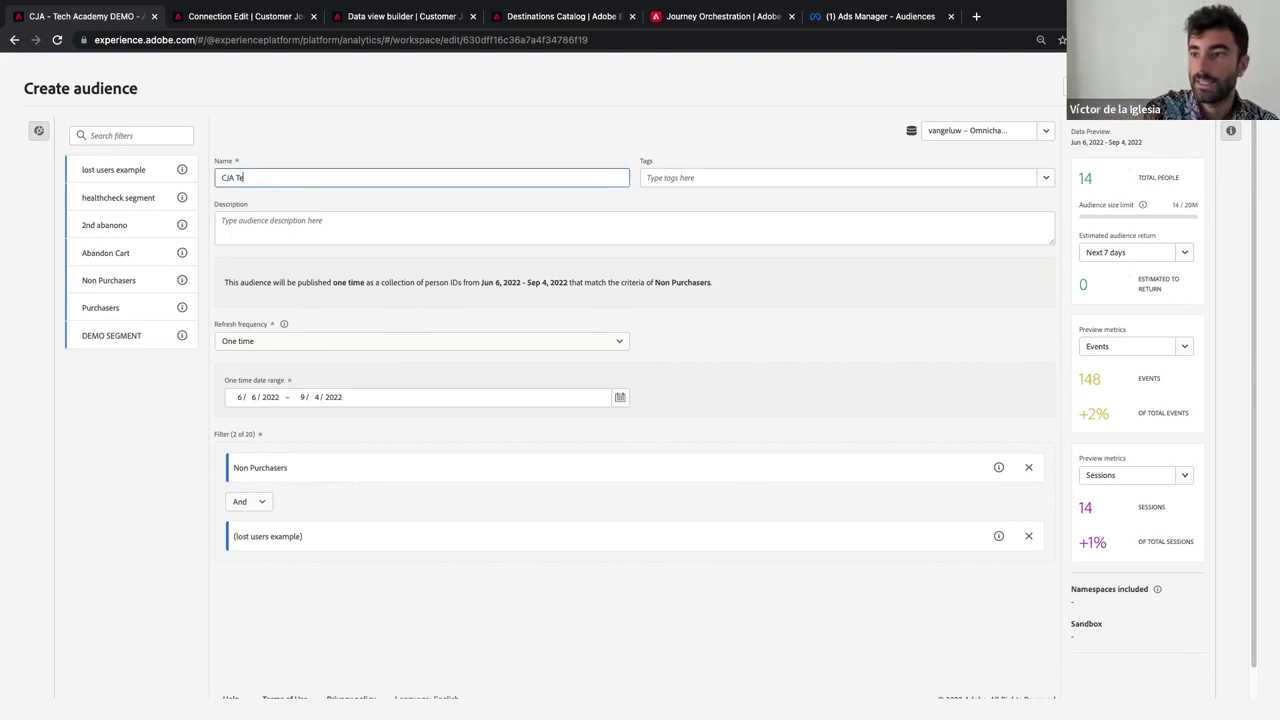
pyautogui.write('ch Aca')
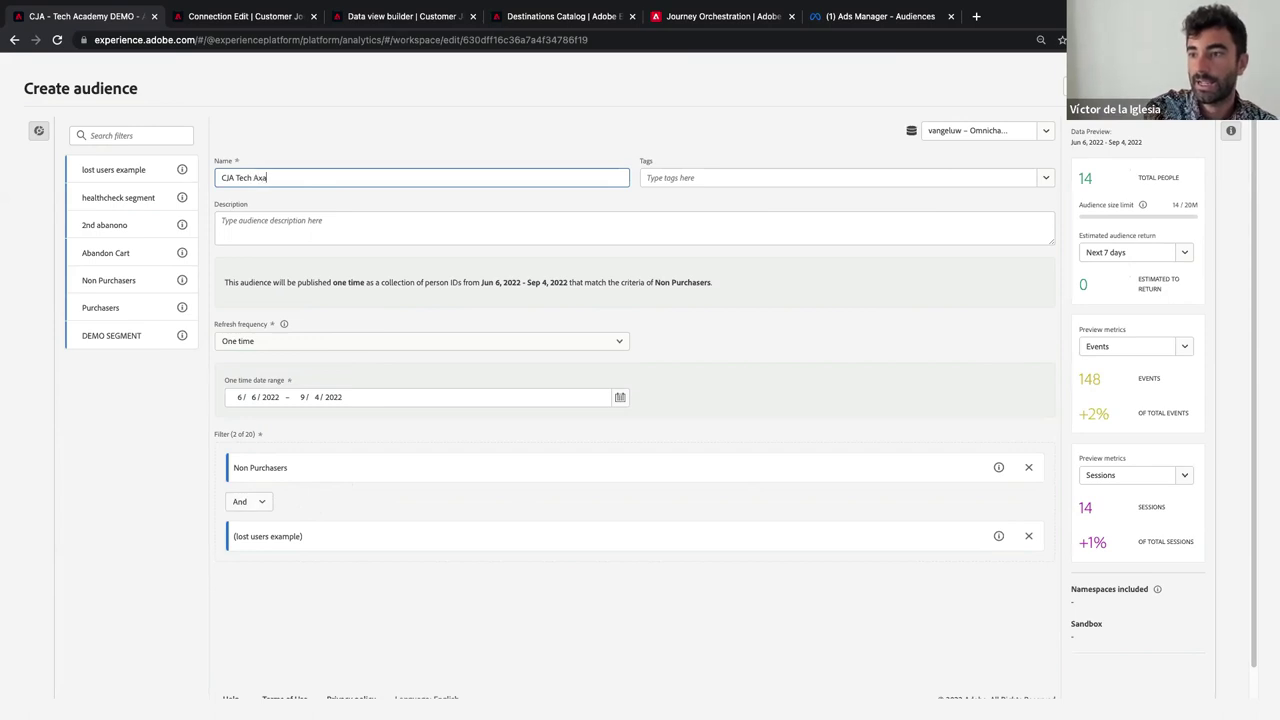
pyautogui.write('a')
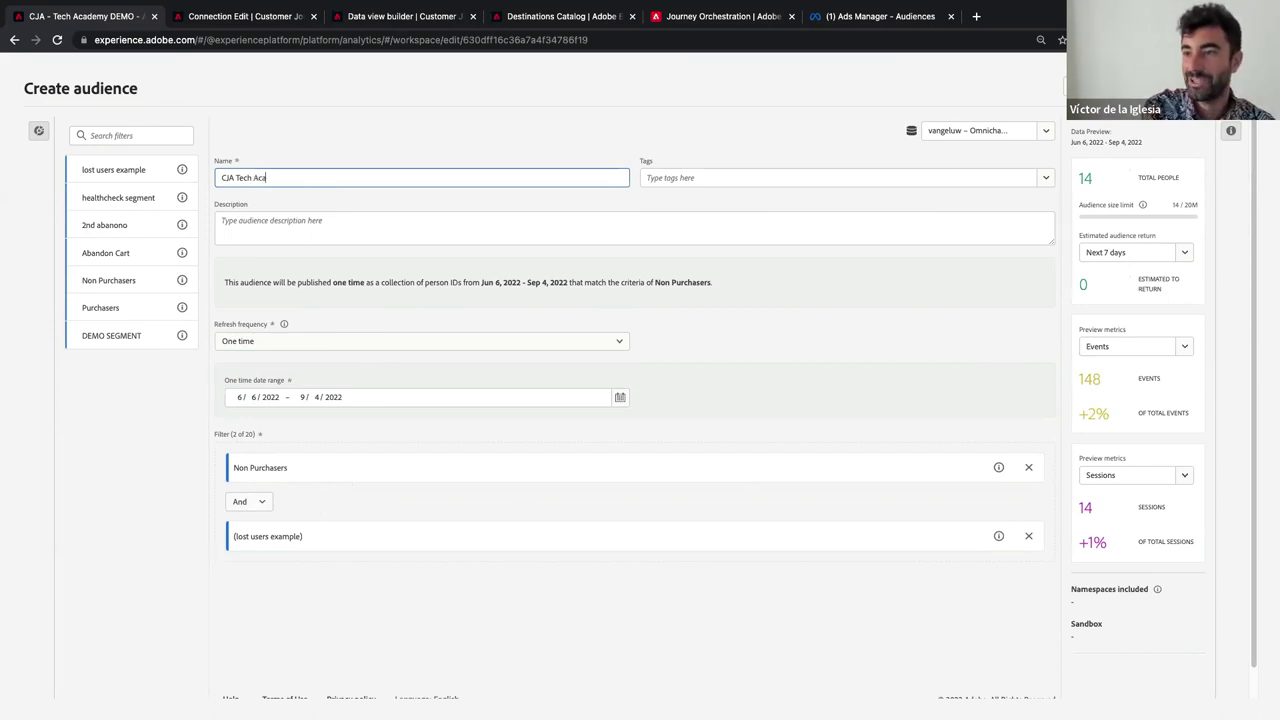
pyautogui.write('demy')
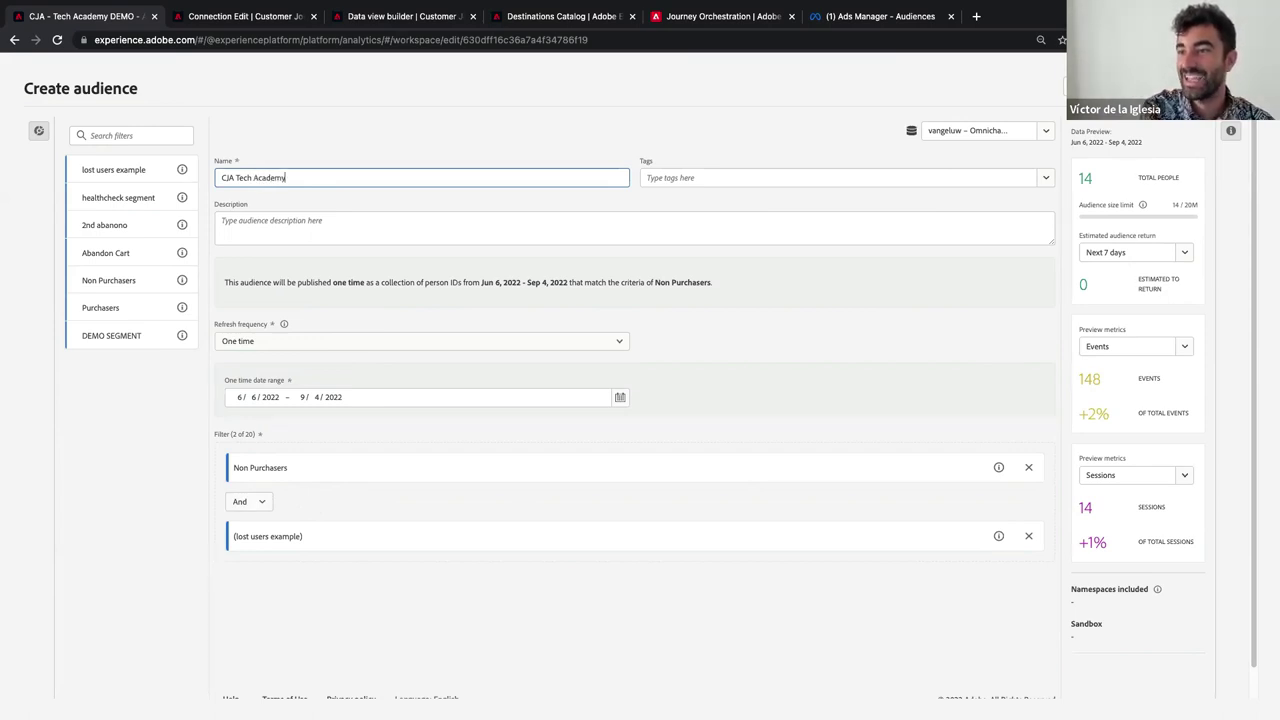
pyautogui.write(' DEMO')
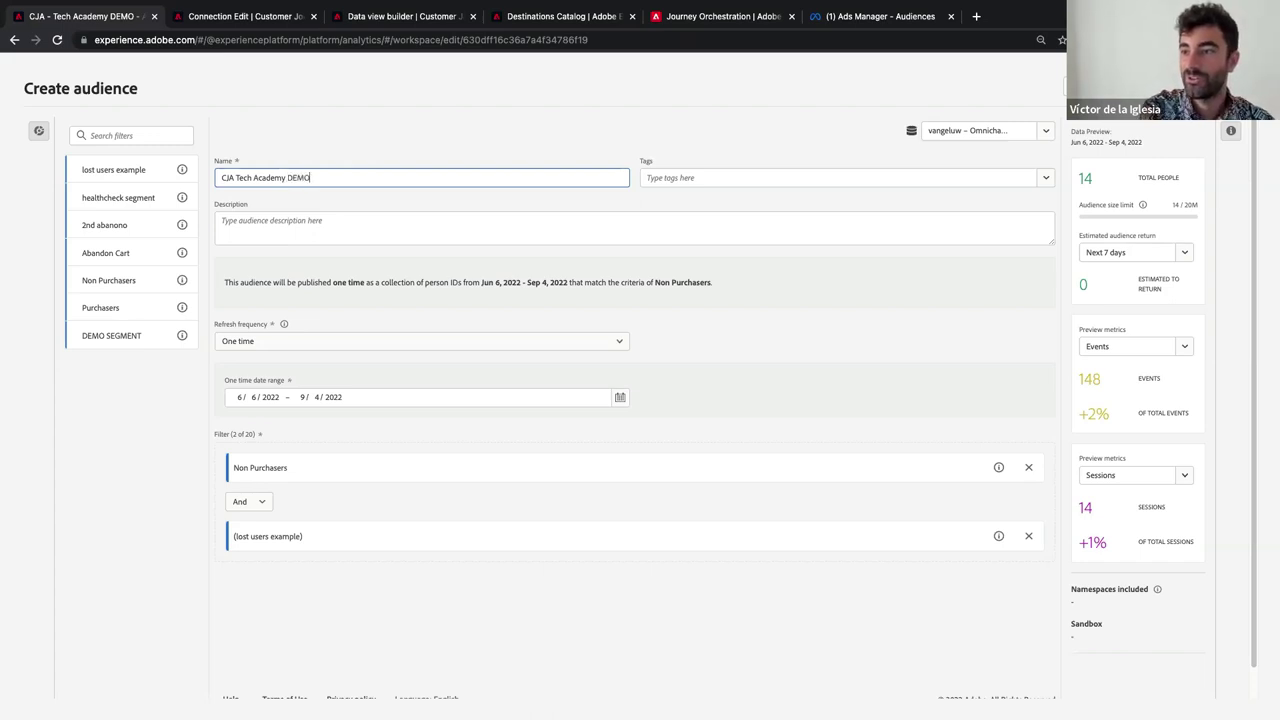
pyautogui.write(' SEGMENT')
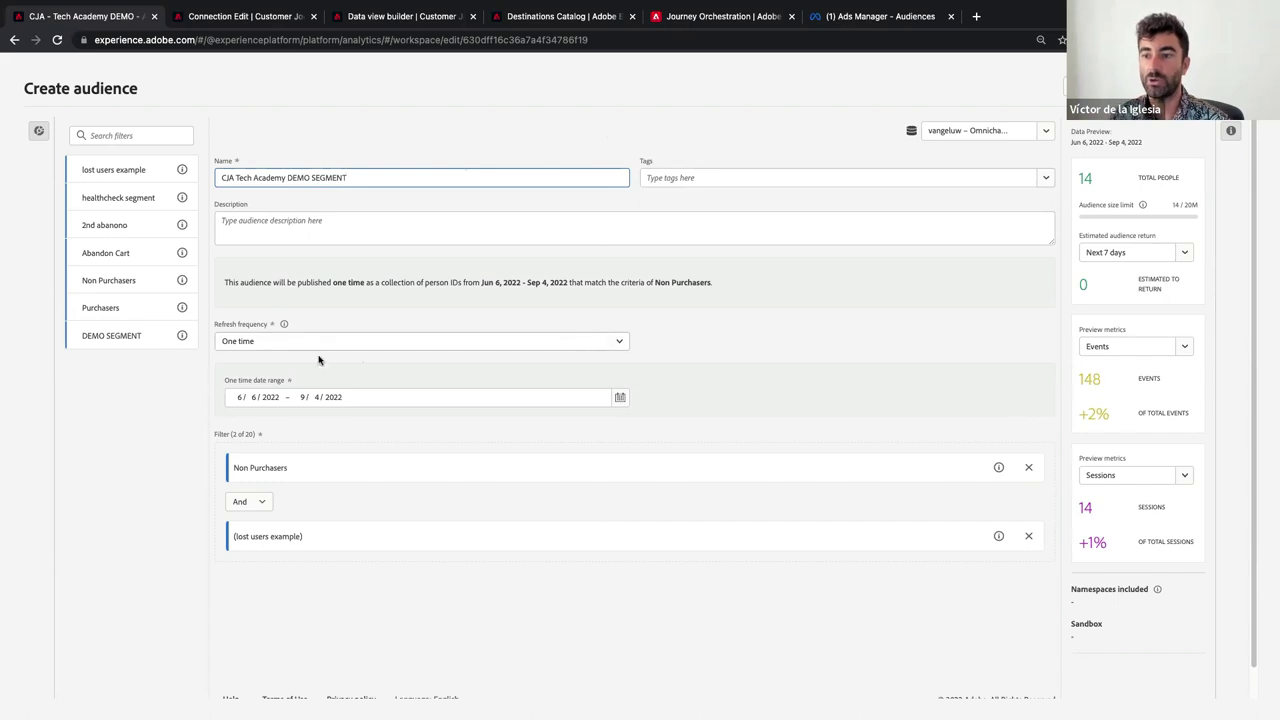
# Step: Review the refresh frequency options and set the estimated audience return period to Next 2 weeks and finally to Next month
pyautogui.click(287, 349)
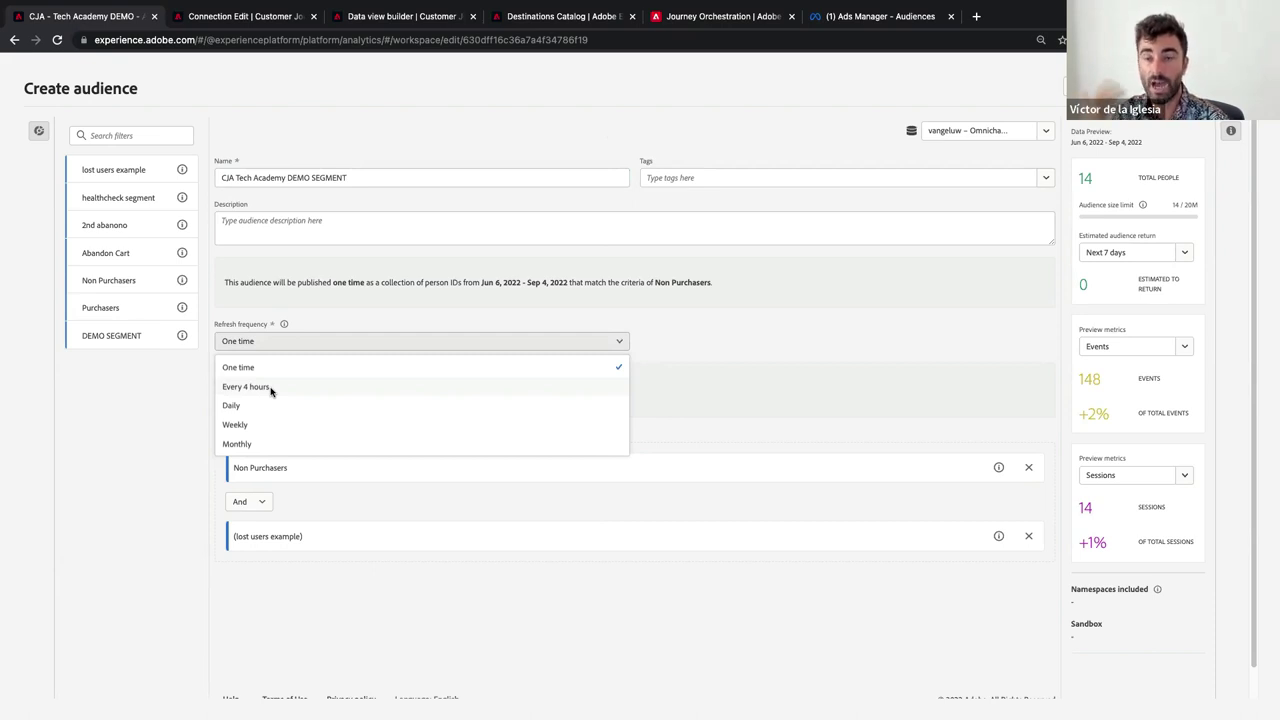
pyautogui.click(335, 315)
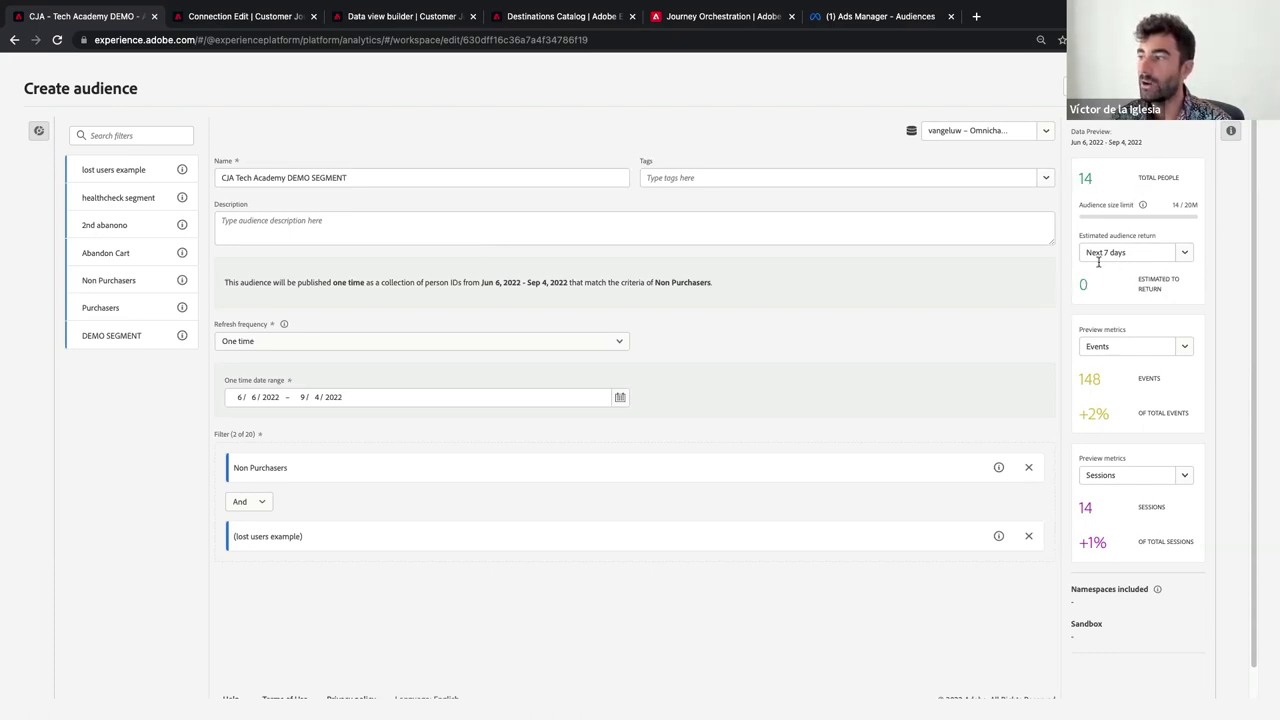
pyautogui.click(1184, 253)
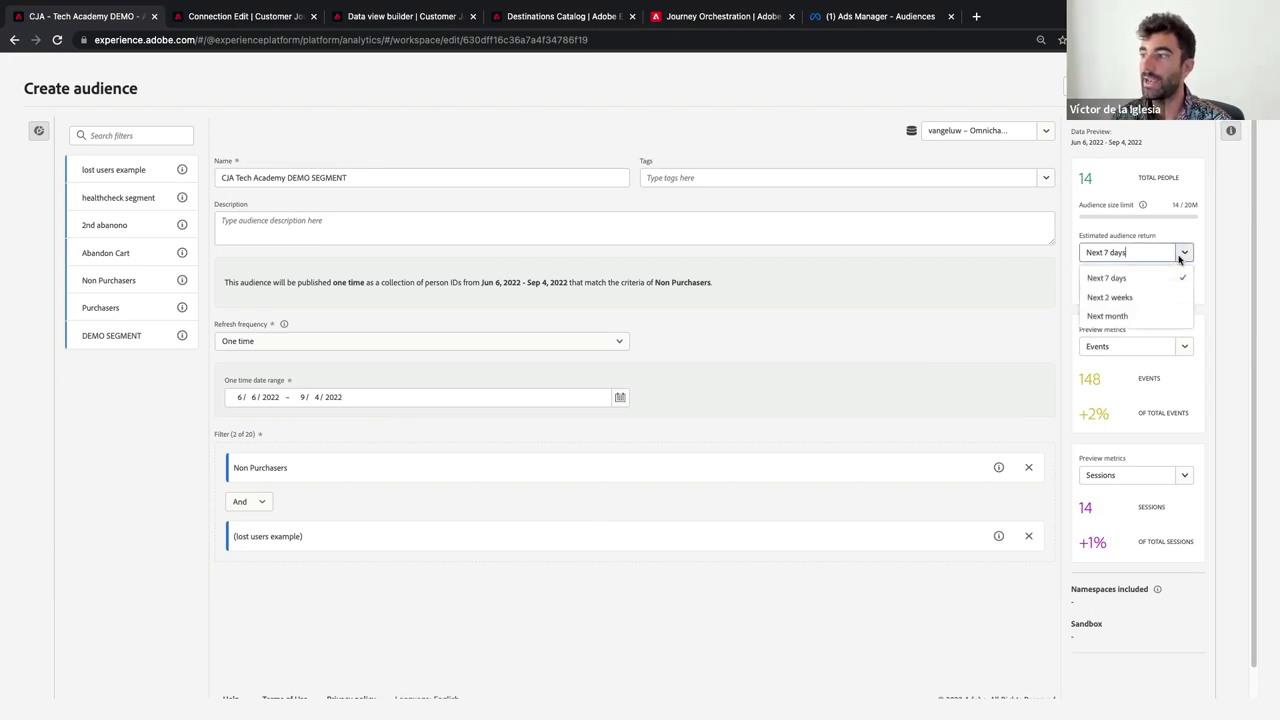
pyautogui.click(1131, 298)
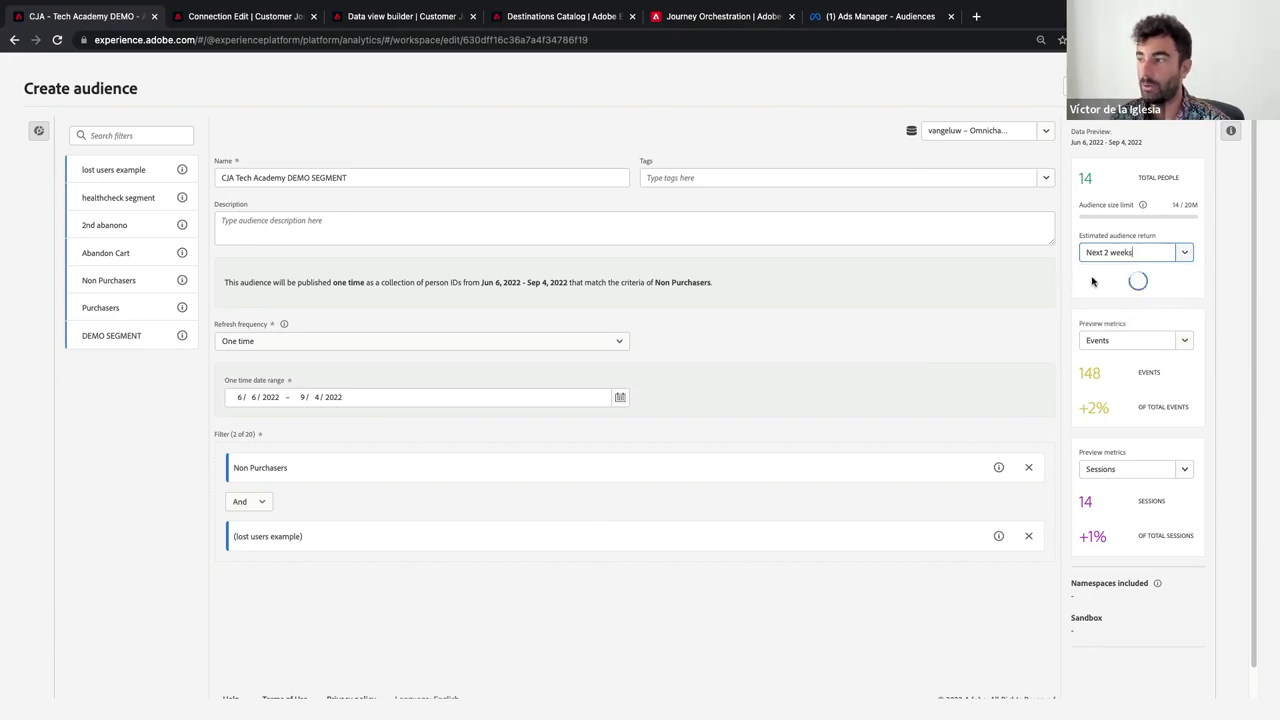
pyautogui.click(1185, 254)
pyautogui.click(1134, 314)
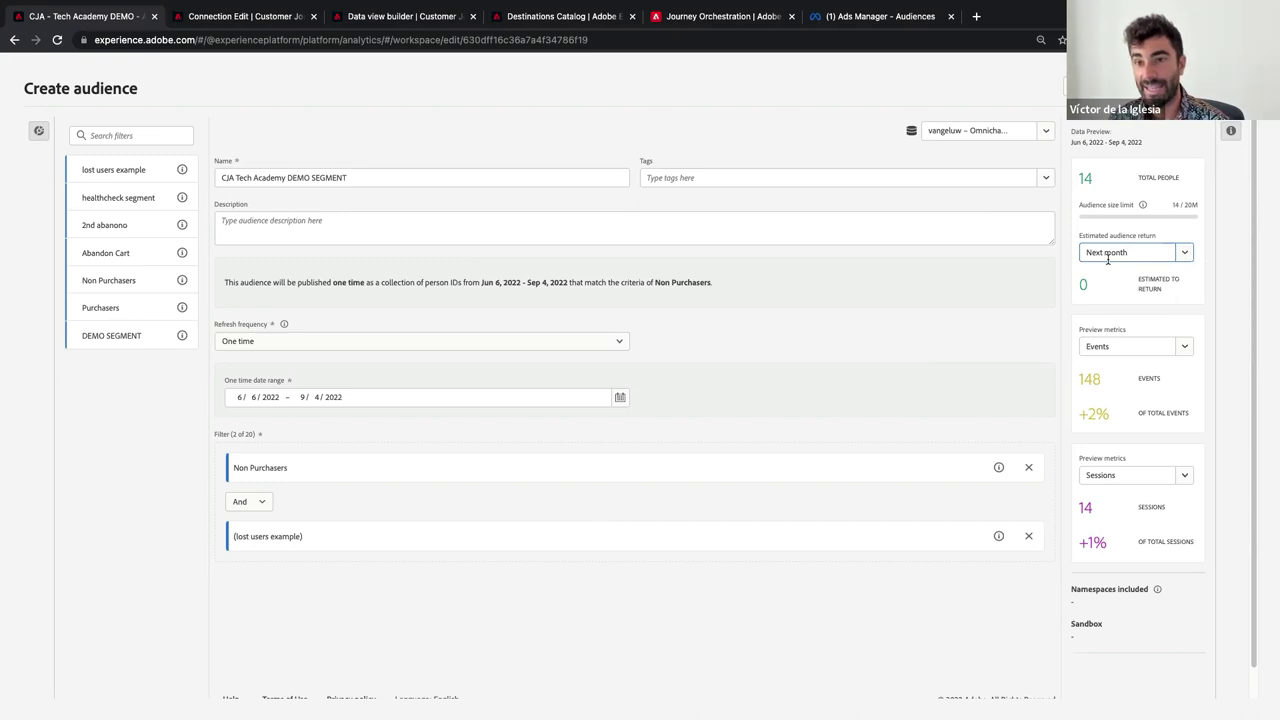
pyautogui.click(1185, 252)
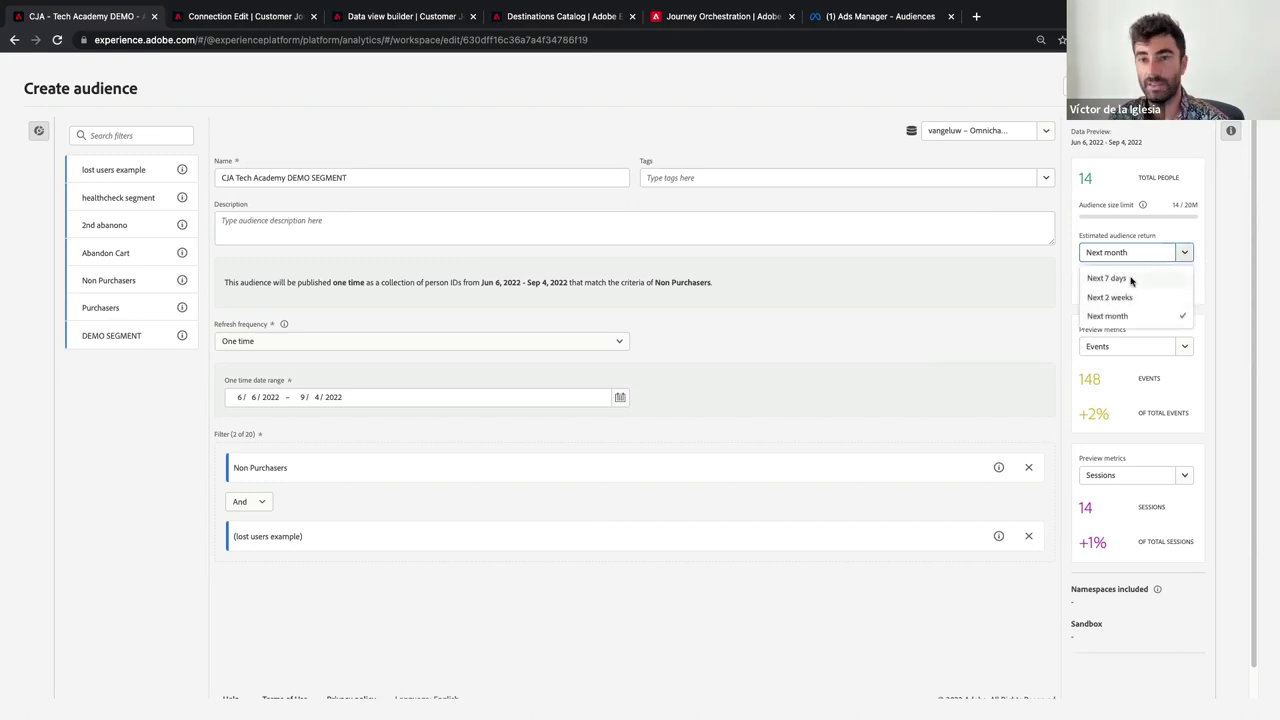
pyautogui.click(1210, 238)
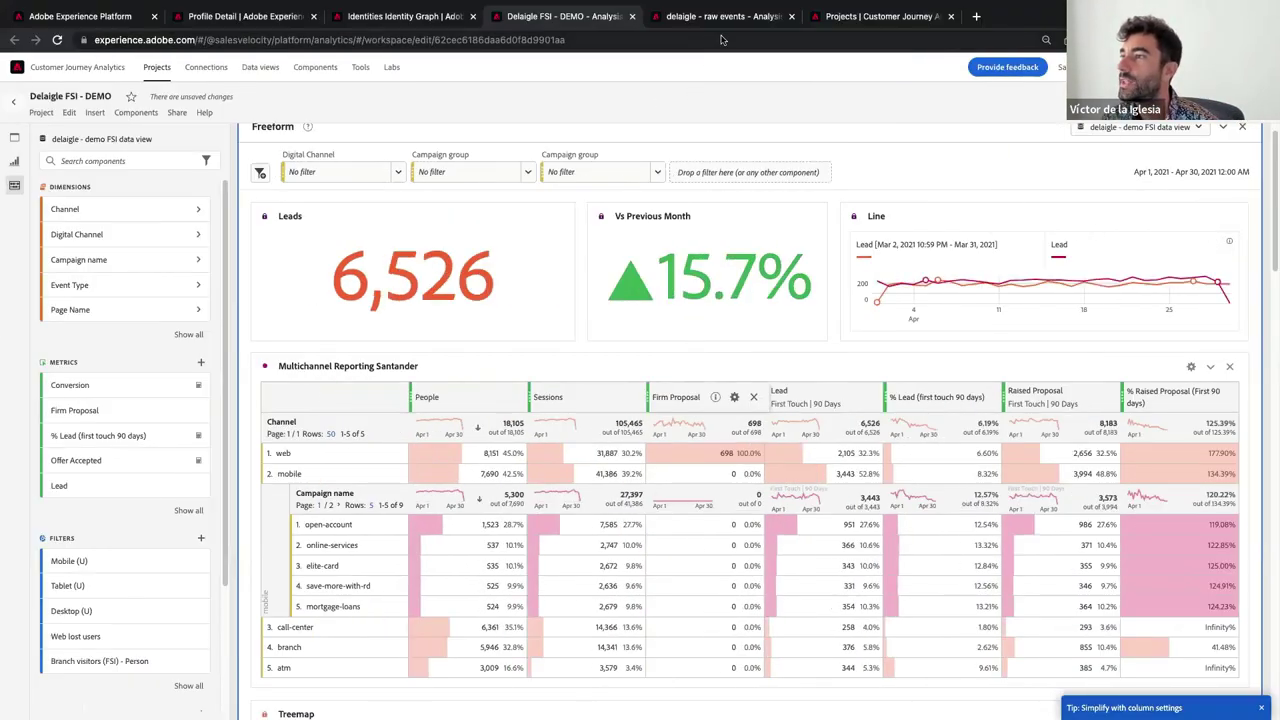
# Step: Switch to the audience from the "delaigle - raw events" project, highlight its total people figure, and set its estimated audience return to Next month
pyautogui.click(703, 16)
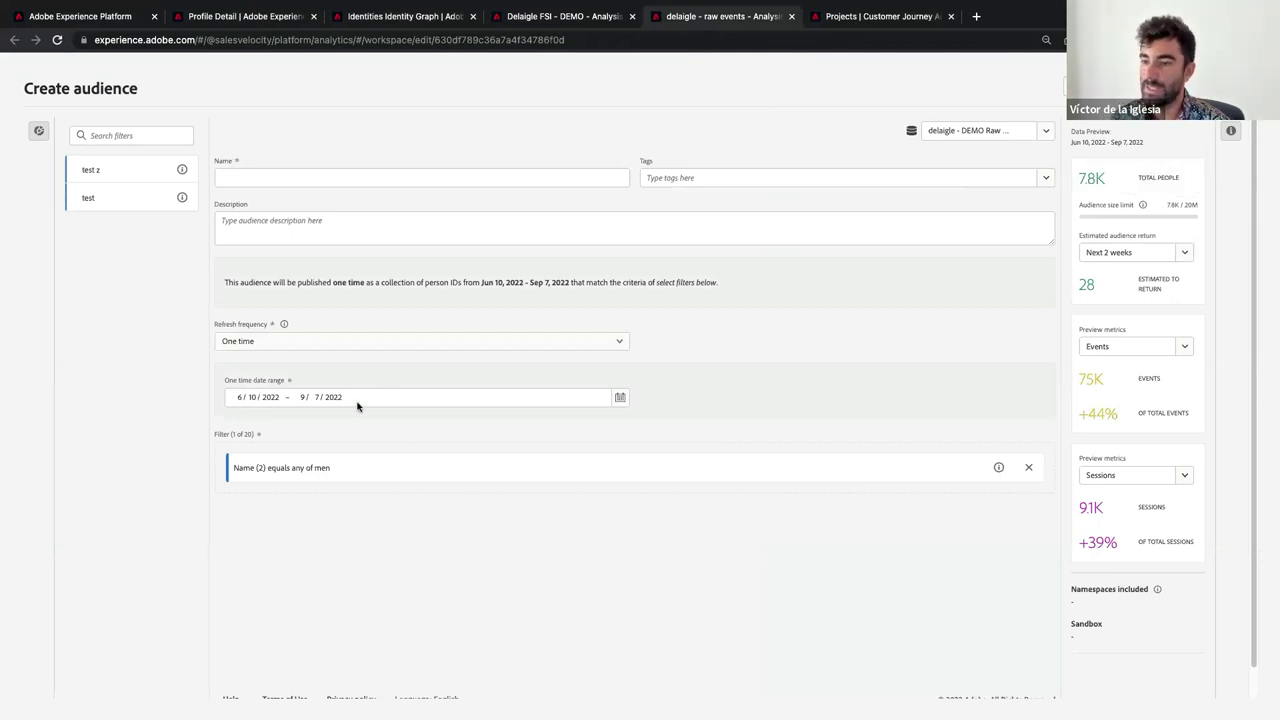
pyautogui.moveTo(1077, 180); pyautogui.dragTo(1106, 181)
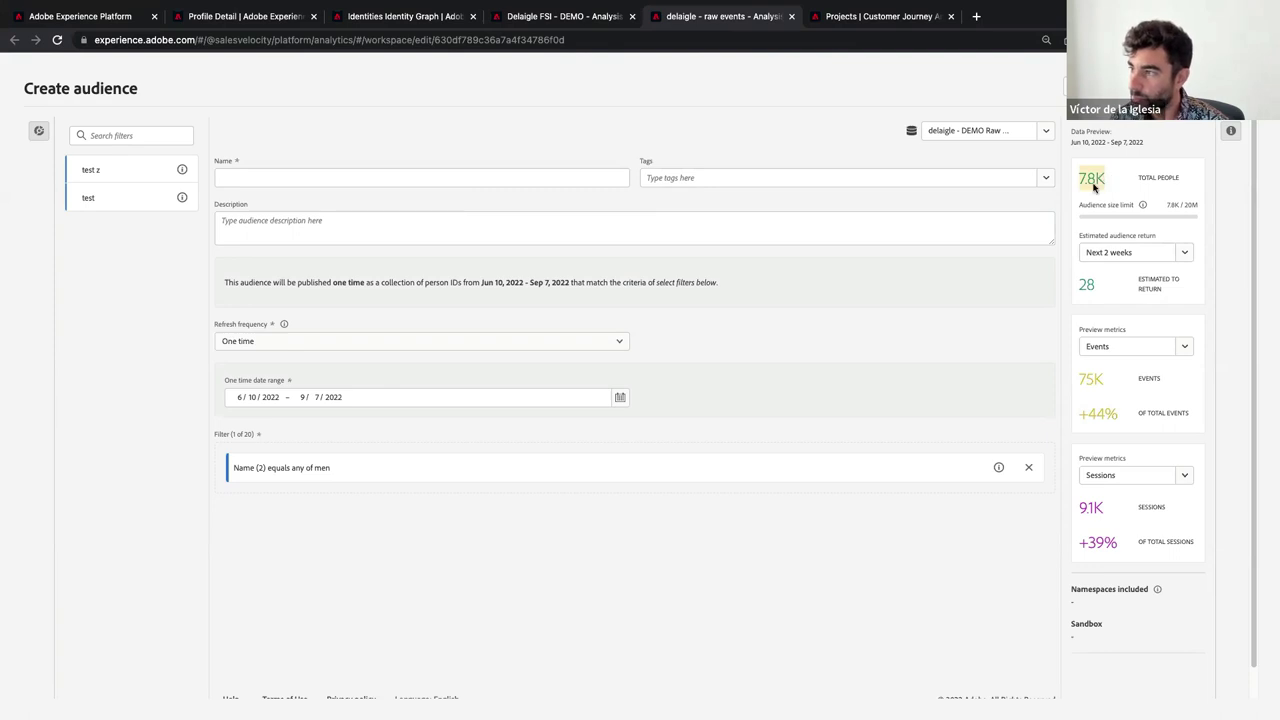
pyautogui.click(1095, 289)
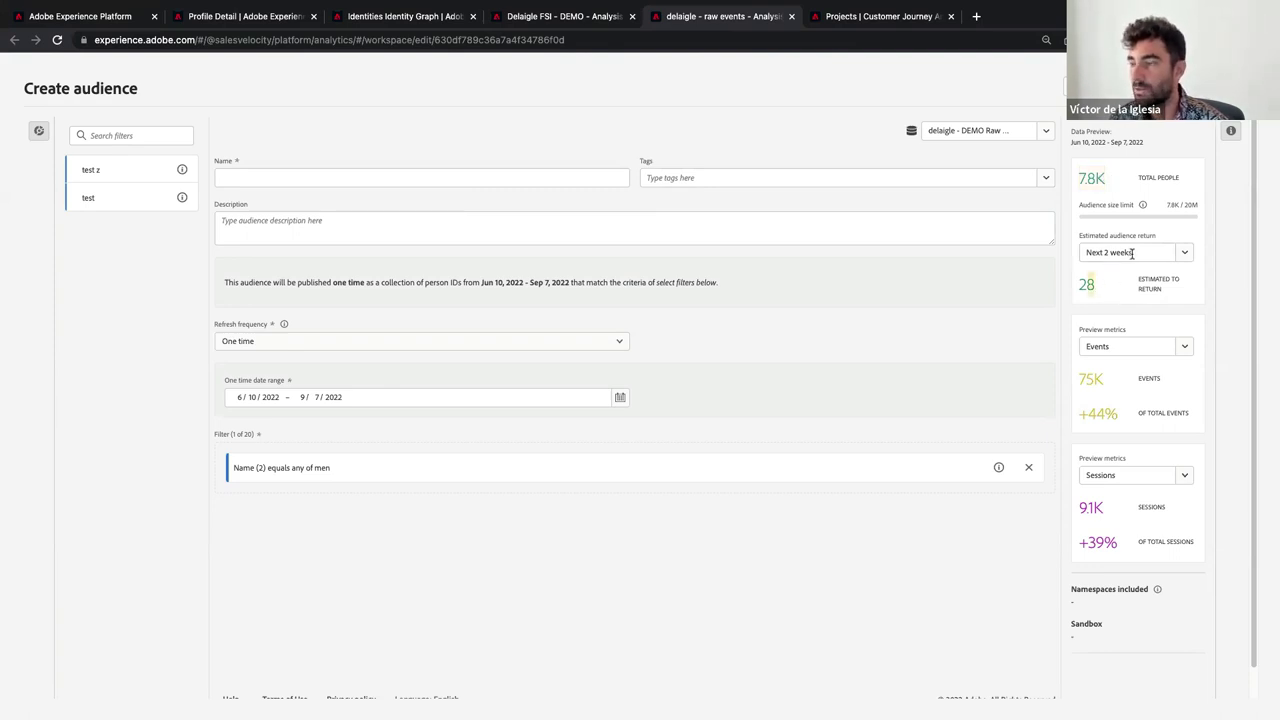
pyautogui.click(1186, 251)
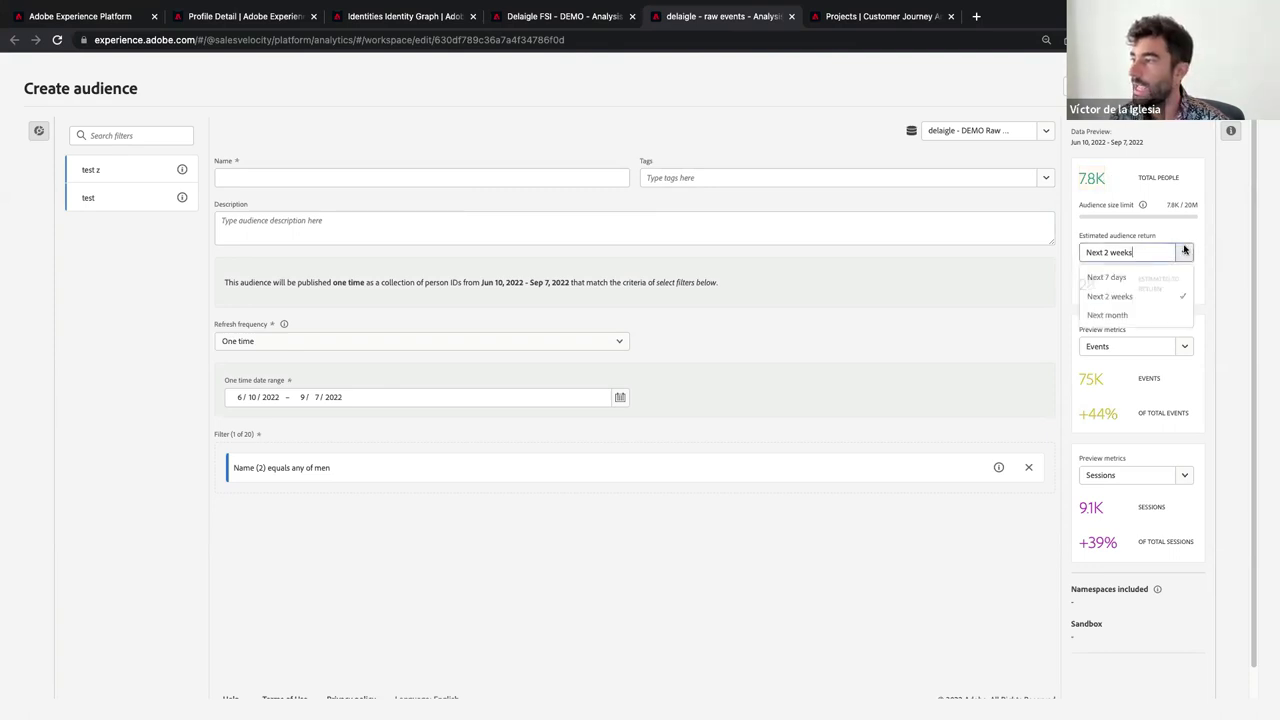
pyautogui.click(1112, 312)
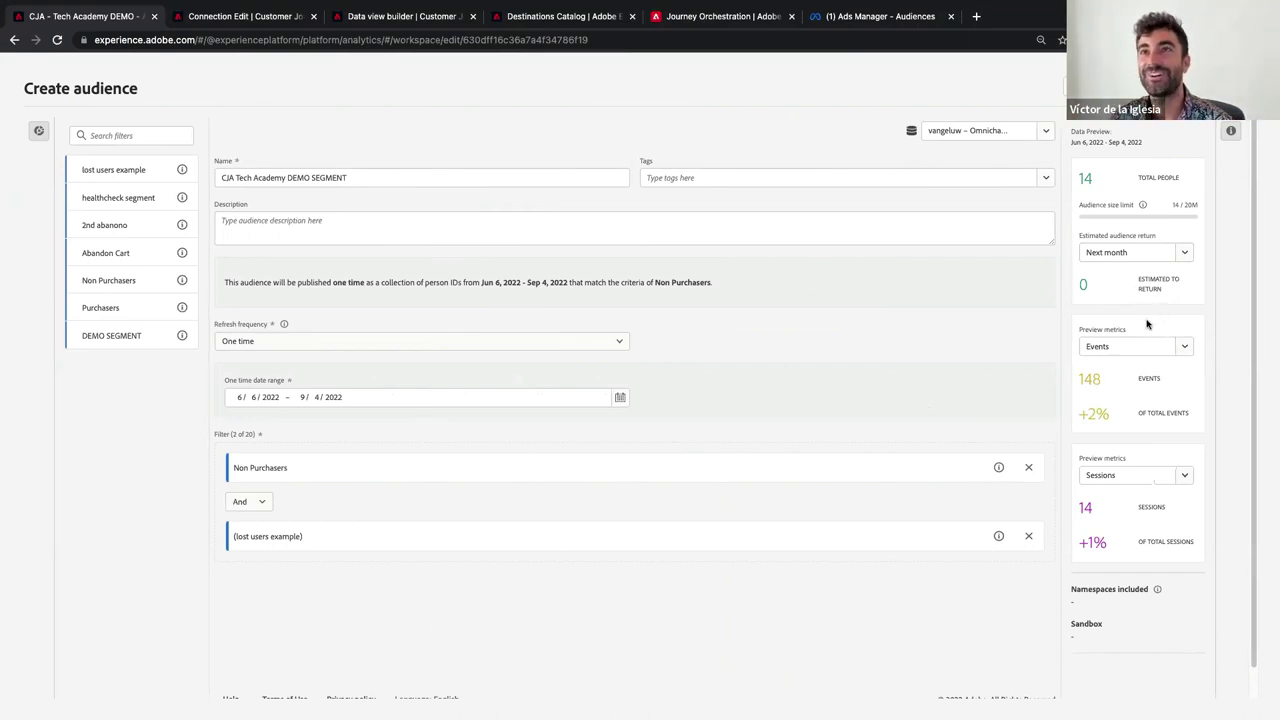
# Step: Back in the CJA Tech Academy DEMO SEGMENT audience, change the first preview metric to Call Start and review the other available metrics
pyautogui.click(1187, 347)
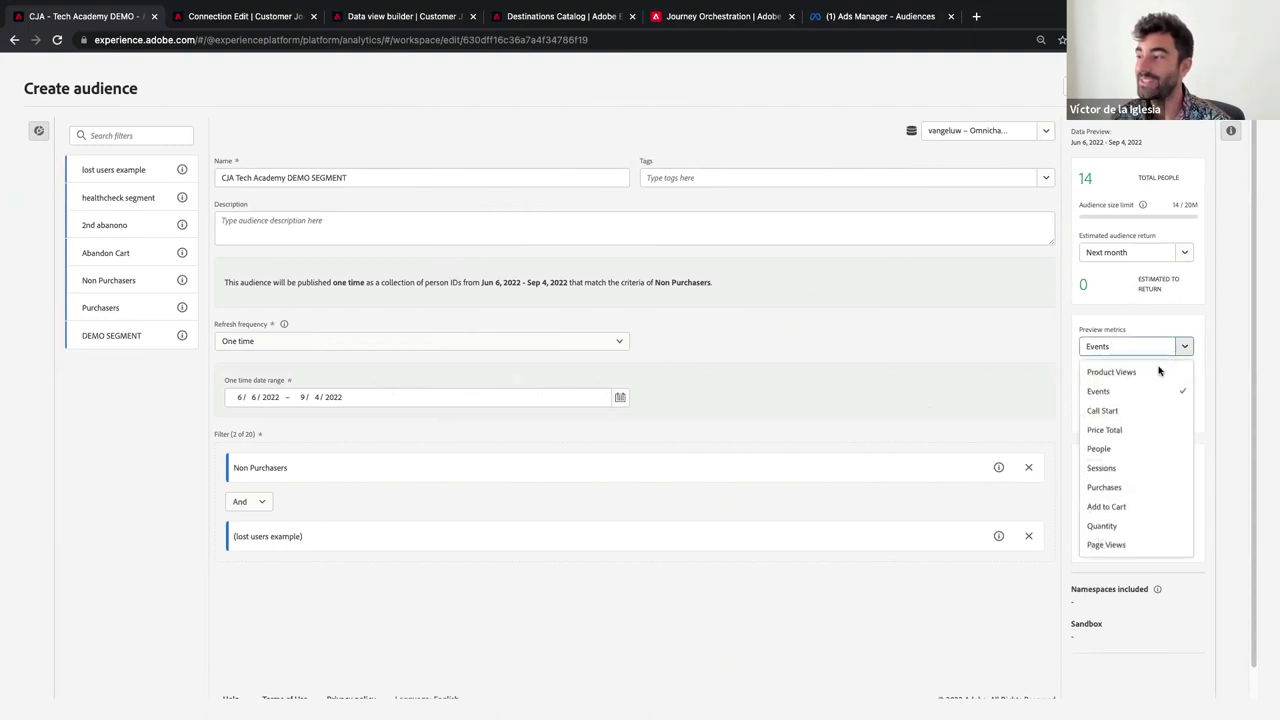
pyautogui.click(1134, 412)
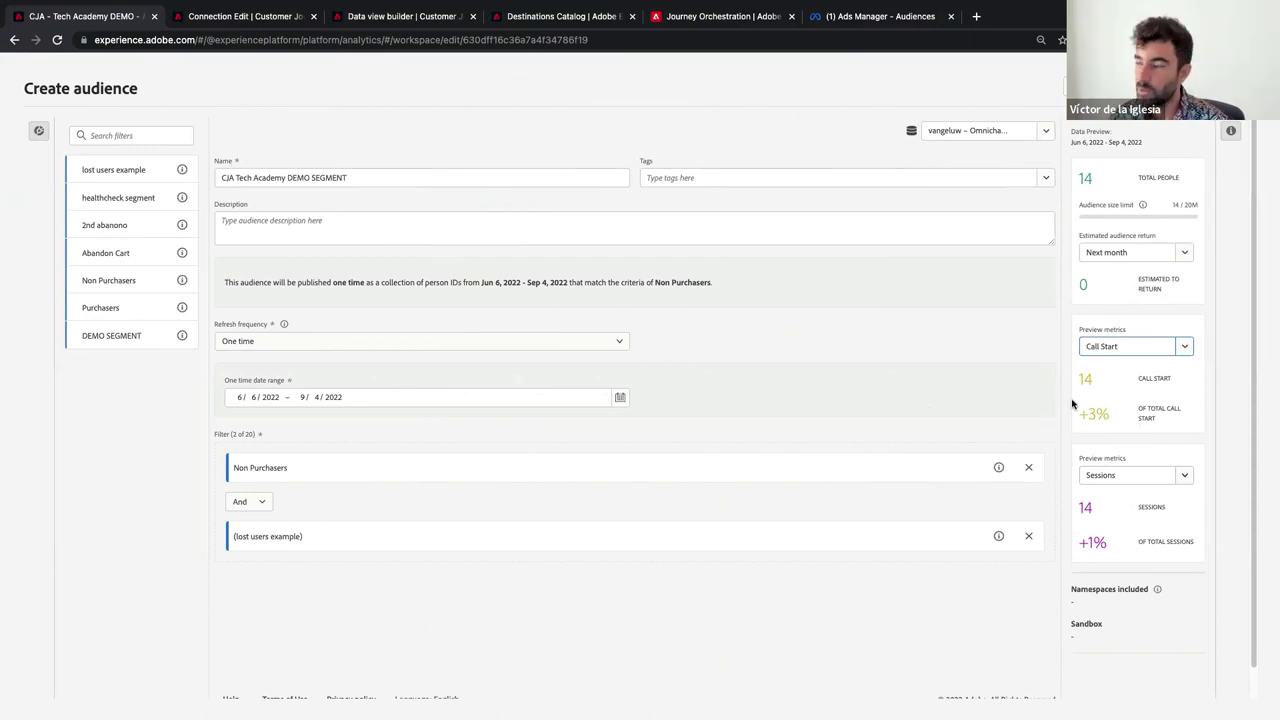
pyautogui.click(1184, 346)
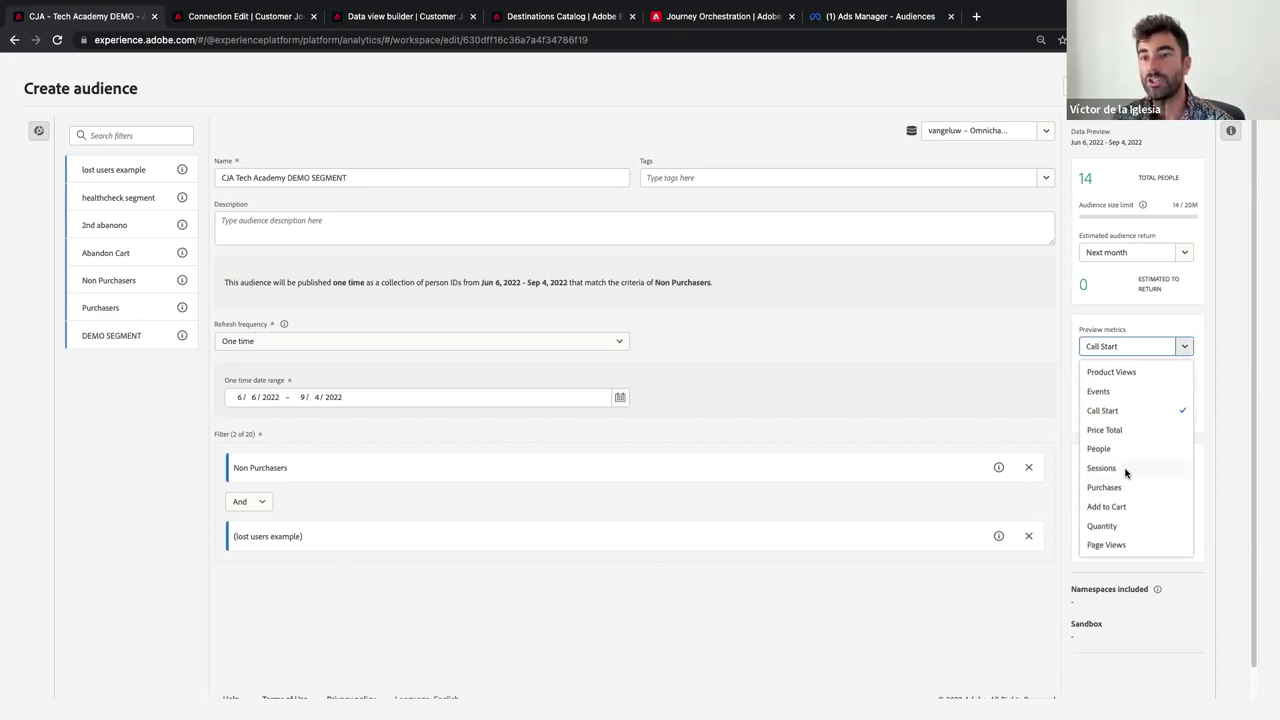
pyautogui.click(1108, 310)
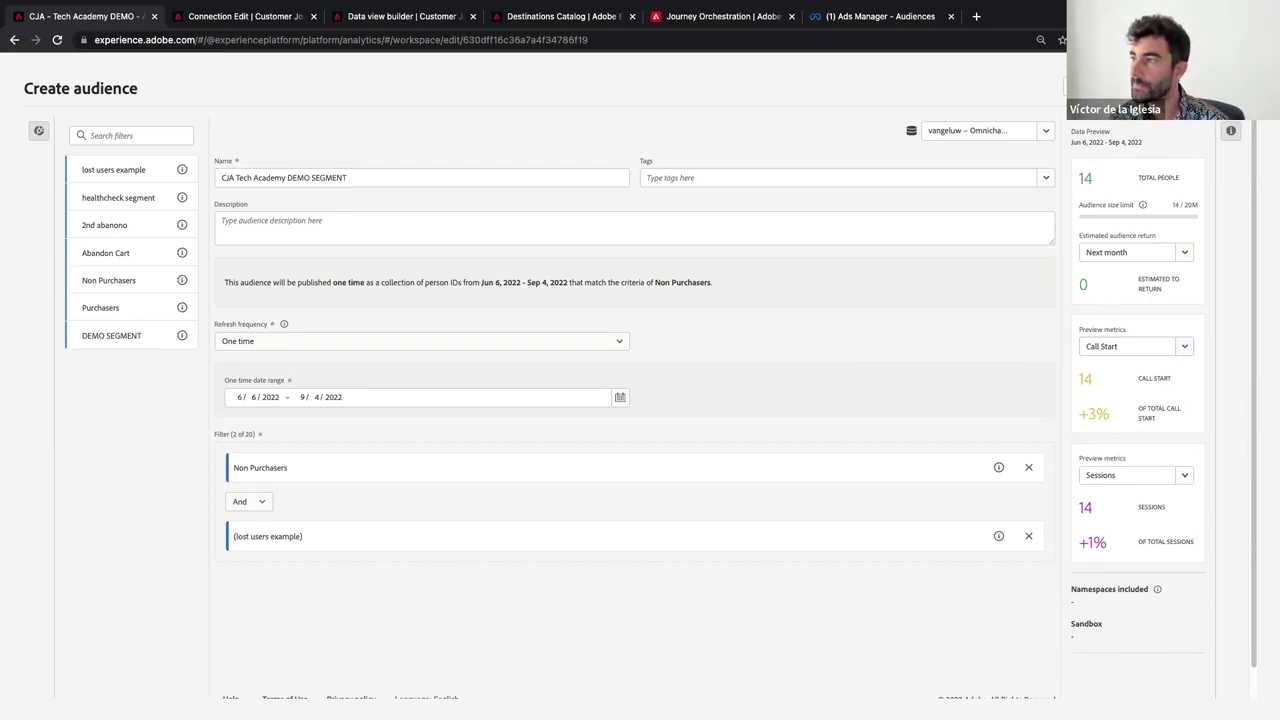
# Step: Open and close the demo audience's sample IDs, and look through the sample person IDs of the raw events audience
pyautogui.click(1130, 88)
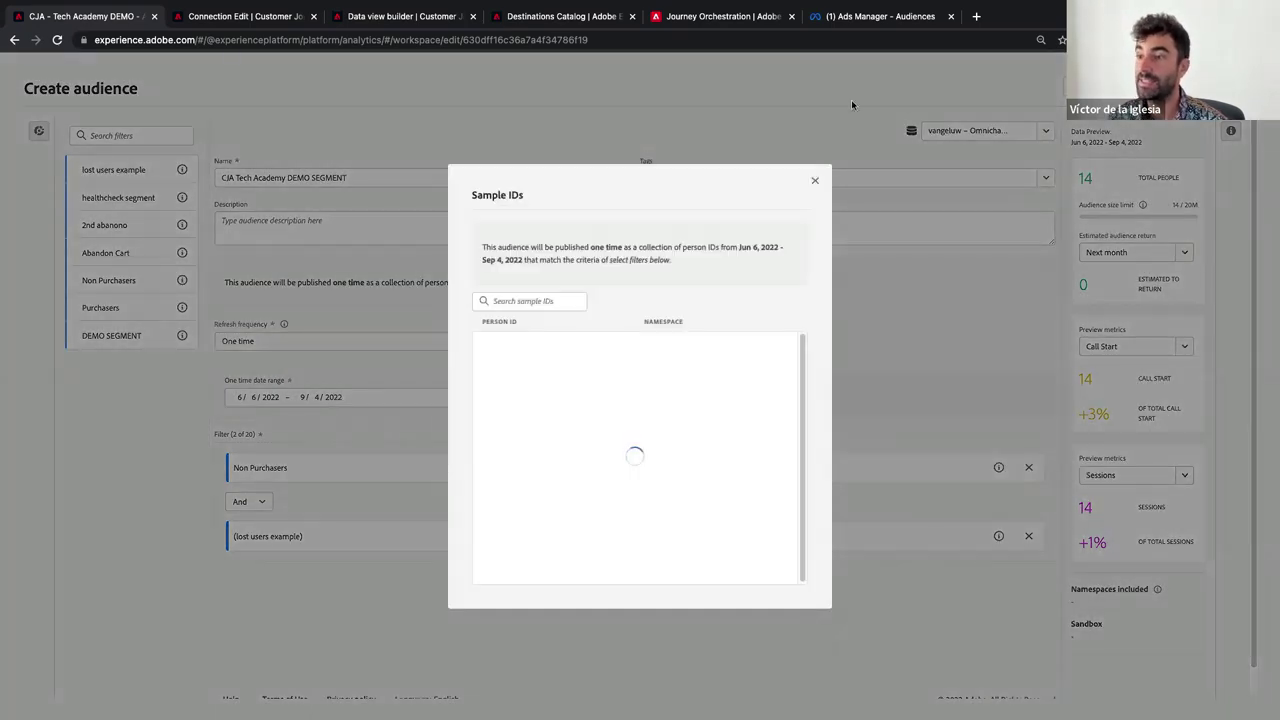
pyautogui.click(815, 182)
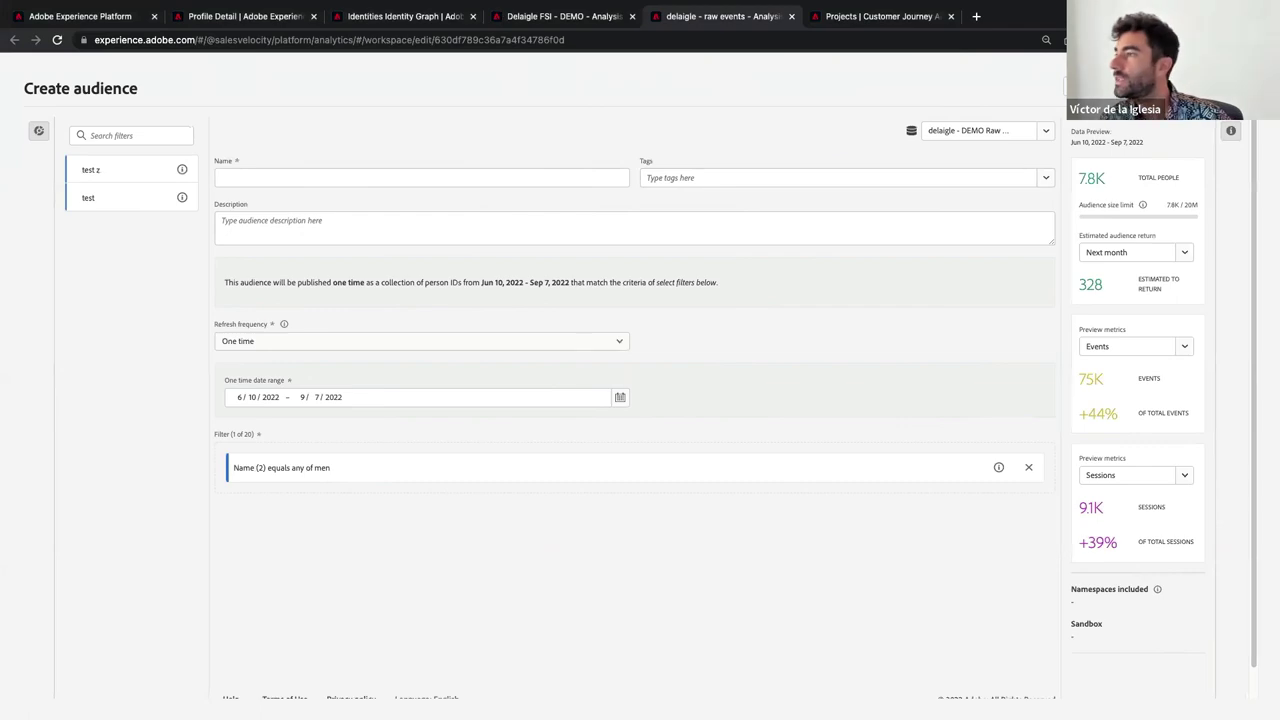
pyautogui.click(1064, 87)
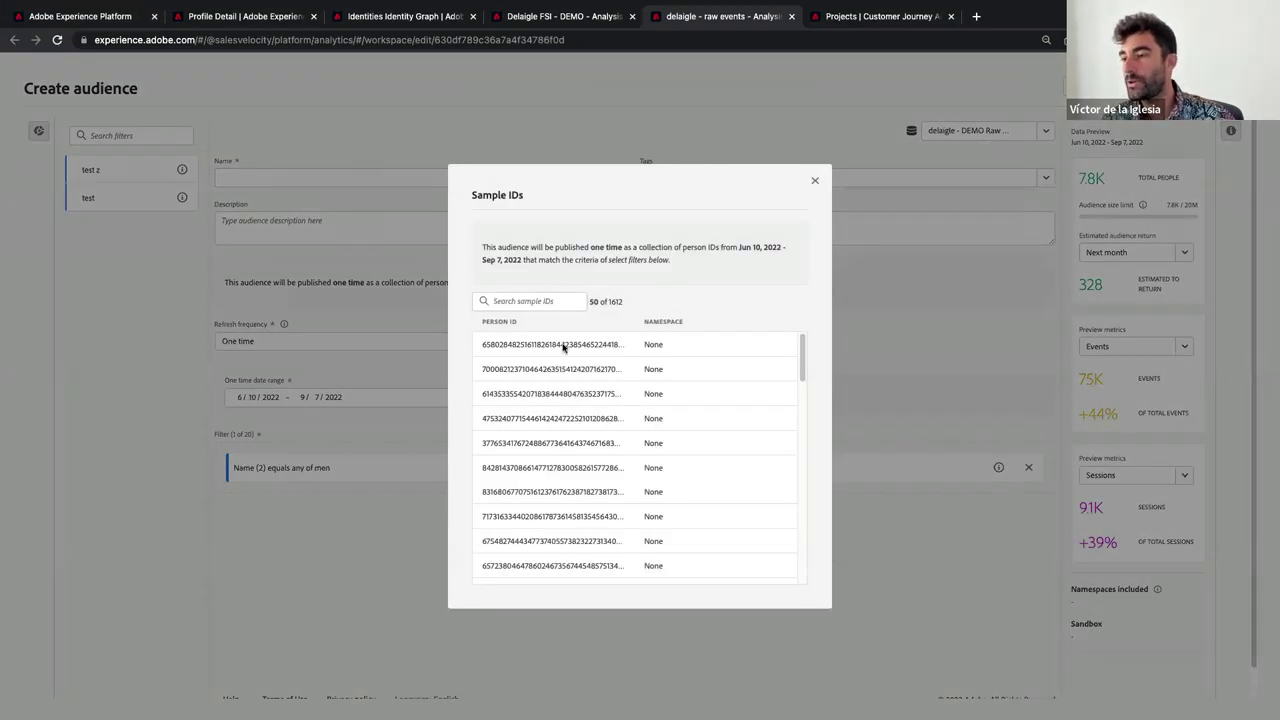
pyautogui.scroll(-3, 563, 345)
pyautogui.scroll(-3, 563, 368)
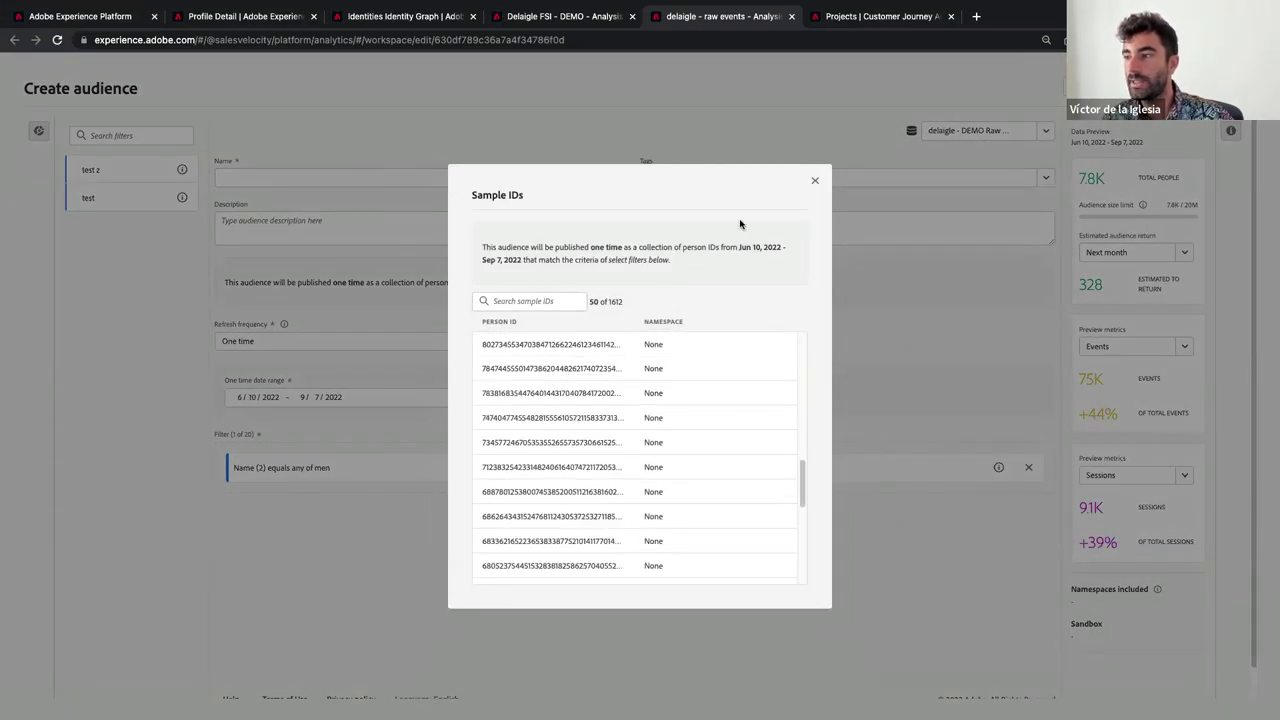
pyautogui.click(815, 181)
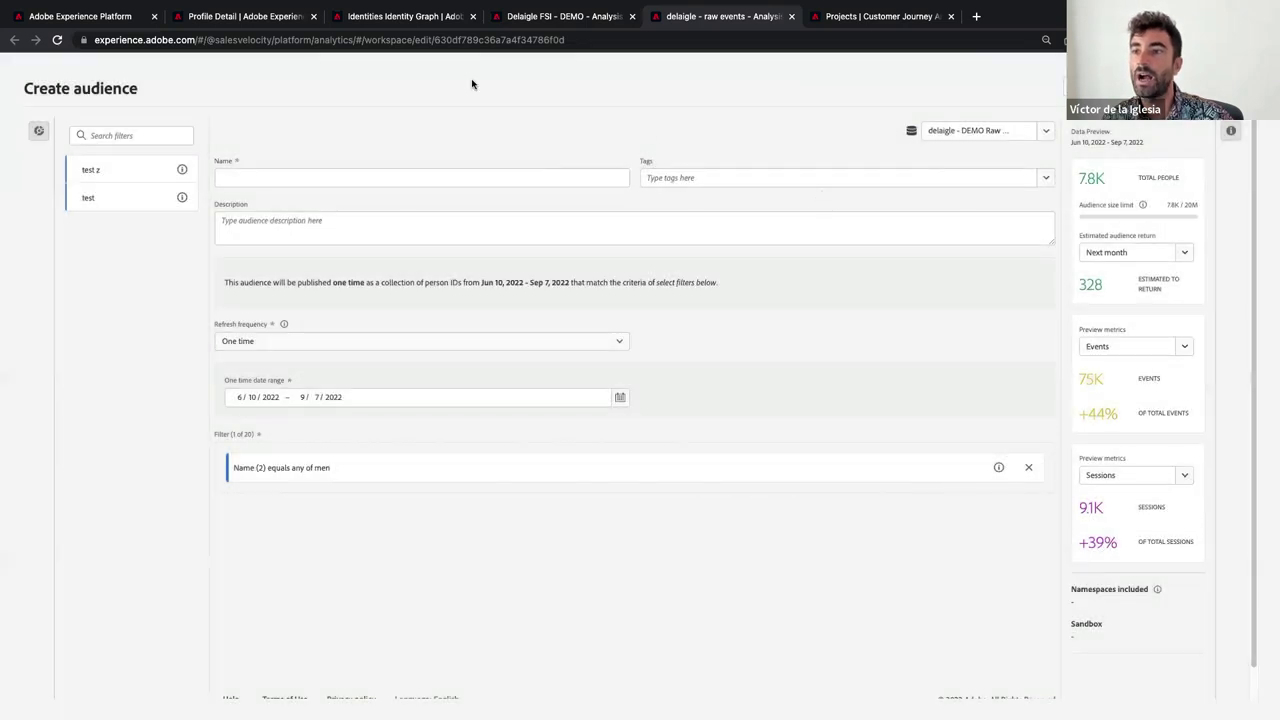
# Step: Return to the CJA - Tech Academy DEMO project and open the list of published Customer Journey Analytics audiences
pyautogui.click(246, 18)
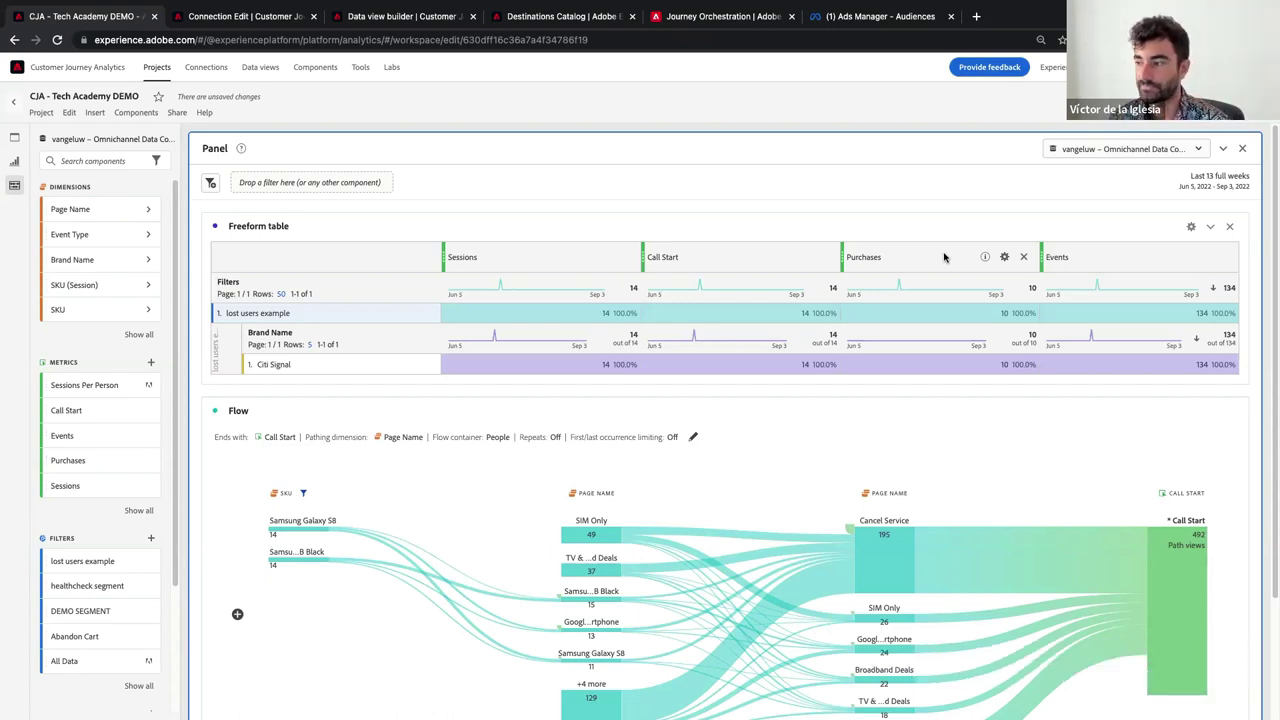
pyautogui.click(318, 70)
pyautogui.click(331, 251)
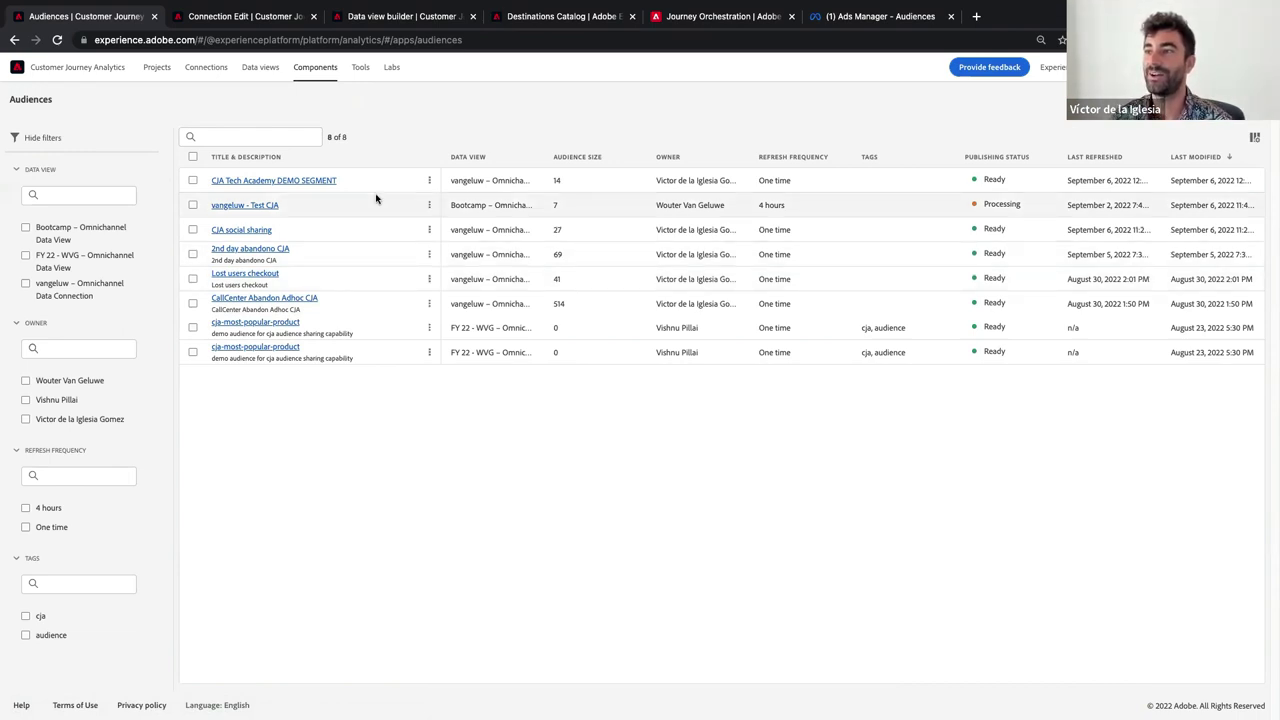
# Step: Switch to the Adobe Experience Platform destinations catalog and look through its advertising, cloud storage, email marketing and social connections
pyautogui.click(545, 18)
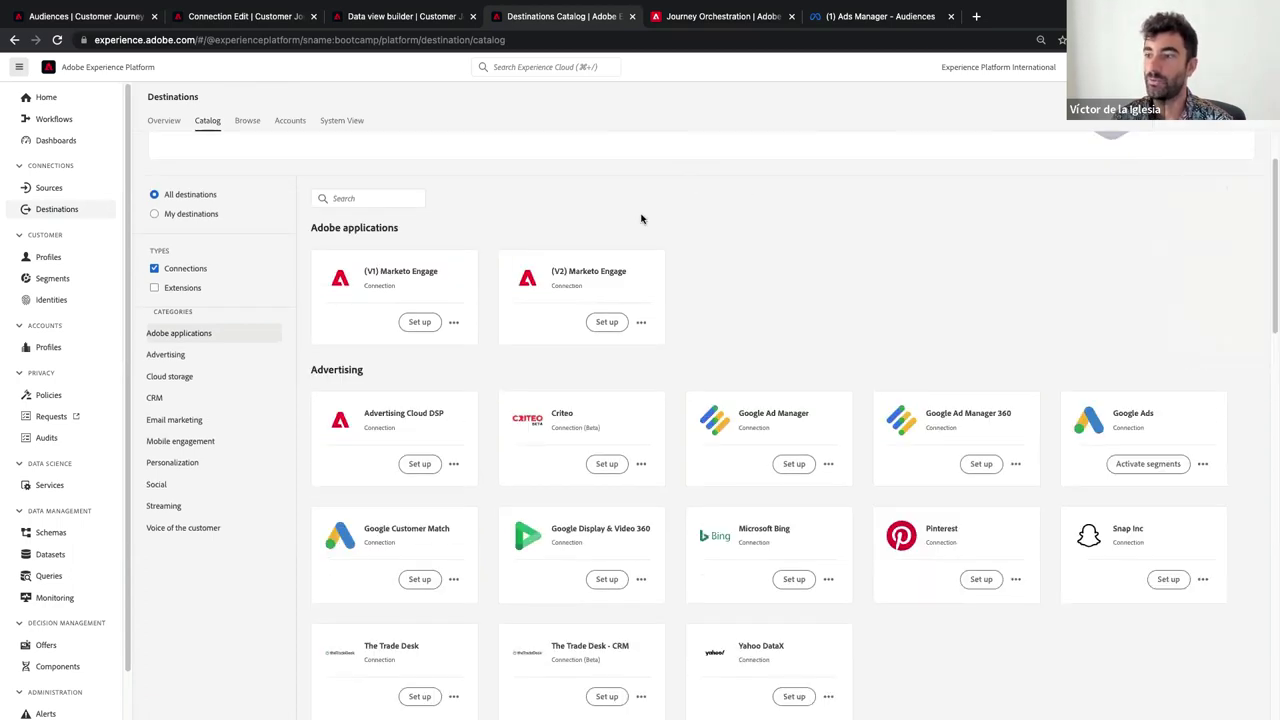
pyautogui.scroll(-5, 830, 300)
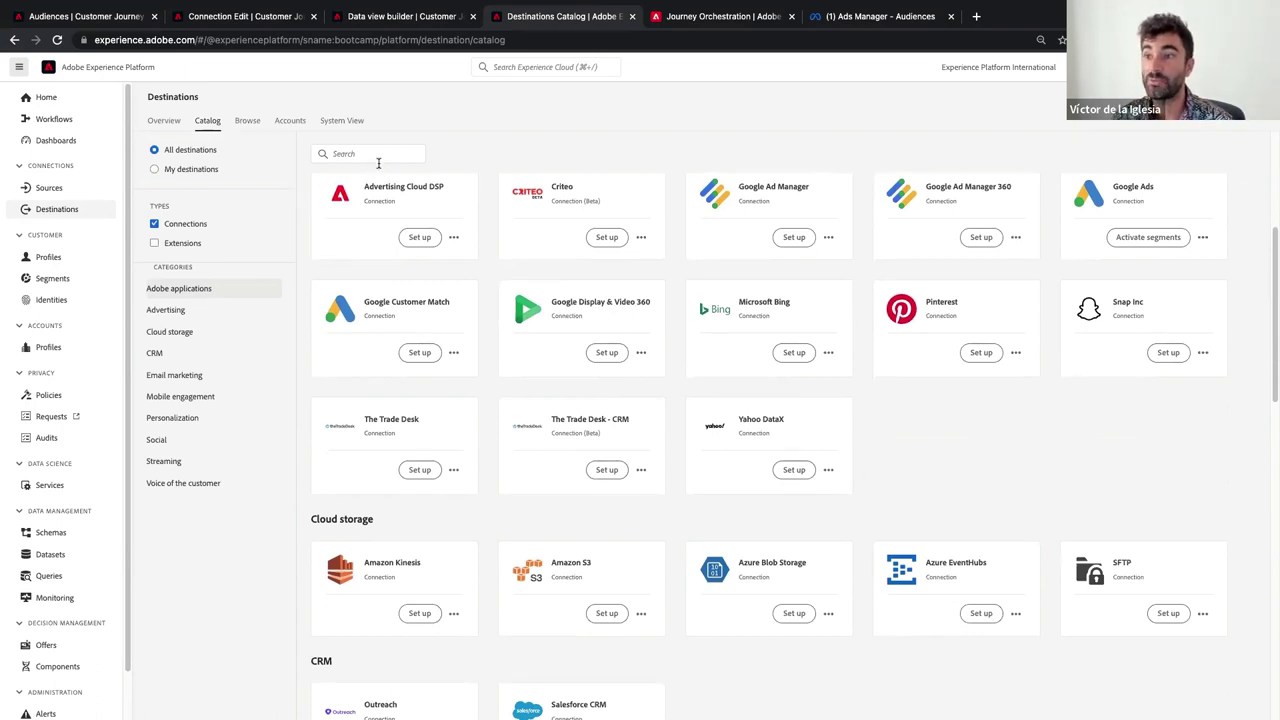
pyautogui.scroll(-10, 455, 287)
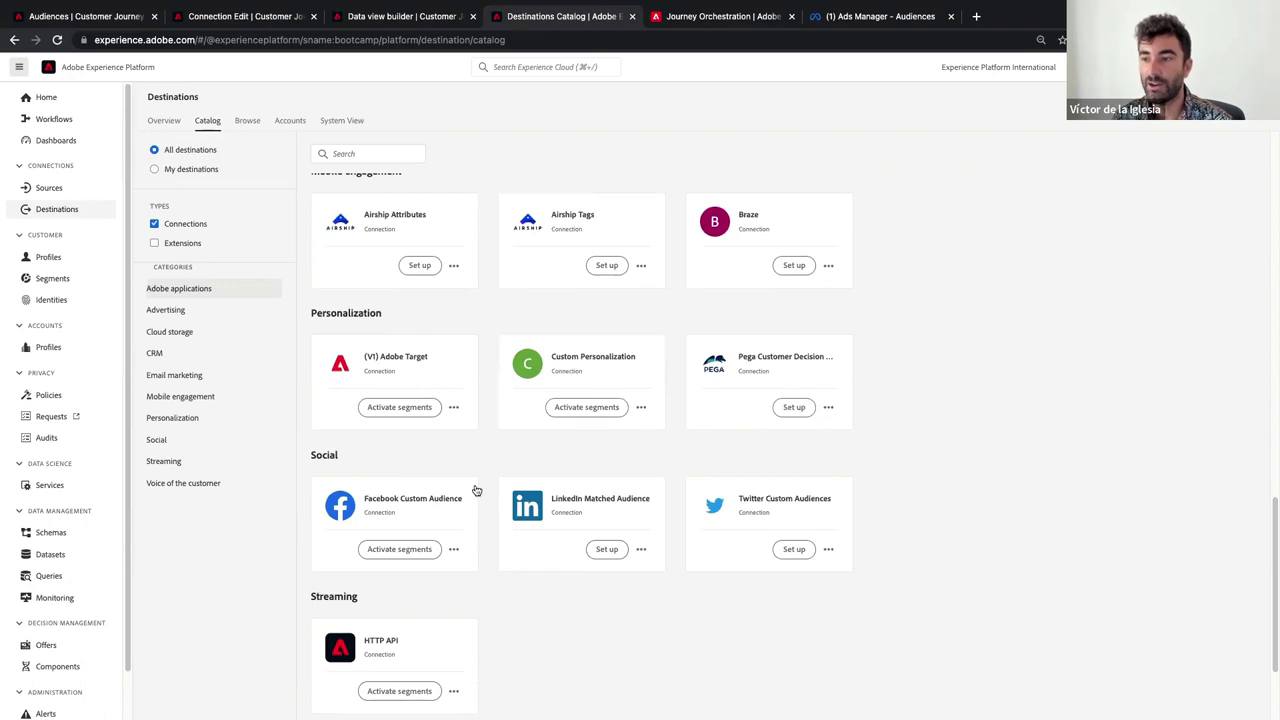
pyautogui.scroll(5, 477, 486)
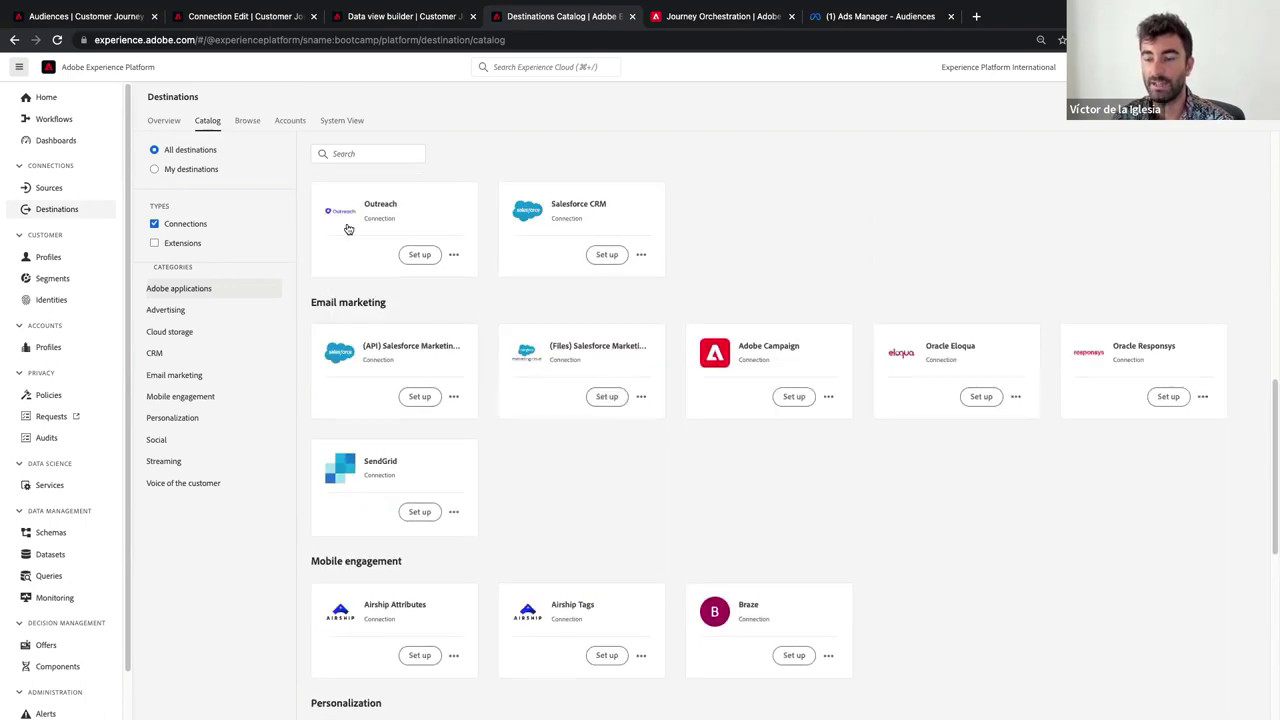
# Step: Show the list of existing Experience Platform segments and start creating a new segment
pyautogui.click(48, 280)
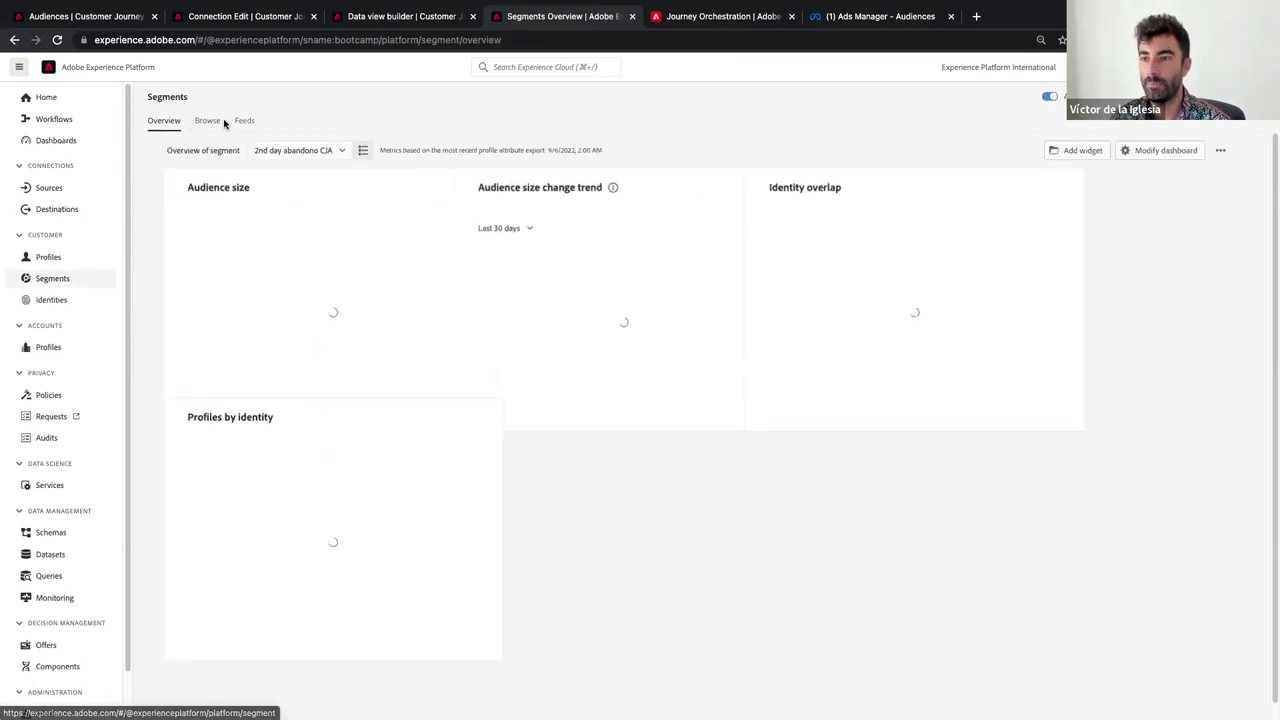
pyautogui.click(222, 122)
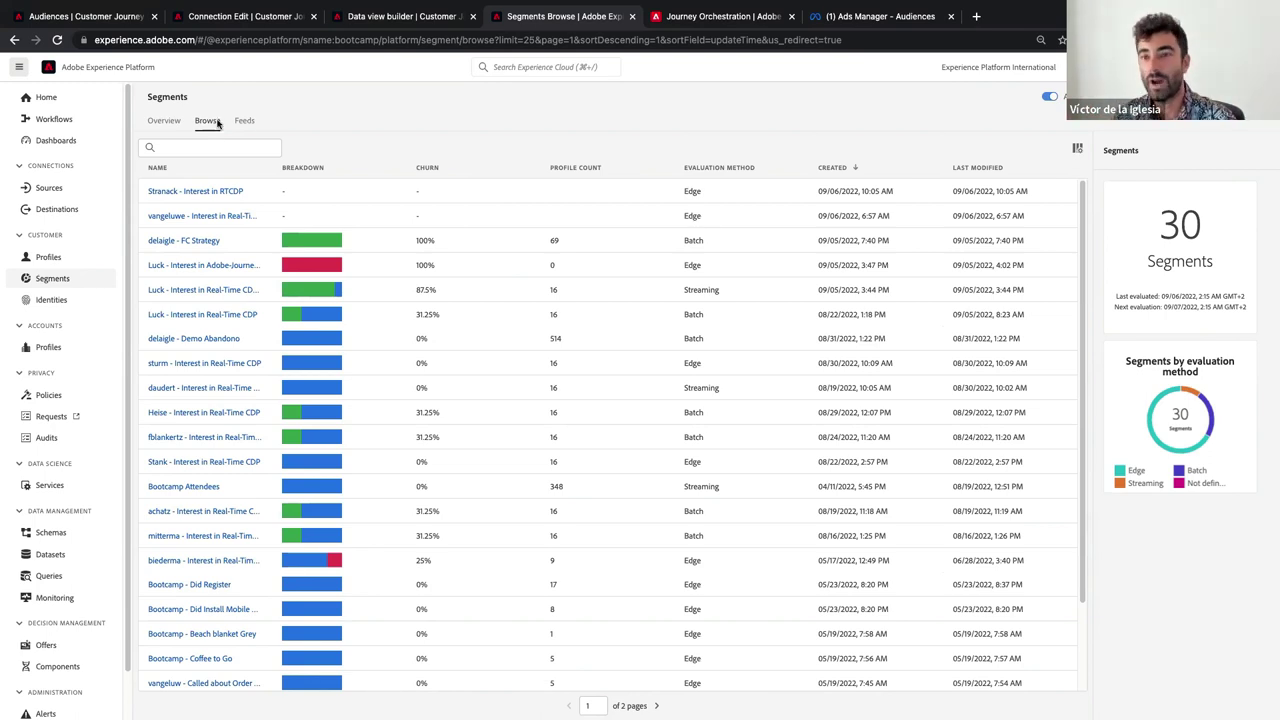
pyautogui.click(1200, 96)
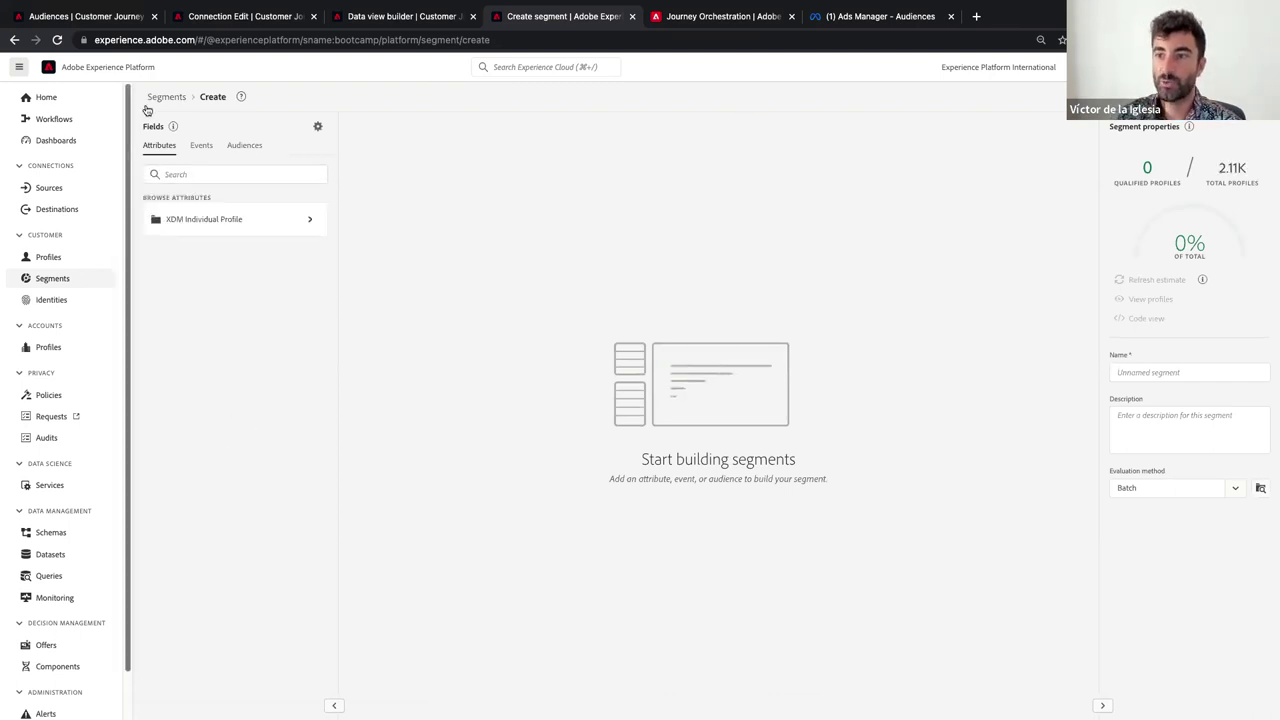
# Step: Browse the segment builder's events and CJA Audiences, and add the CallCenter Abandon Adhoc CJA audience to the new segment
pyautogui.rightClick(186, 127)
pyautogui.press('Escape')
pyautogui.click(195, 147)
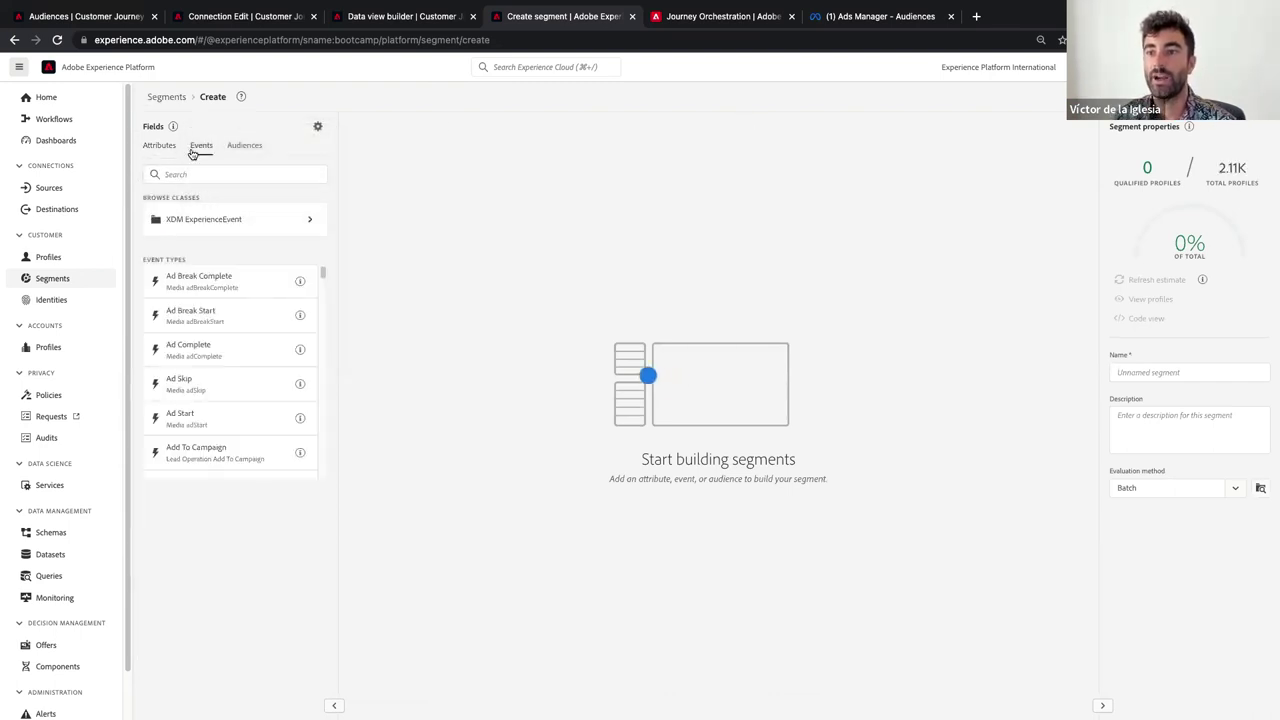
pyautogui.click(240, 144)
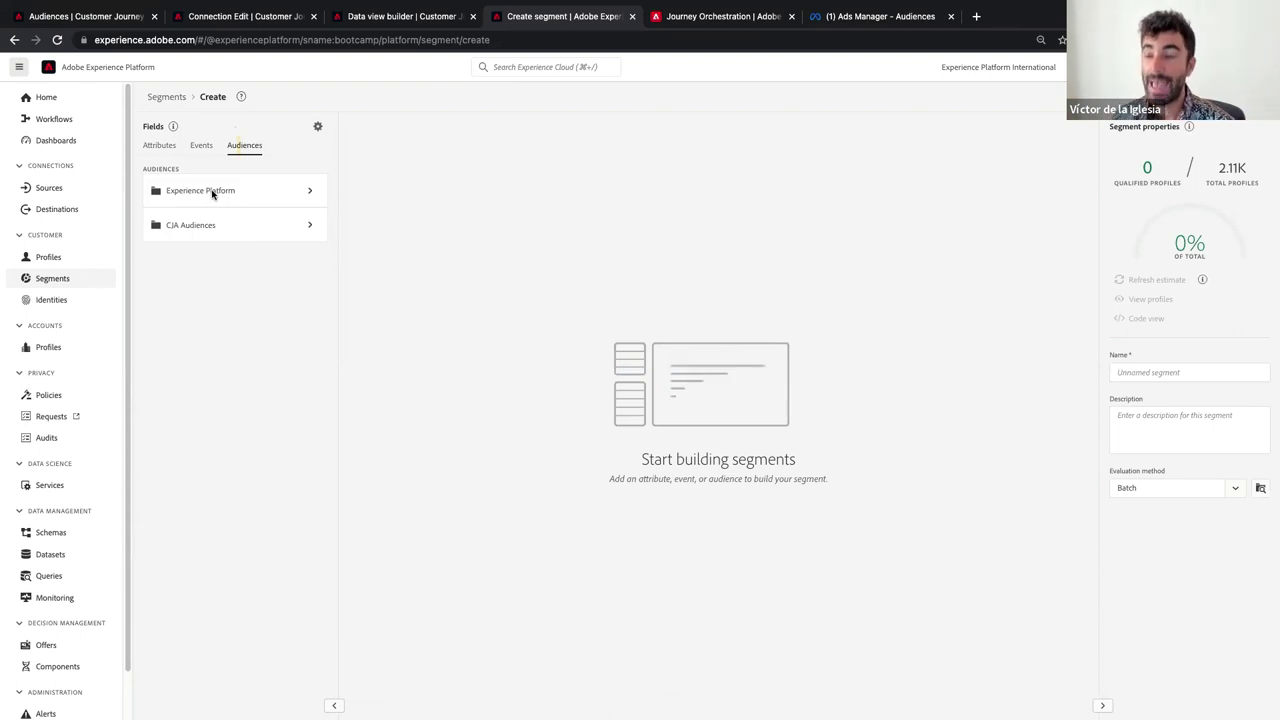
pyautogui.click(211, 236)
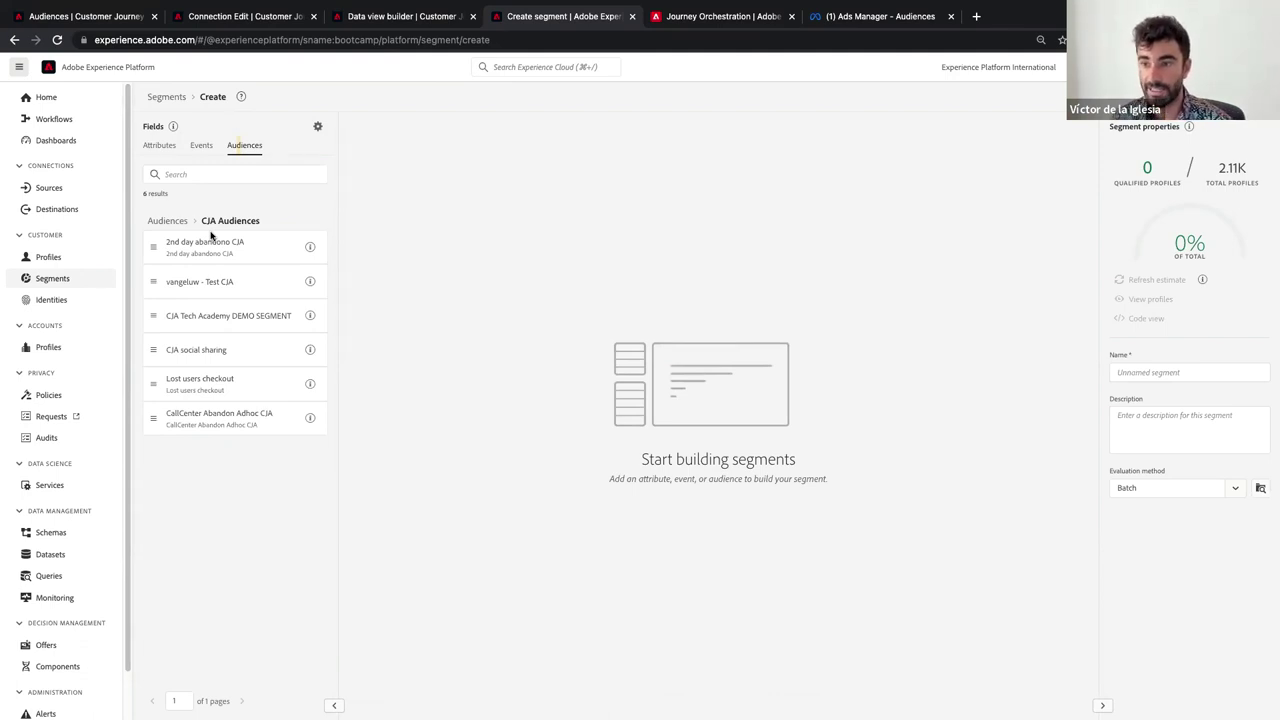
pyautogui.moveTo(306, 321)
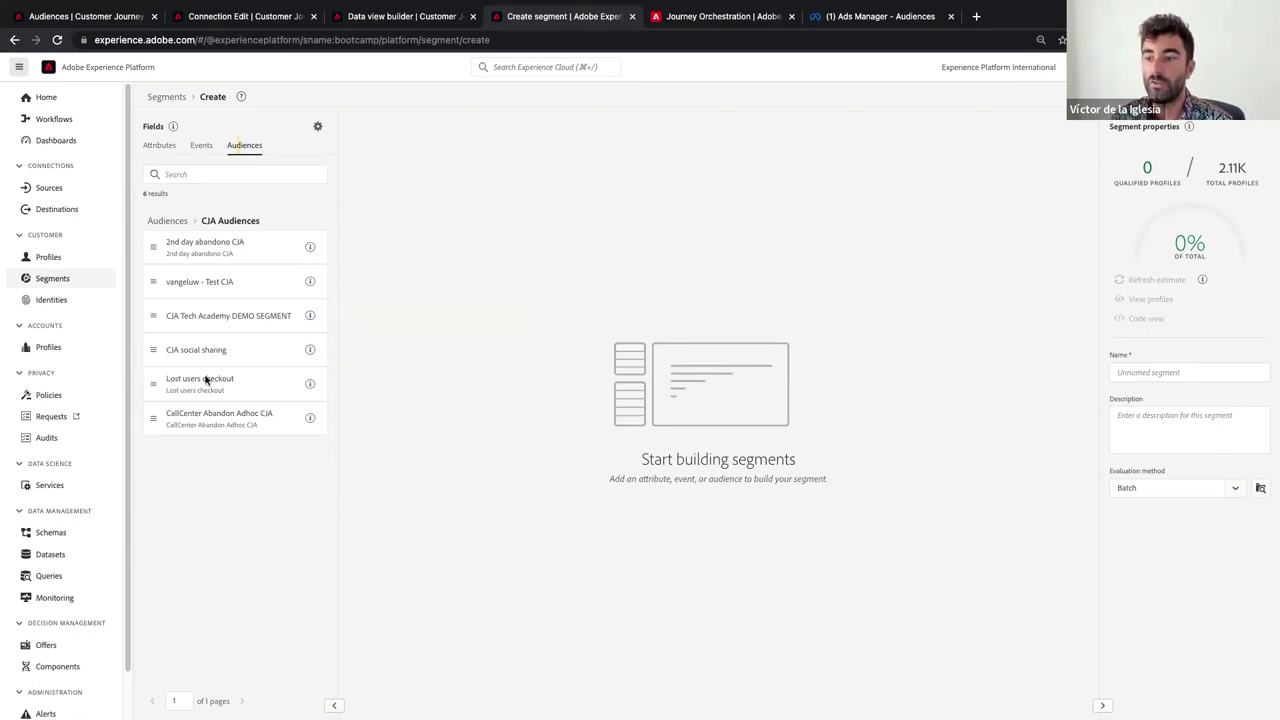
pyautogui.moveTo(257, 417); pyautogui.dragTo(525, 301)
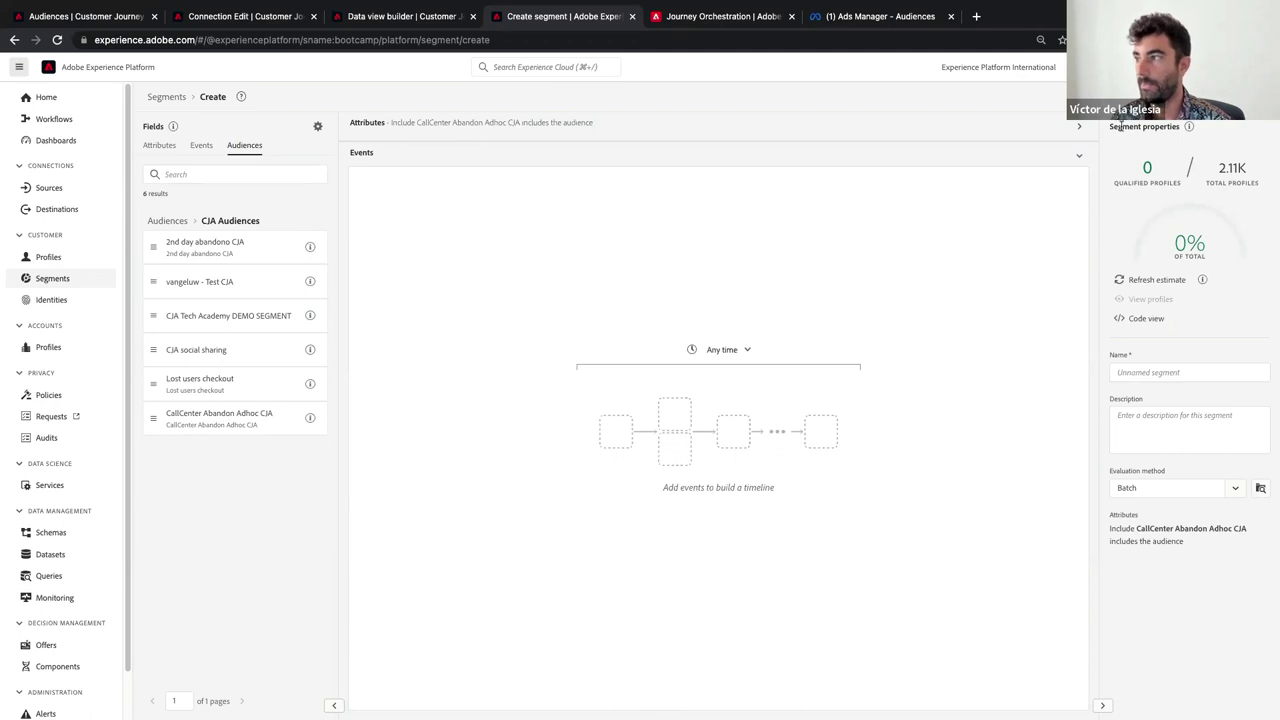
# Step: Replace the CallCenter Abandon Adhoc CJA audience in the new segment with the CJA Tech Academy DEMO SEGMENT audience
pyautogui.click(1078, 130)
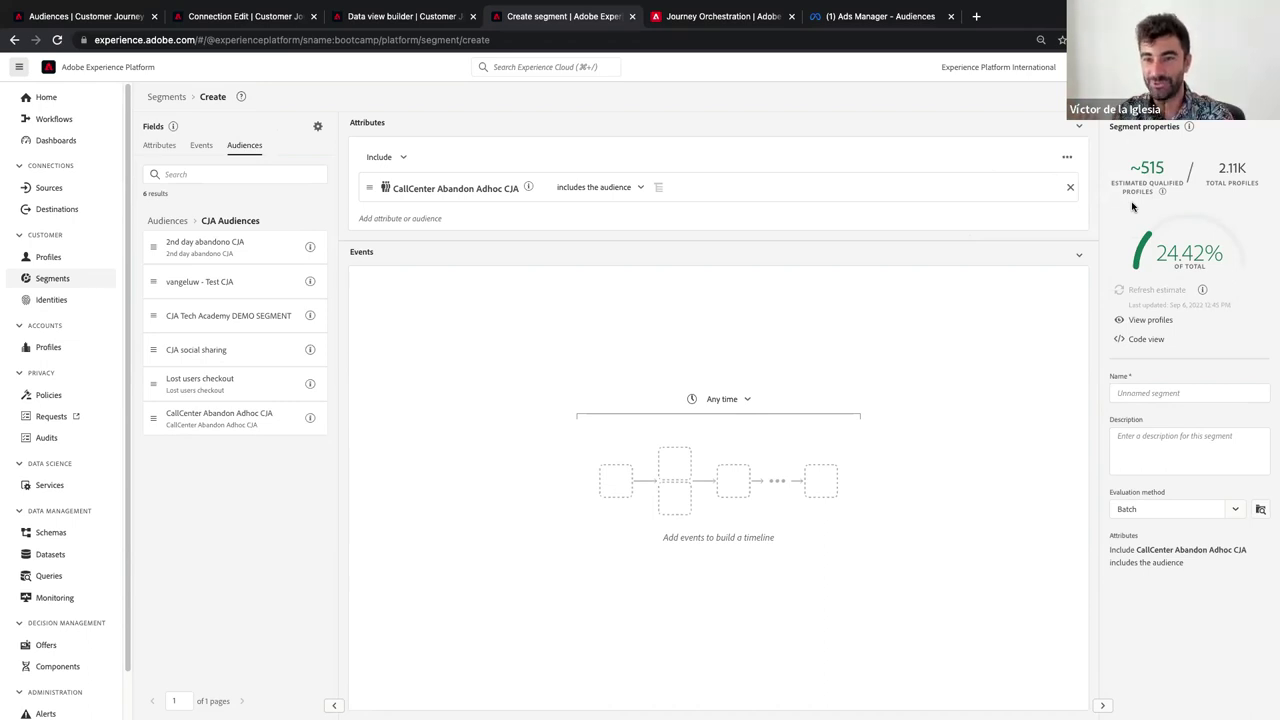
pyautogui.click(1070, 190)
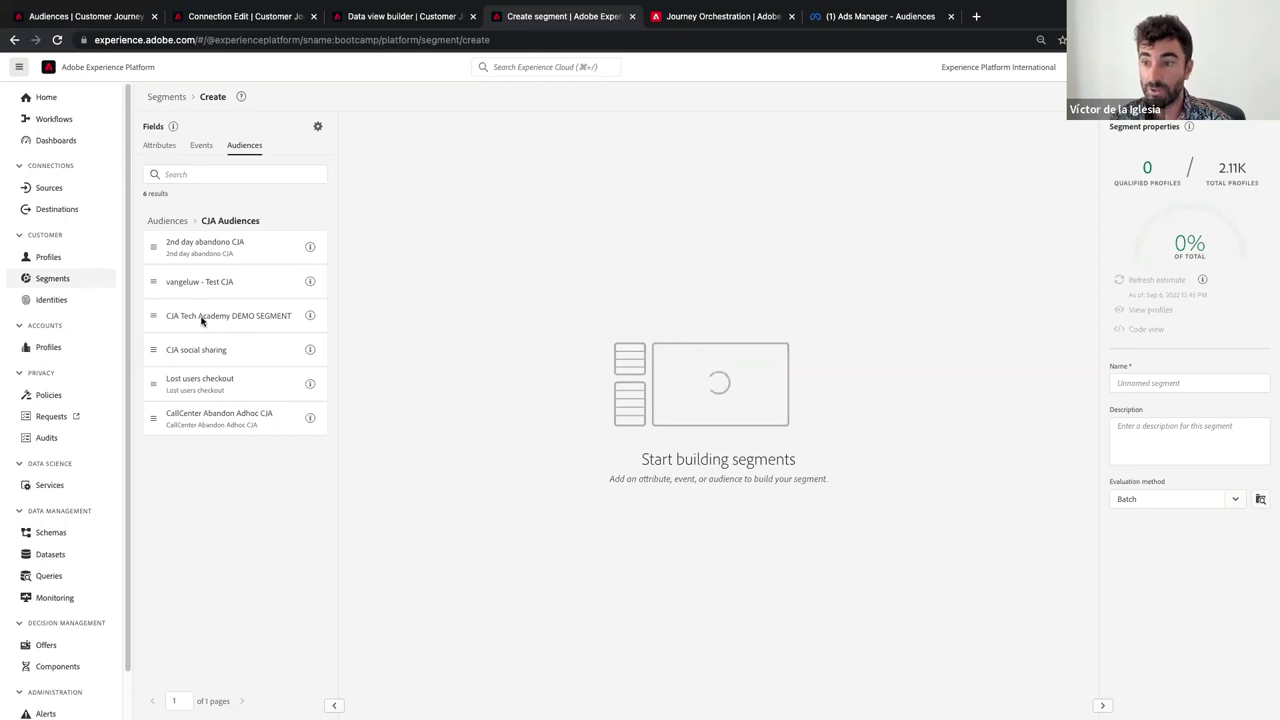
pyautogui.moveTo(200, 318); pyautogui.dragTo(512, 205)
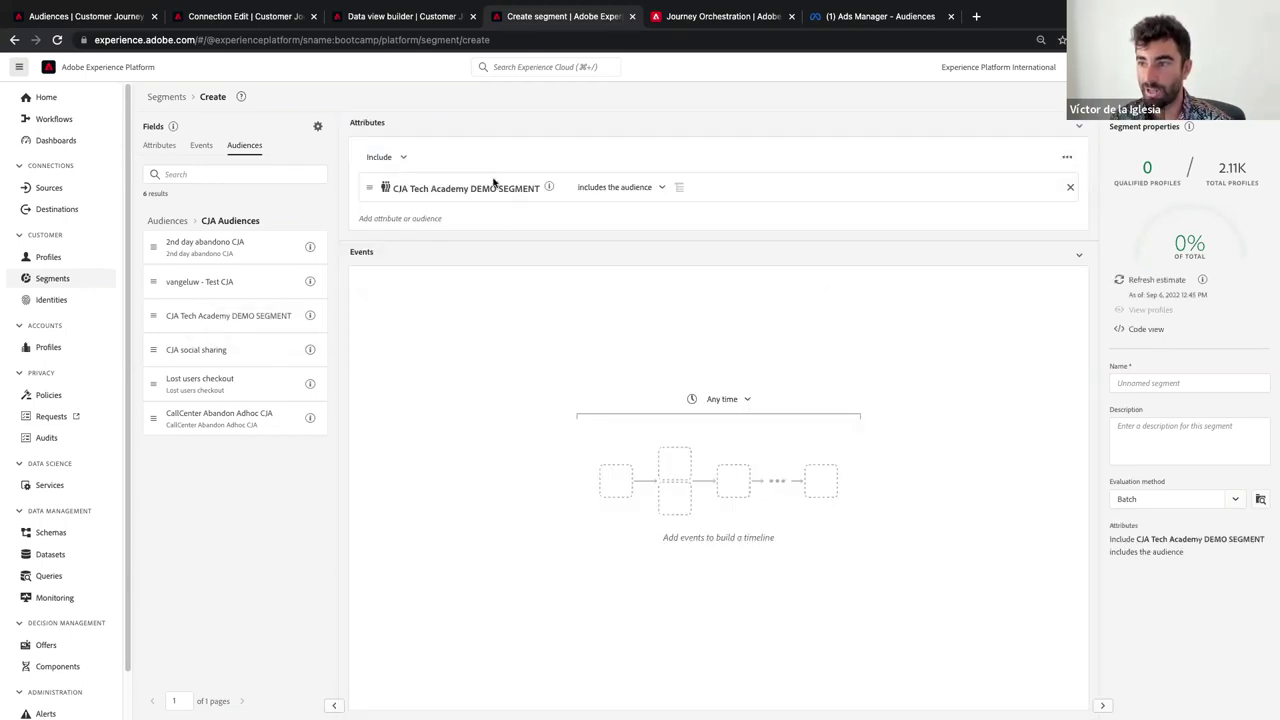
# Step: Name the segment "Tech Academy - CJA DEMO Segment", reuse that text as its description, and save it
pyautogui.click(1181, 384)
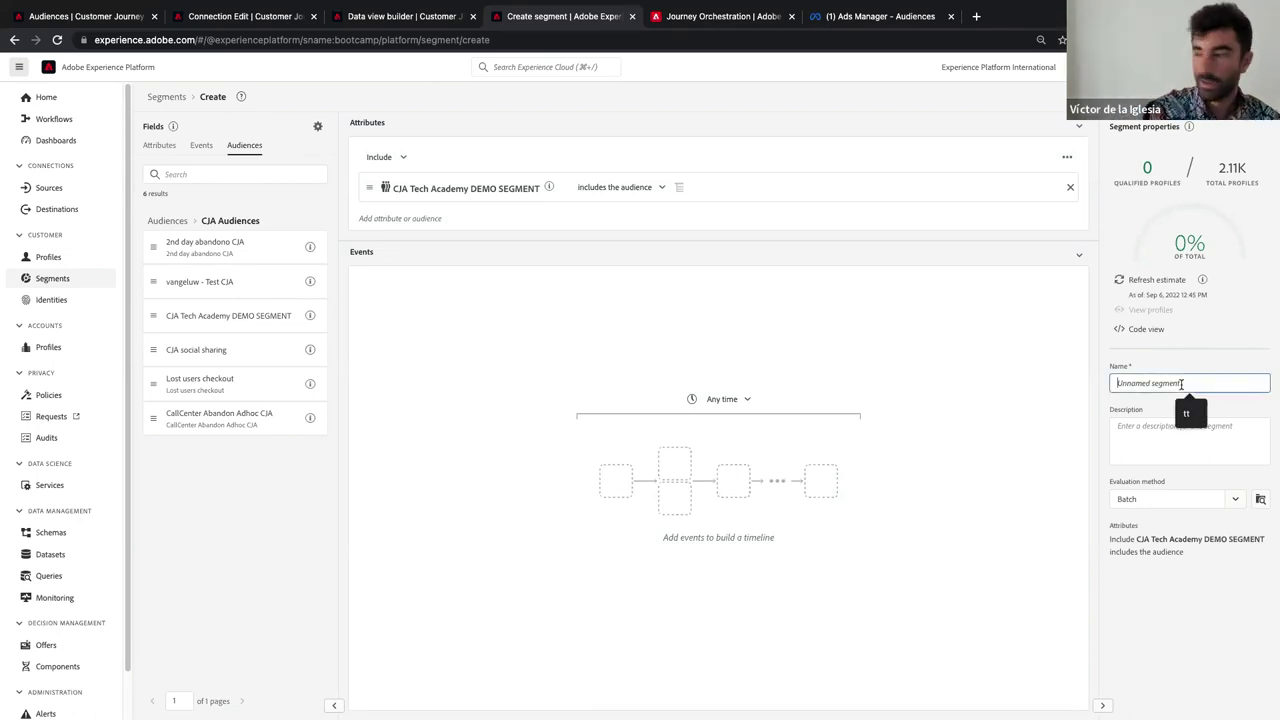
pyautogui.write('Tech Aca')
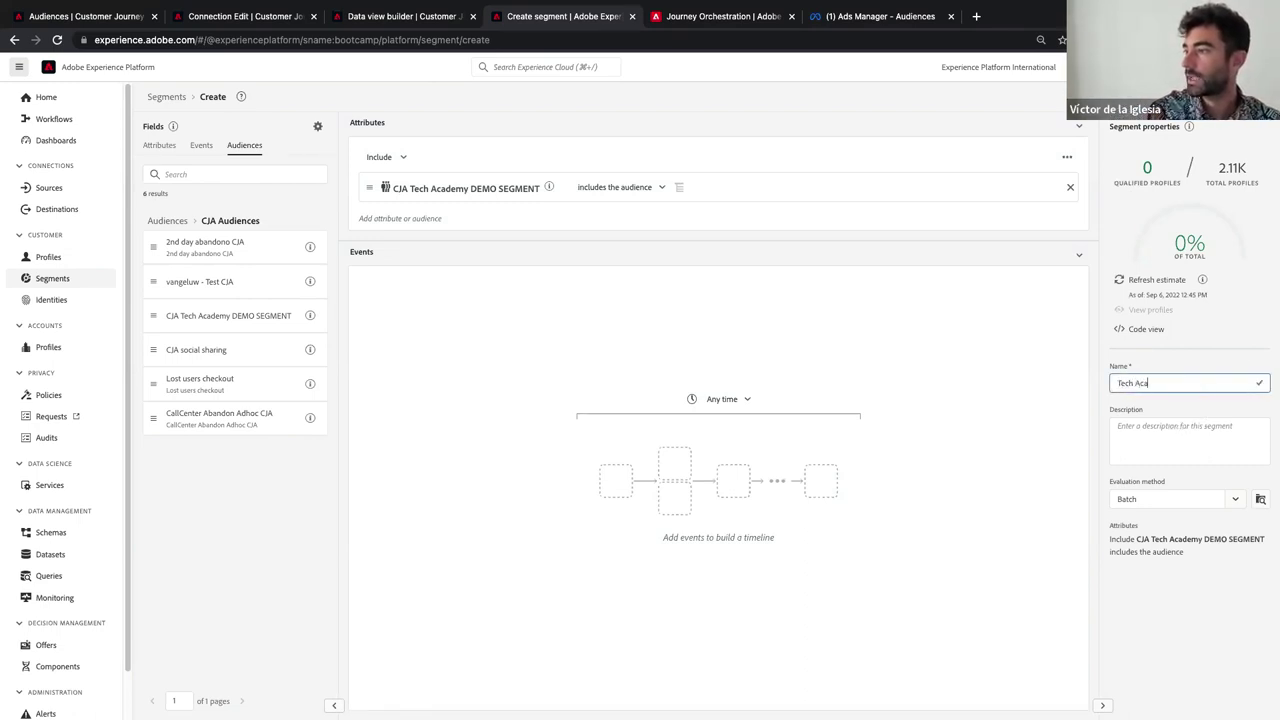
pyautogui.write('demy - CJA')
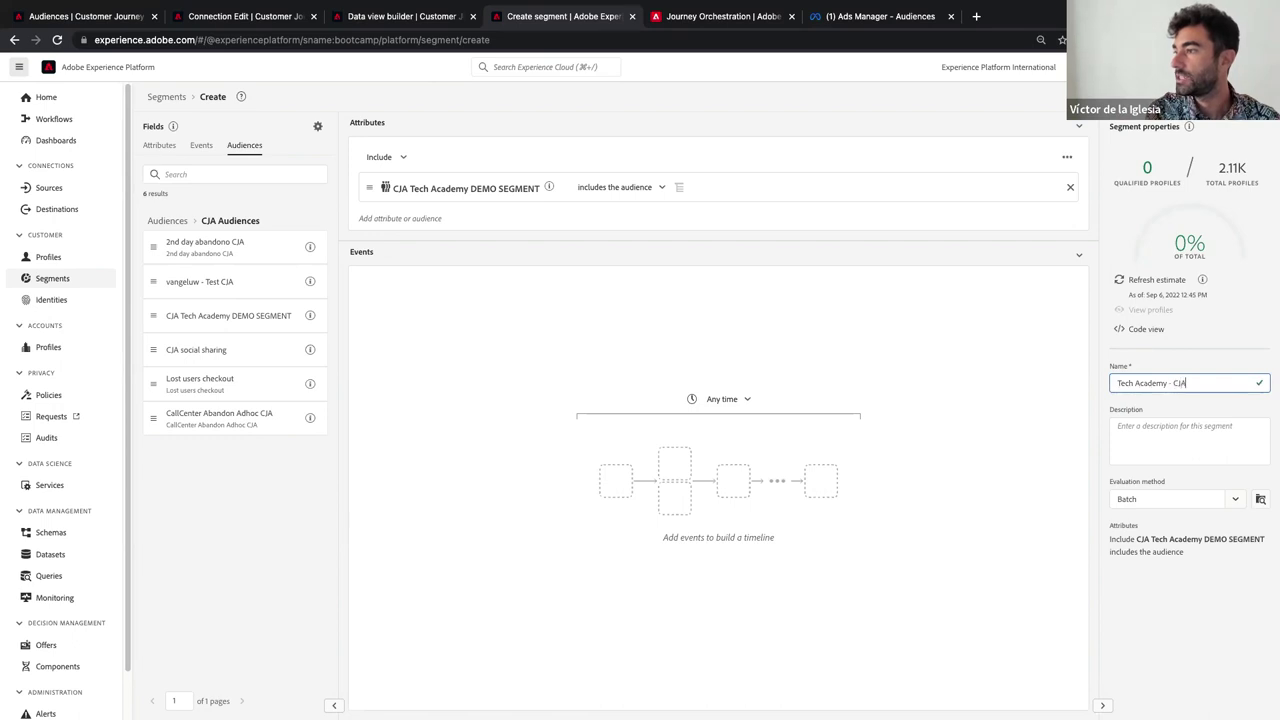
pyautogui.write(' DEMO Segment')
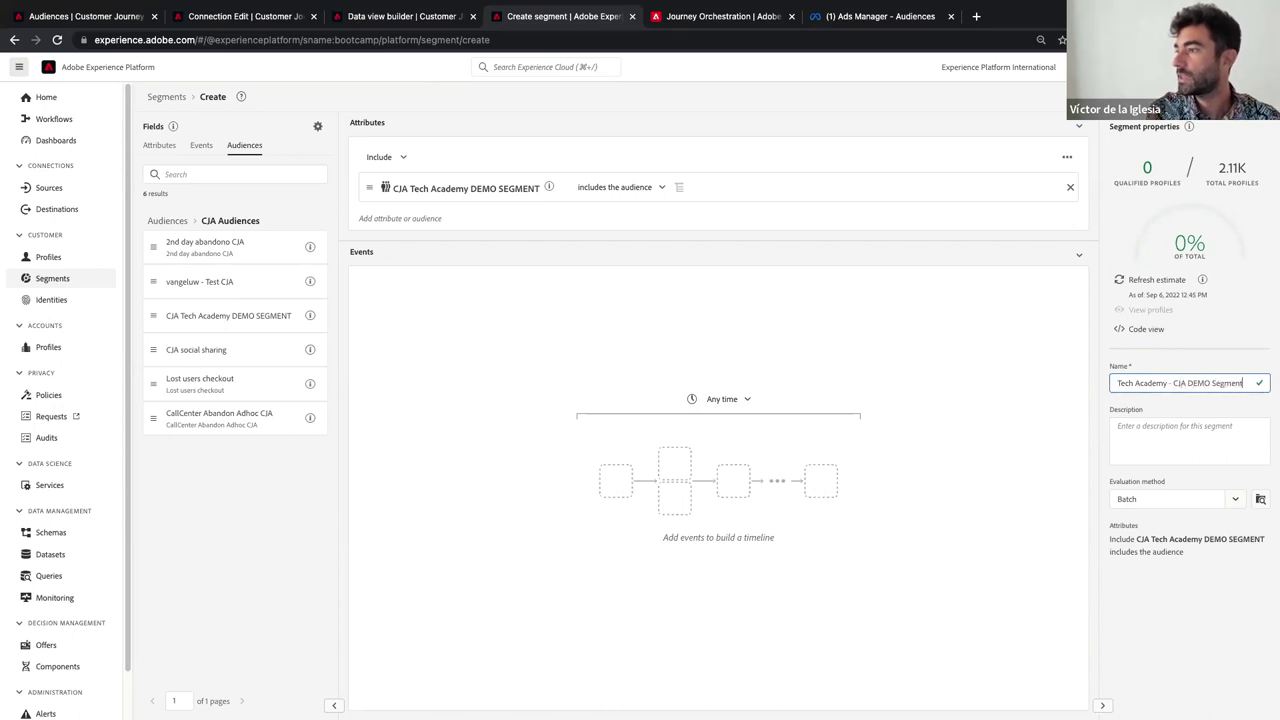
pyautogui.tripleClick(1196, 376)
pyautogui.hotkey('ctrl', 'c')
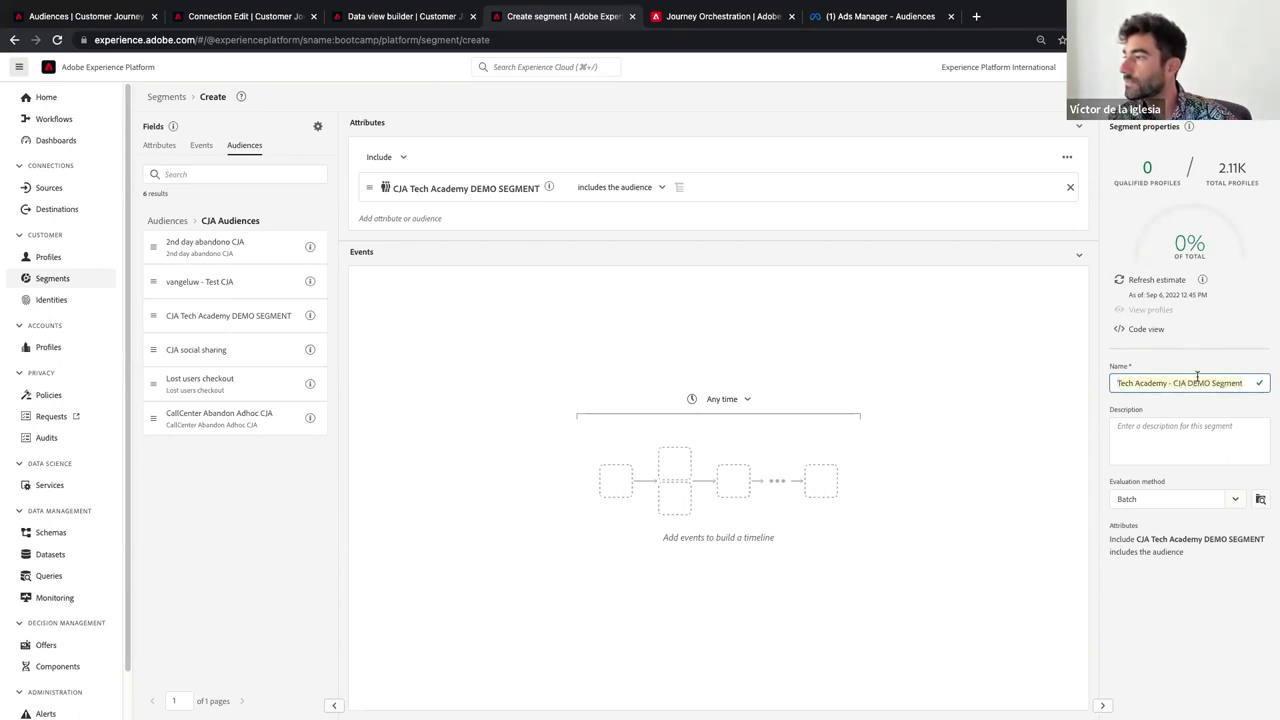
pyautogui.click(1191, 429)
pyautogui.hotkey('ctrl', 'v')
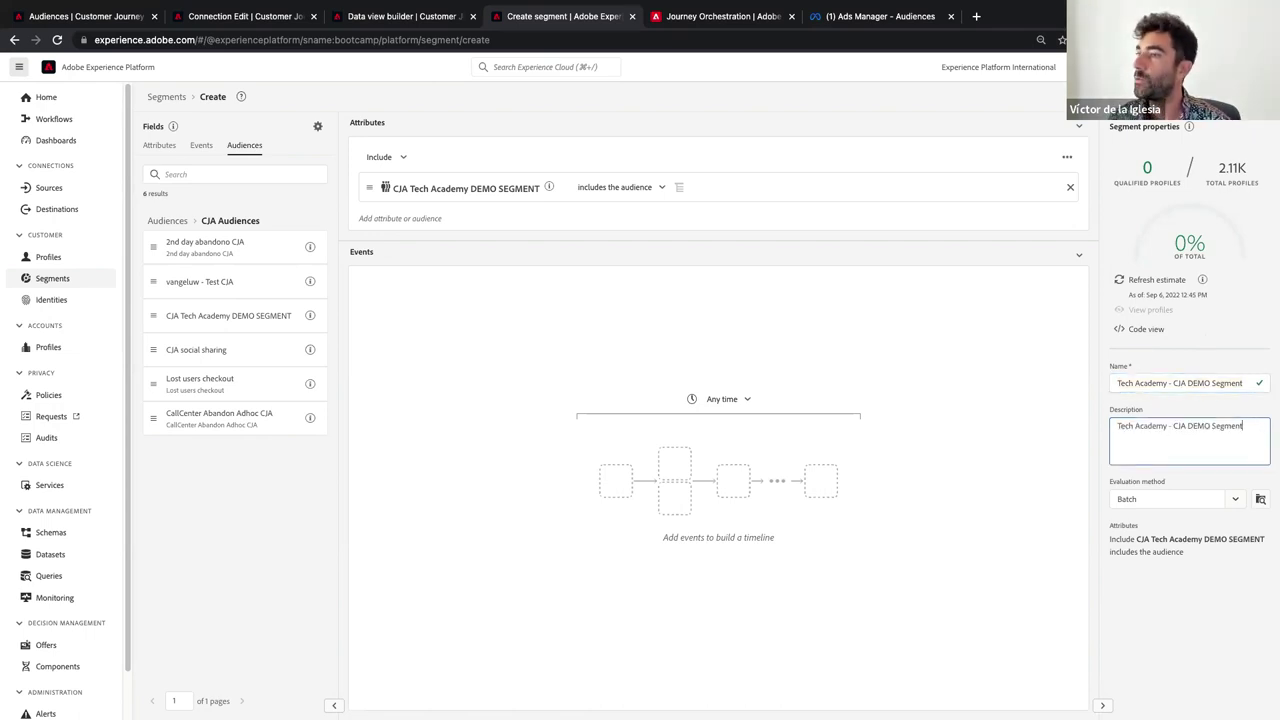
pyautogui.click(1240, 96)
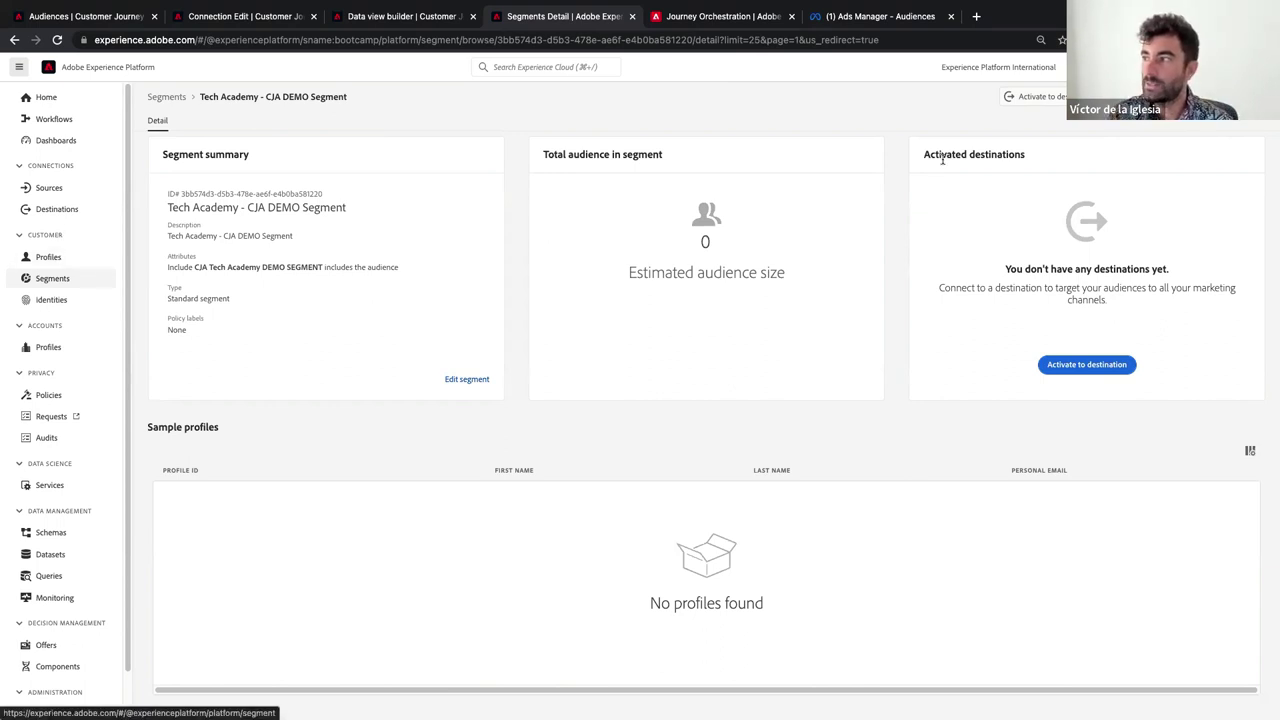
# Step: Return to the segment list, start another new segment and show the event types available for it
pyautogui.click(76, 280)
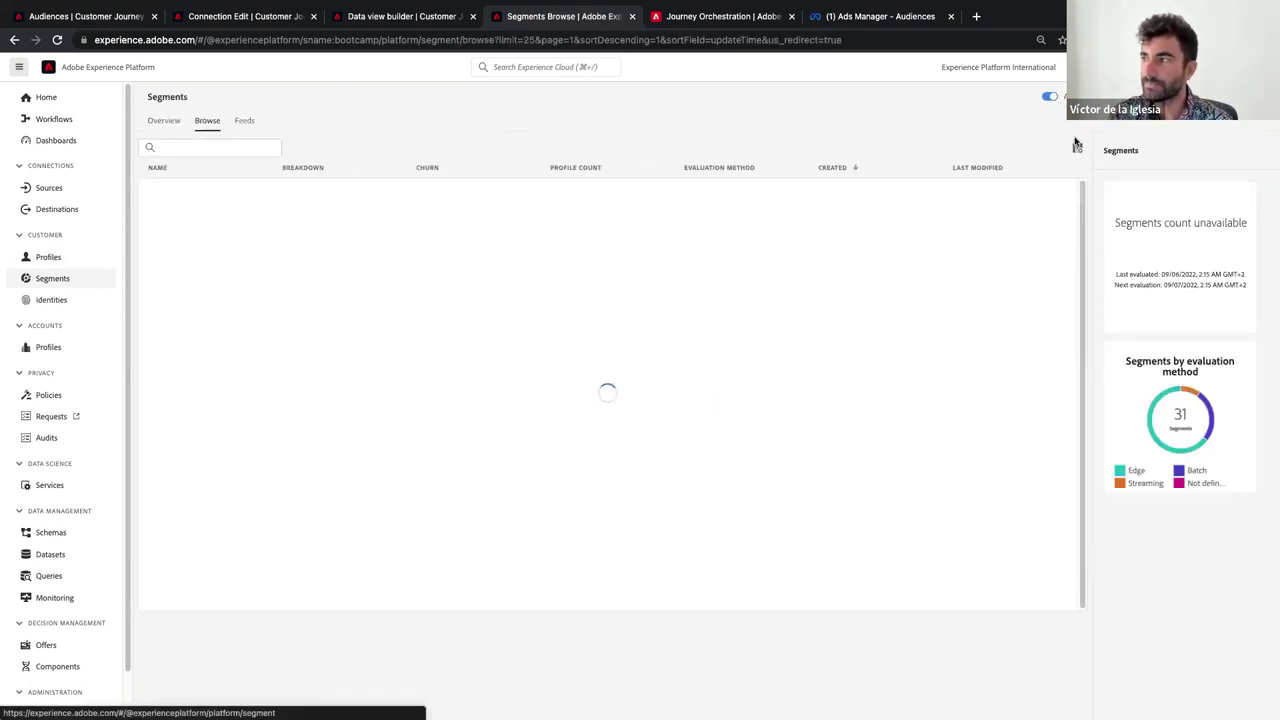
pyautogui.click(1050, 96)
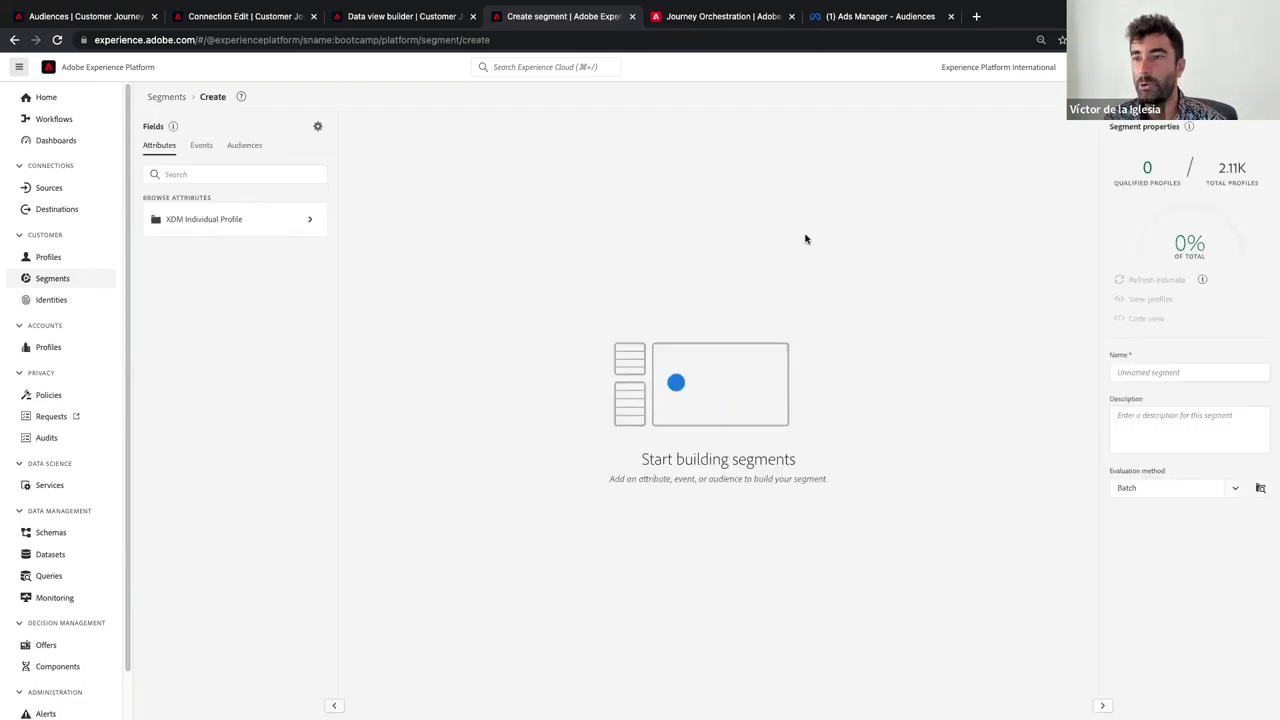
pyautogui.click(202, 146)
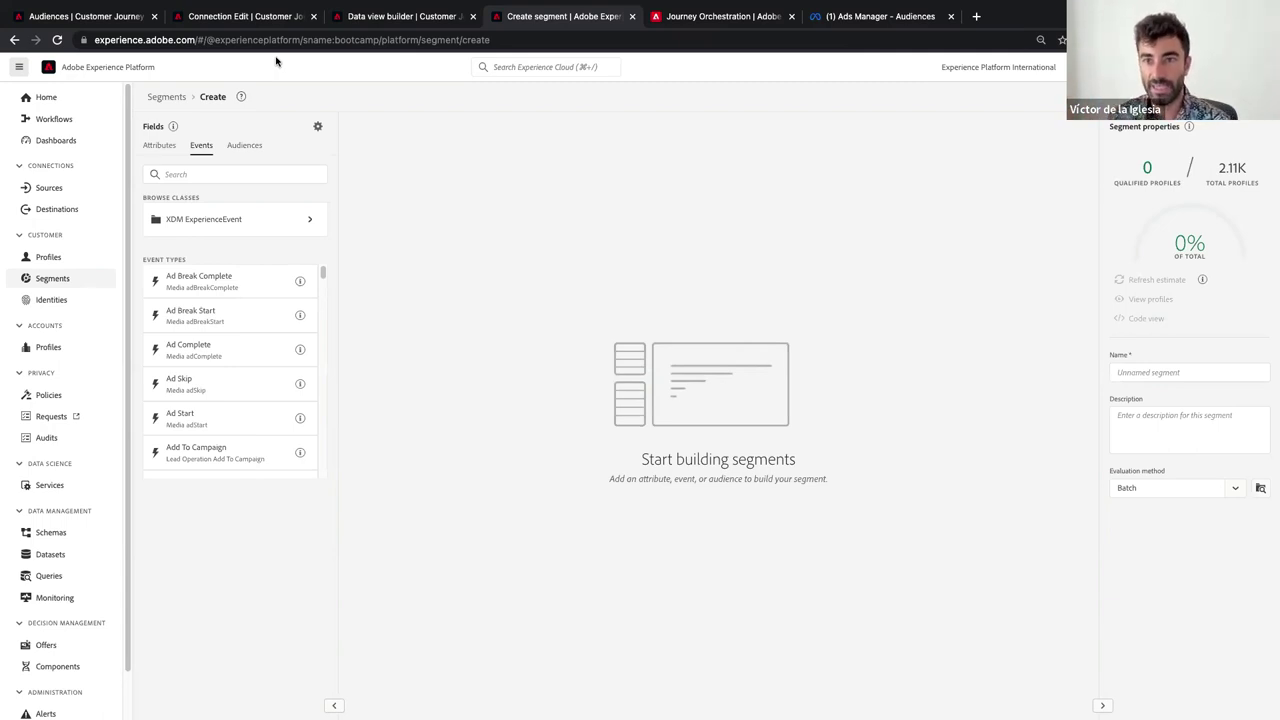
# Step: Switch to Customer Journey Analytics and show its list of workspace projects
pyautogui.click(115, 20)
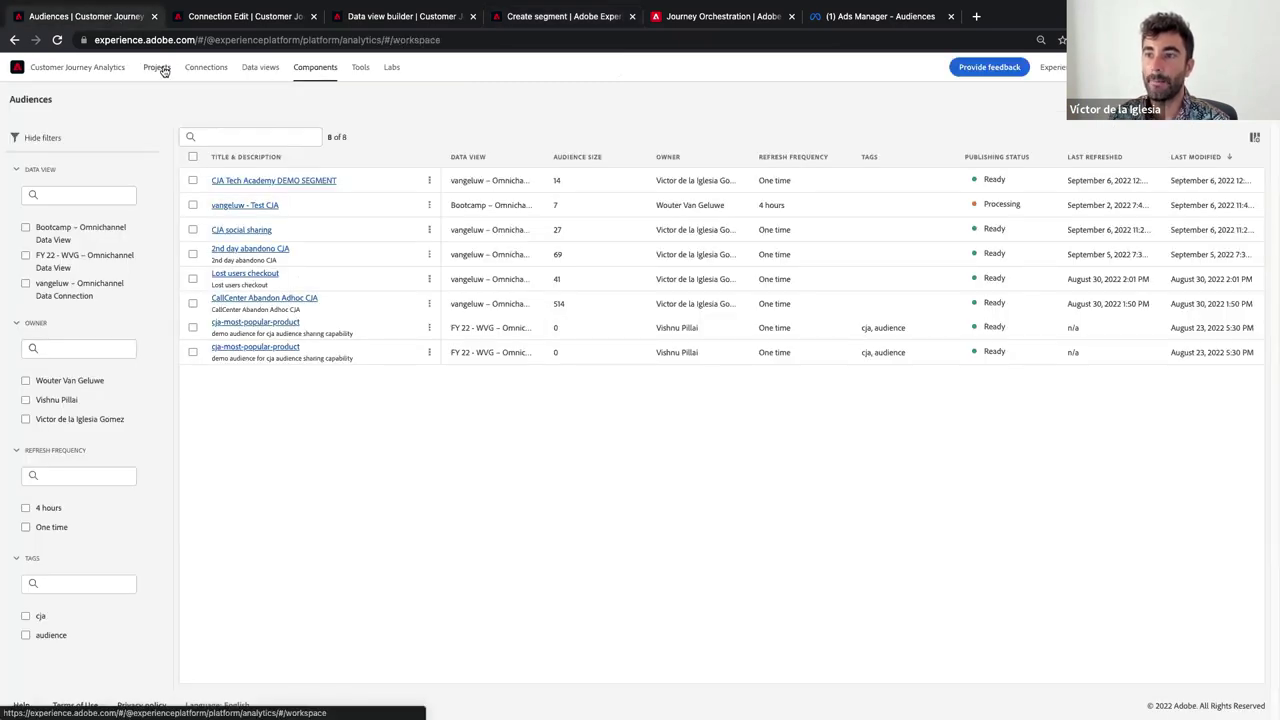
pyautogui.click(156, 67)
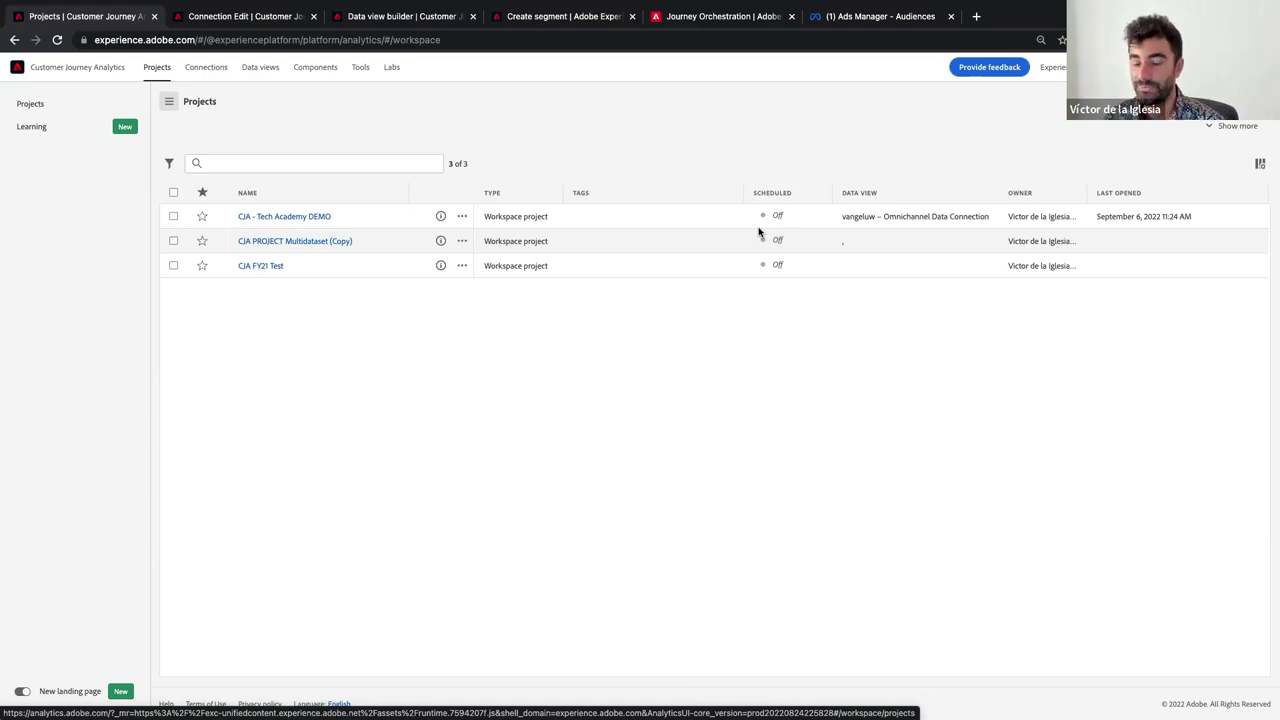
pyautogui.hotkey('ctrl', 'Left')
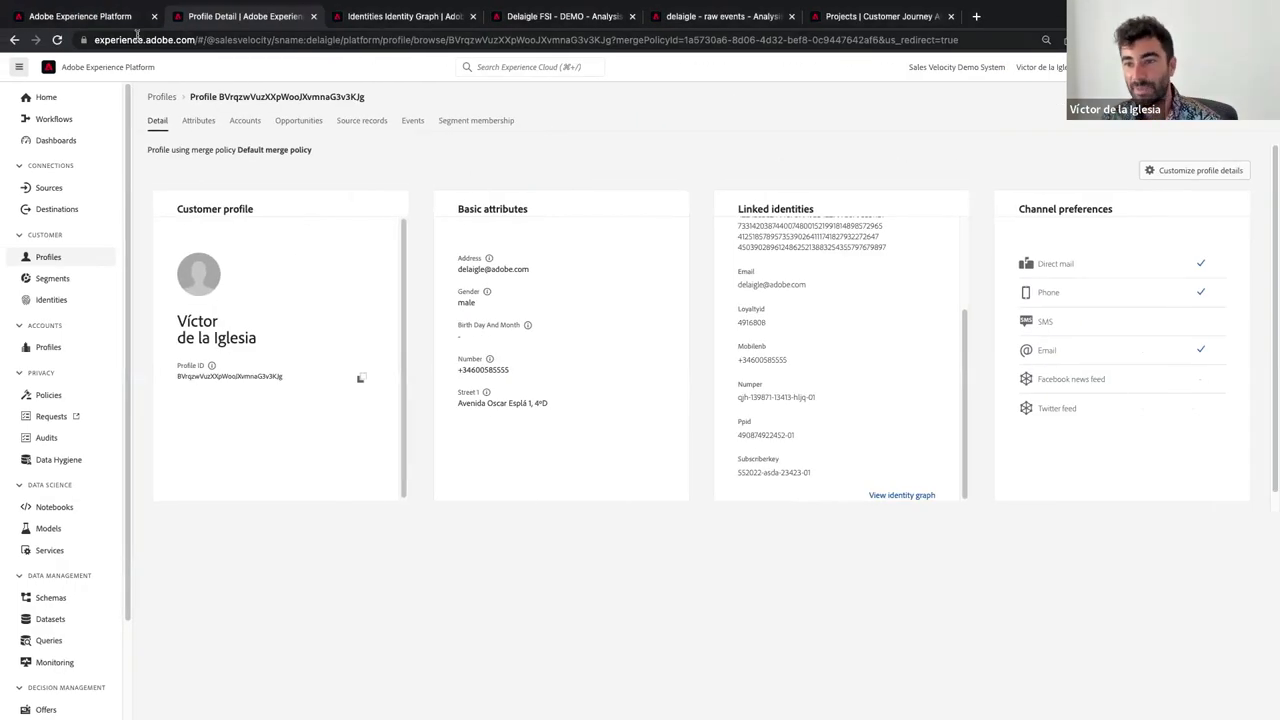
pyautogui.hotkey('ctrl', 'Right')
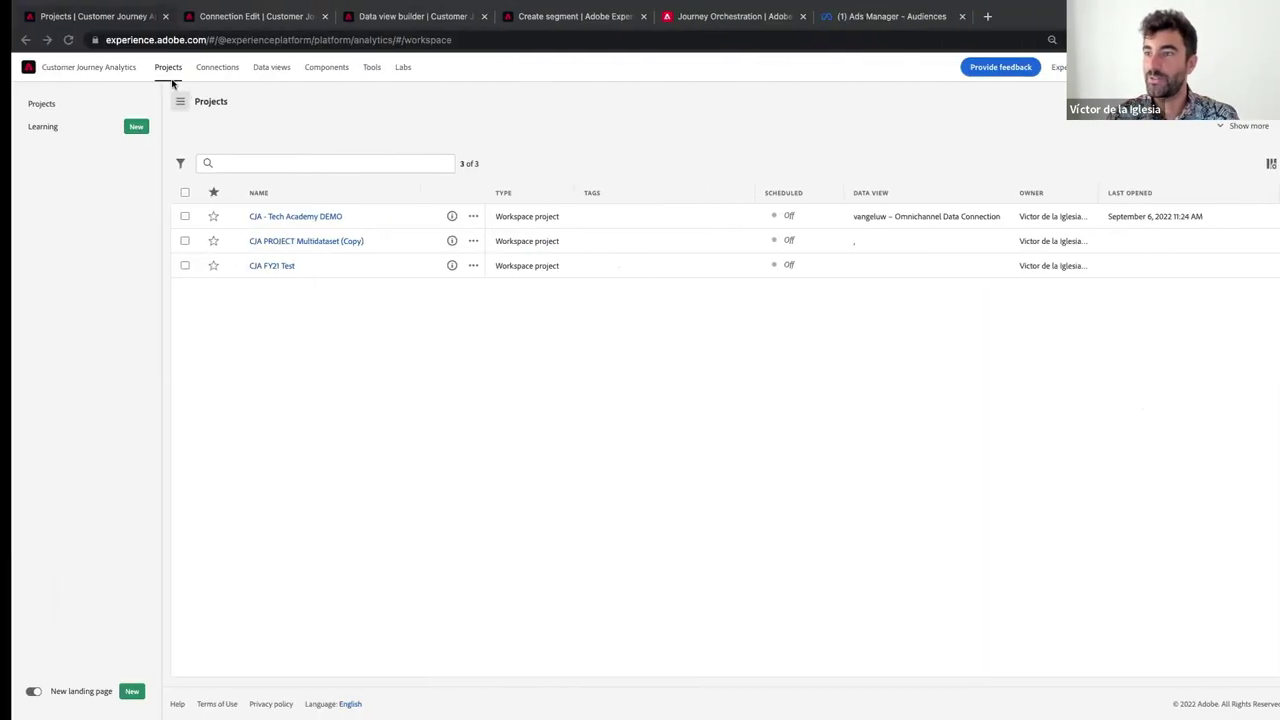
# Step: Switch back to Experience Platform, view the segment list and open the destinations overview
pyautogui.click(530, 16)
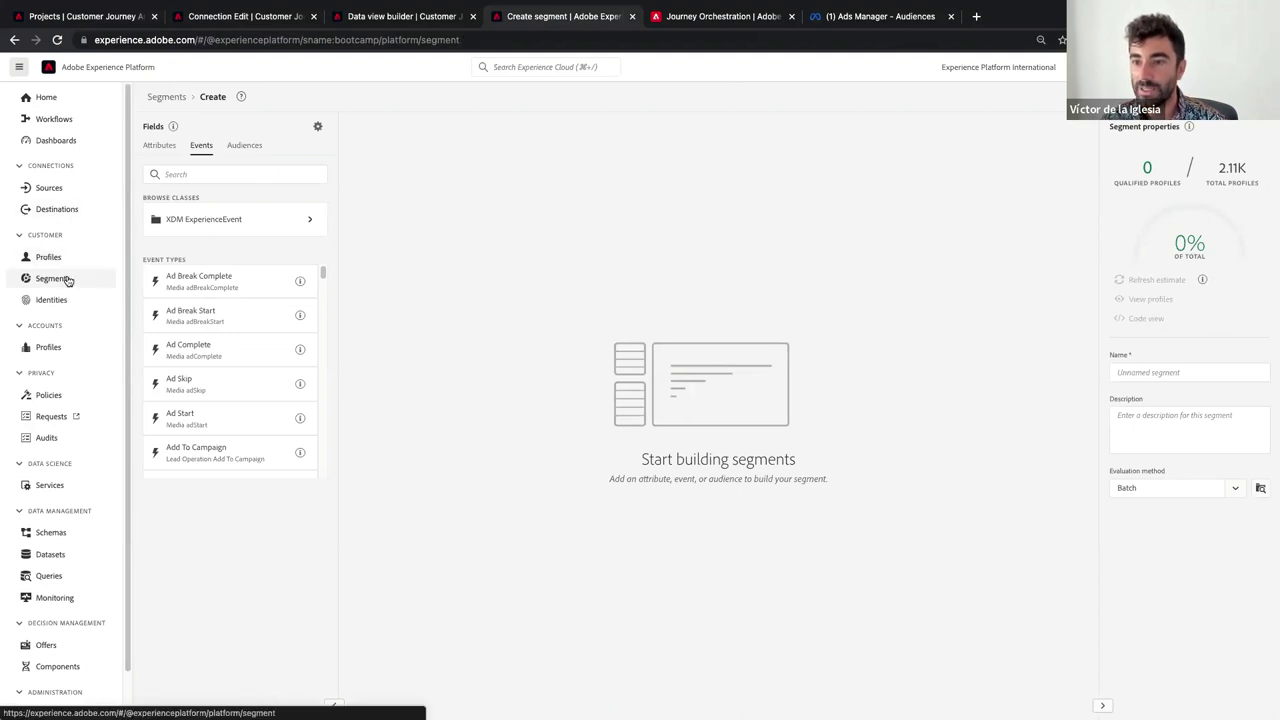
pyautogui.click(58, 279)
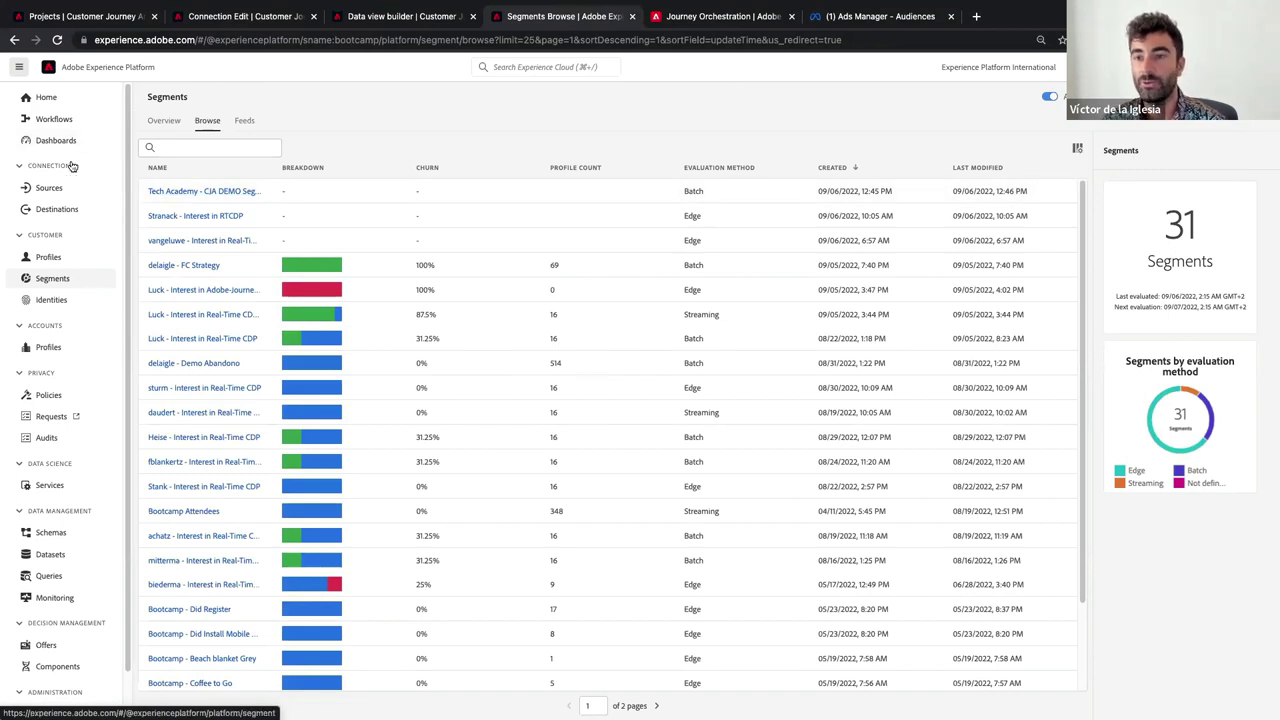
pyautogui.click(66, 213)
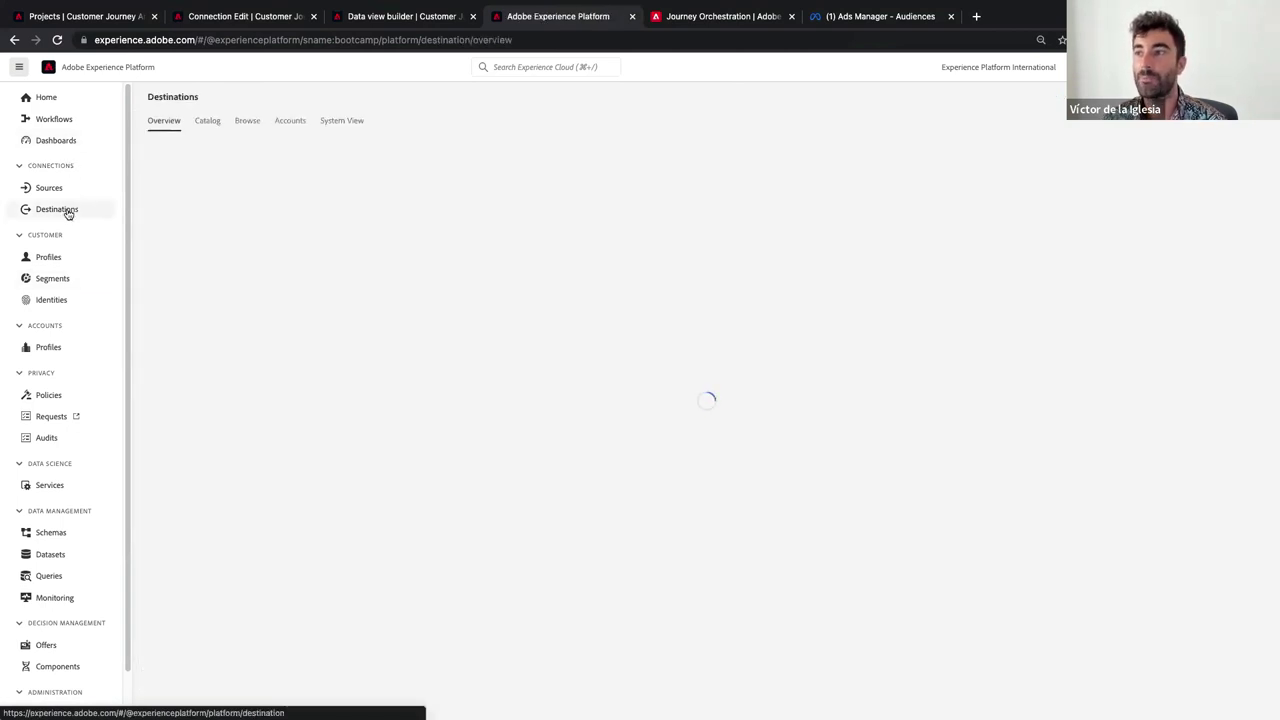
# Step: View the audience list in Facebook Ads Manager and return to the Experience Platform destinations overview
pyautogui.click(912, 20)
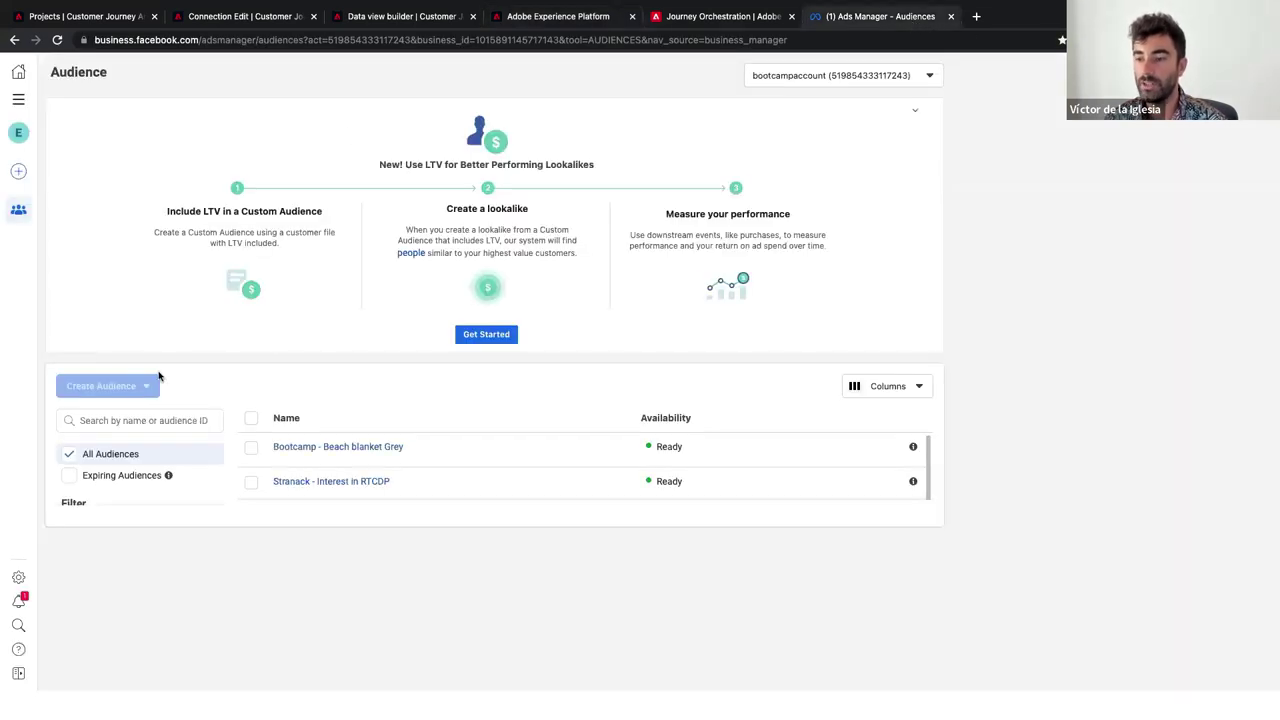
pyautogui.click(90, 18)
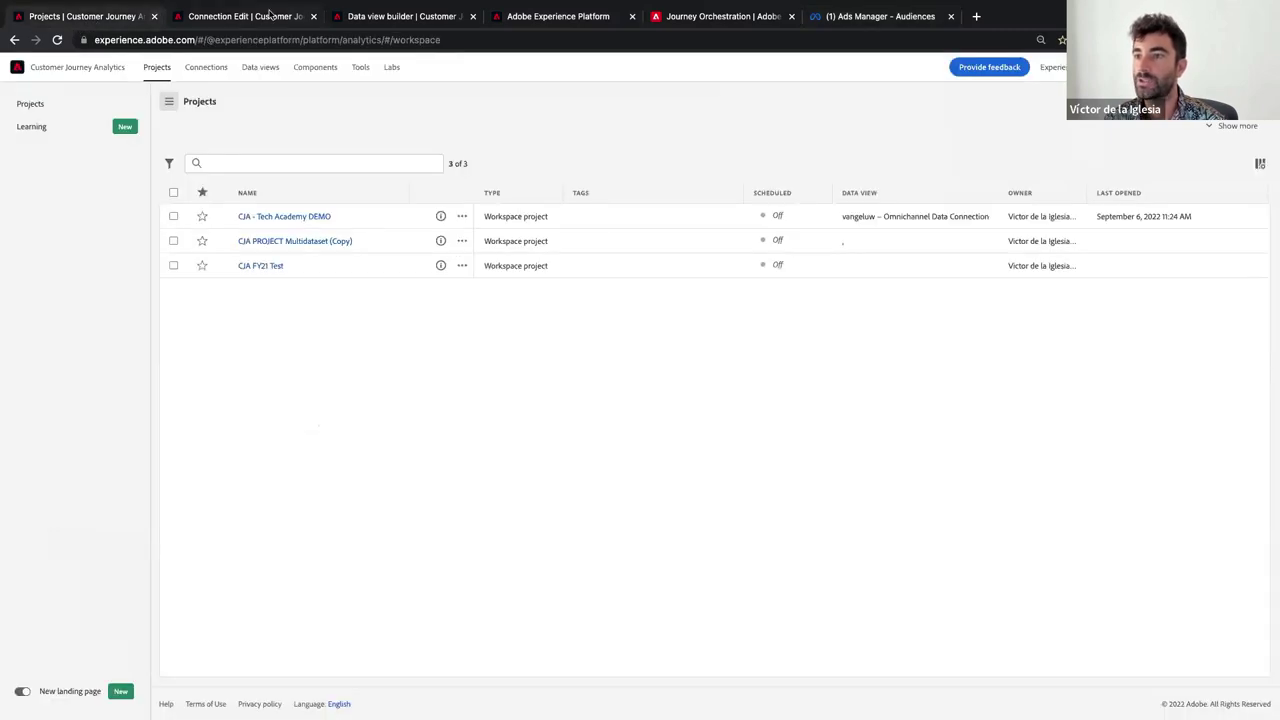
pyautogui.click(245, 16)
pyautogui.click(400, 16)
pyautogui.click(518, 18)
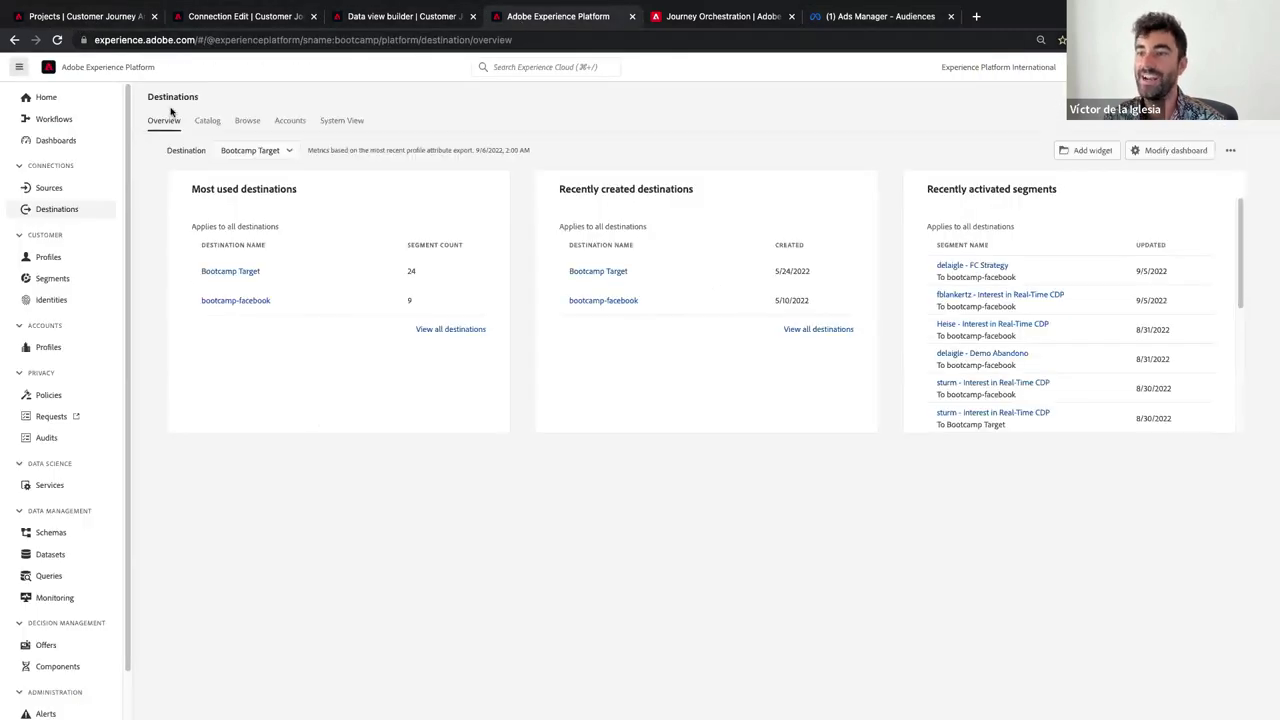
# Step: Search the destinations catalog for "faceb" and start activating segments to the bootcamp-facebook connection of Facebook Custom Audience
pyautogui.click(211, 121)
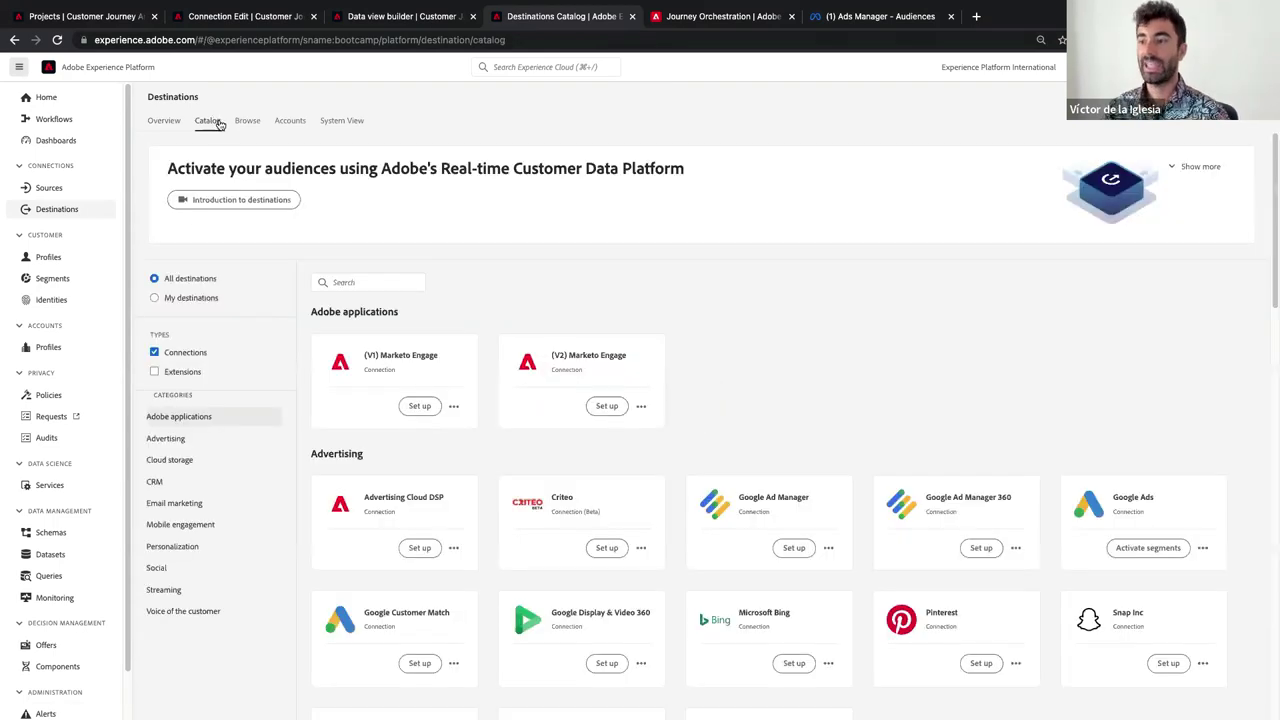
pyautogui.click(334, 283)
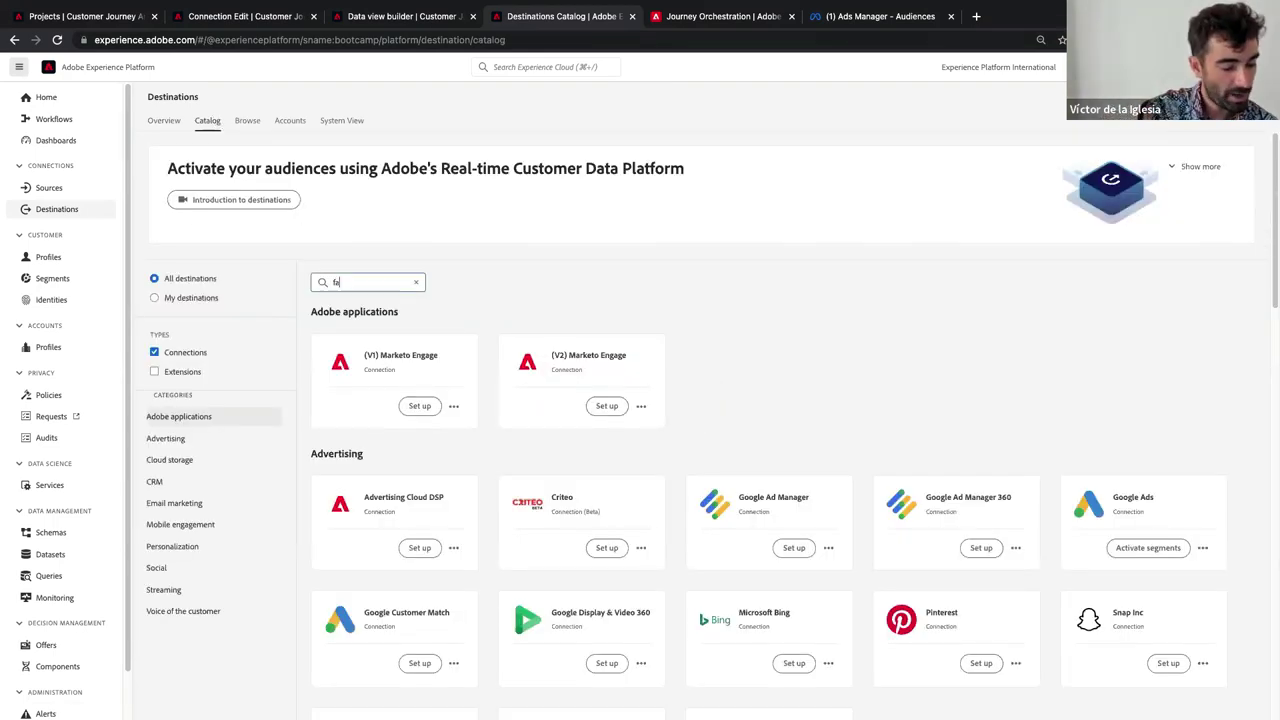
pyautogui.write('faceb')
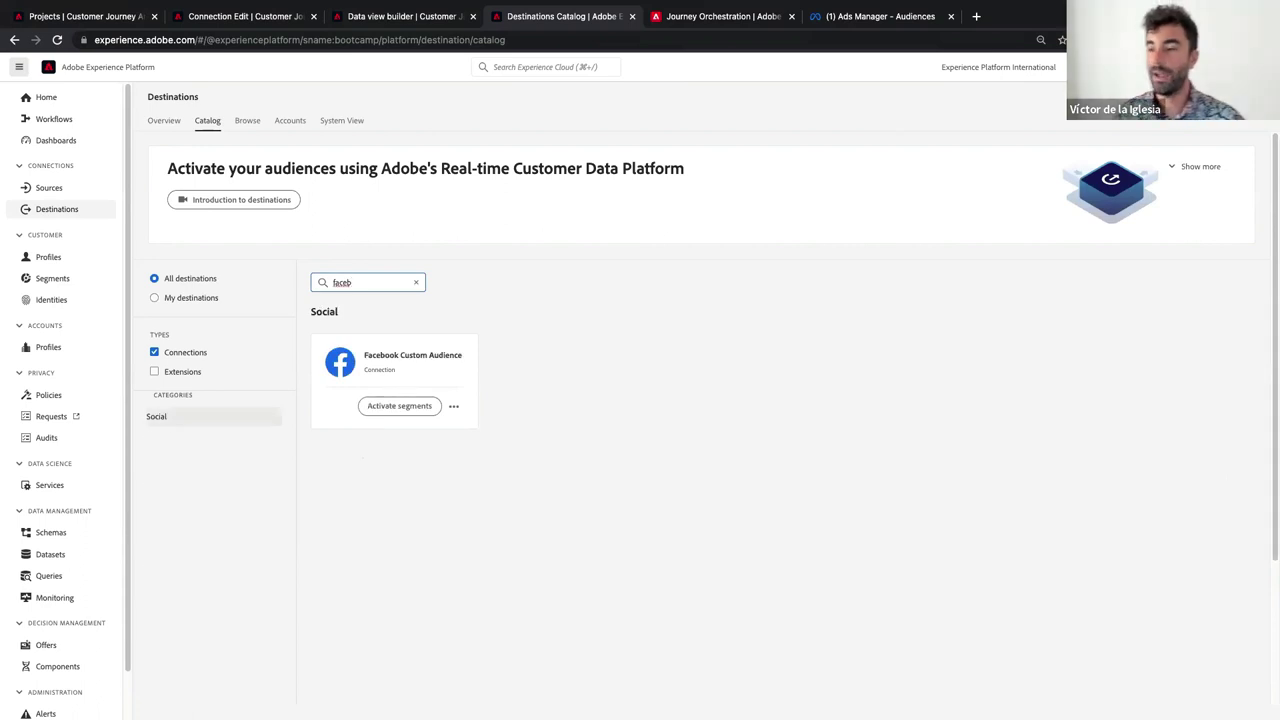
pyautogui.click(399, 406)
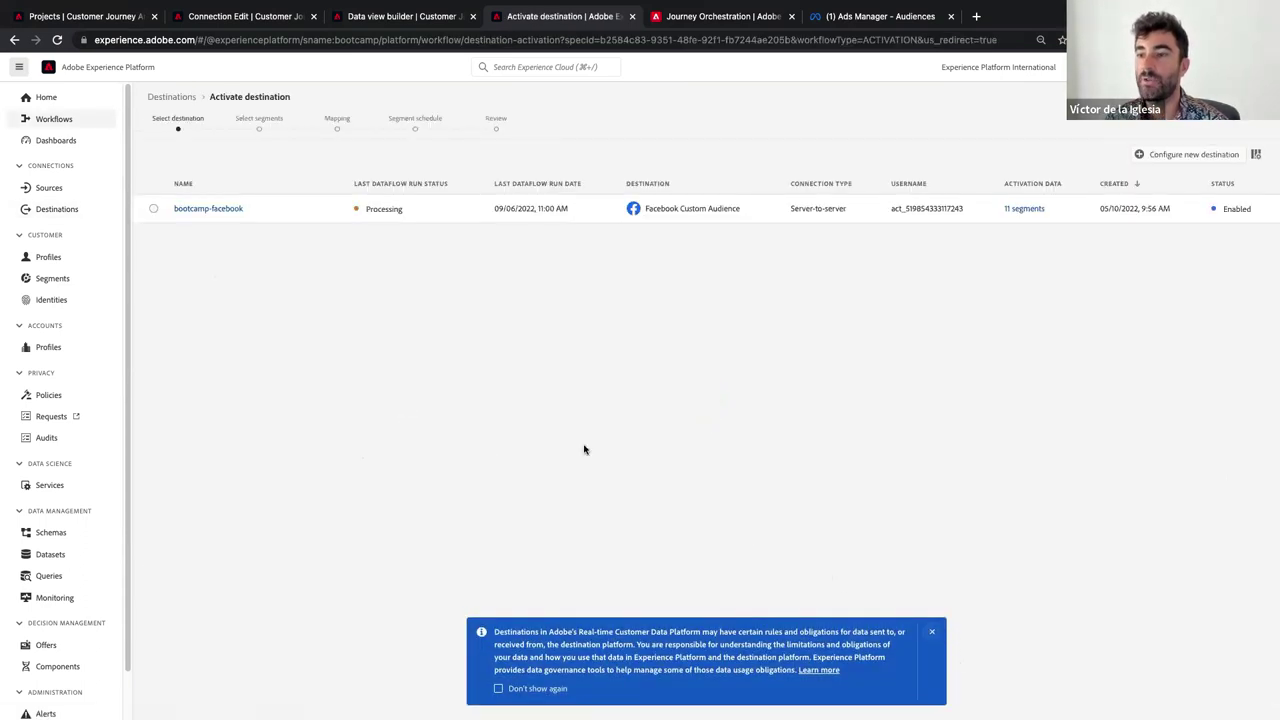
pyautogui.click(266, 217)
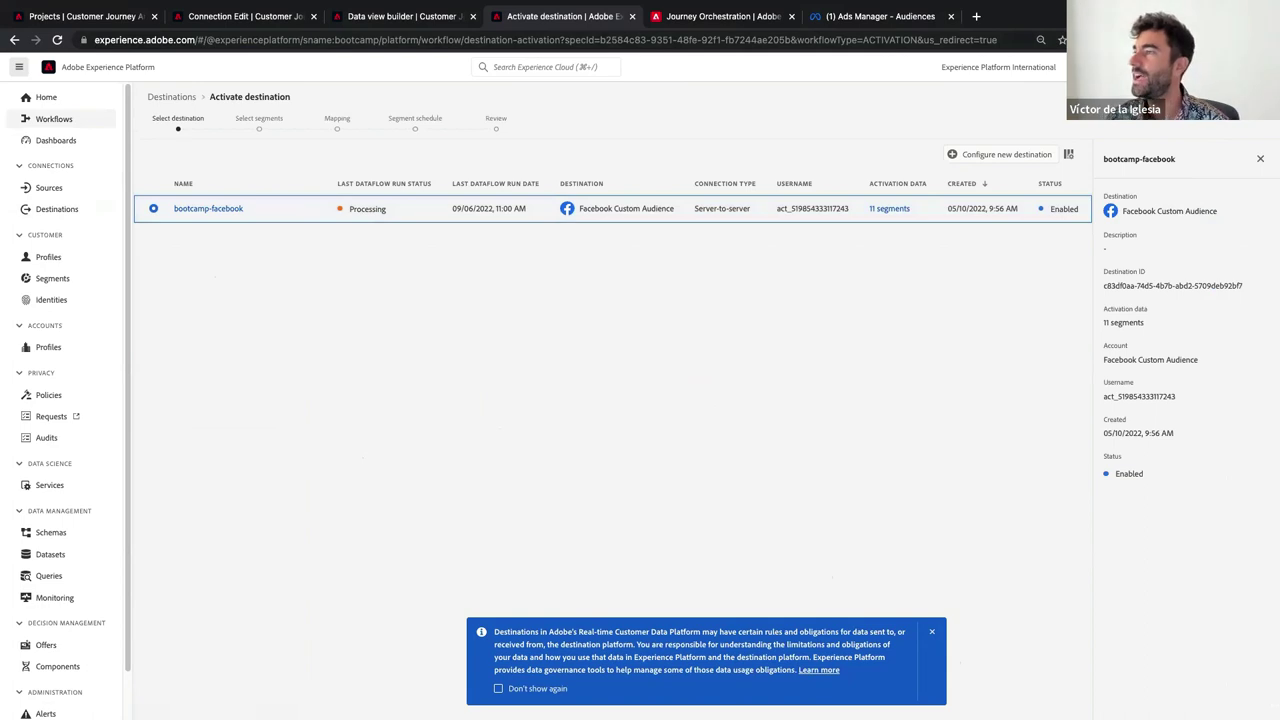
pyautogui.click(1240, 96)
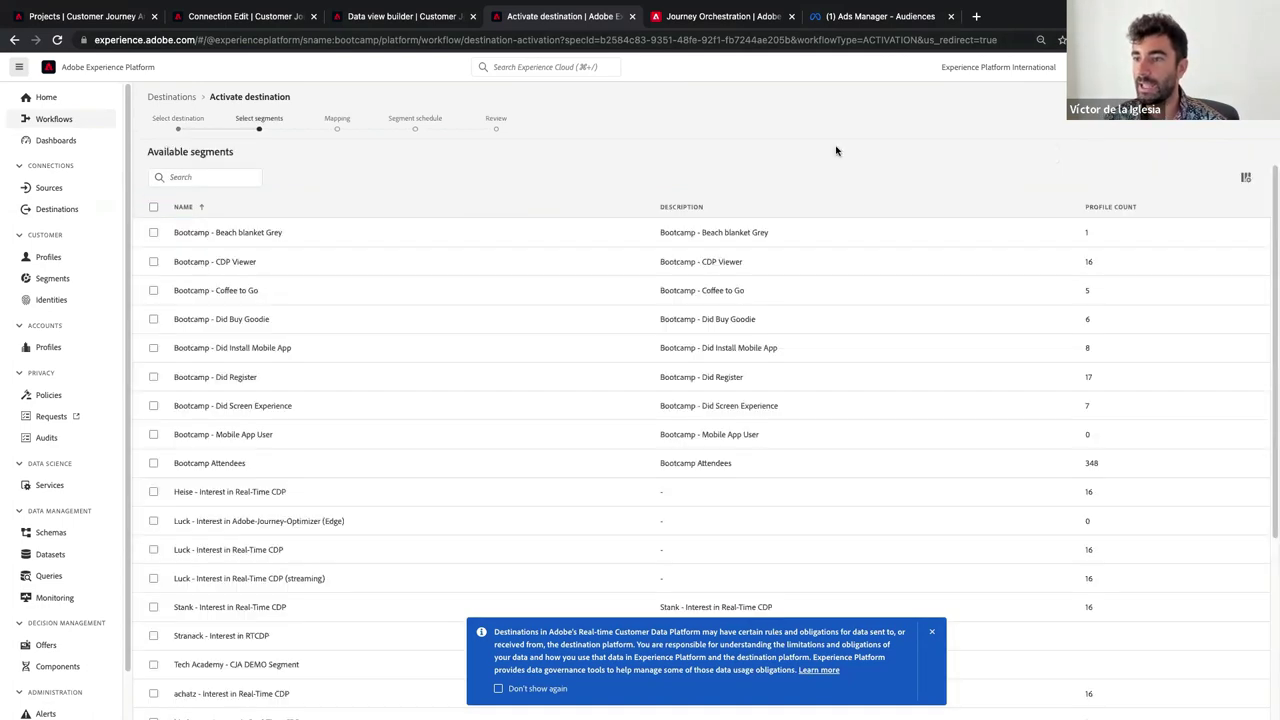
# Step: Find the Tech Academy - CJA DEMO Segment with the search "tech", select it for activation and continue to the mapping
pyautogui.click(210, 179)
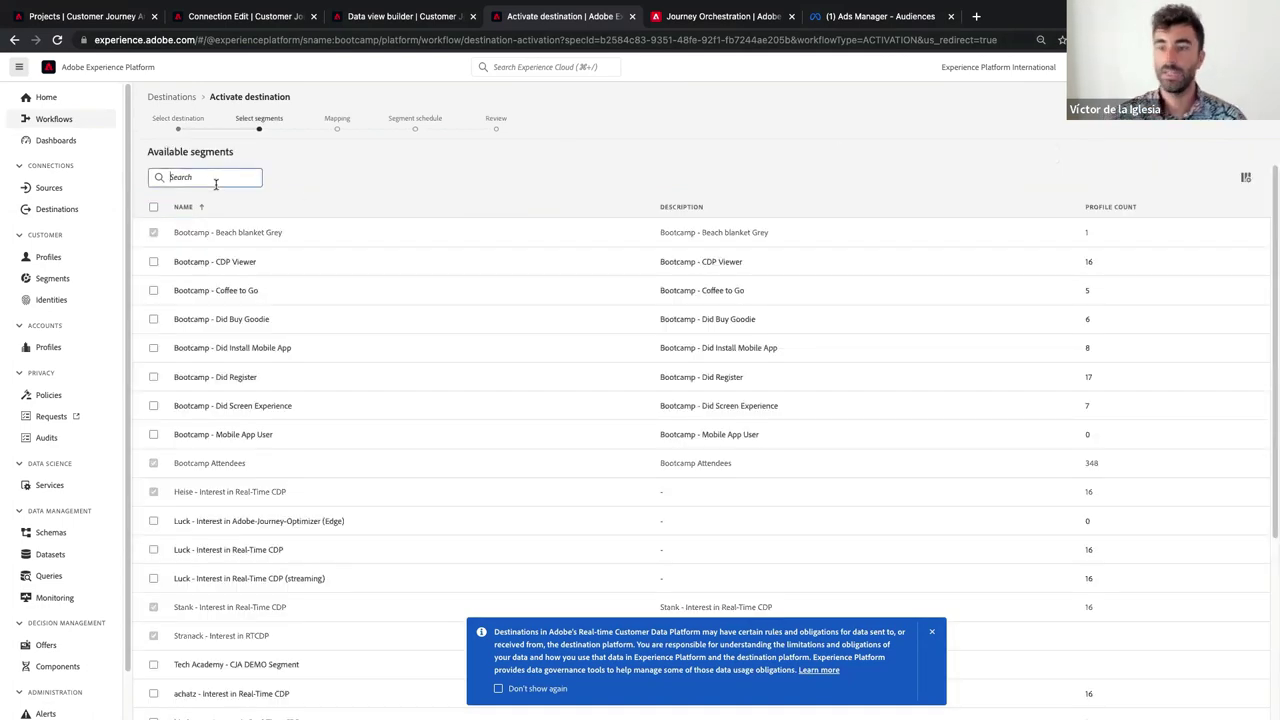
pyautogui.write('tech')
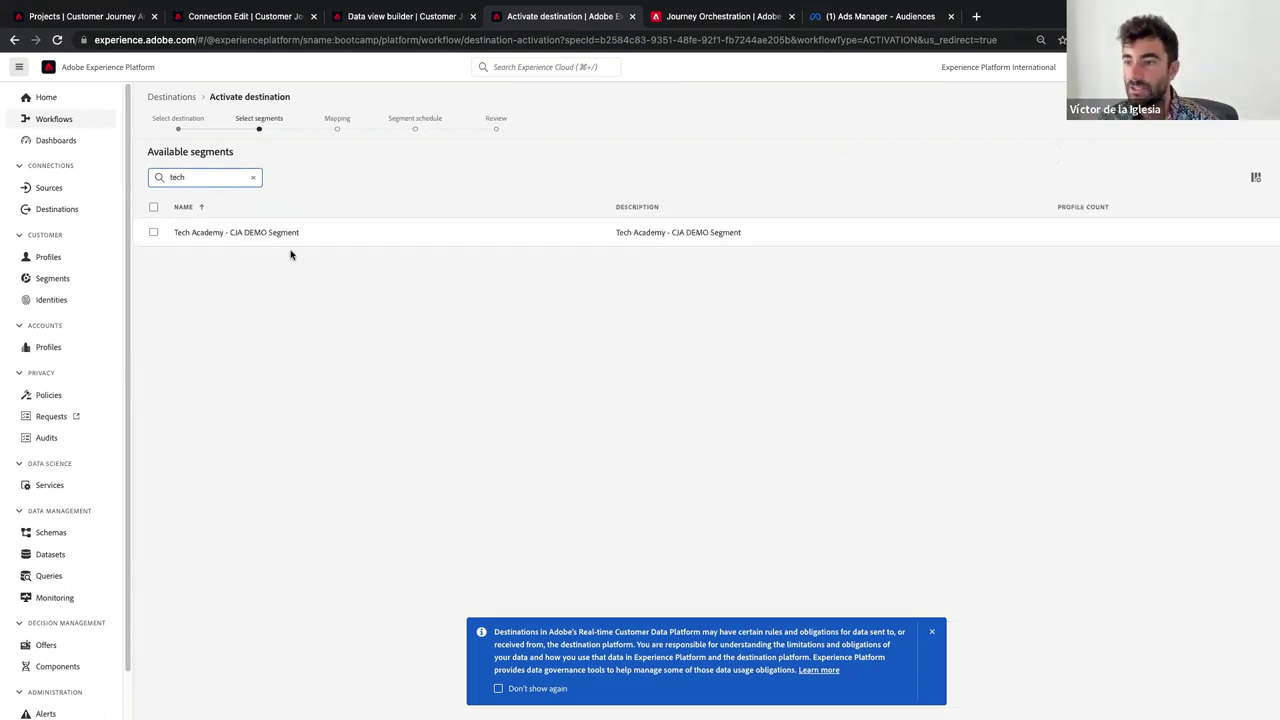
pyautogui.click(328, 234)
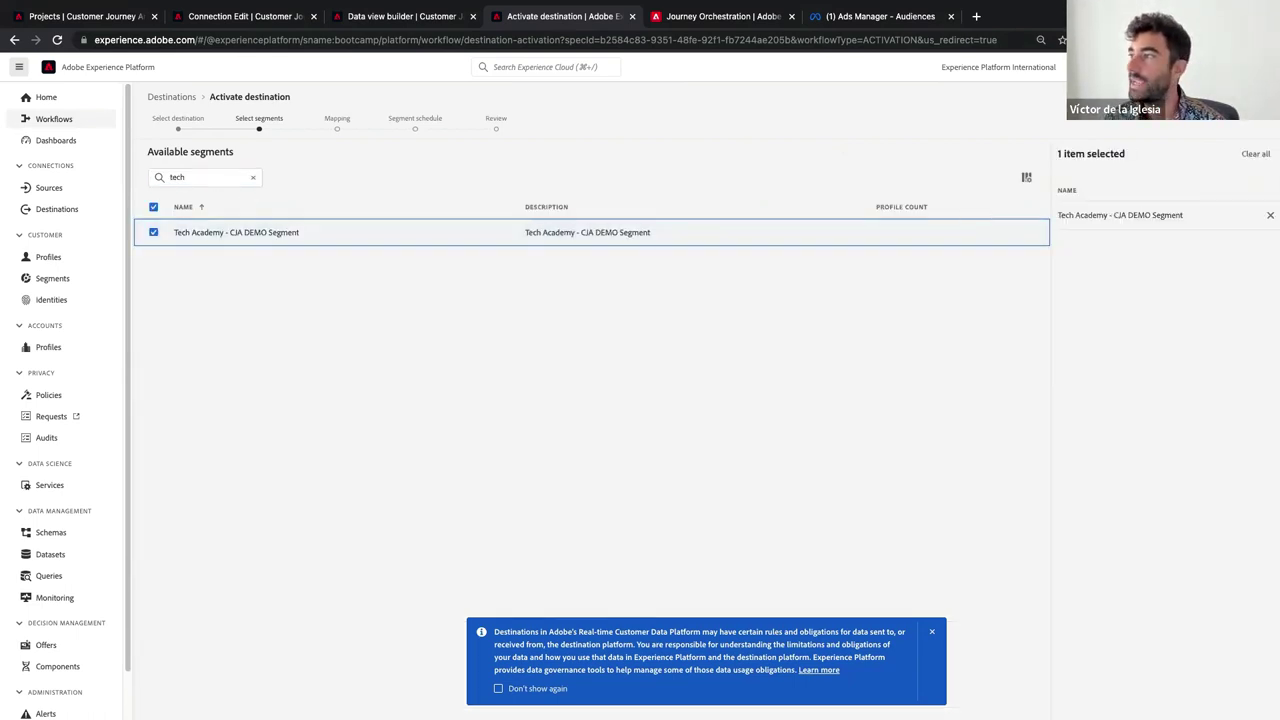
pyautogui.click(1232, 97)
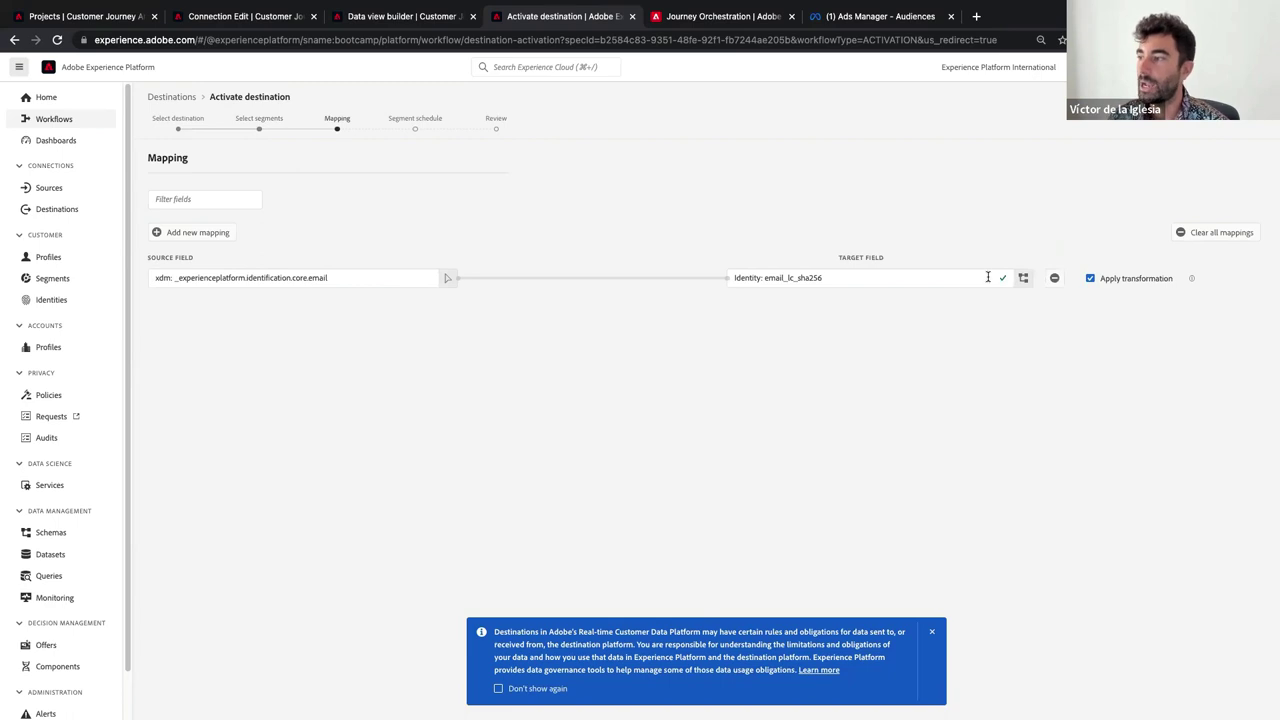
# Step: Examine the identity namespaces available as the mapping's target field without changing the mapping
pyautogui.click(1023, 279)
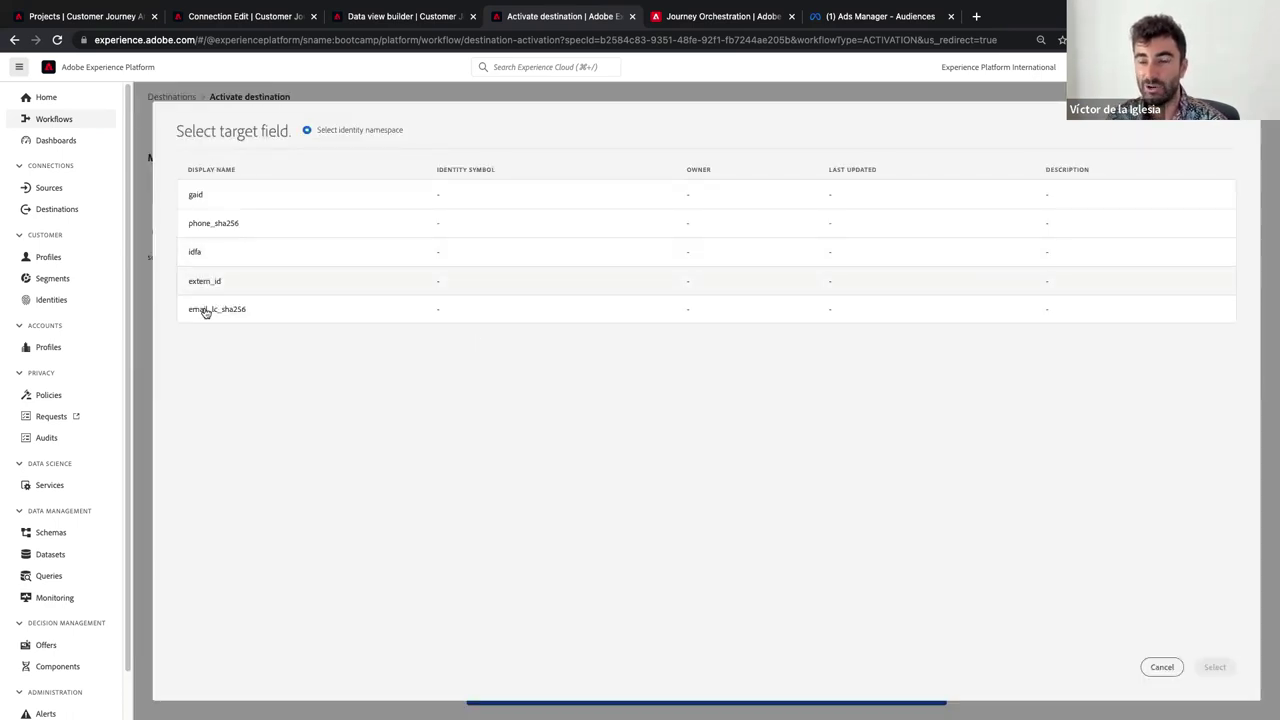
pyautogui.click(1160, 668)
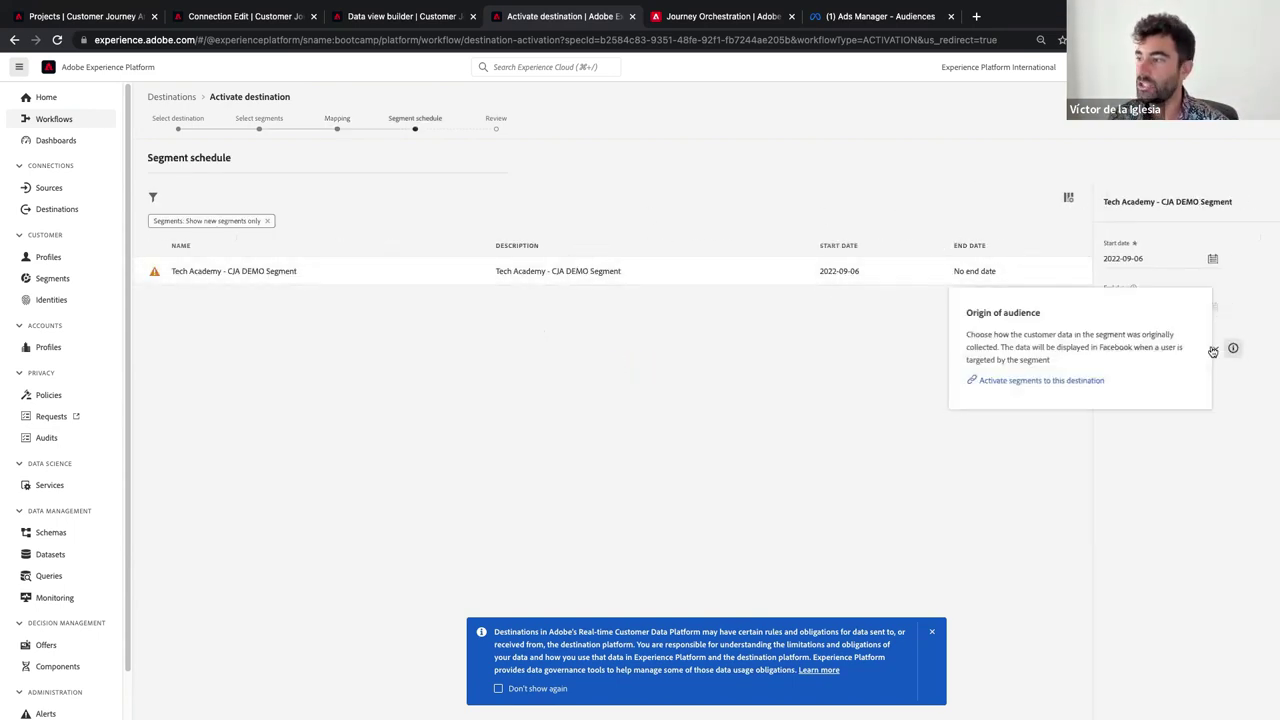
# Step: Set the Tech Academy - CJA DEMO Segment's origin of audience to Directly from customers and complete the activation to bootcamp-facebook
pyautogui.click(1195, 354)
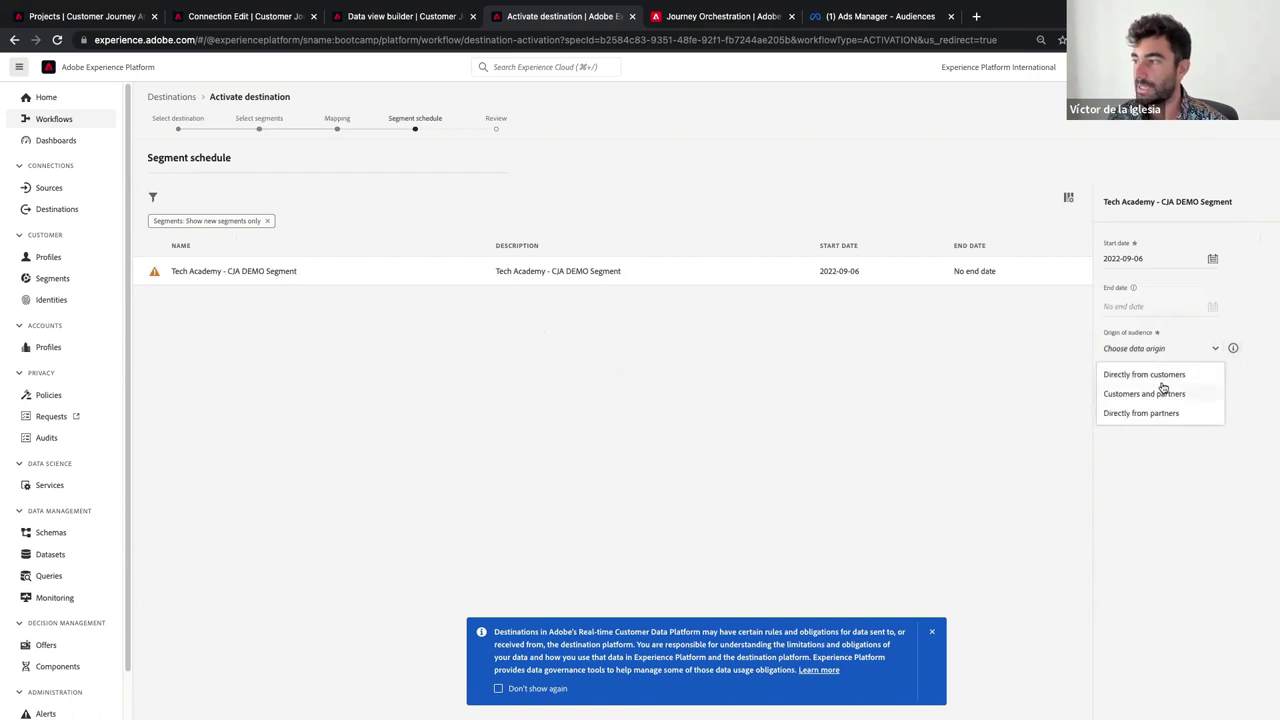
pyautogui.click(1163, 373)
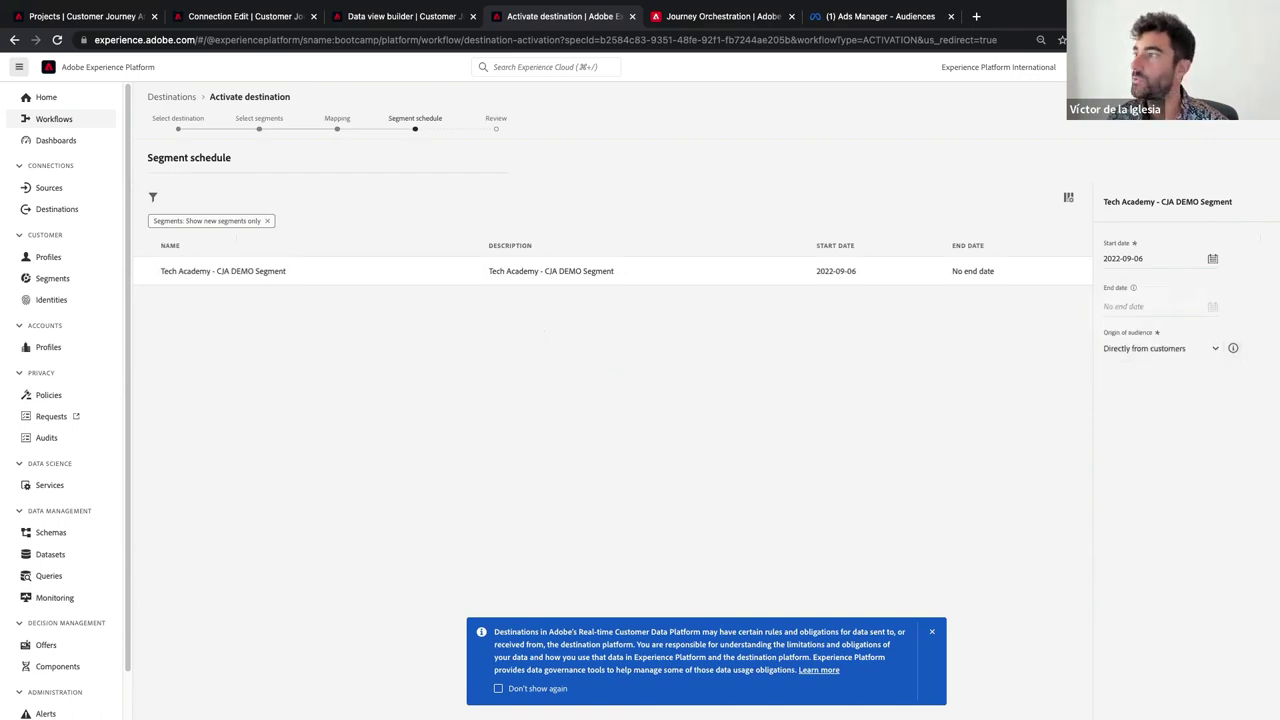
pyautogui.click(1238, 97)
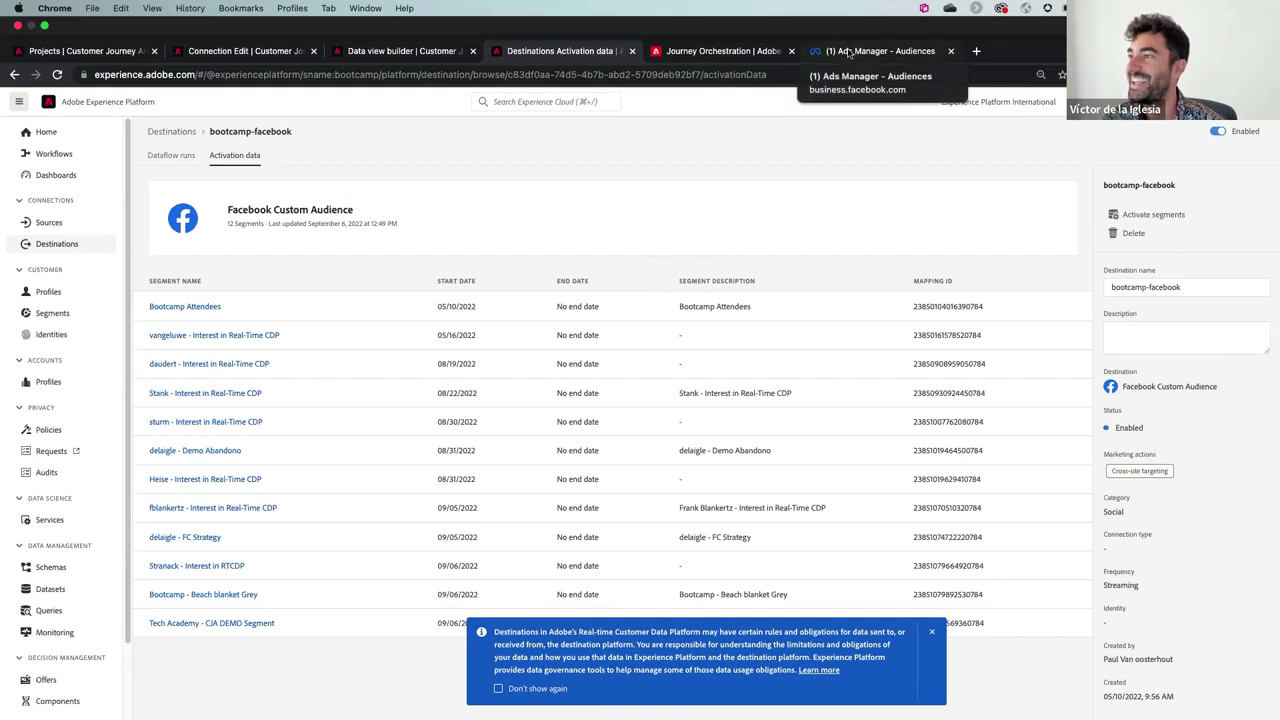
# Step: Switch to Facebook Ads Manager and reload the audience list to check for the Tech Academy - CJA DEMO Segment
pyautogui.click(848, 52)
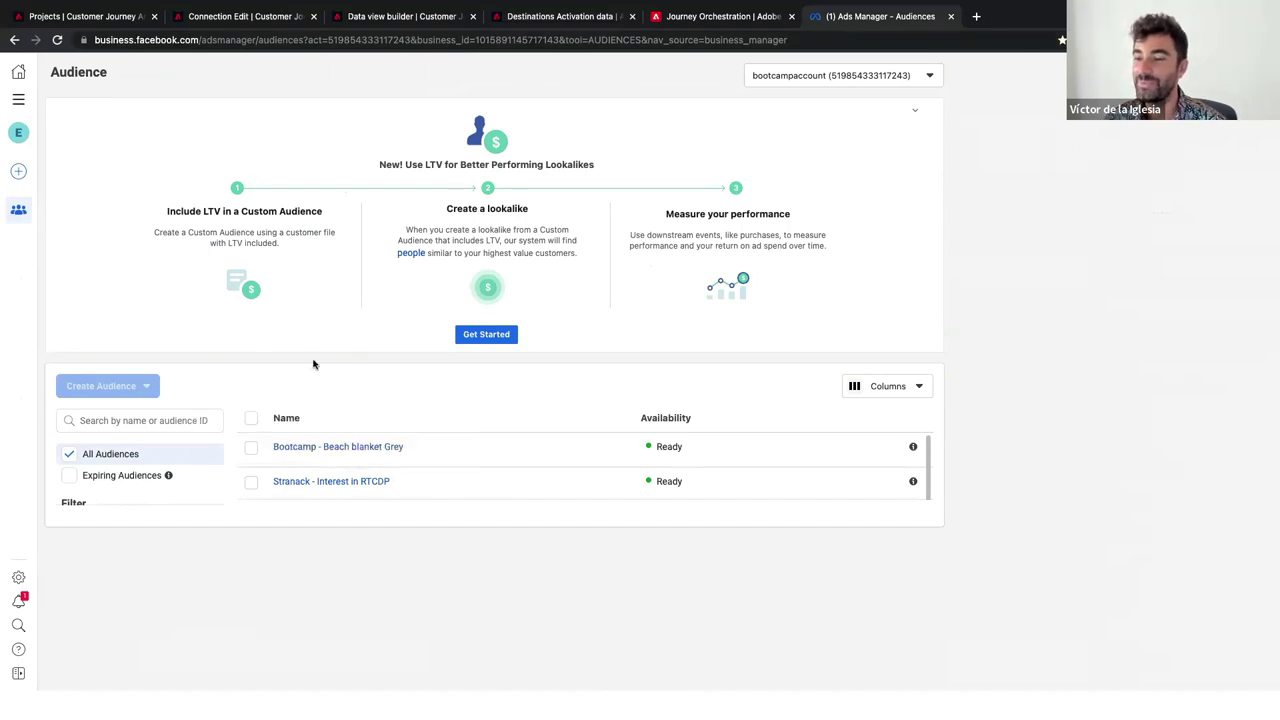
pyautogui.click(56, 41)
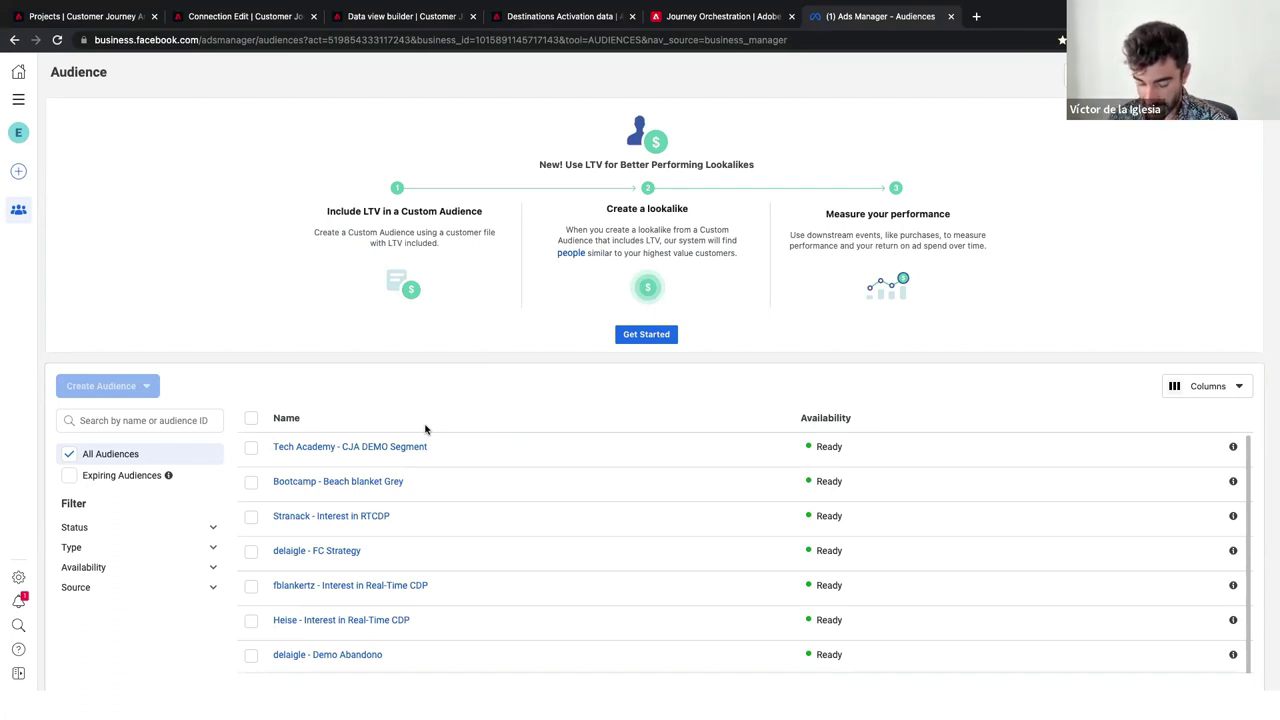
# Step: Switch to the Tech Academy - CJA whiteboard and show page 5 with the Customer Journey Analytics sketch
pyautogui.hotkey('ctrl', 'Left')
pyautogui.hotkey('ctrl', 'Left')
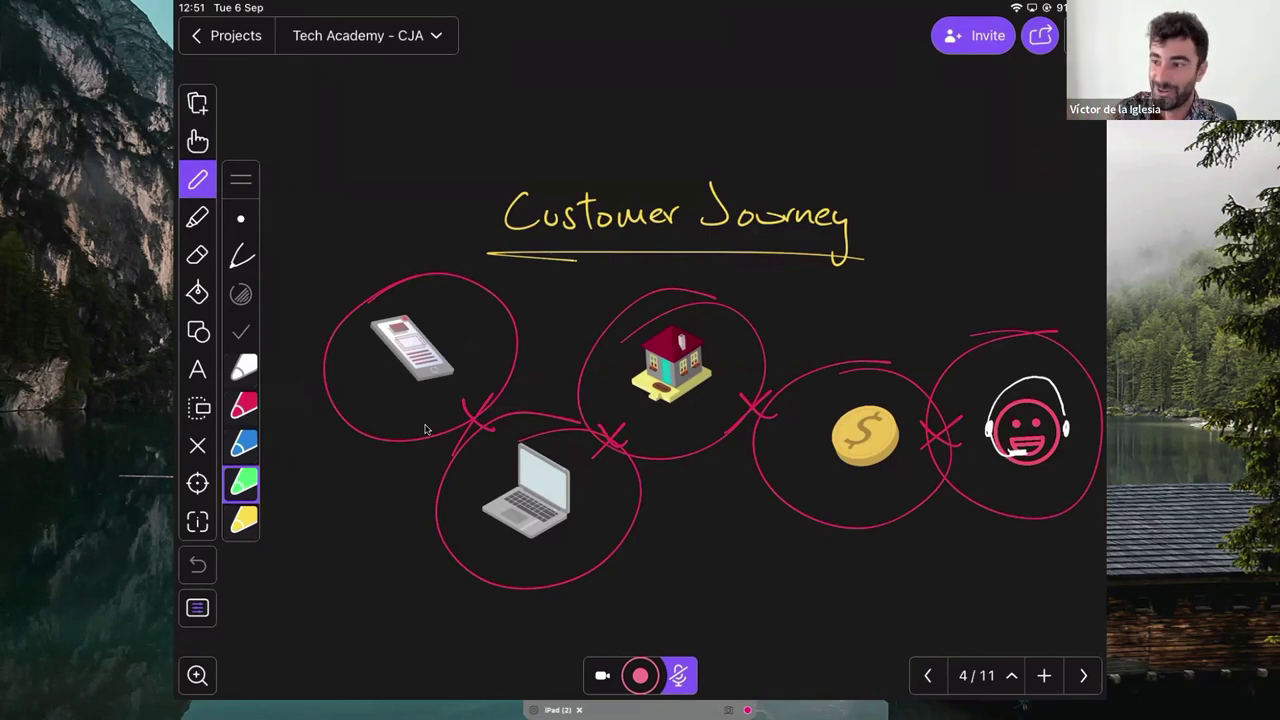
pyautogui.press('Right')
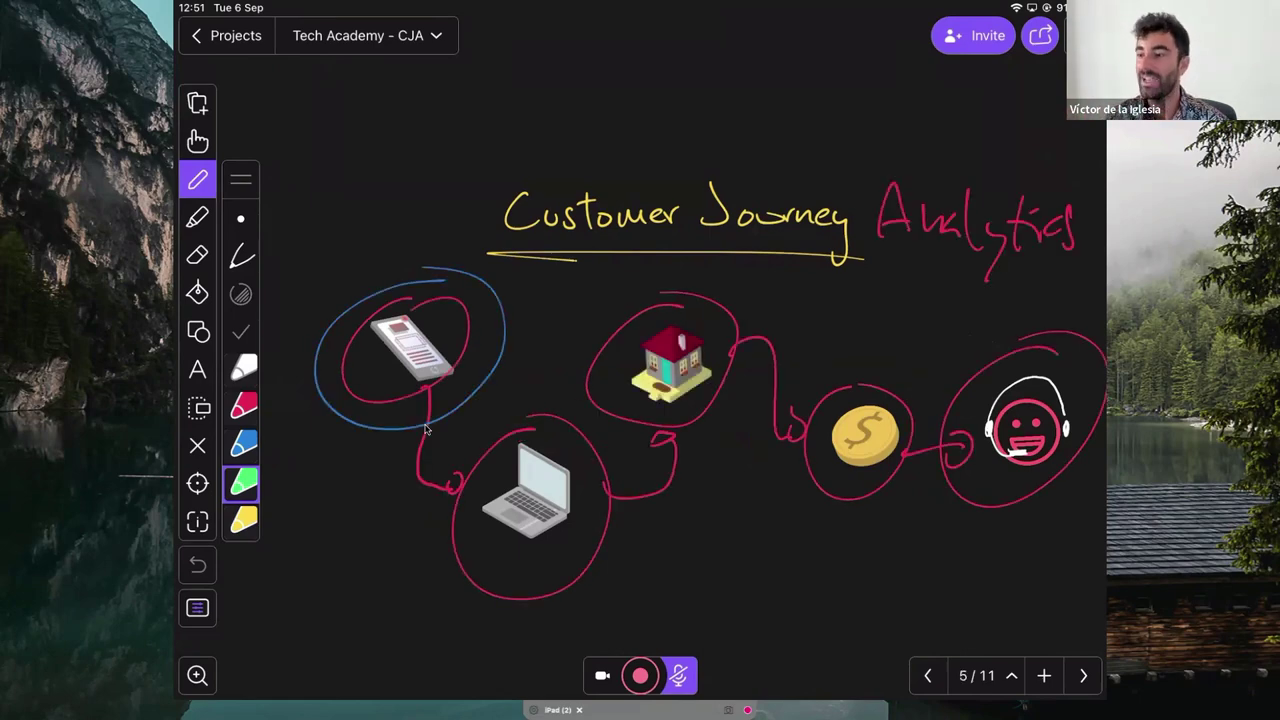